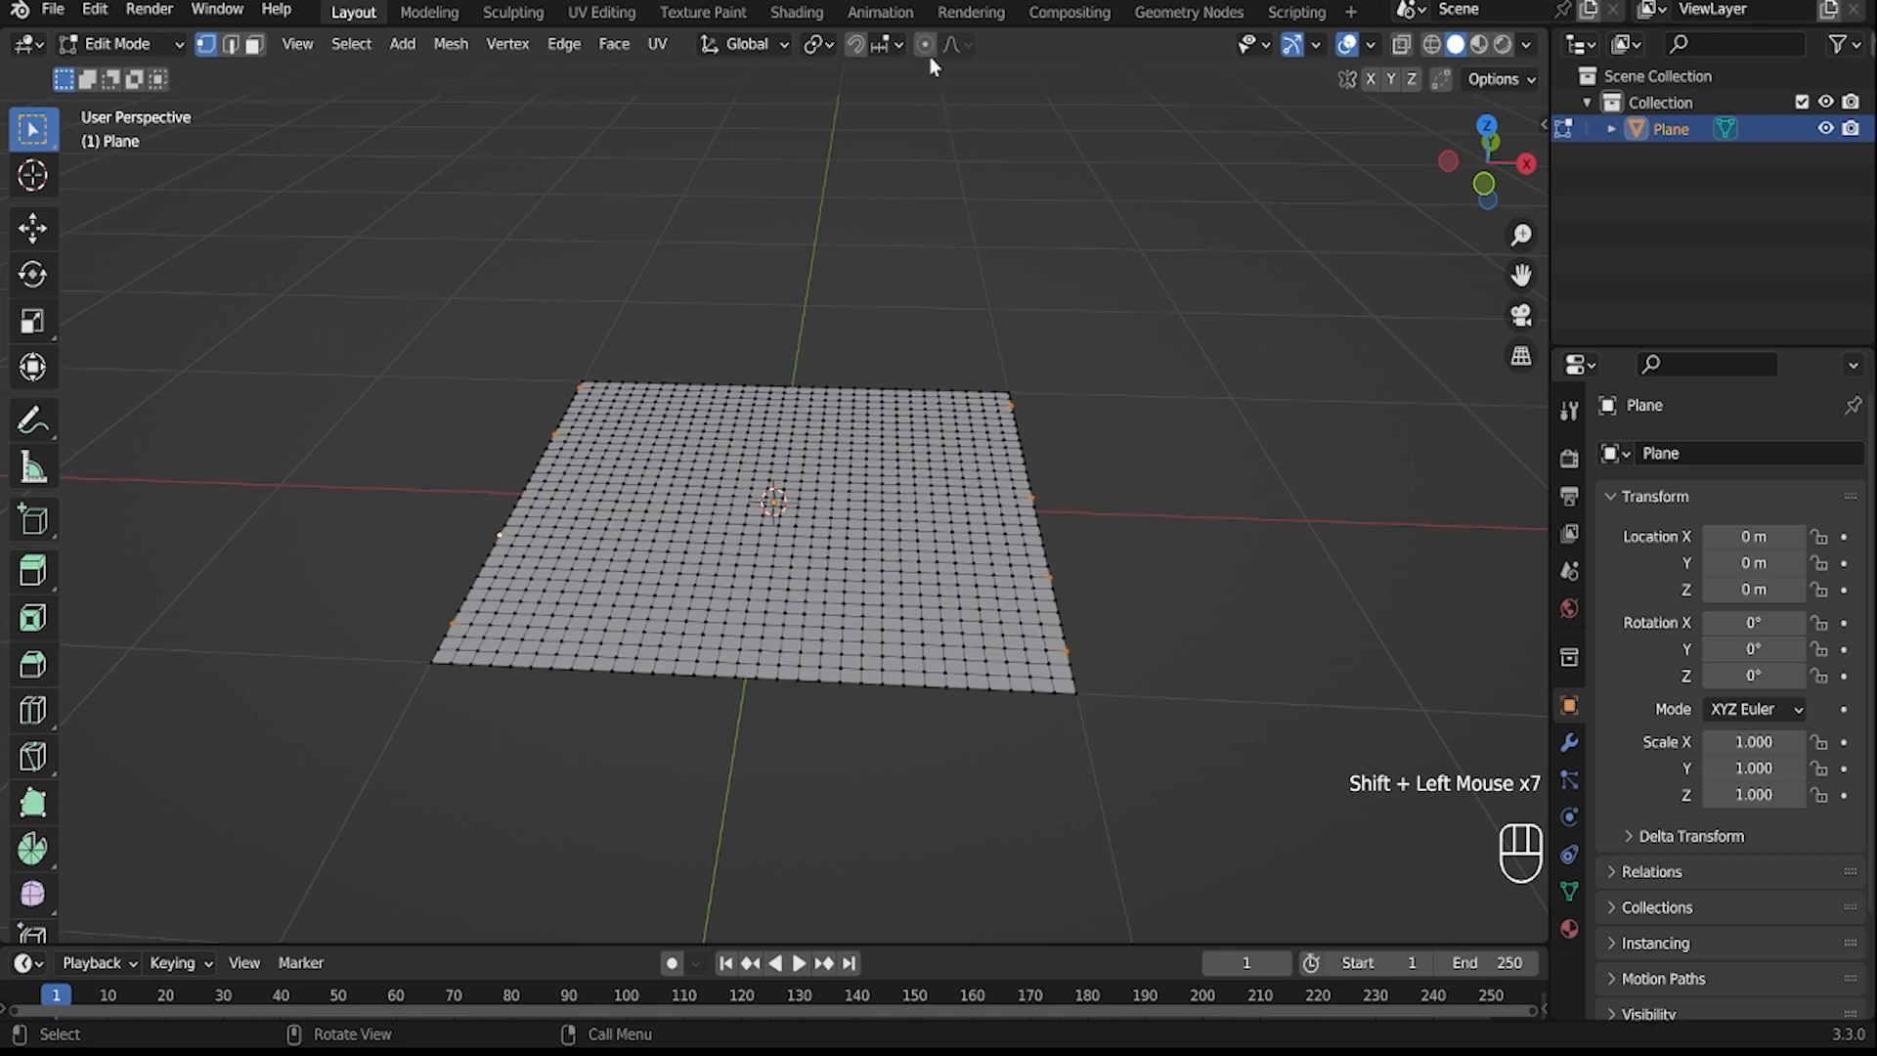
- Raise the selected side-edge vertices about 0.83 m along Z using proportional editing with Random falloff and a size of 0.683
click(926, 45)
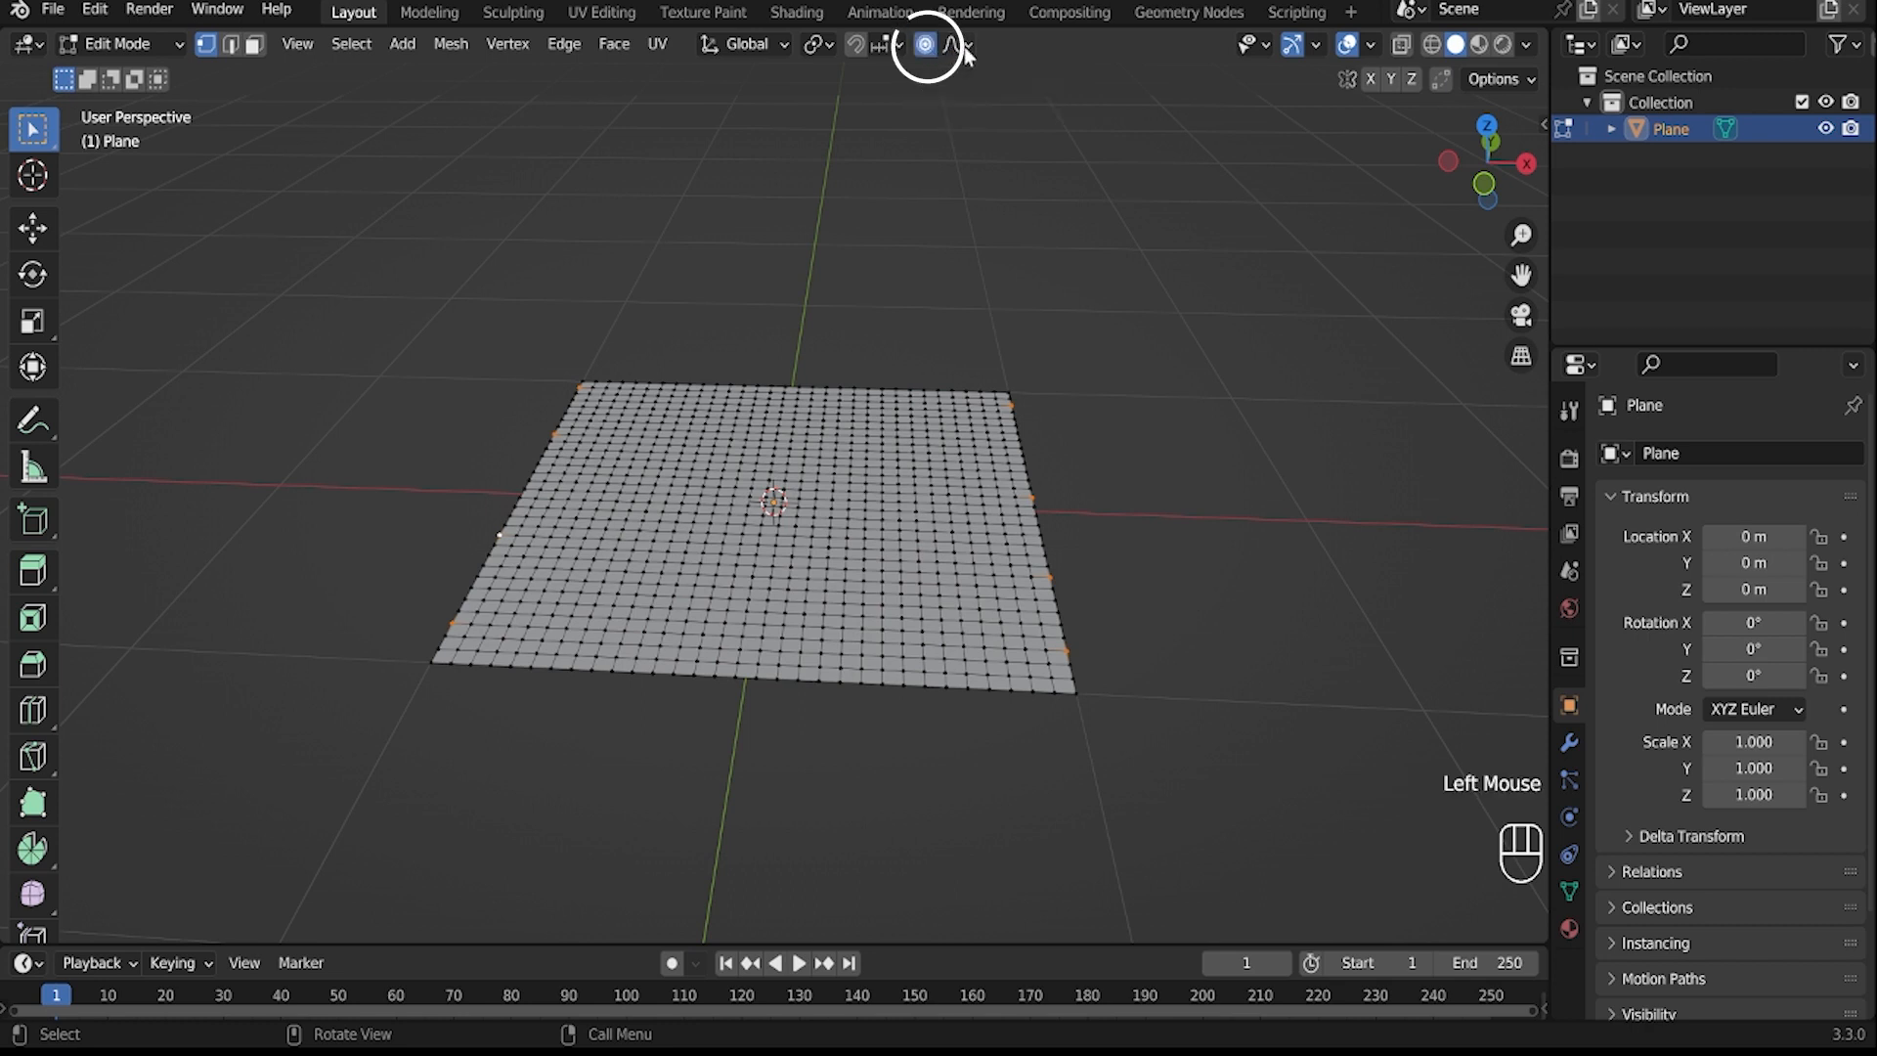
click(963, 47)
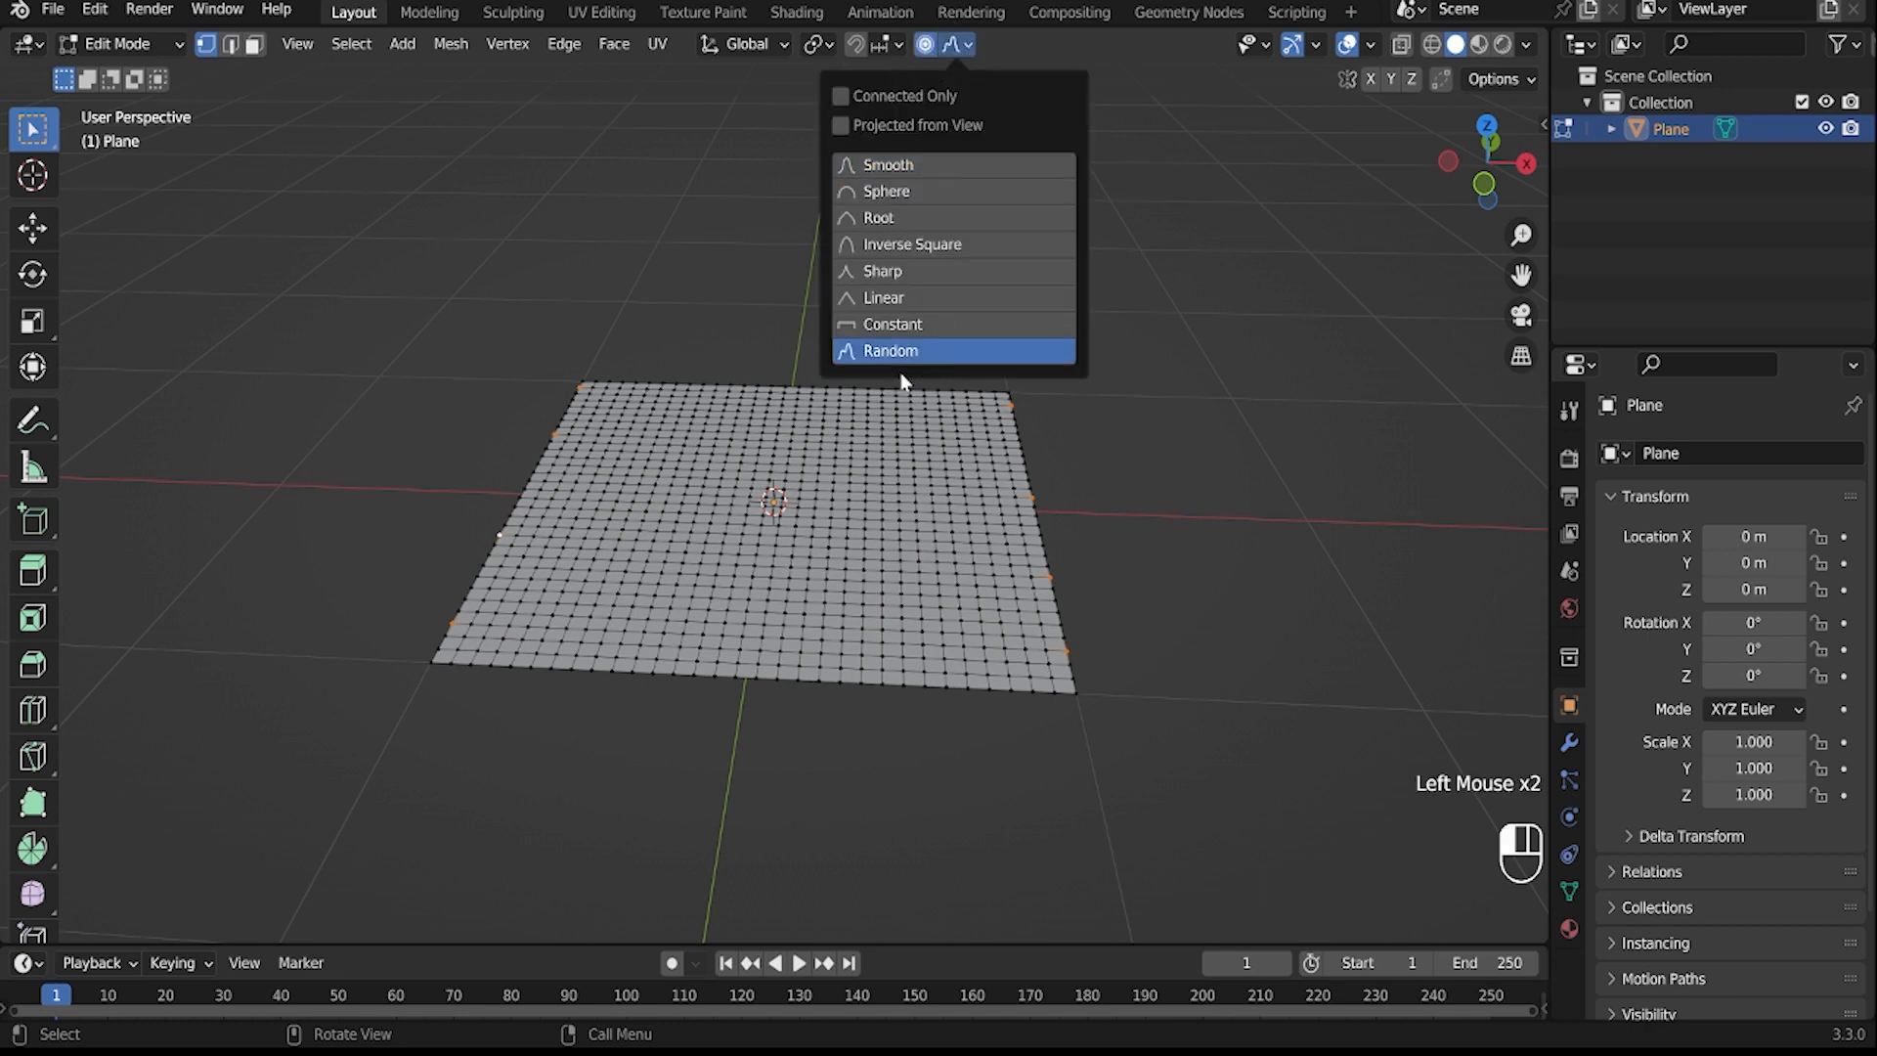
key(g)
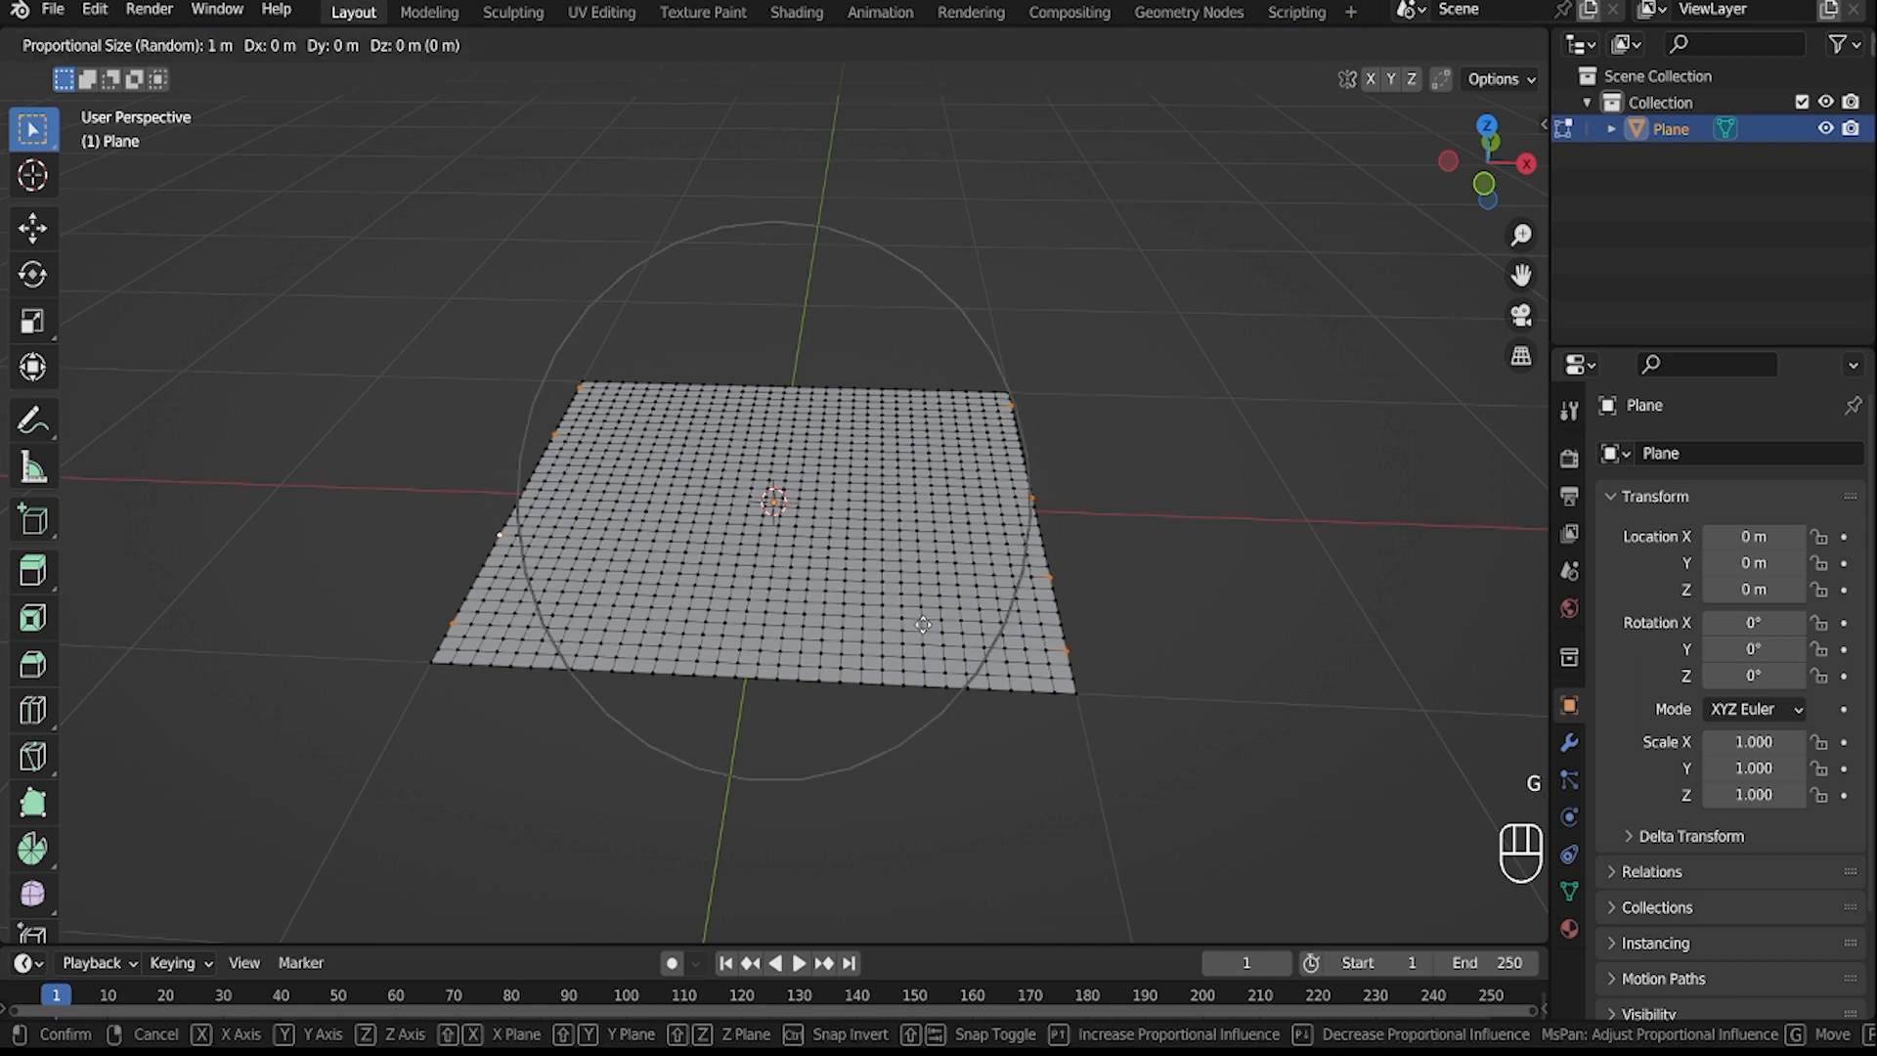
key(z)
scroll(927, 557, down, 1)
scroll(928, 541, up, 2)
scroll(928, 540, up, 3)
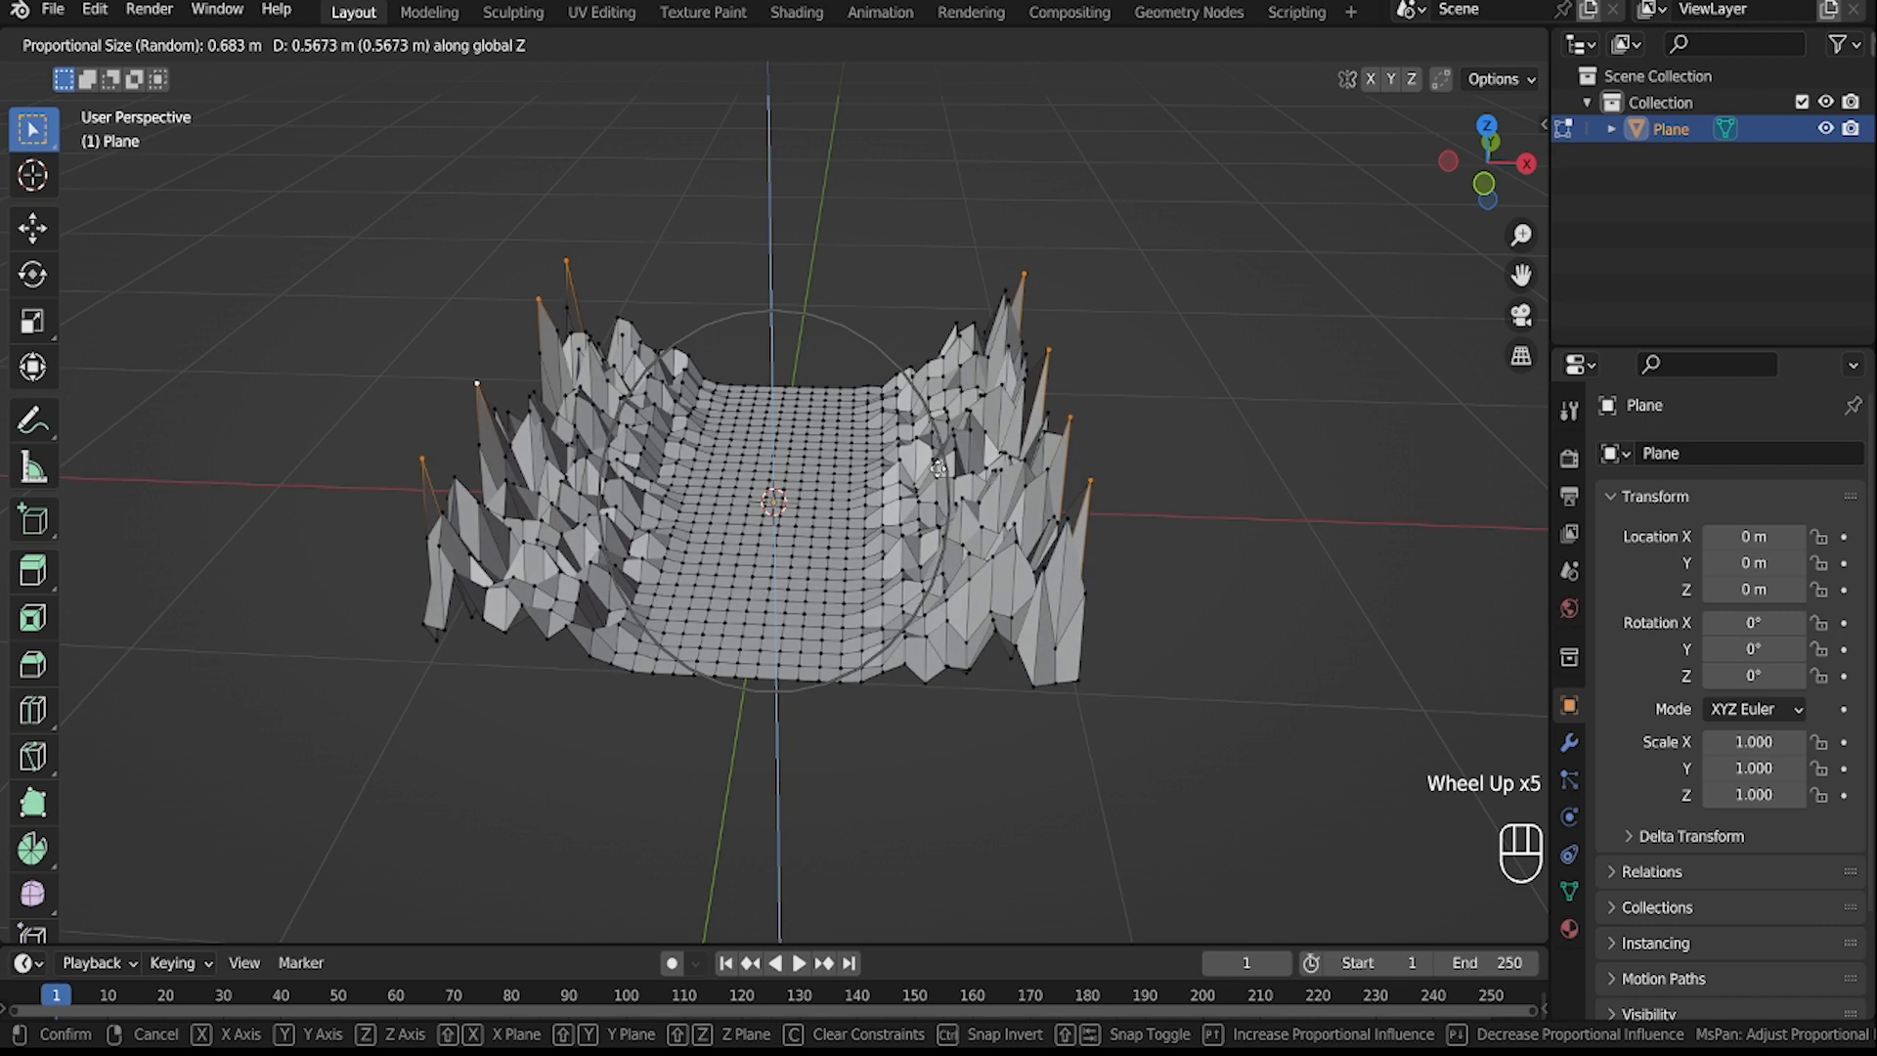
scroll(939, 445, down, 1)
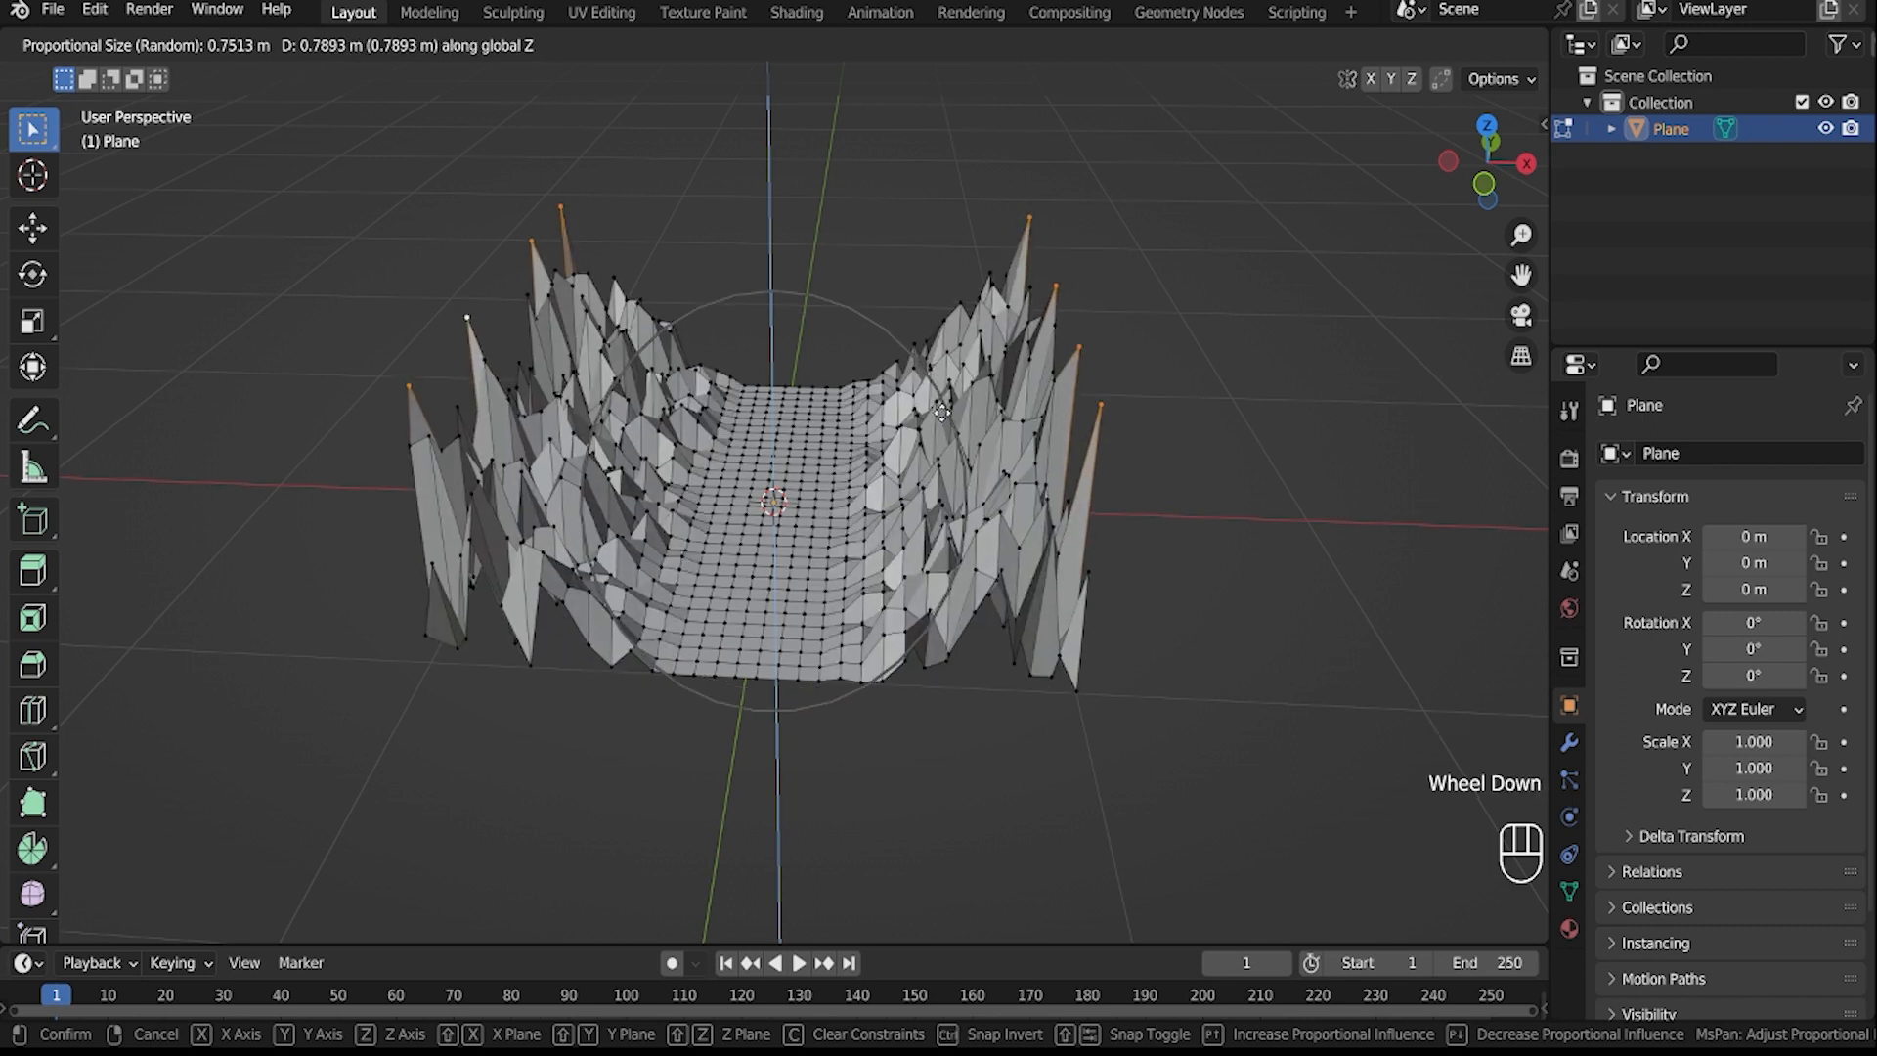
scroll(942, 411, down, 1)
scroll(941, 412, up, 2)
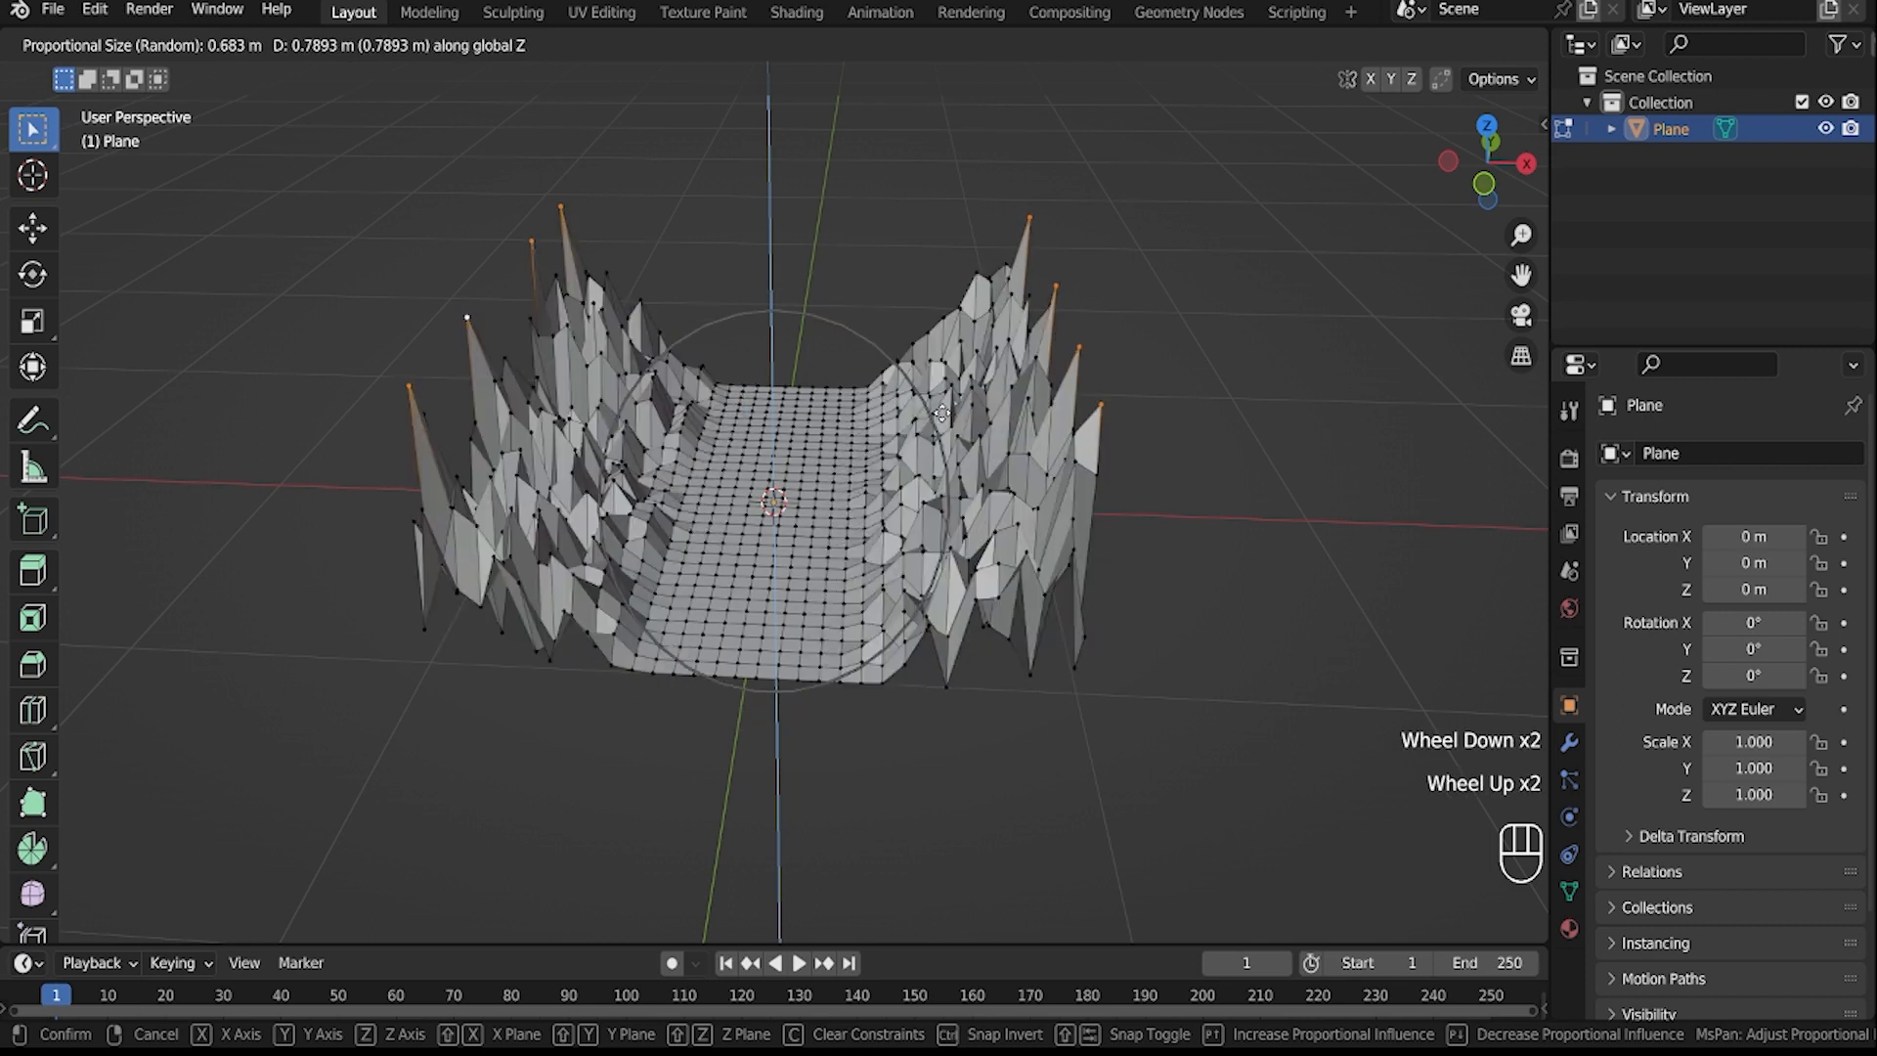
click(942, 412)
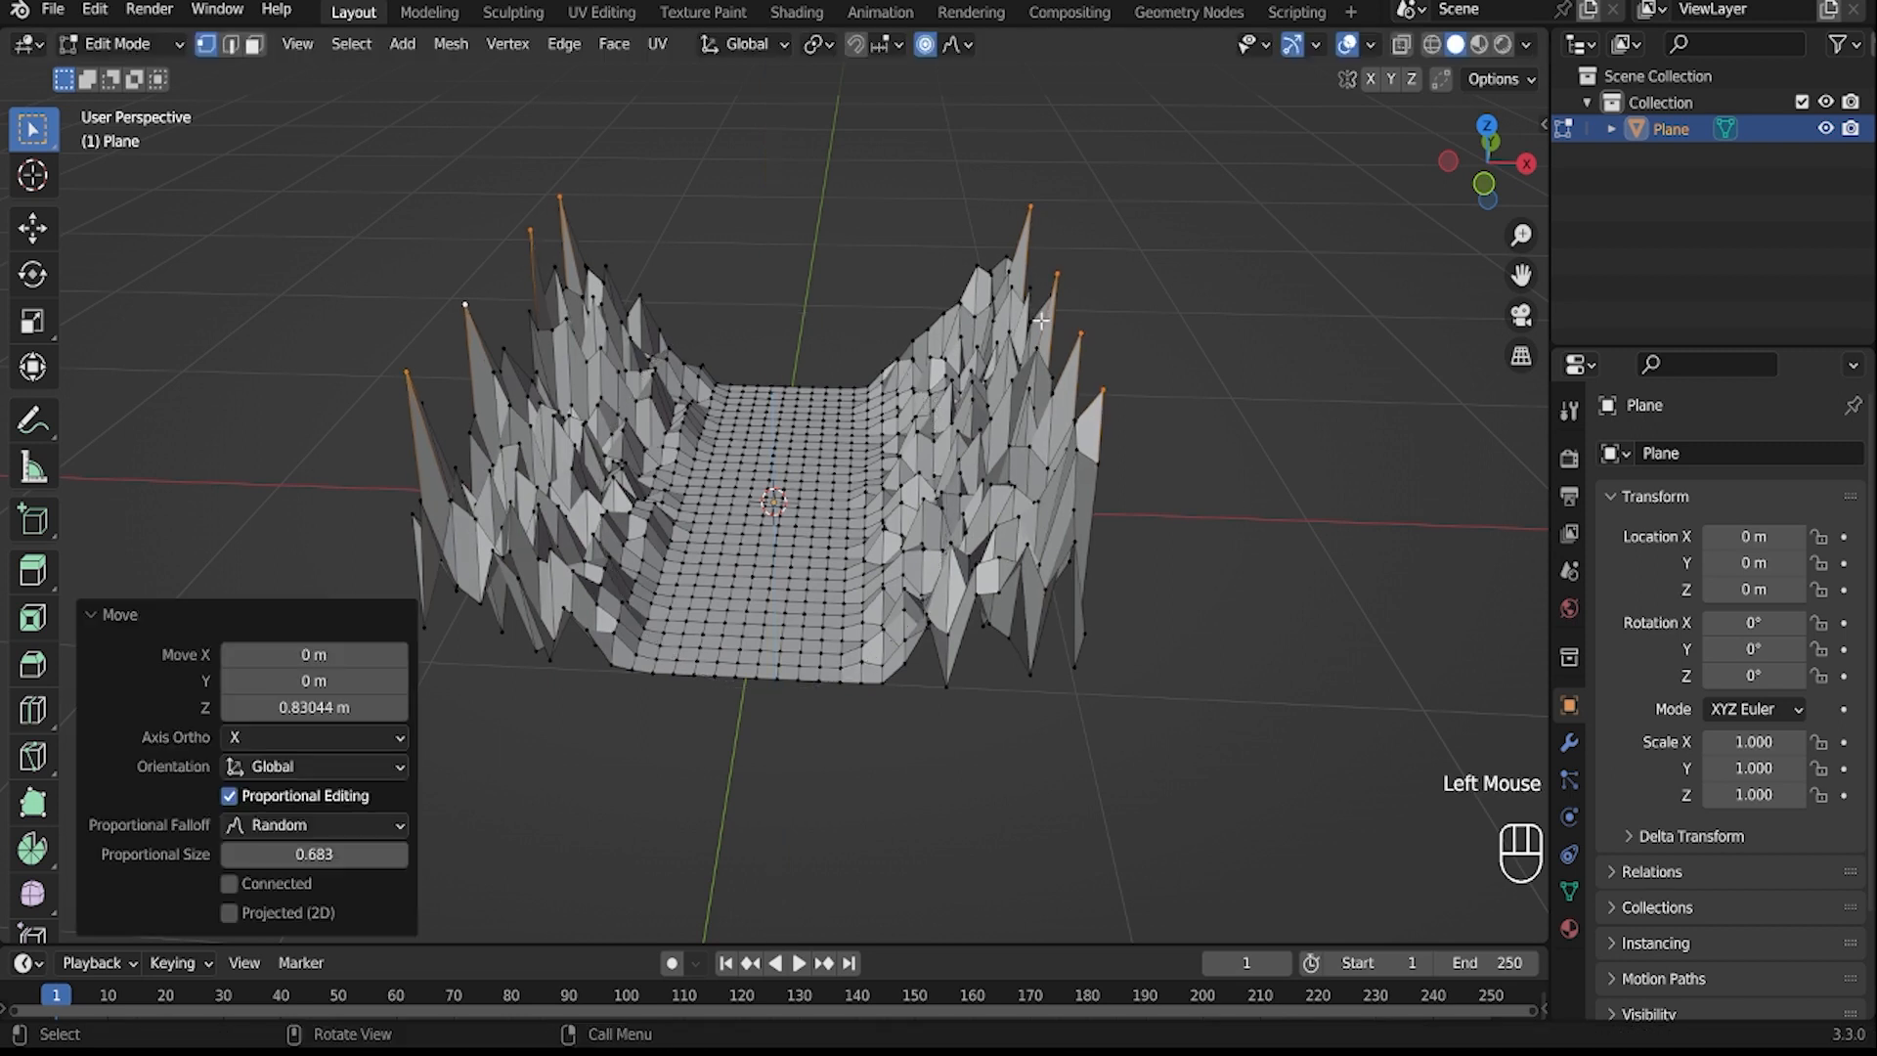
- Turn off proportional editing and move individual vertices on the right ridge along Z to vary its peaks
shift+middle_drag(941, 411, 914, 518)
click(922, 44)
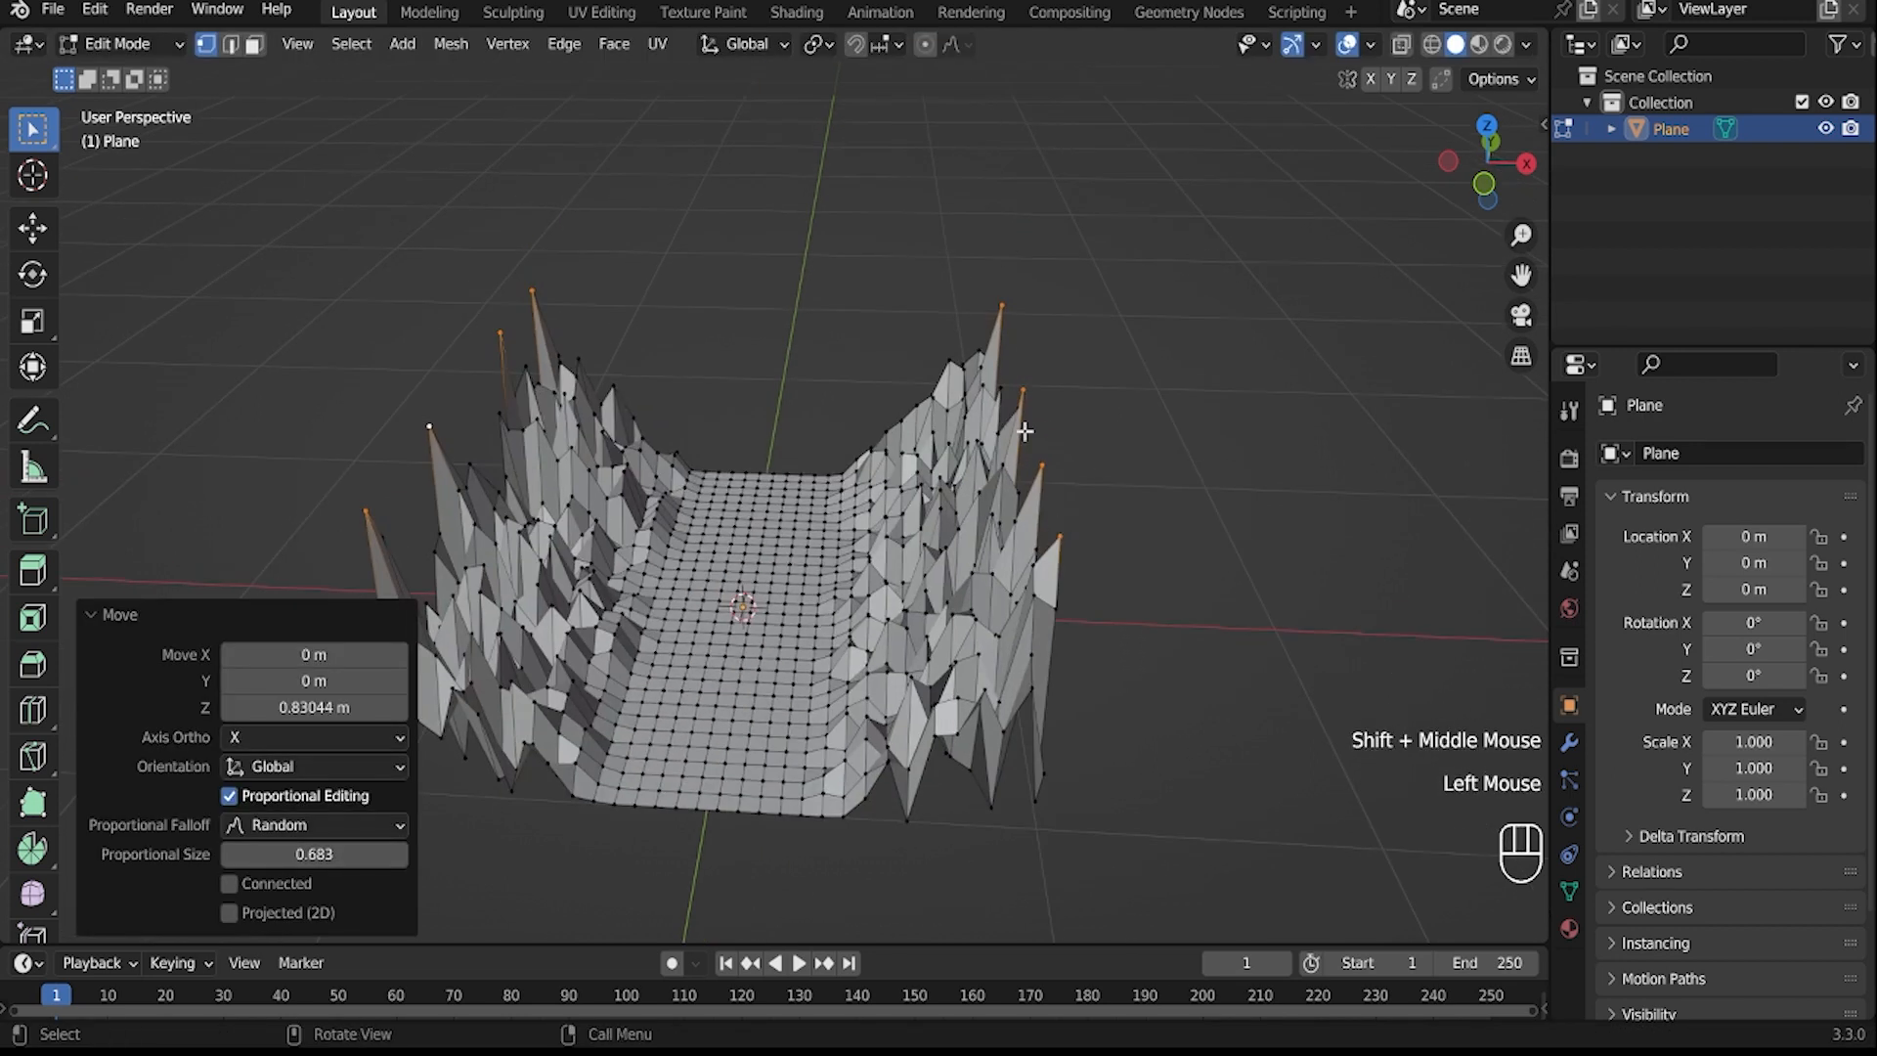
click(1025, 432)
middle_drag(1025, 431, 1056, 440)
click(1058, 441)
key(g)
key(z)
click(1036, 390)
click(974, 323)
key(g)
key(z)
click(977, 296)
- Raise two individual vertices on the left ridge along Z, the second by about 0.29 m
click(549, 469)
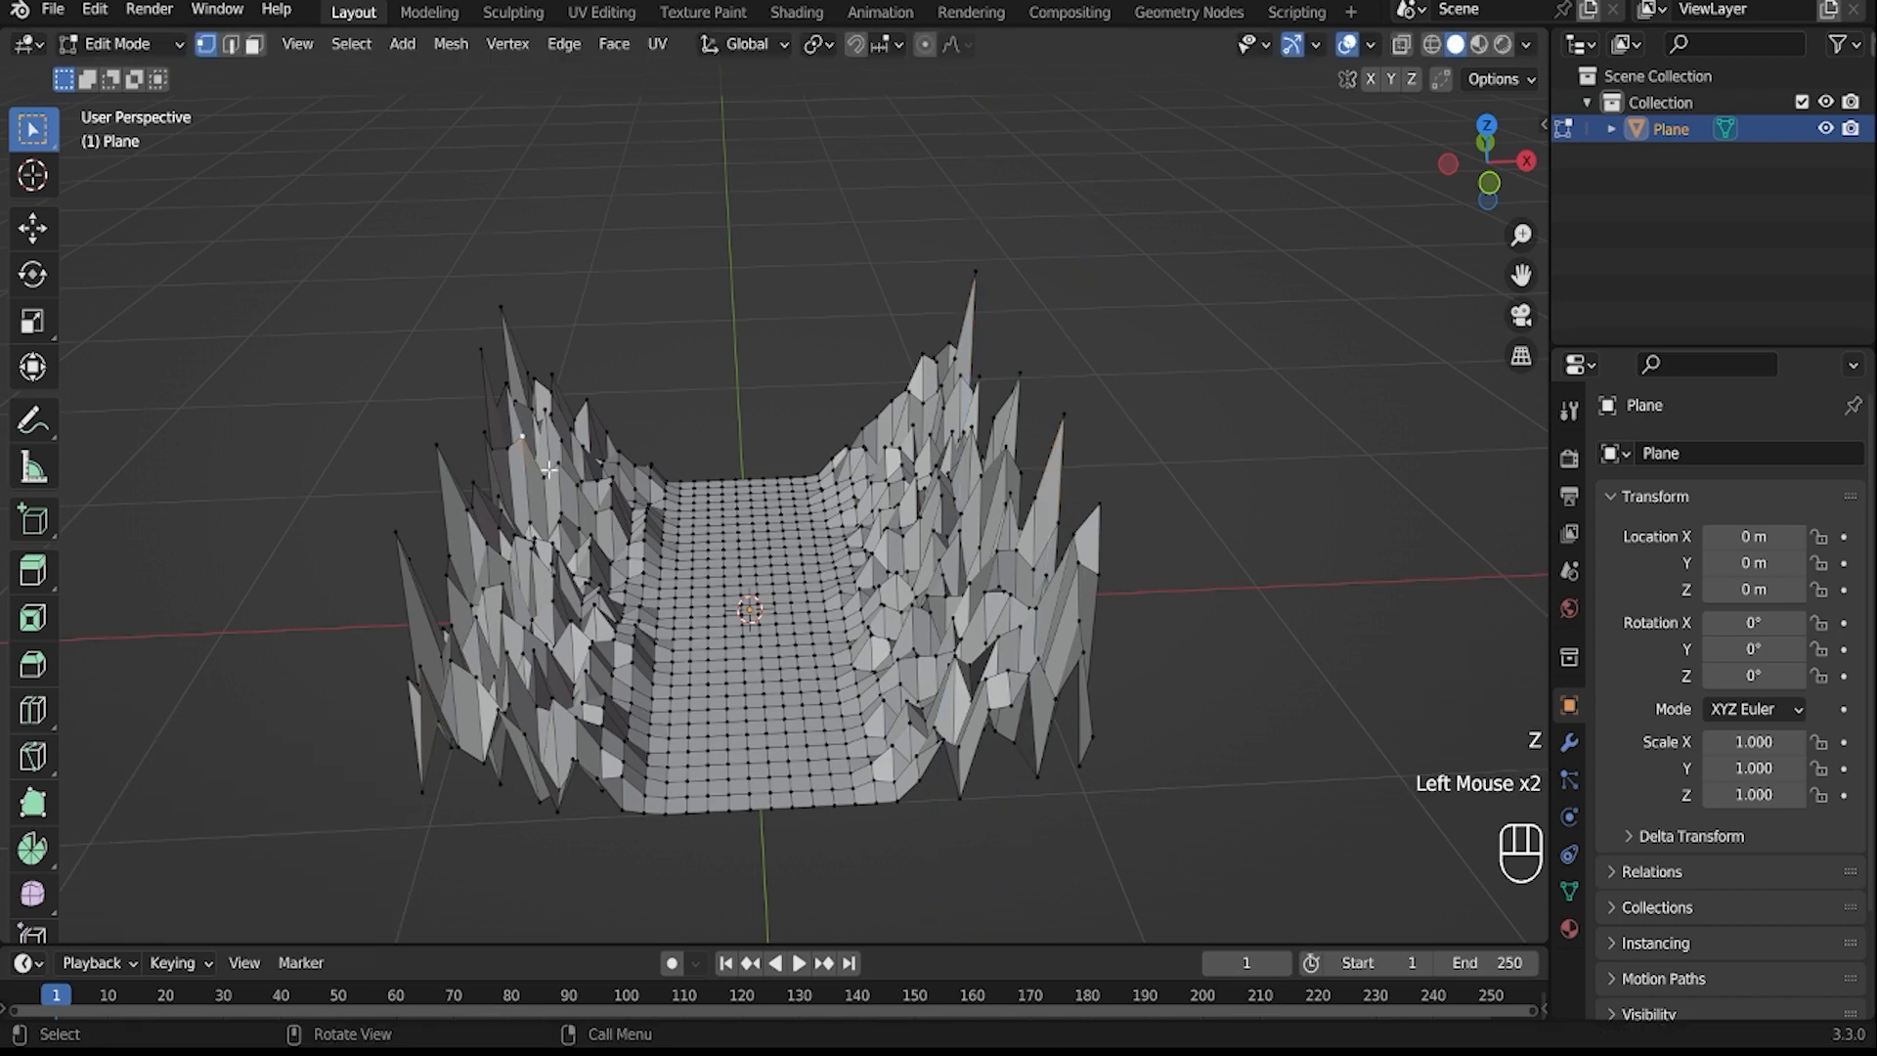
key(g)
key(z)
click(548, 414)
click(569, 492)
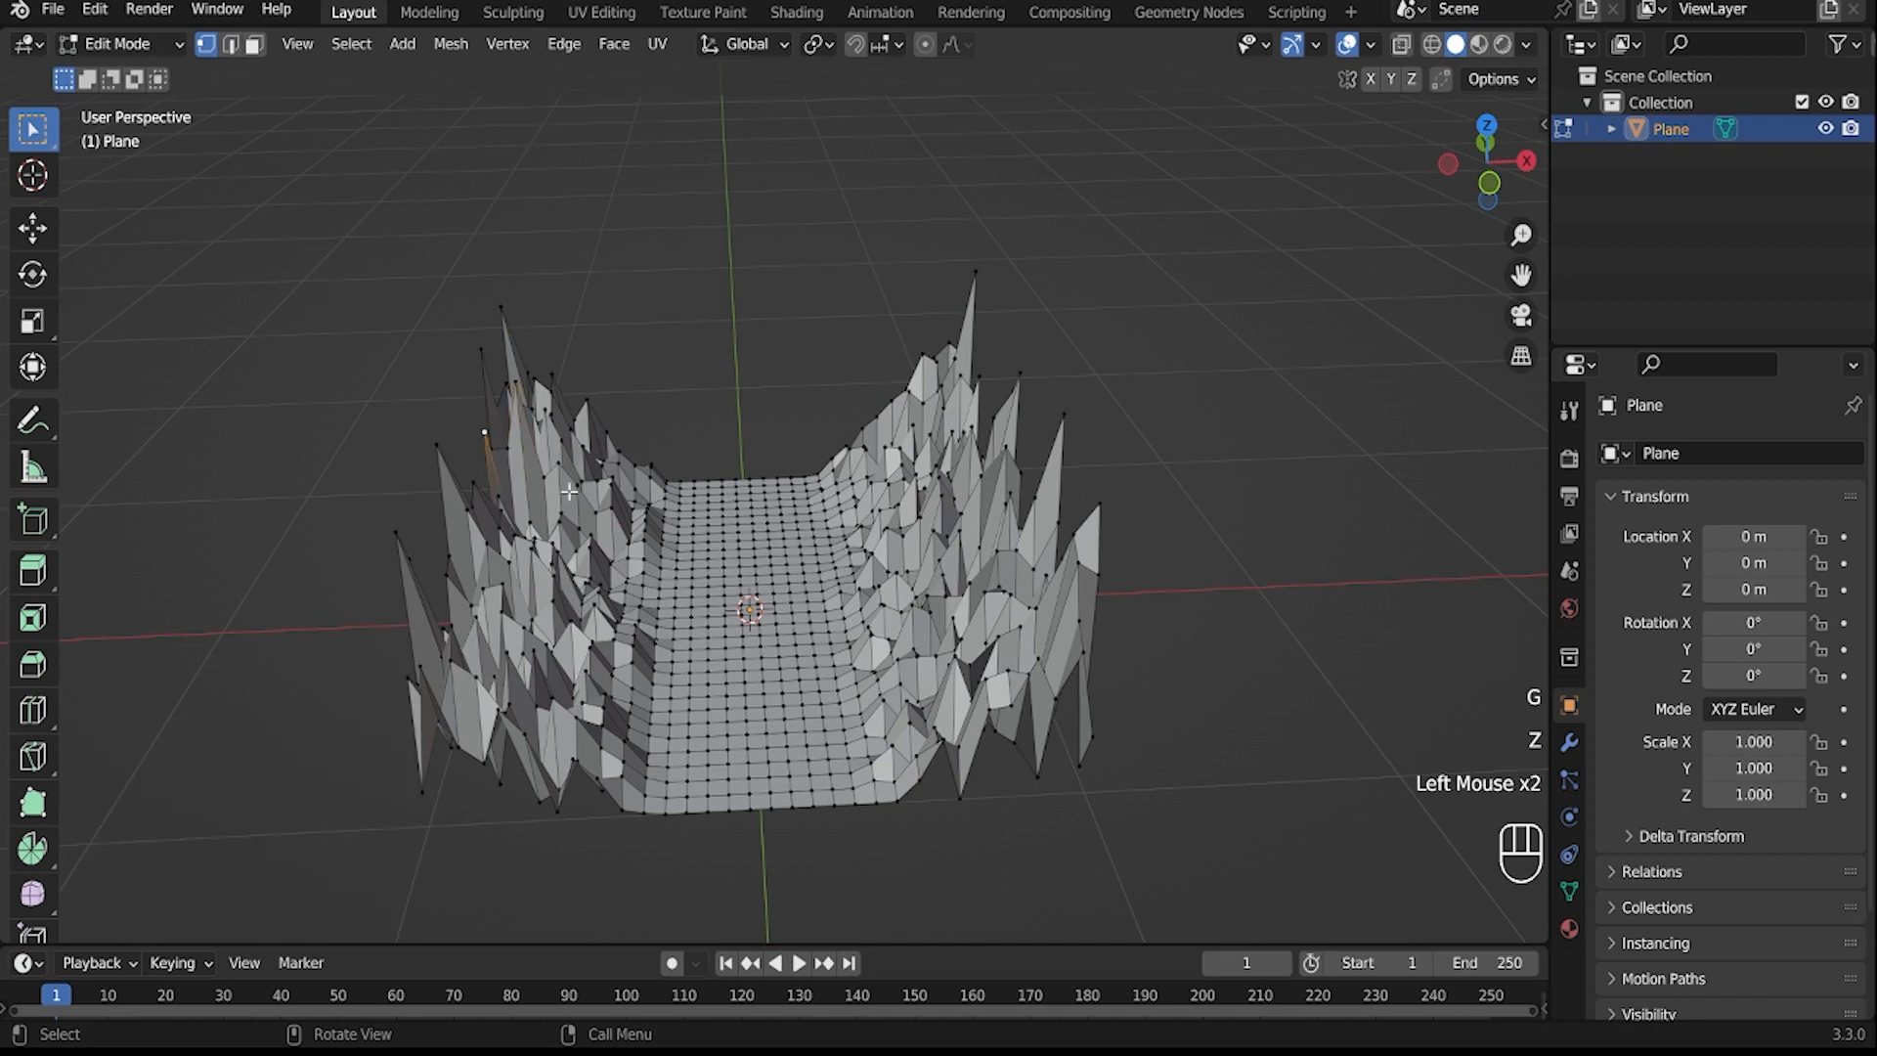
key(g)
key(z)
click(553, 420)
- Move one vertex near the front of the left ridge and one near the front of the right ridge along Z
middle_drag(553, 421, 350, 394)
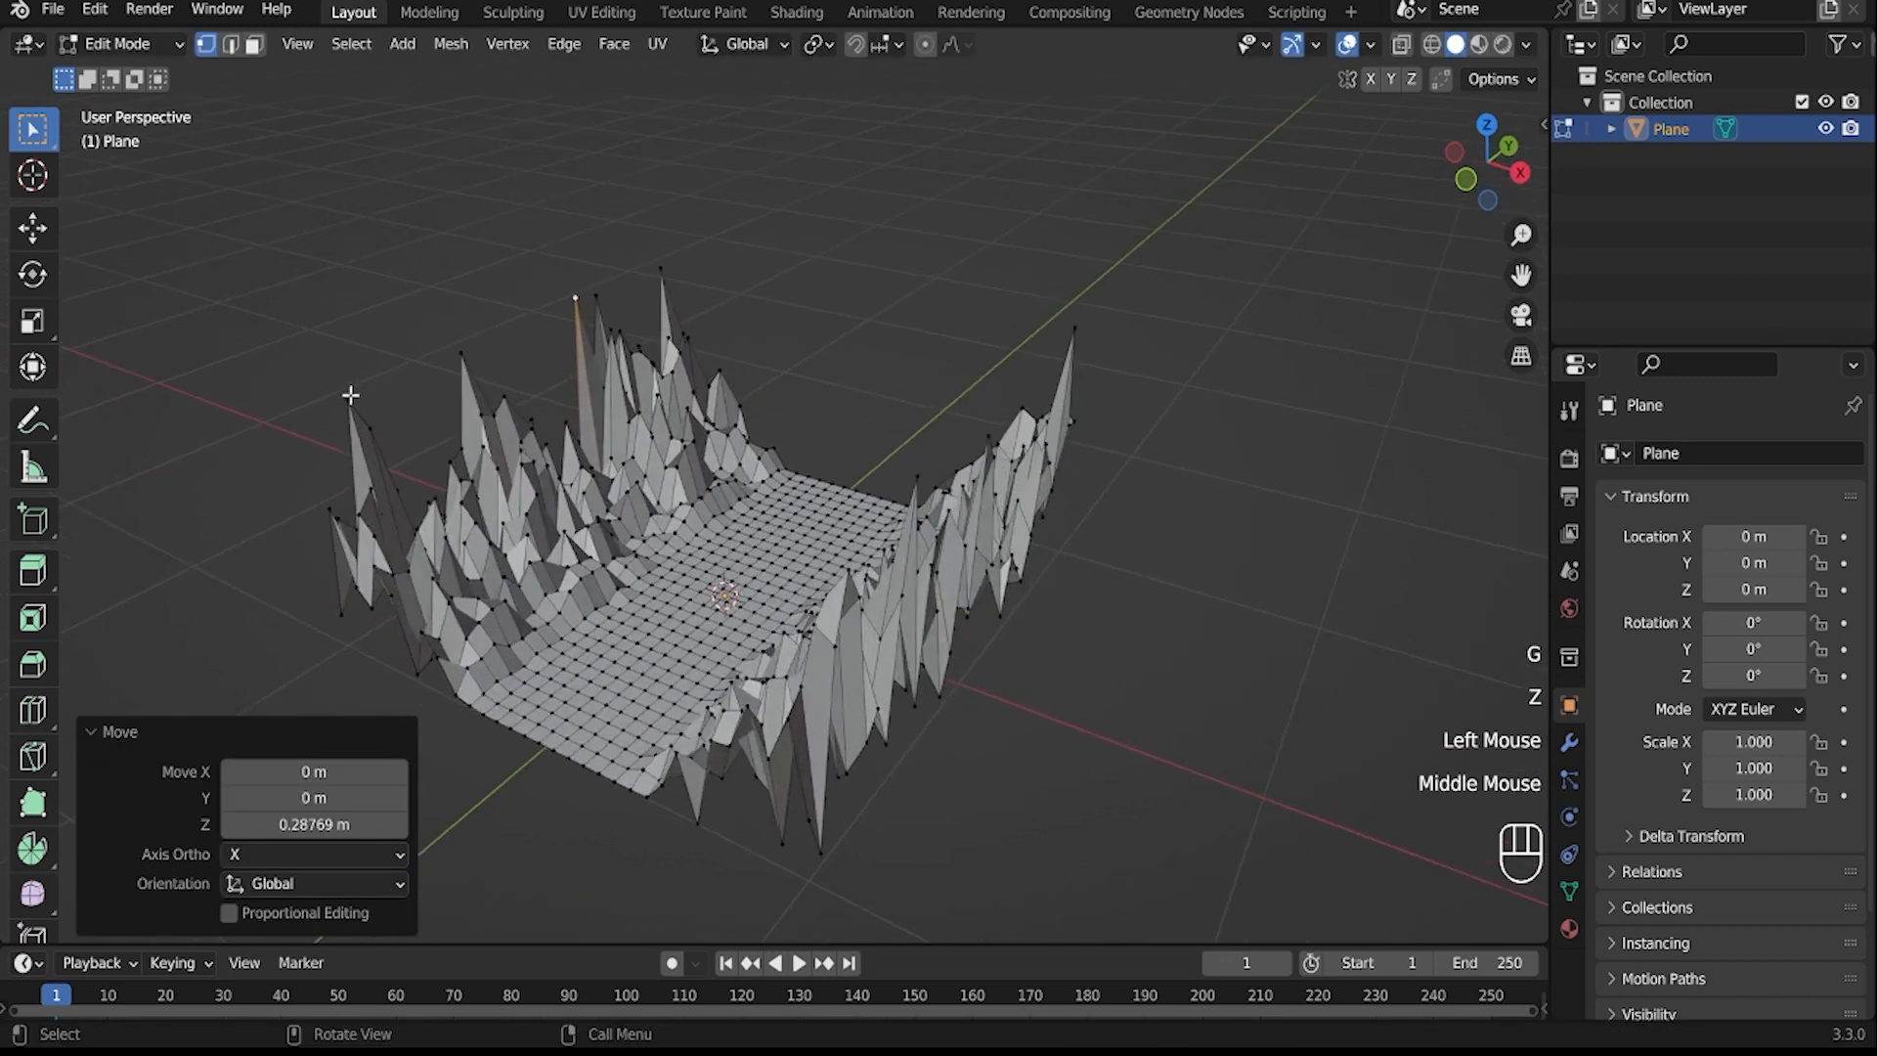
click(350, 394)
key(g)
key(z)
click(348, 352)
middle_drag(496, 377, 1143, 456)
click(1134, 515)
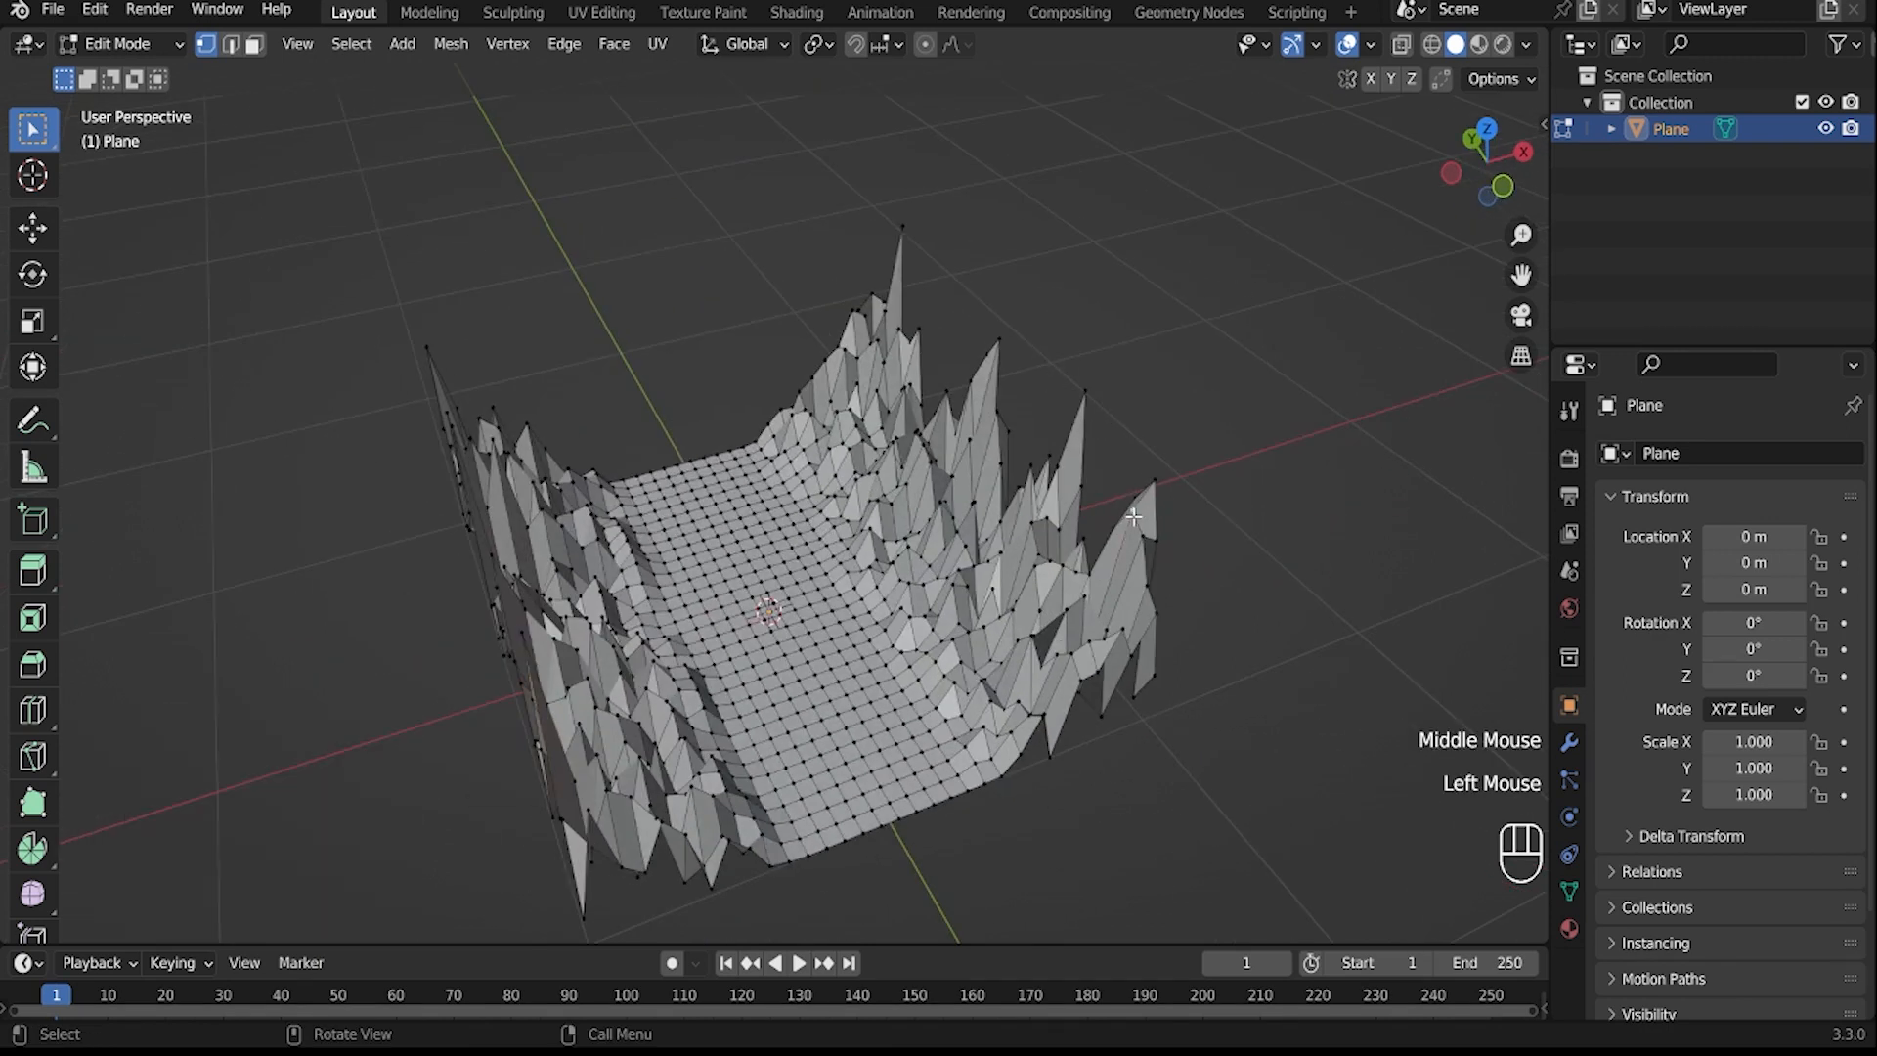
key(g)
key(z)
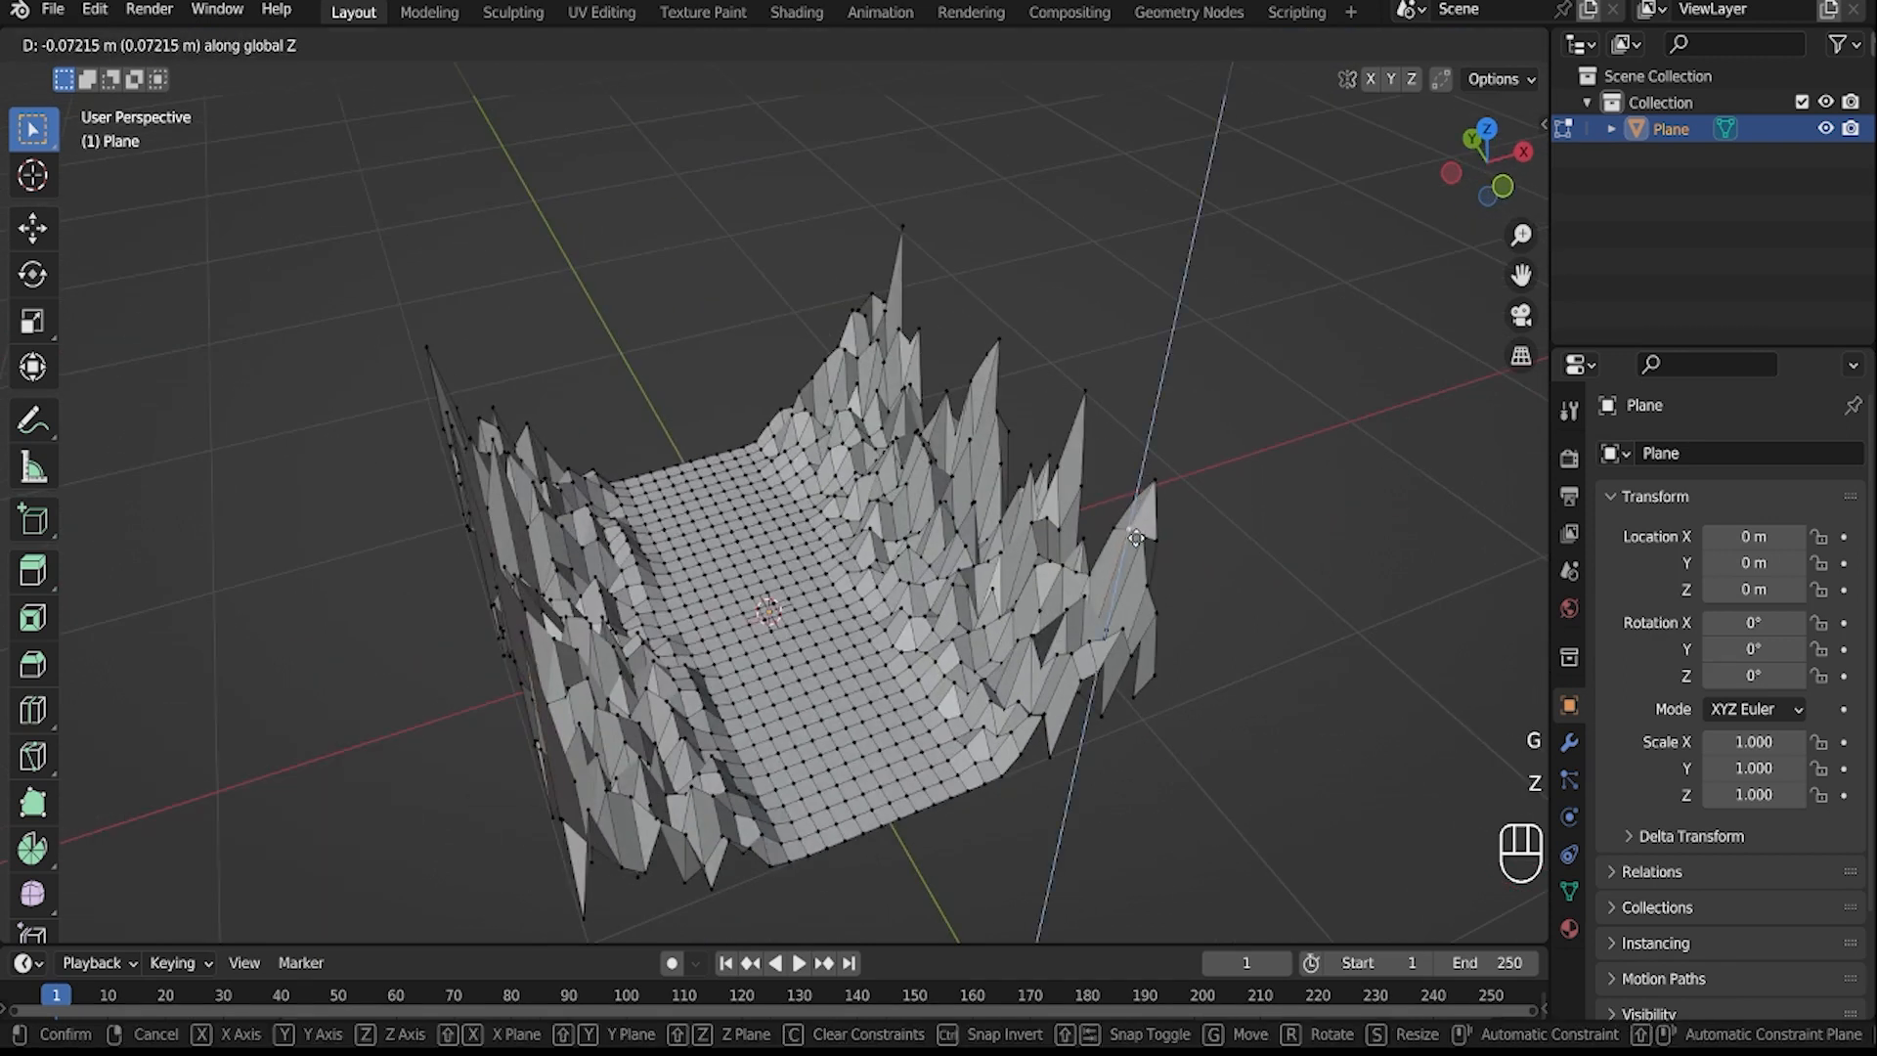
click(1089, 532)
- Return to Object Mode and add an Array modifier to the terrain plane
scroll(981, 544, down, 2)
middle_drag(1089, 532, 895, 560)
key(Tab)
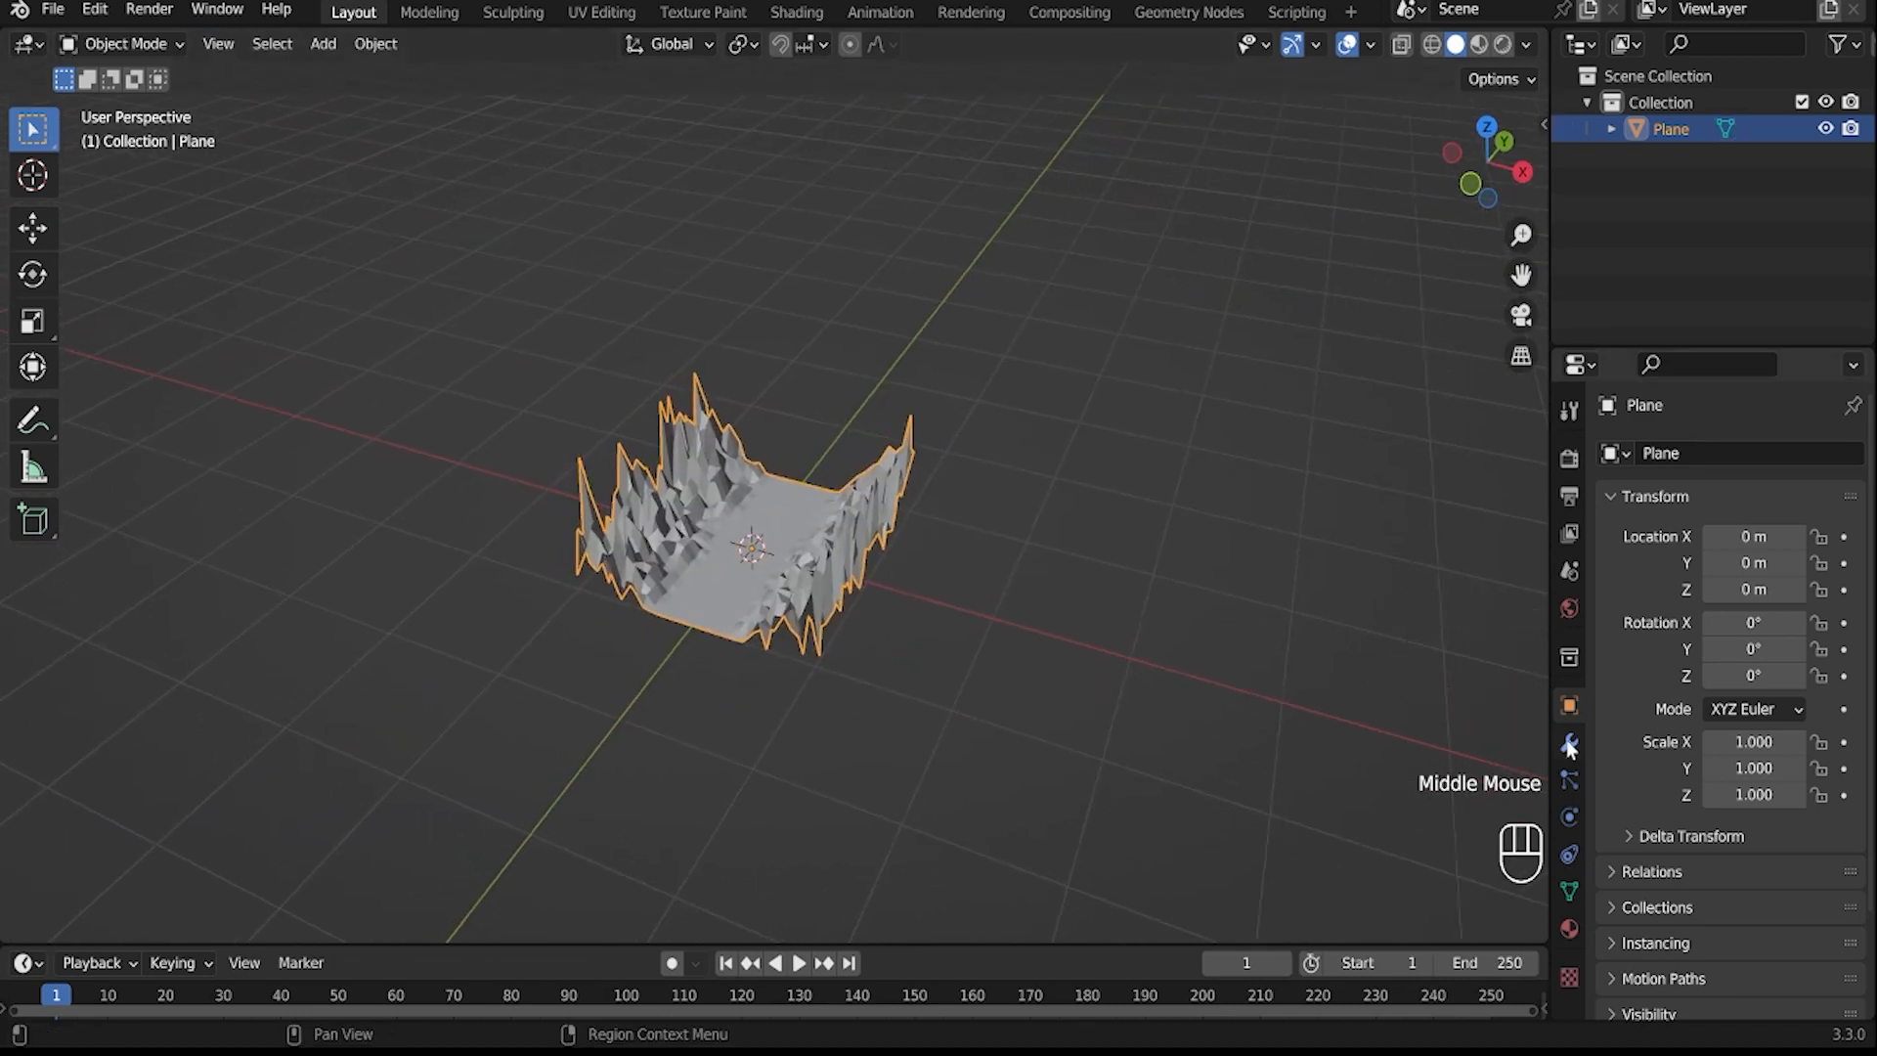
click(1569, 745)
click(1670, 455)
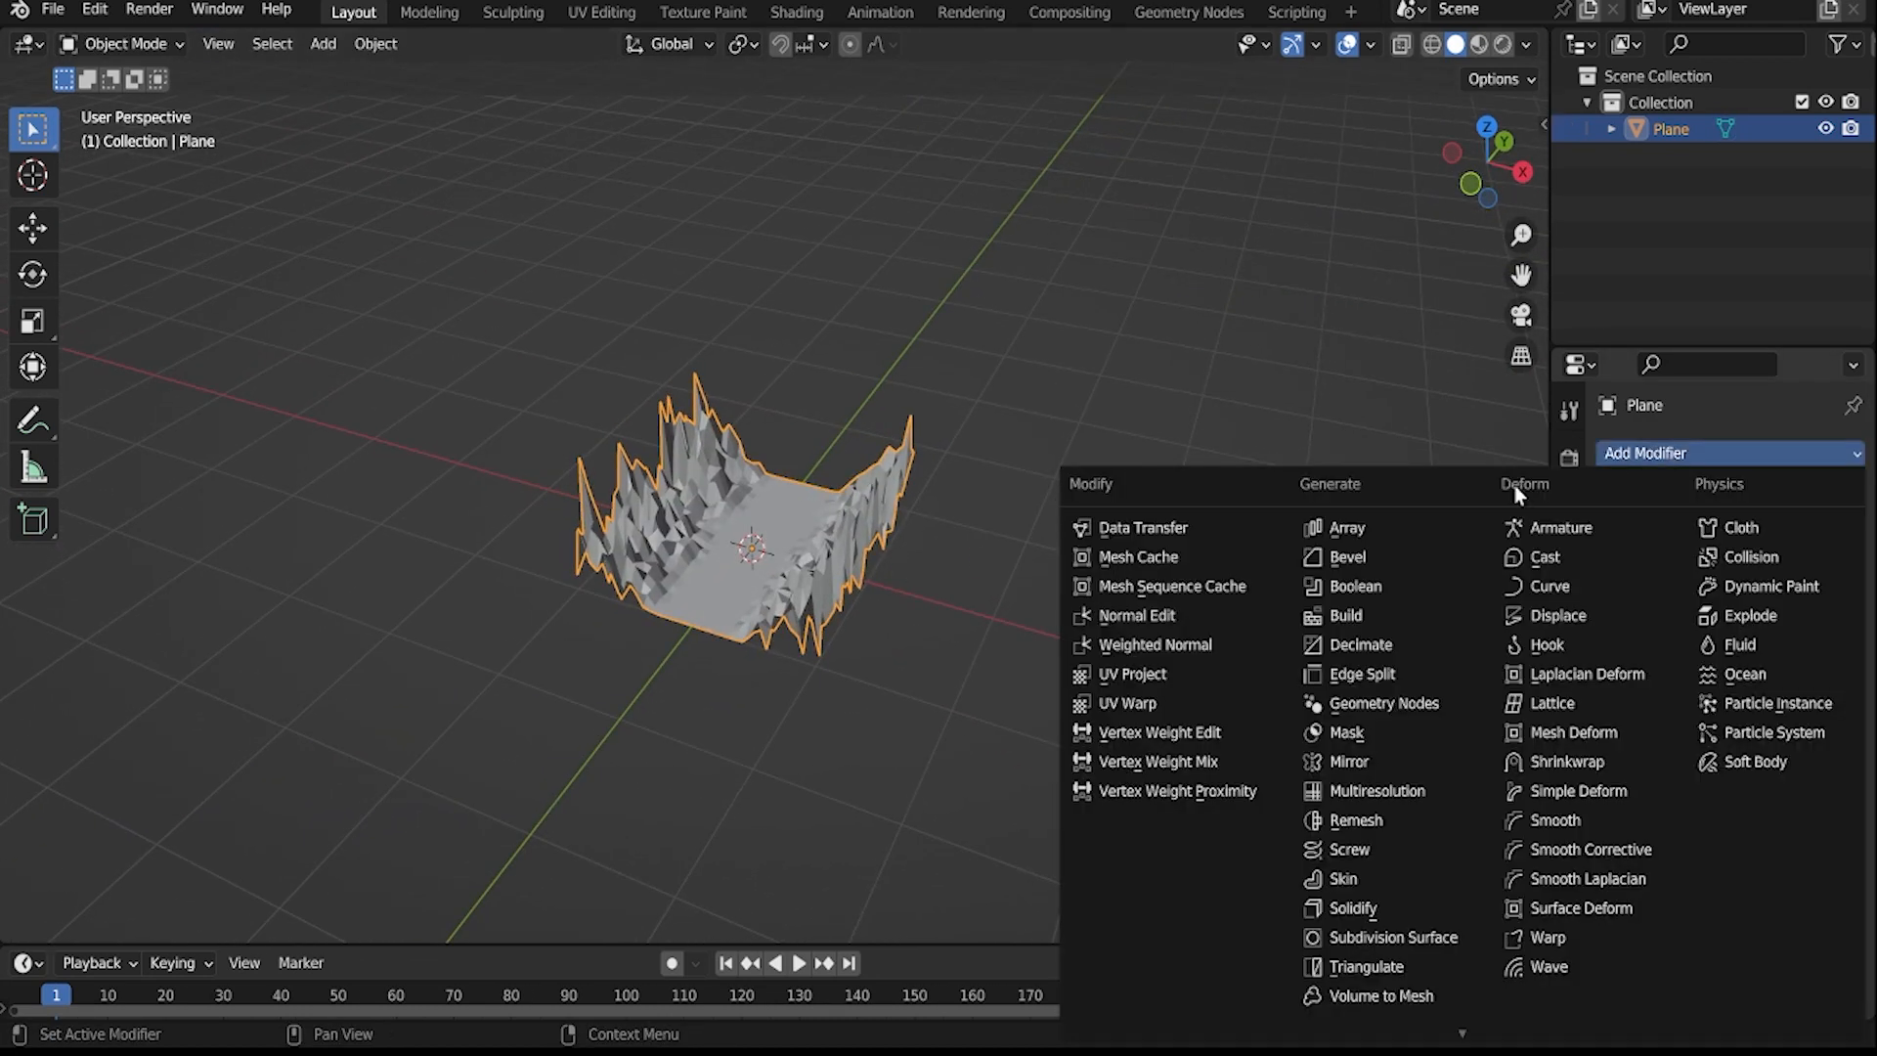
click(1390, 534)
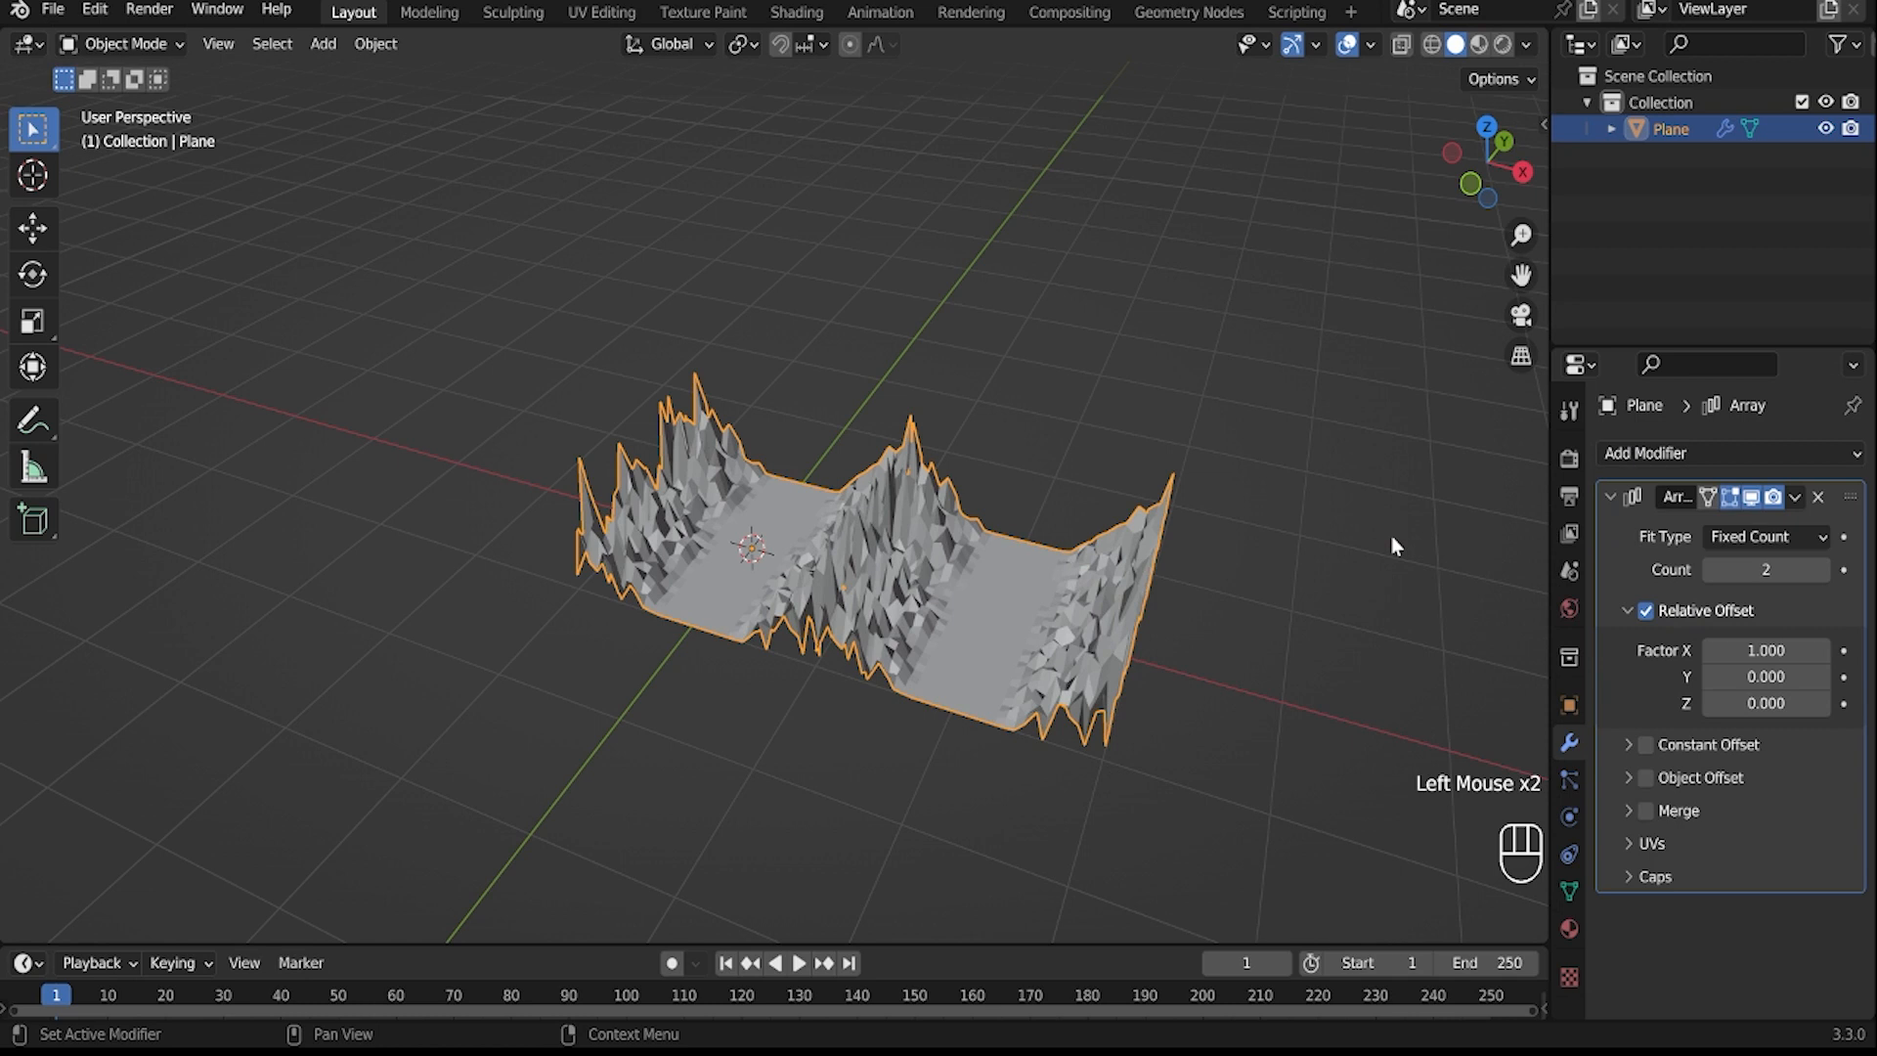
click(1825, 569)
click(1825, 569)
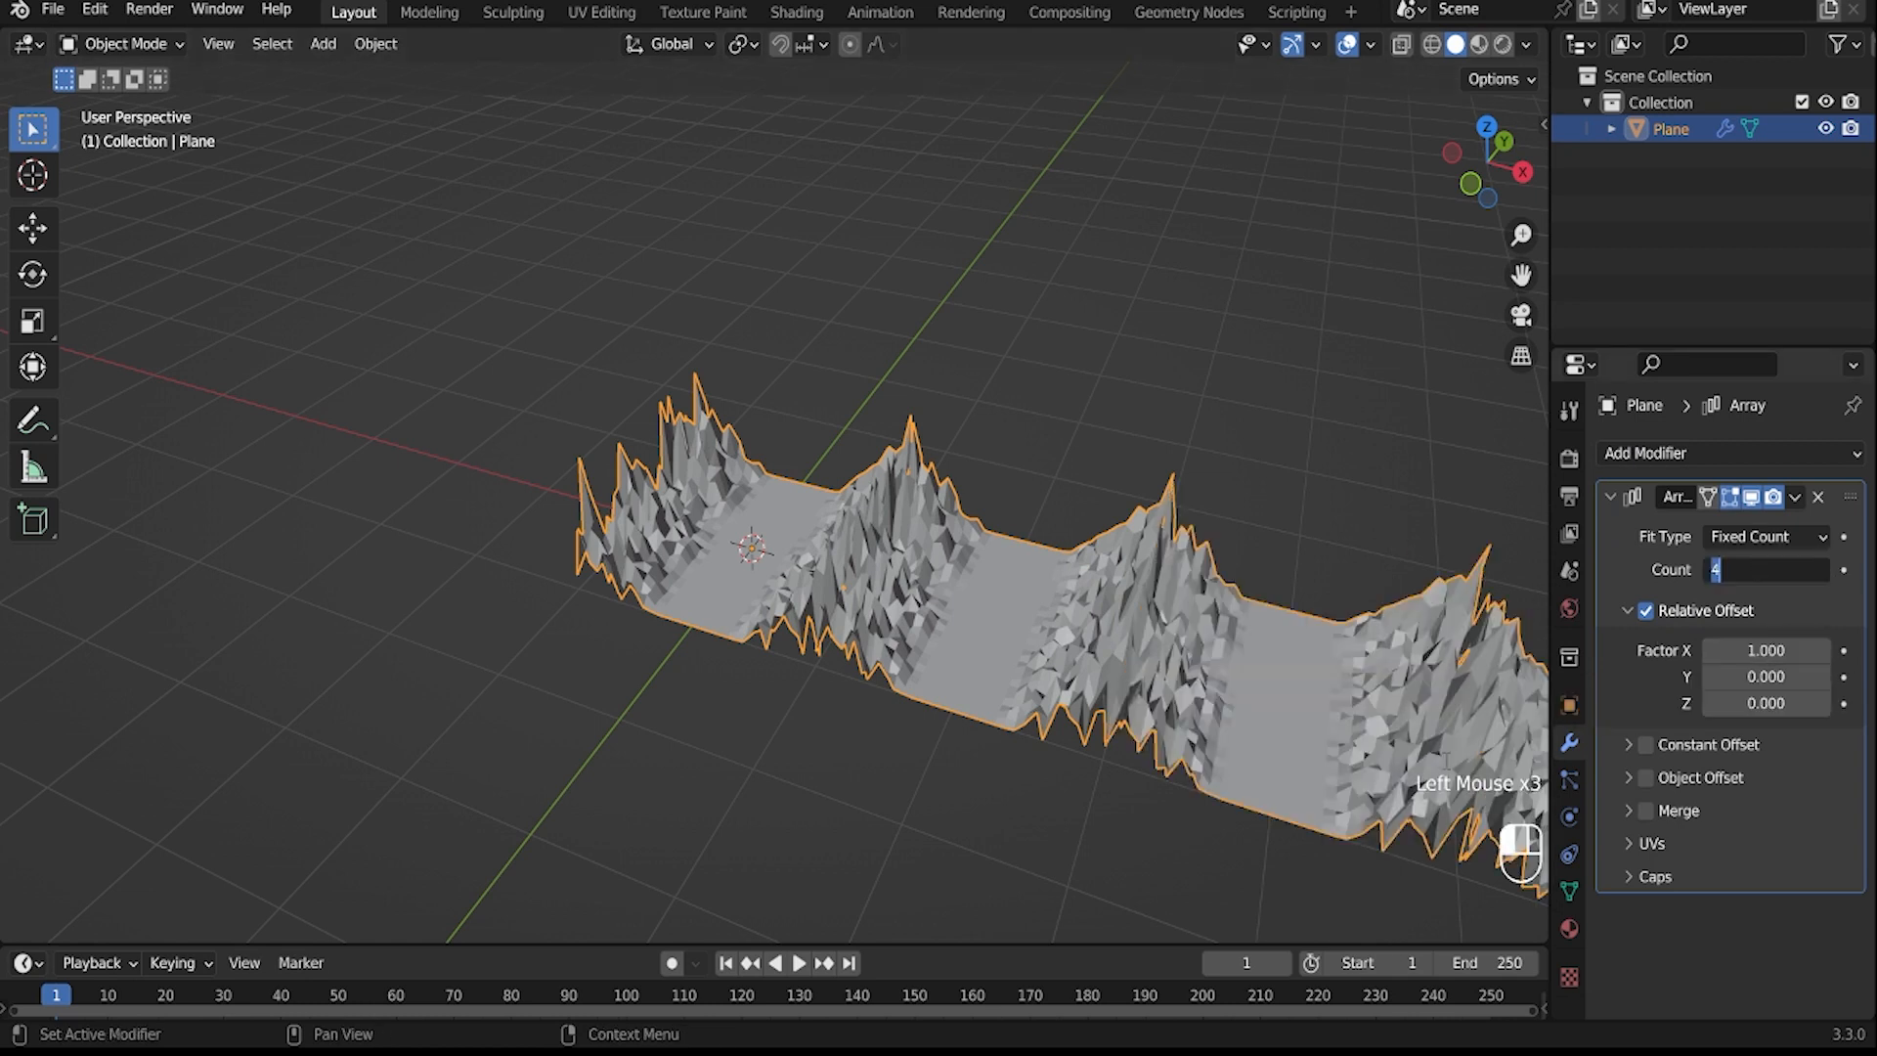
key(Return)
- Set the array's relative offset to 0 in X and 1 in Y
click(1749, 645)
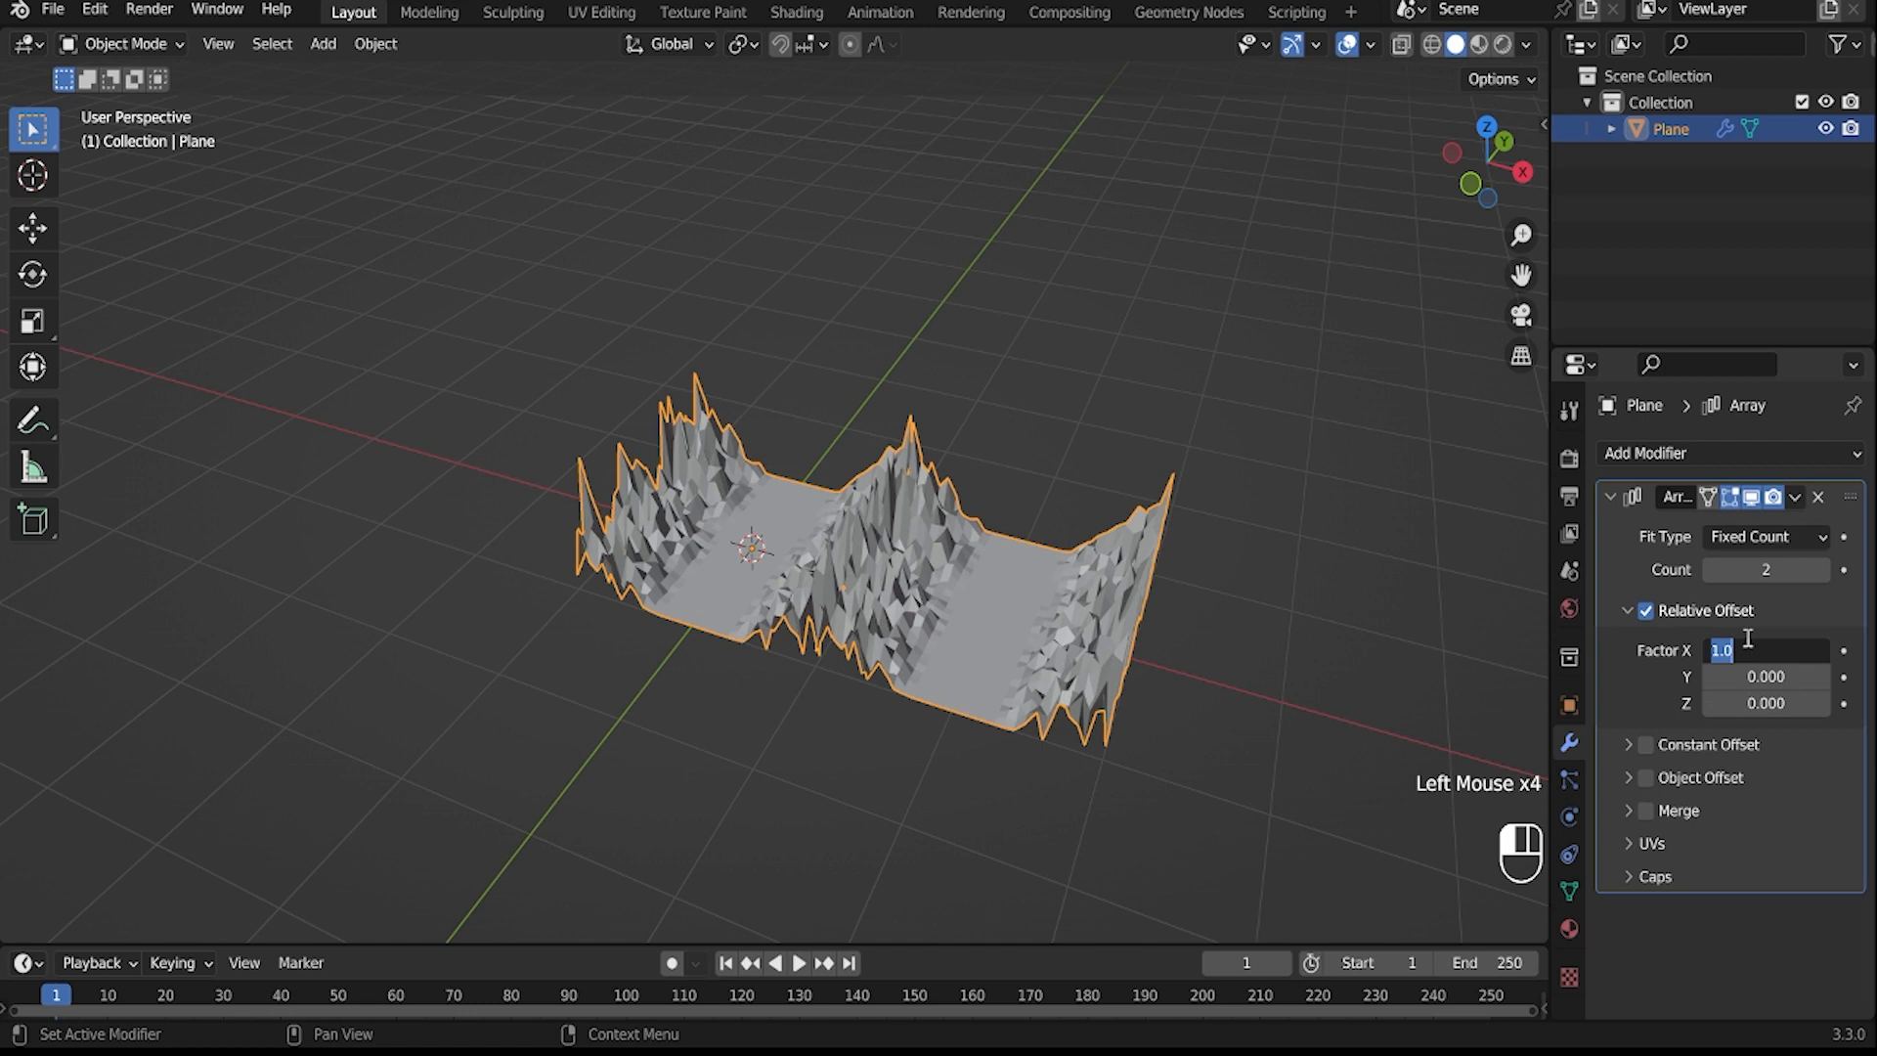
text(0)
key(Return)
click(1756, 676)
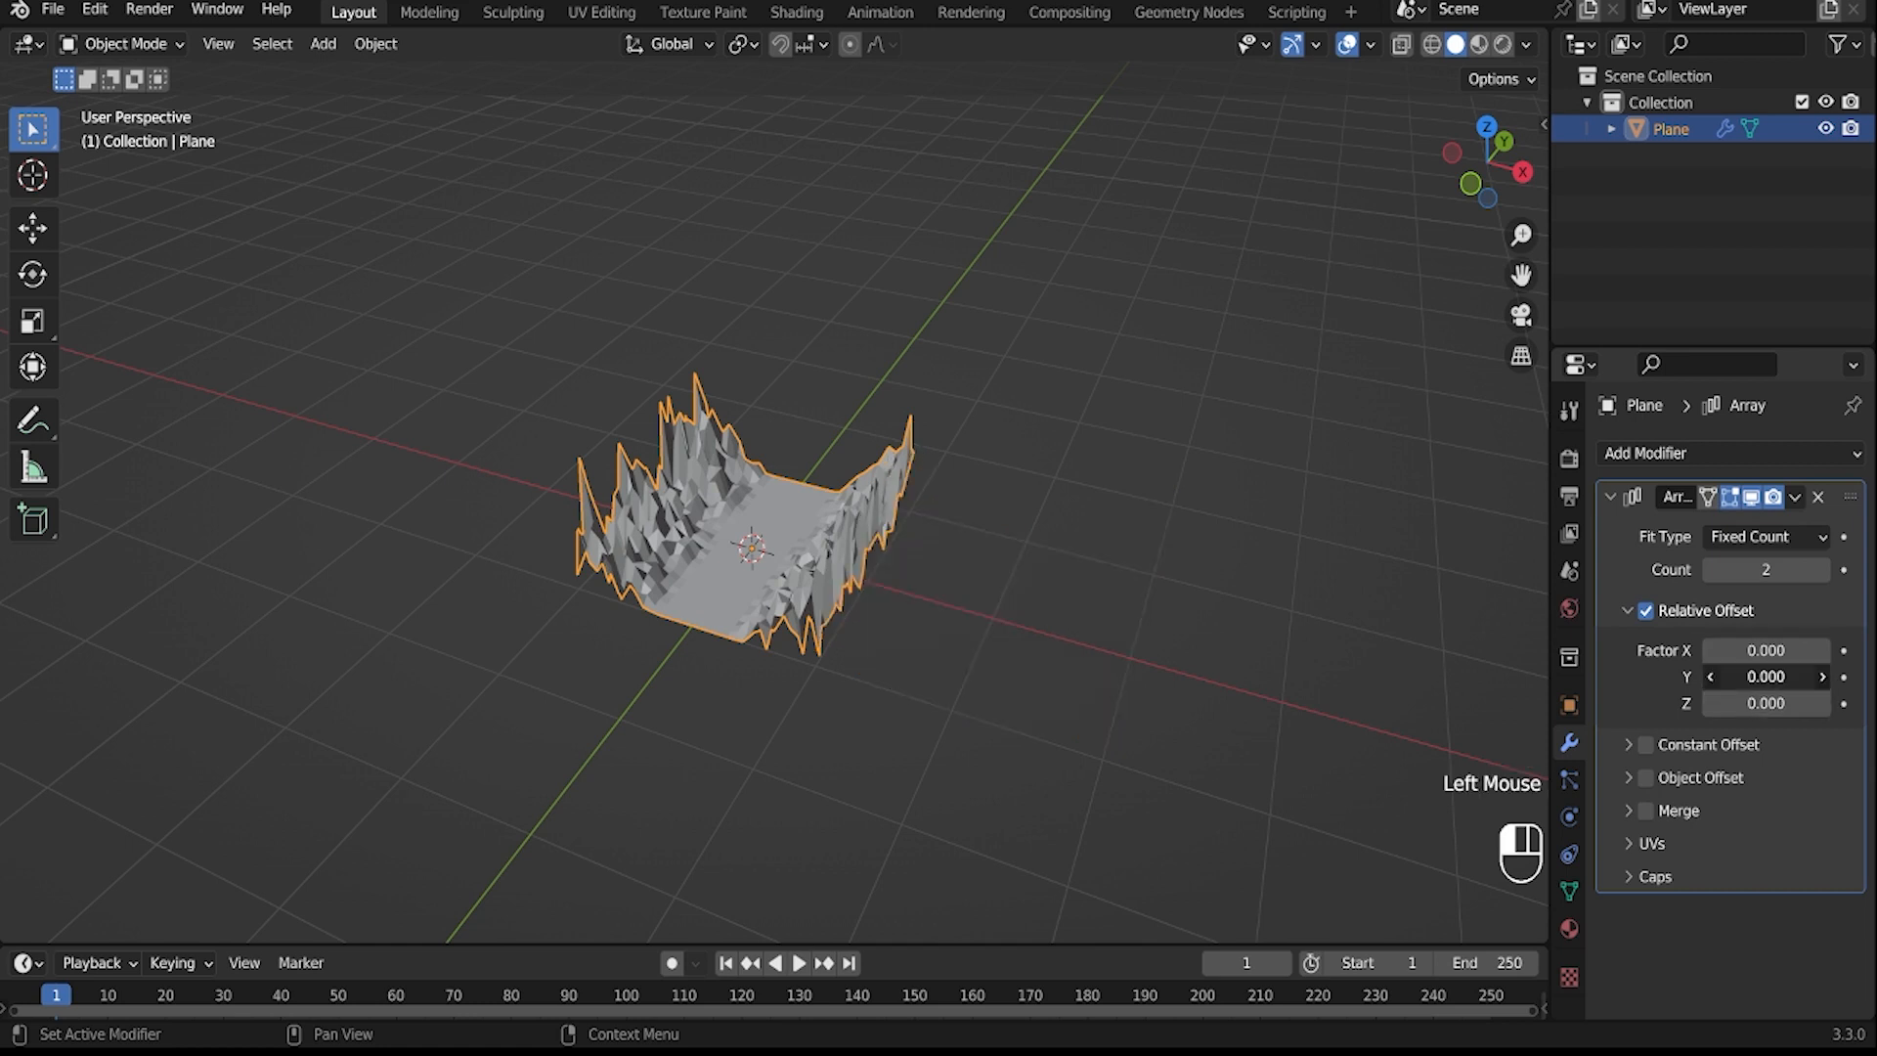
text(1)
click(1378, 722)
- Increase the array count to 20 to extend the terrain into a long valley
triple_click(1824, 570)
double_click(1824, 570)
double_click(1824, 570)
shift+middle_drag(1284, 502, 1168, 569)
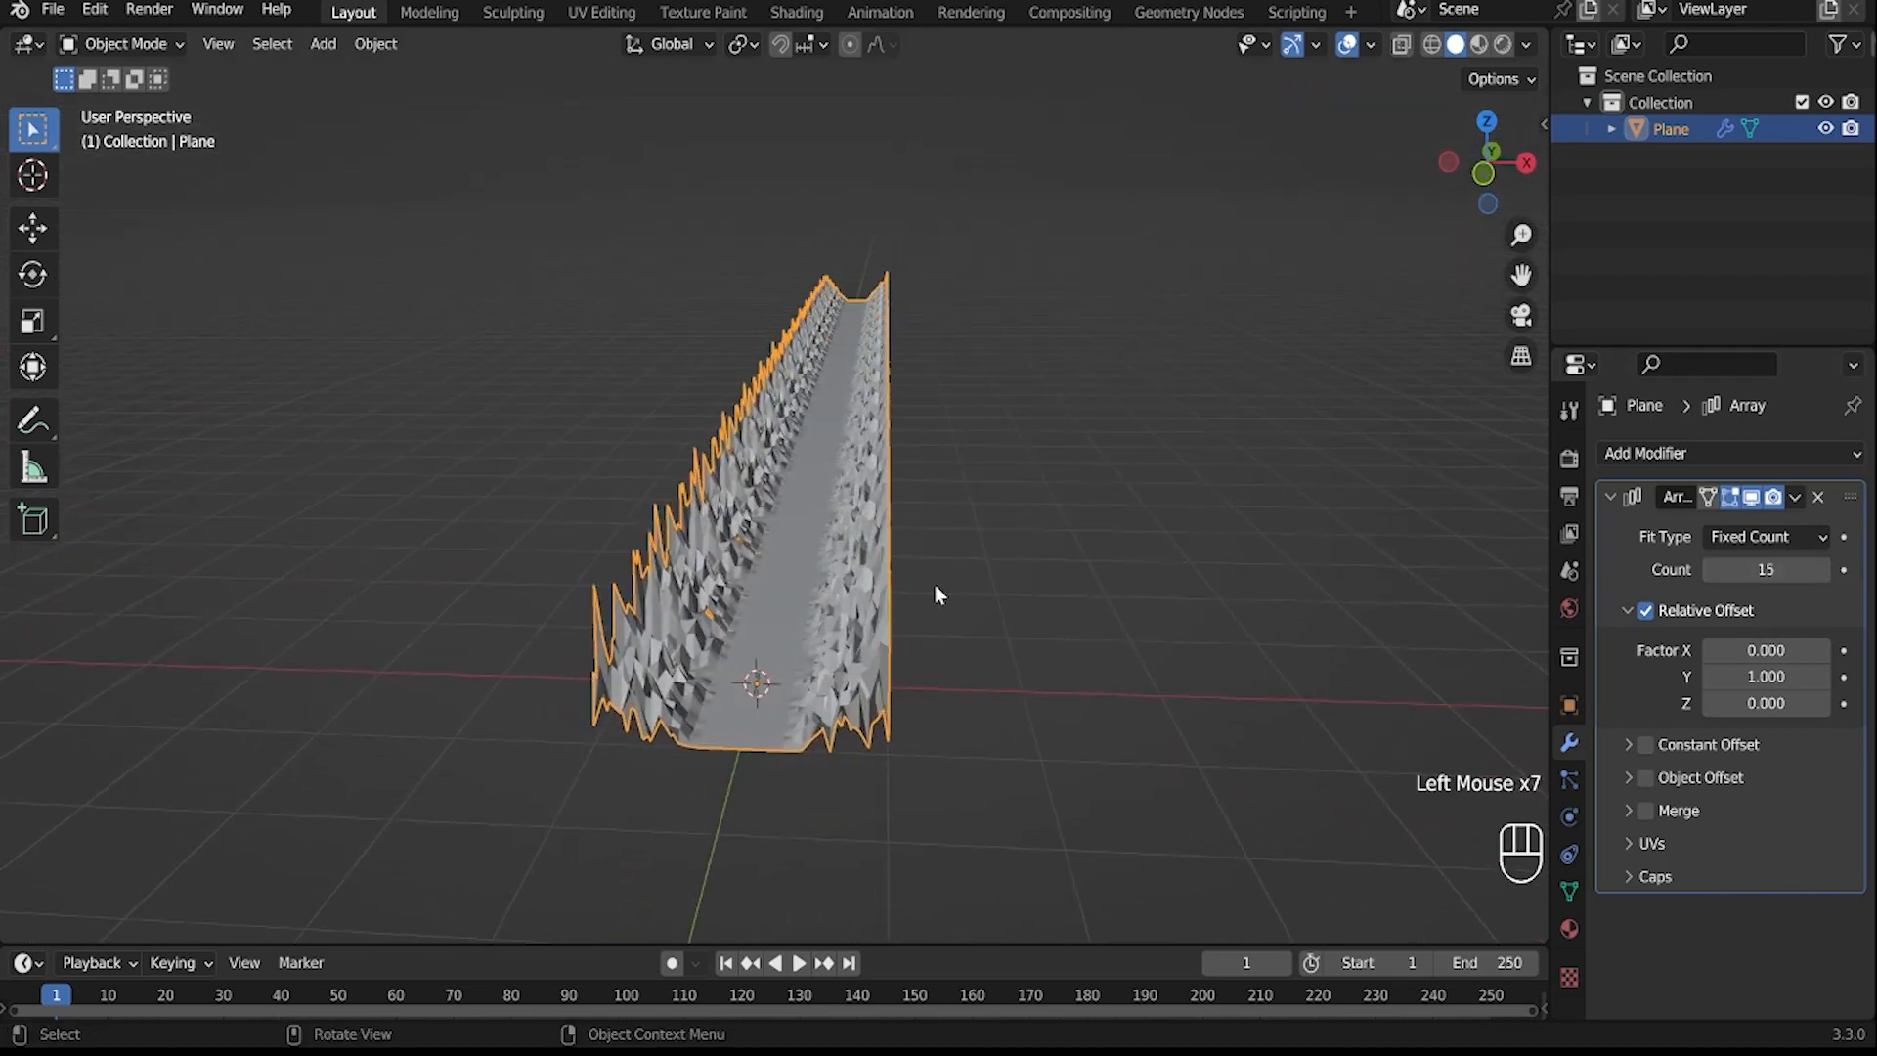
middle_drag(935, 587, 1864, 608)
double_click(1822, 569)
double_click(1823, 569)
double_click(1823, 569)
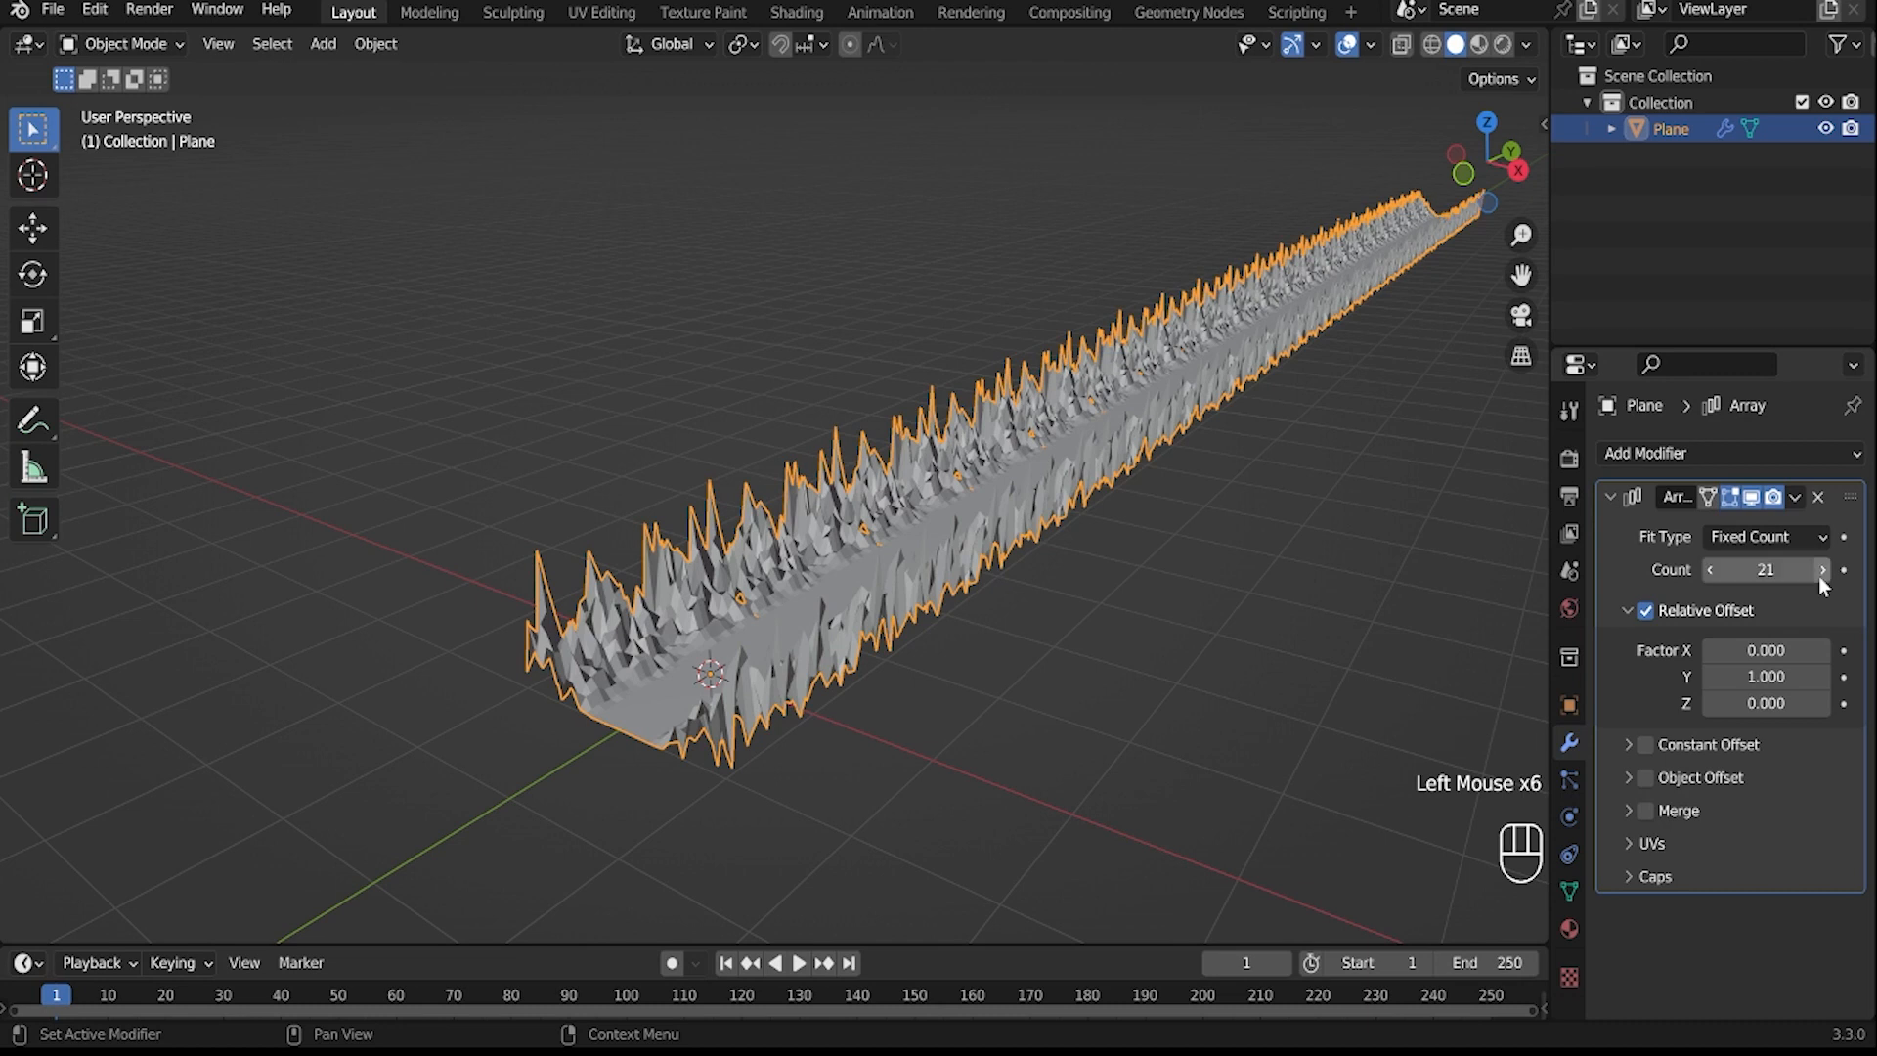
click(1822, 569)
- Add a UV sphere at the world origin and scale it up by about 1.34
scroll(1452, 554, down, 2)
middle_drag(1141, 624, 704, 680)
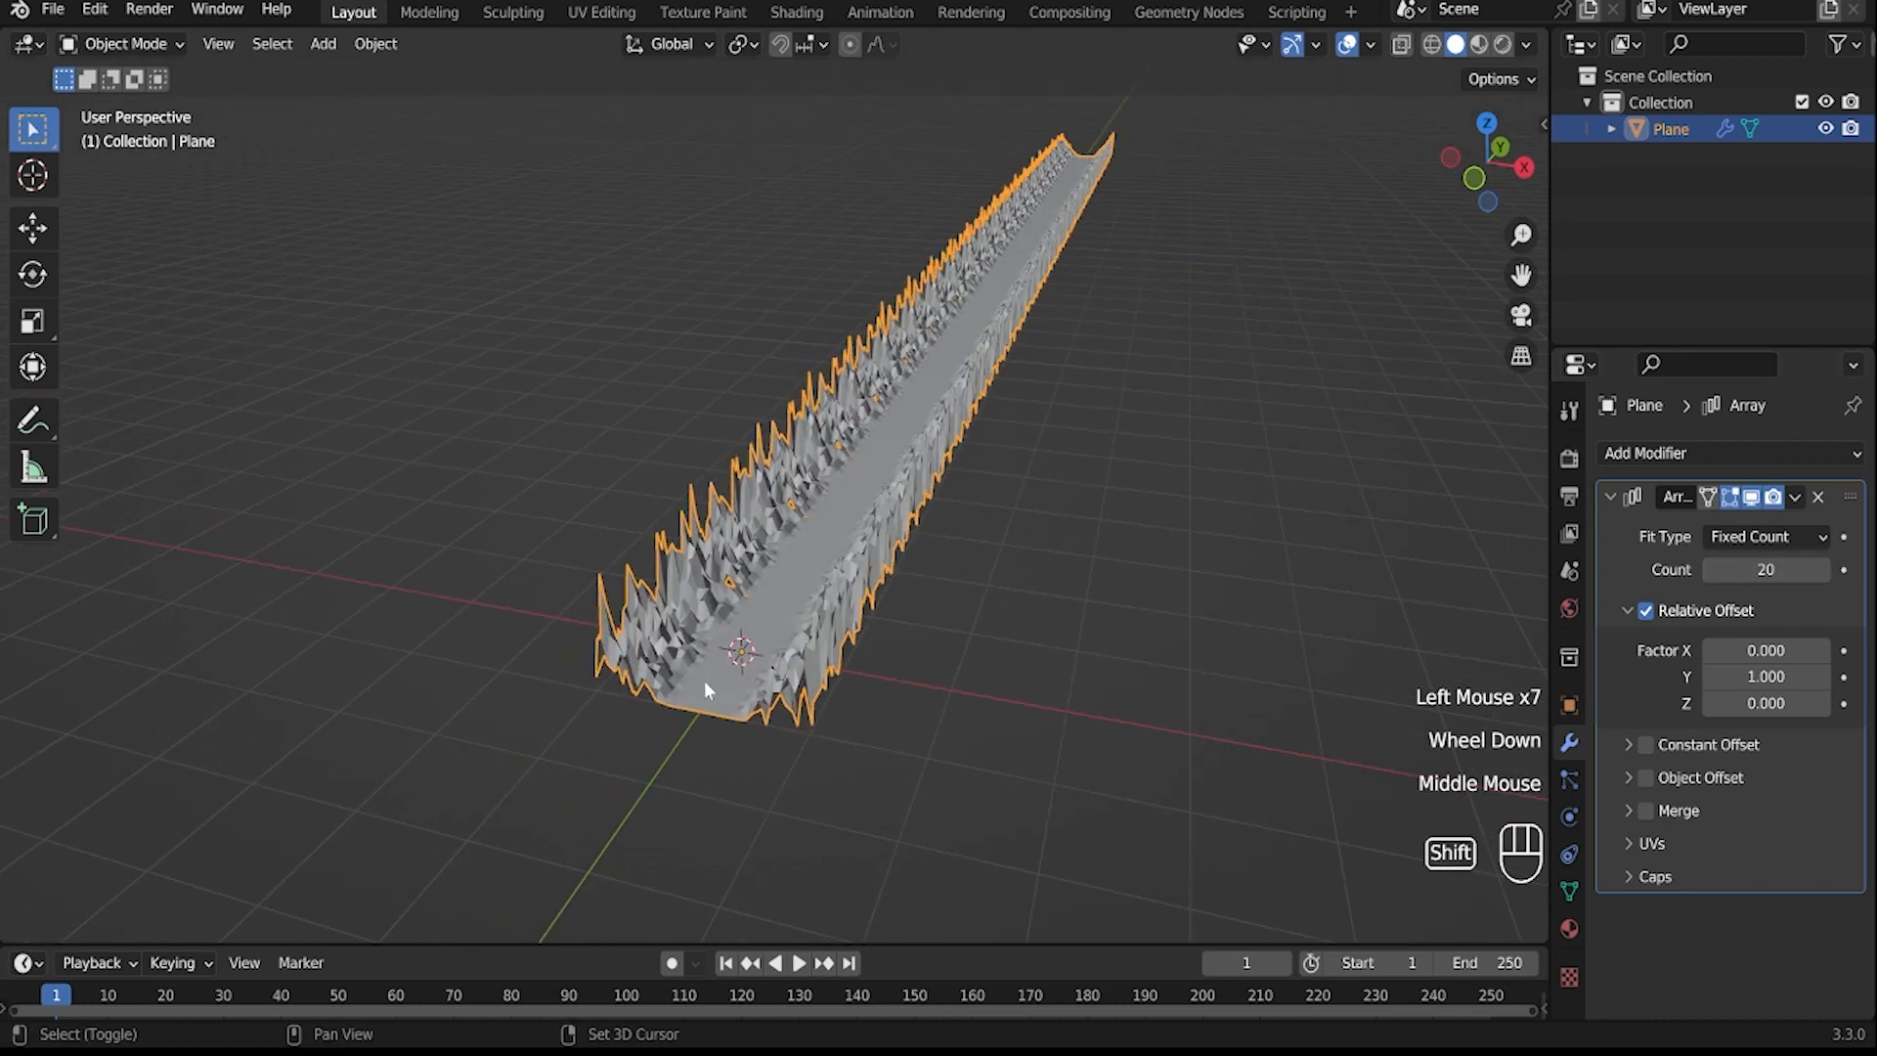
key(shift+a)
mouse_move(641, 509)
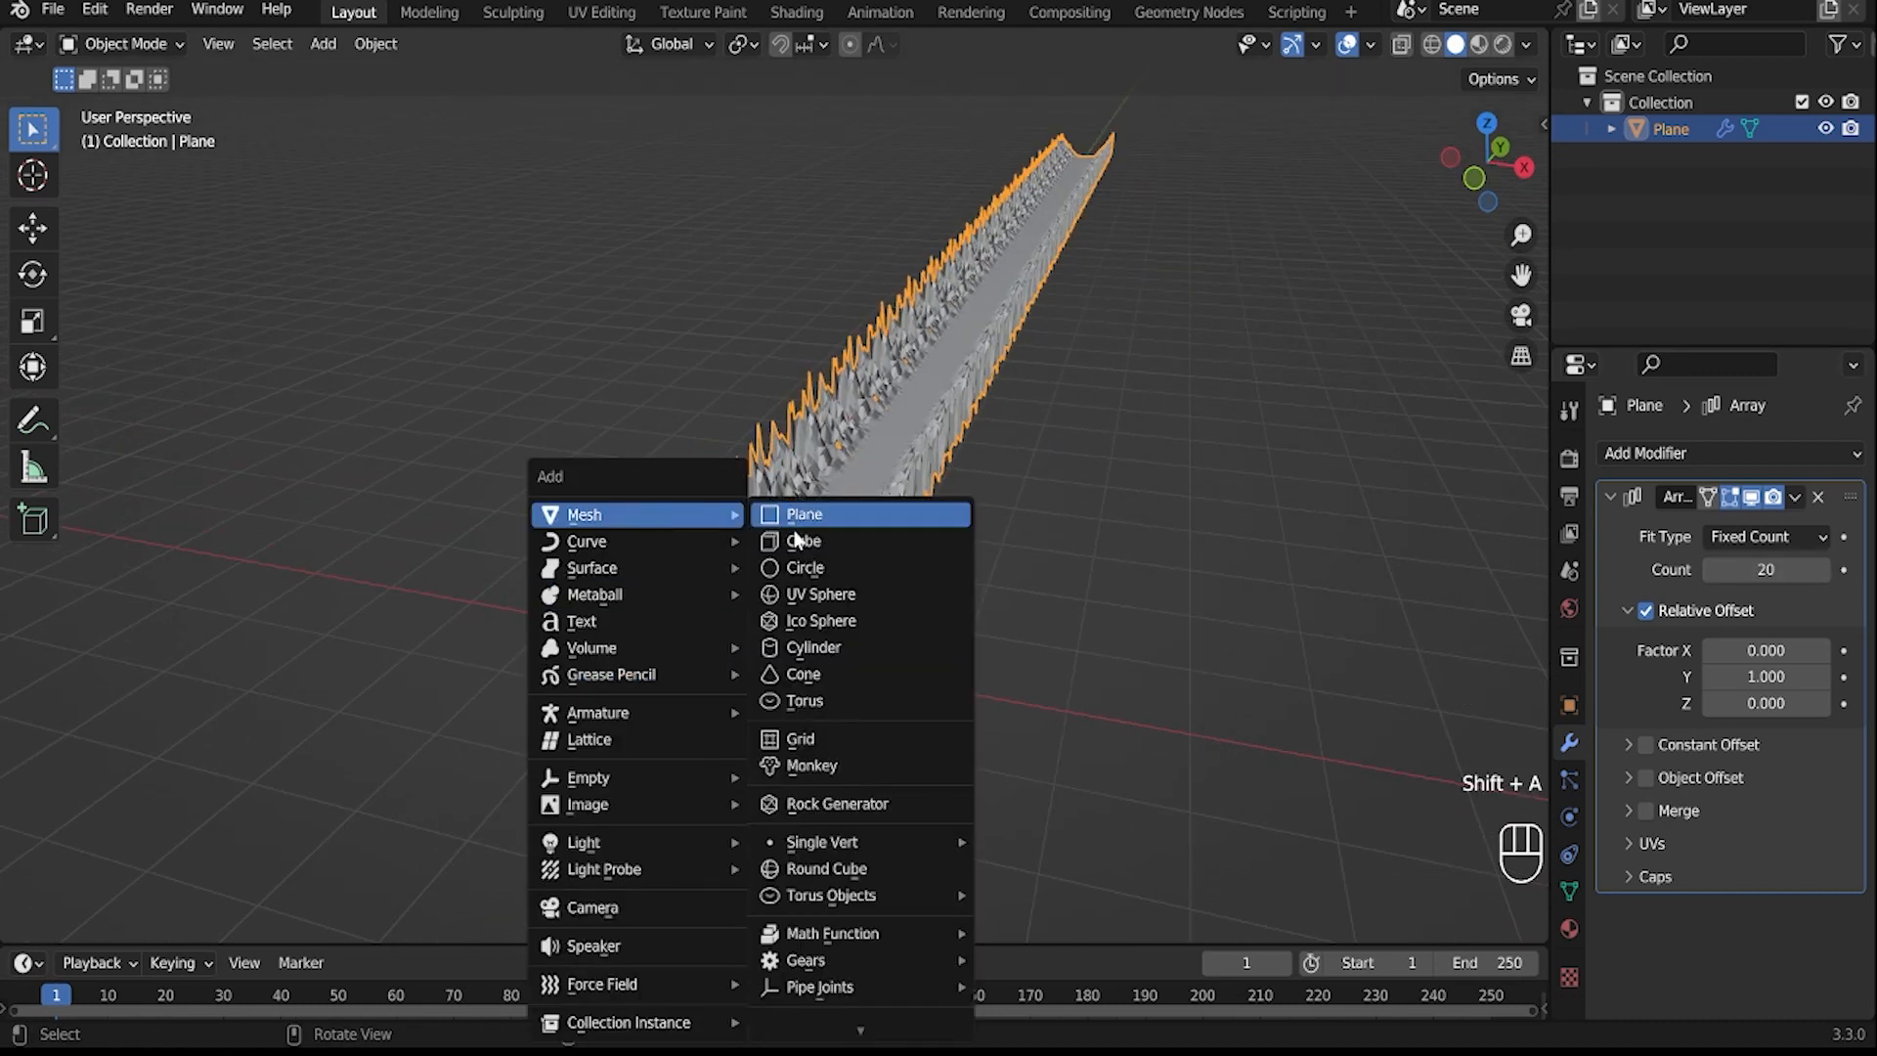
click(810, 595)
middle_drag(886, 657, 786, 659)
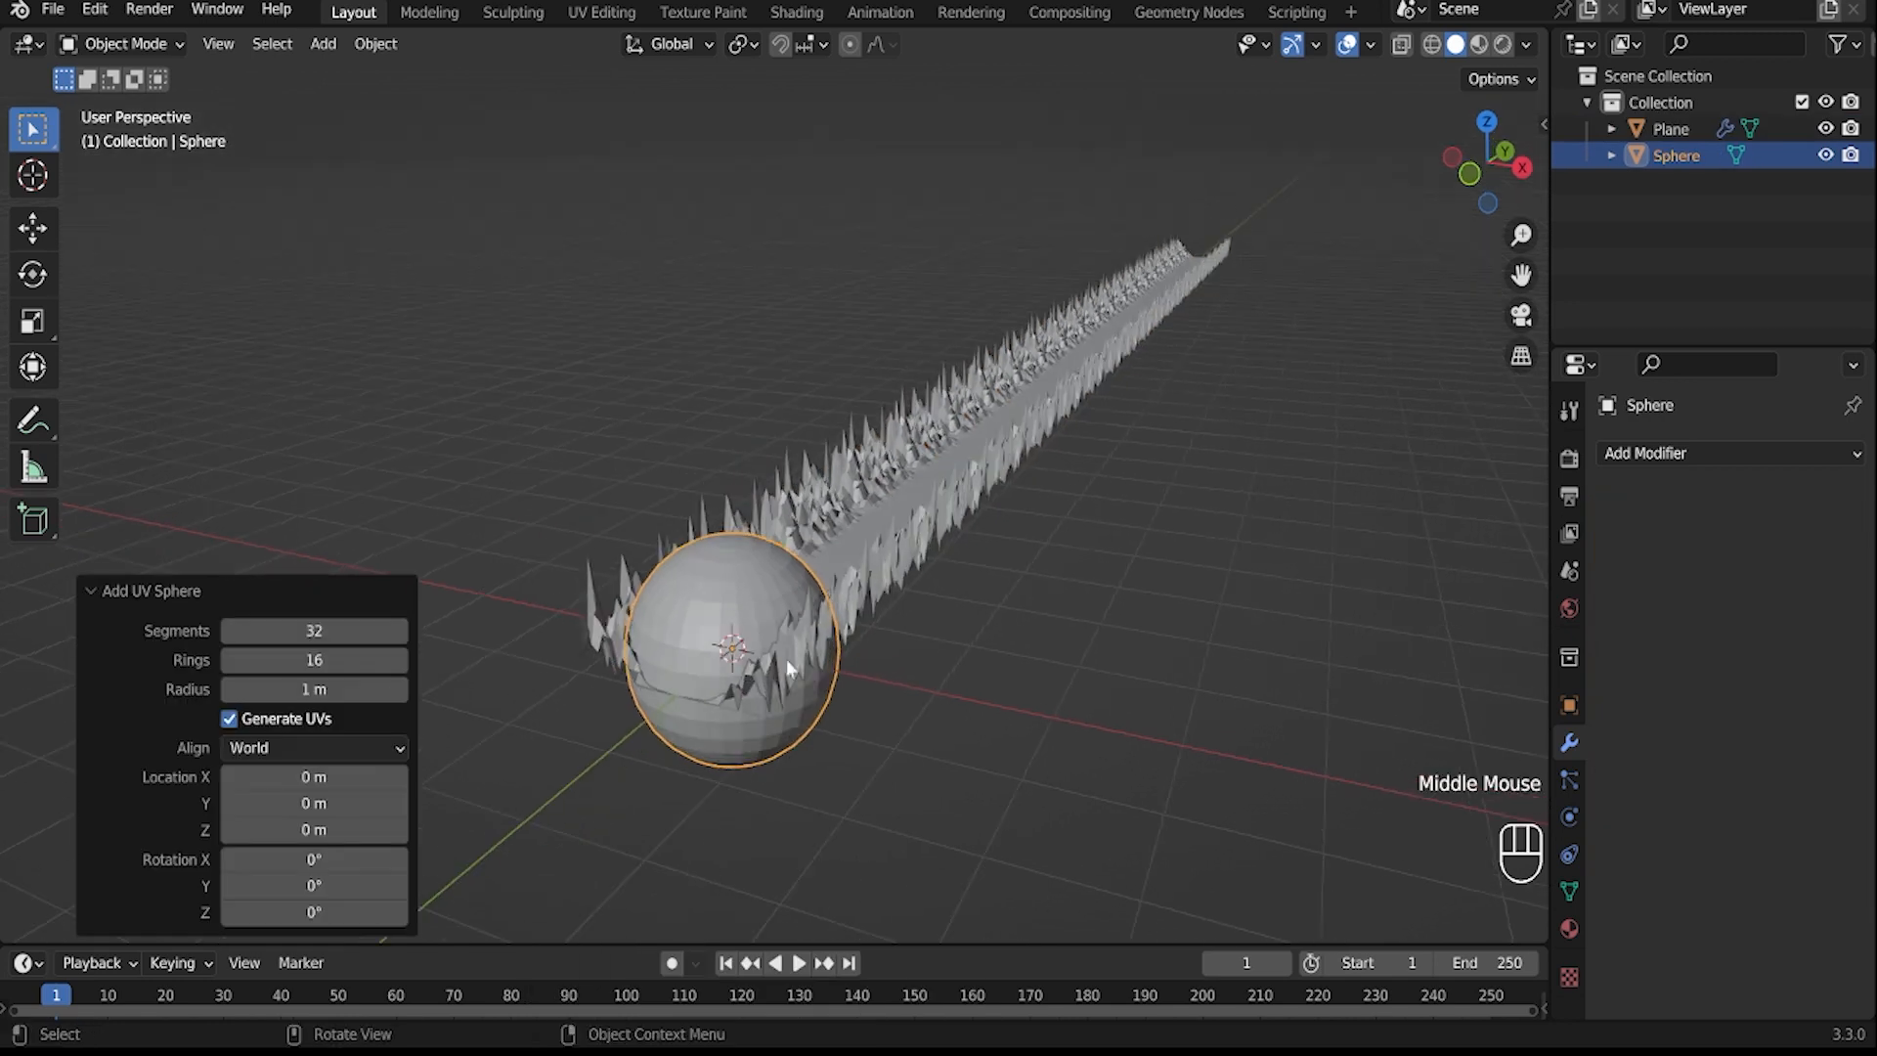
key(s)
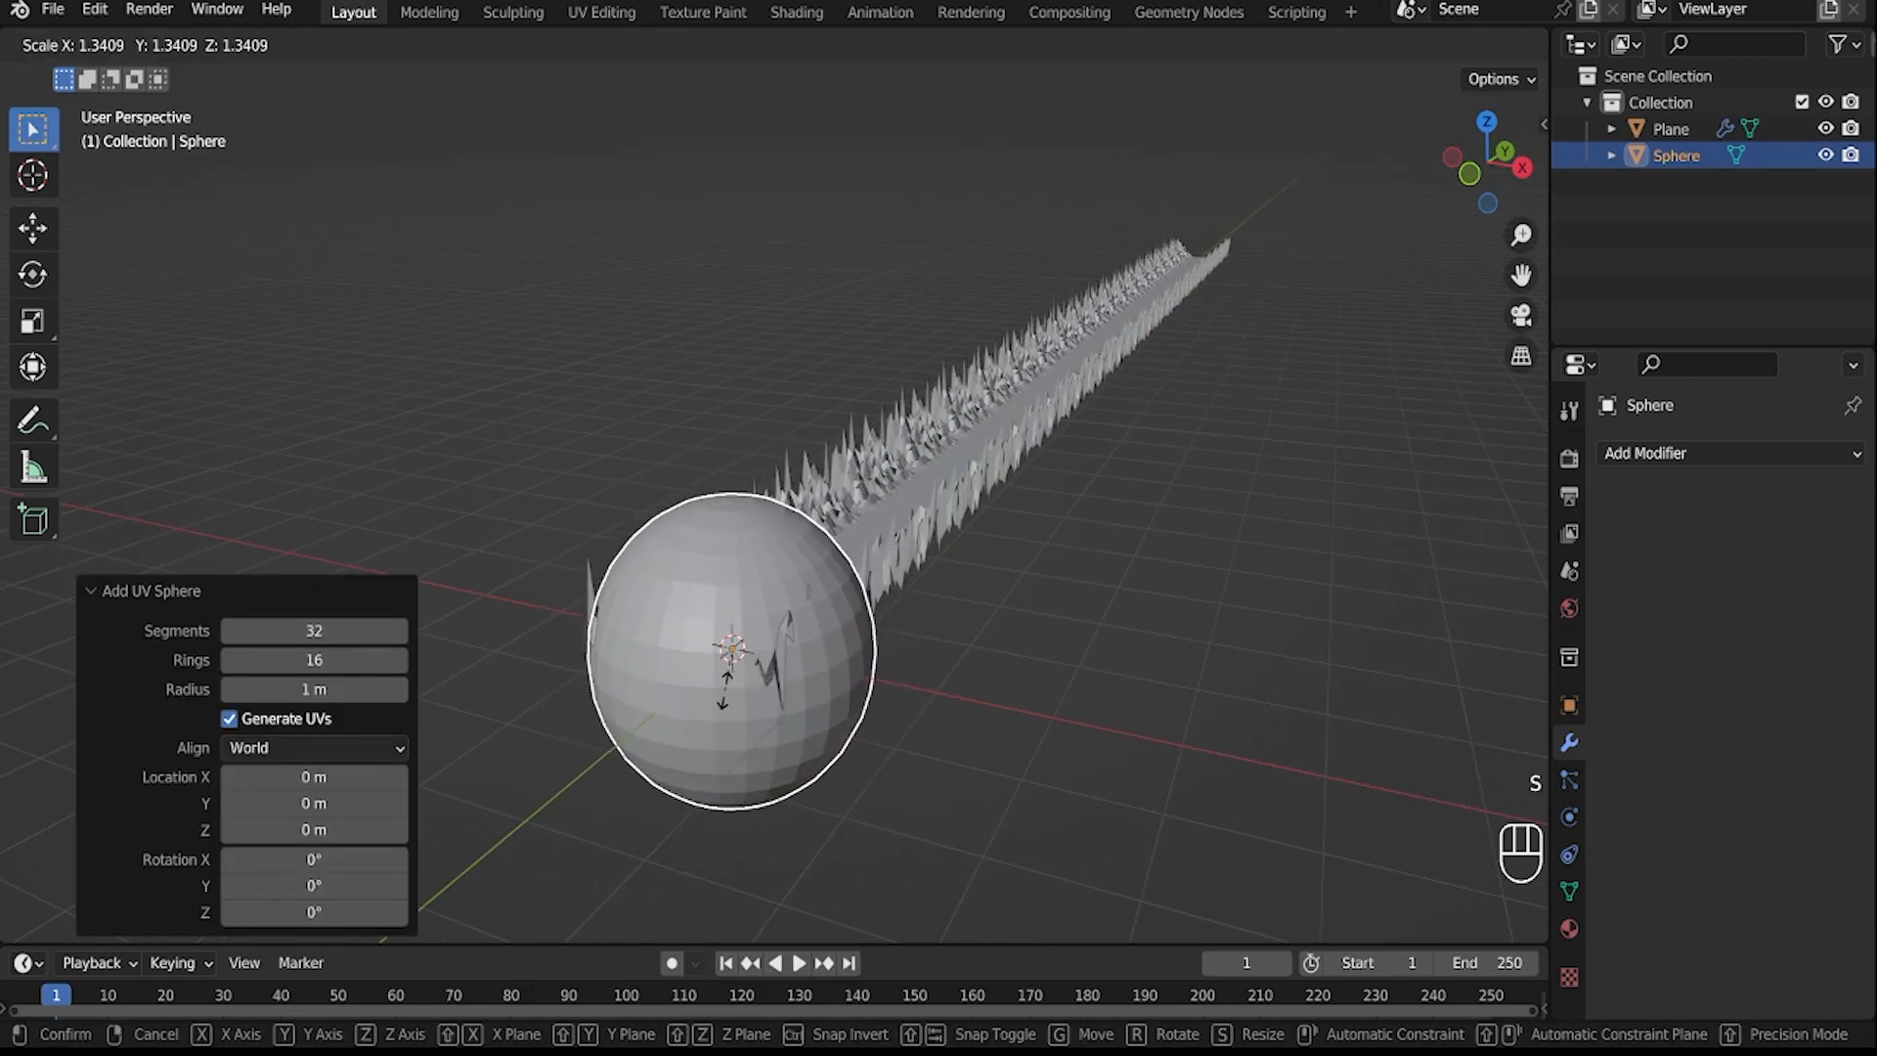
click(847, 678)
- Move the sphere about 41.2 m along Y to the far end of the terrain
scroll(847, 677, down, 2)
key(g)
key(y)
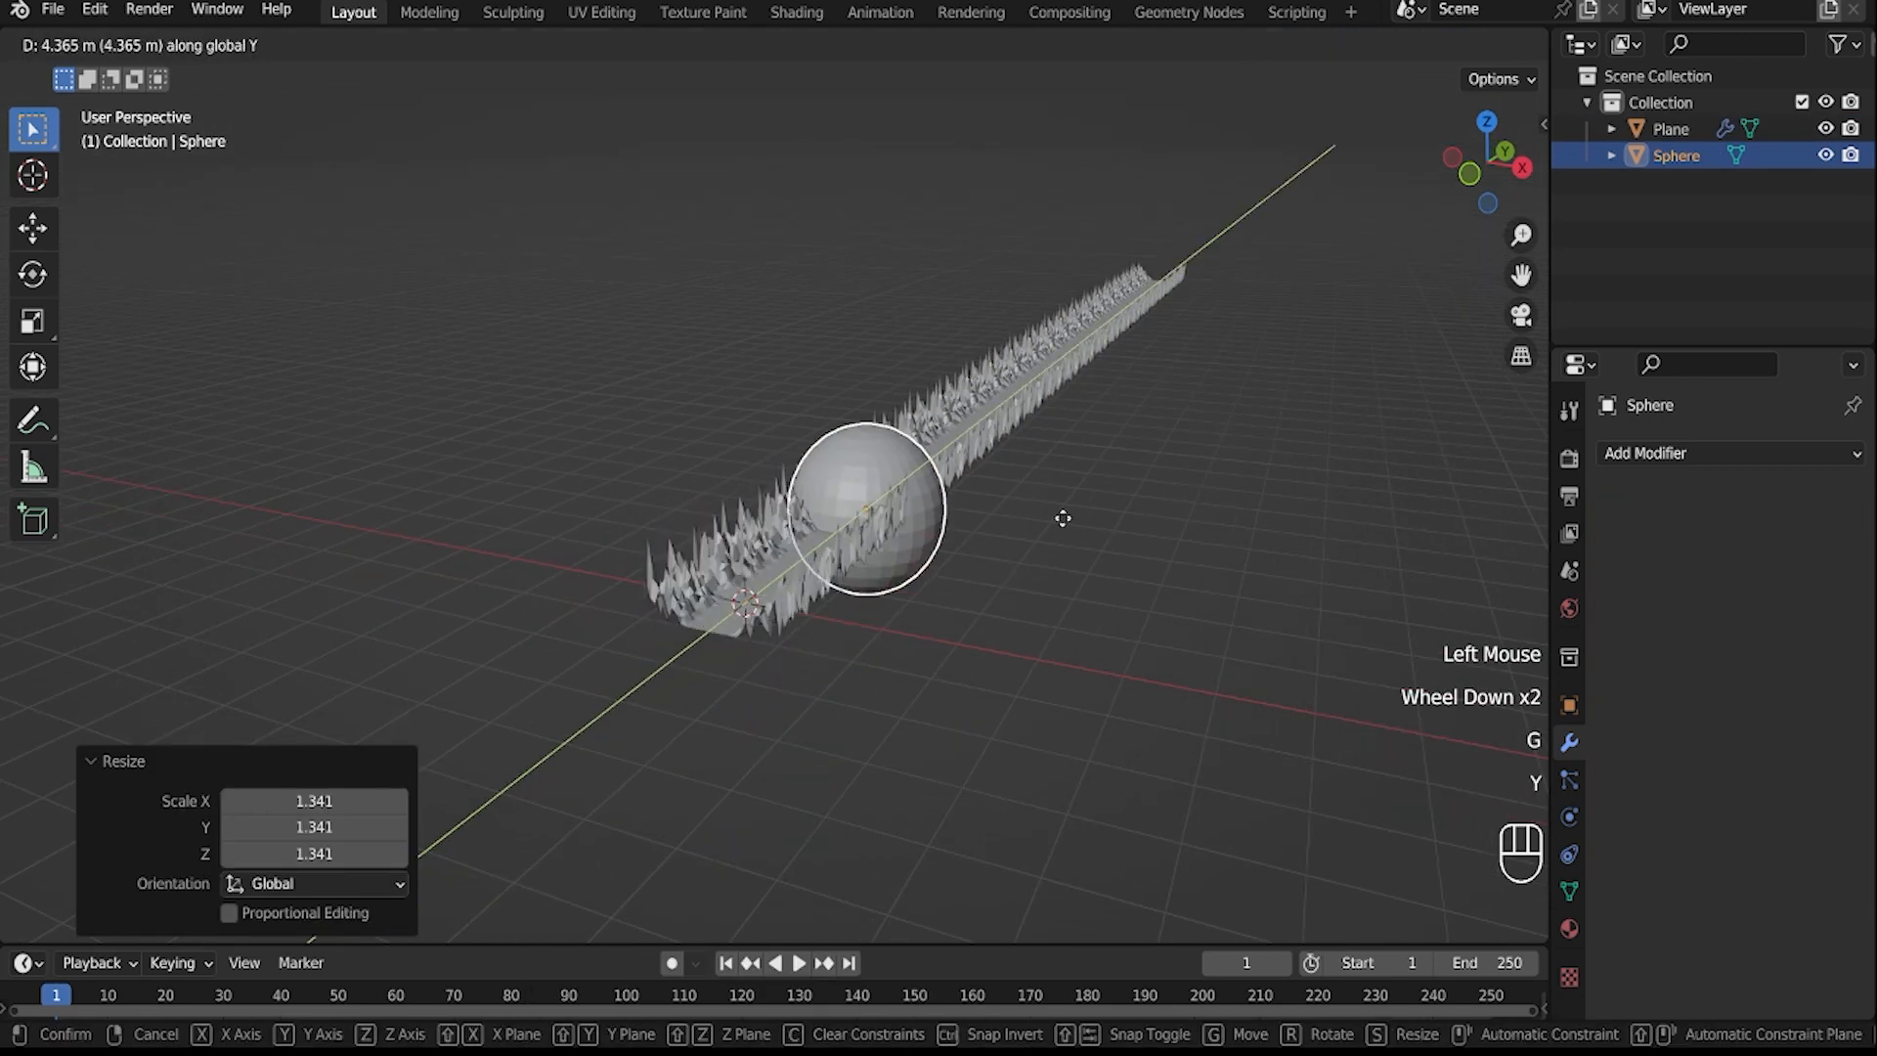
click(1259, 332)
- Scale the sphere up by about 3.56 and reposition it along Y at the terrain's far end
key(s)
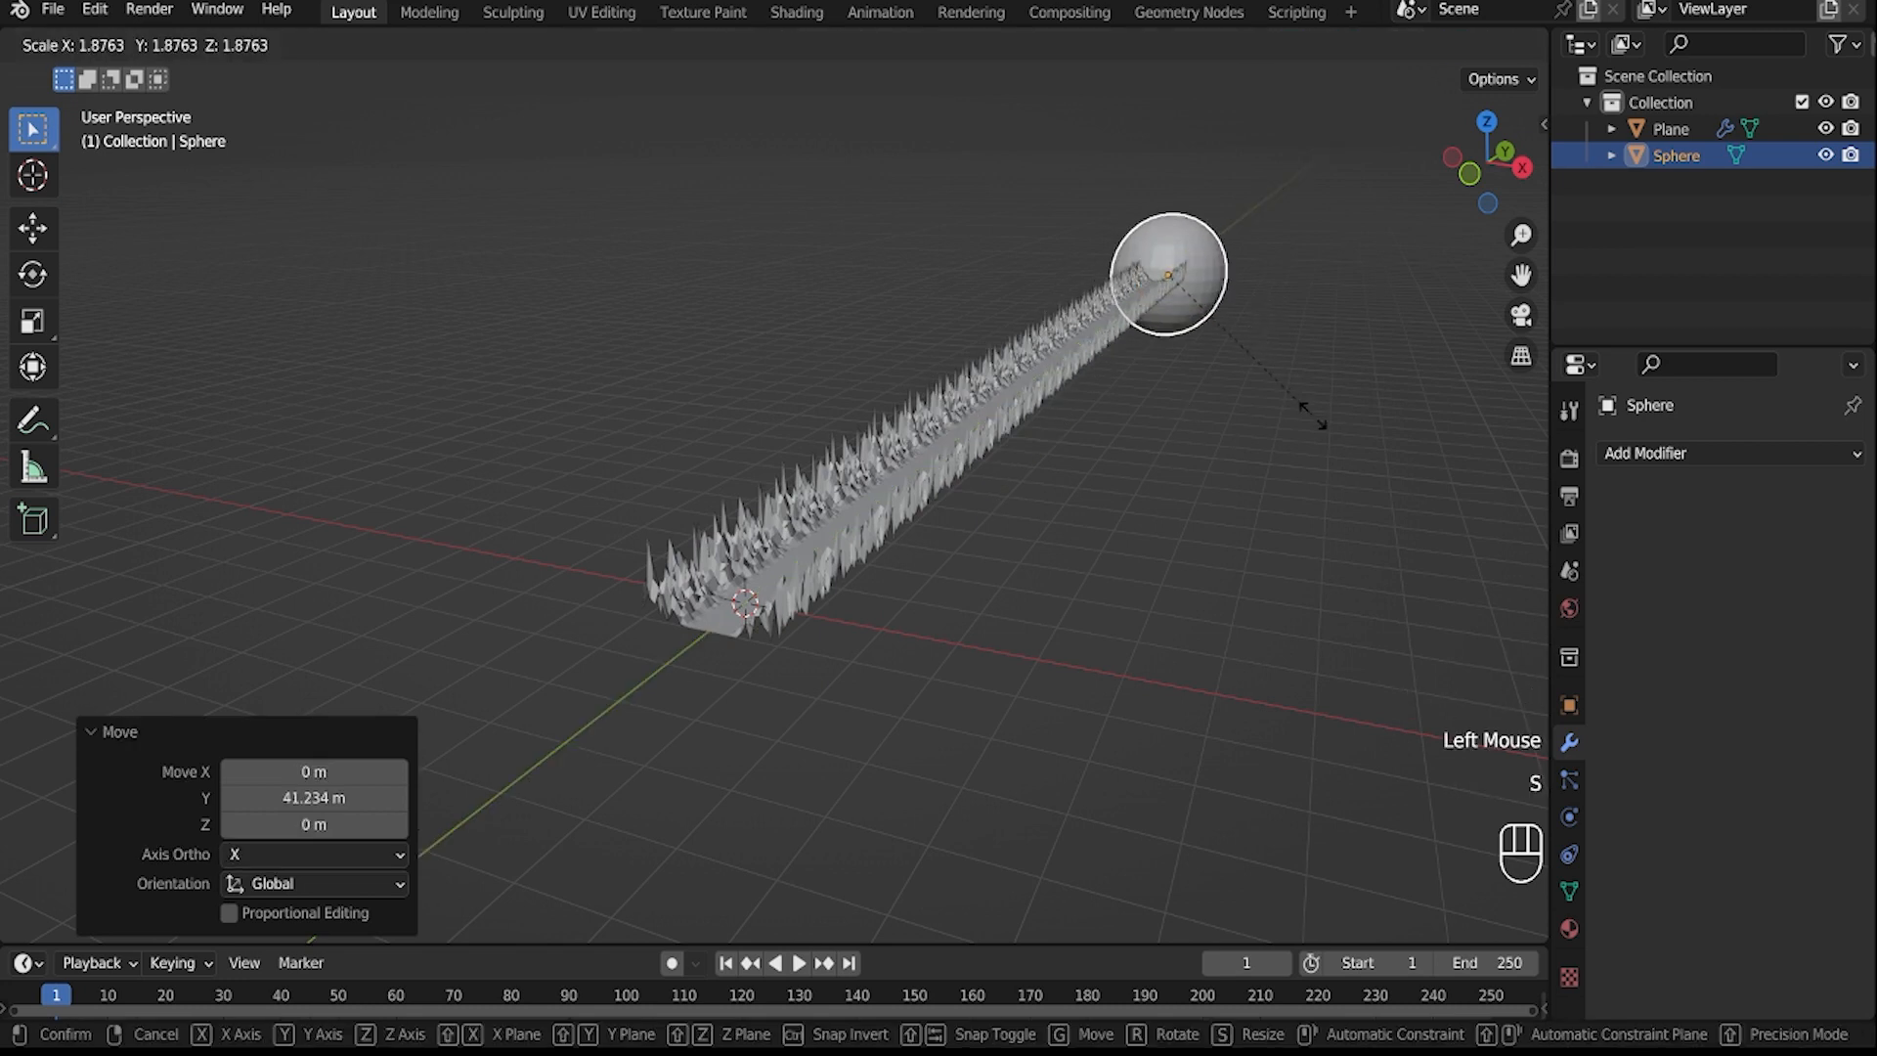
click(1423, 563)
key(g)
key(y)
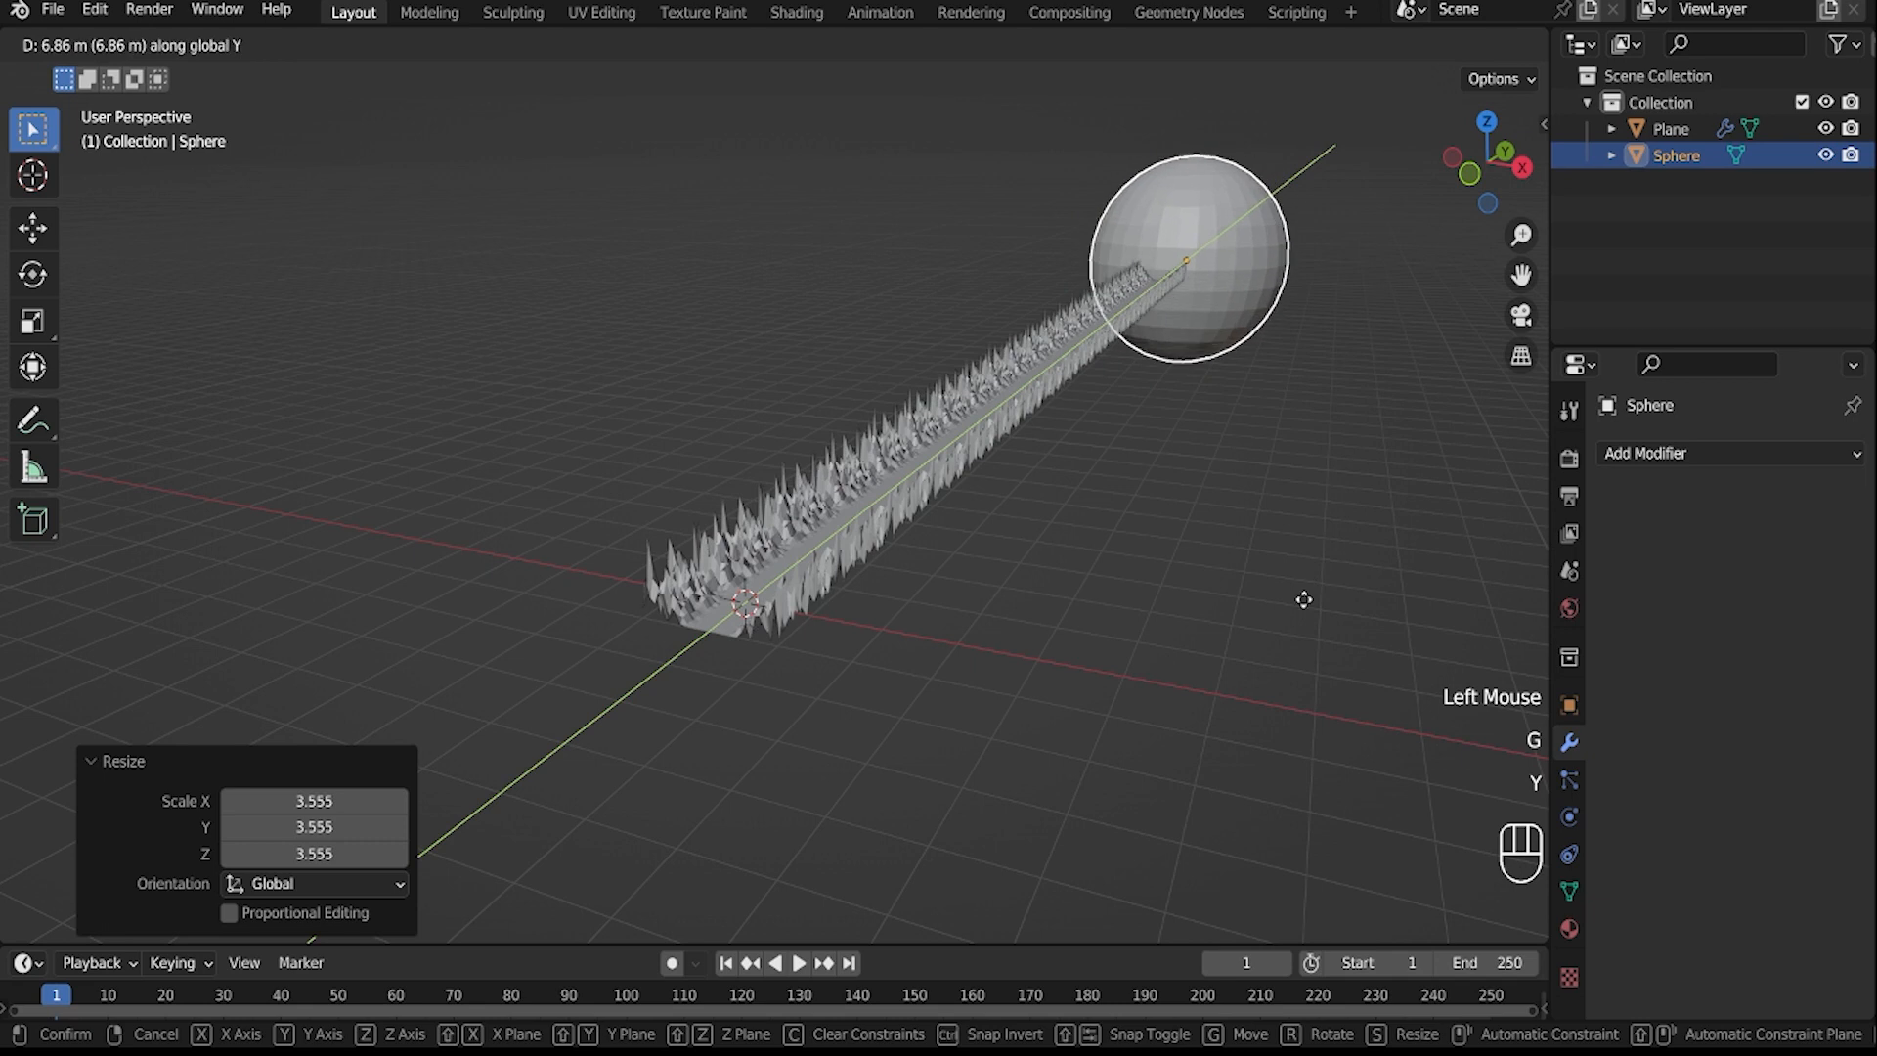
click(1074, 512)
- Apply smooth shading to the sphere
middle_drag(1074, 503, 915, 377)
right_click(826, 309)
click(824, 311)
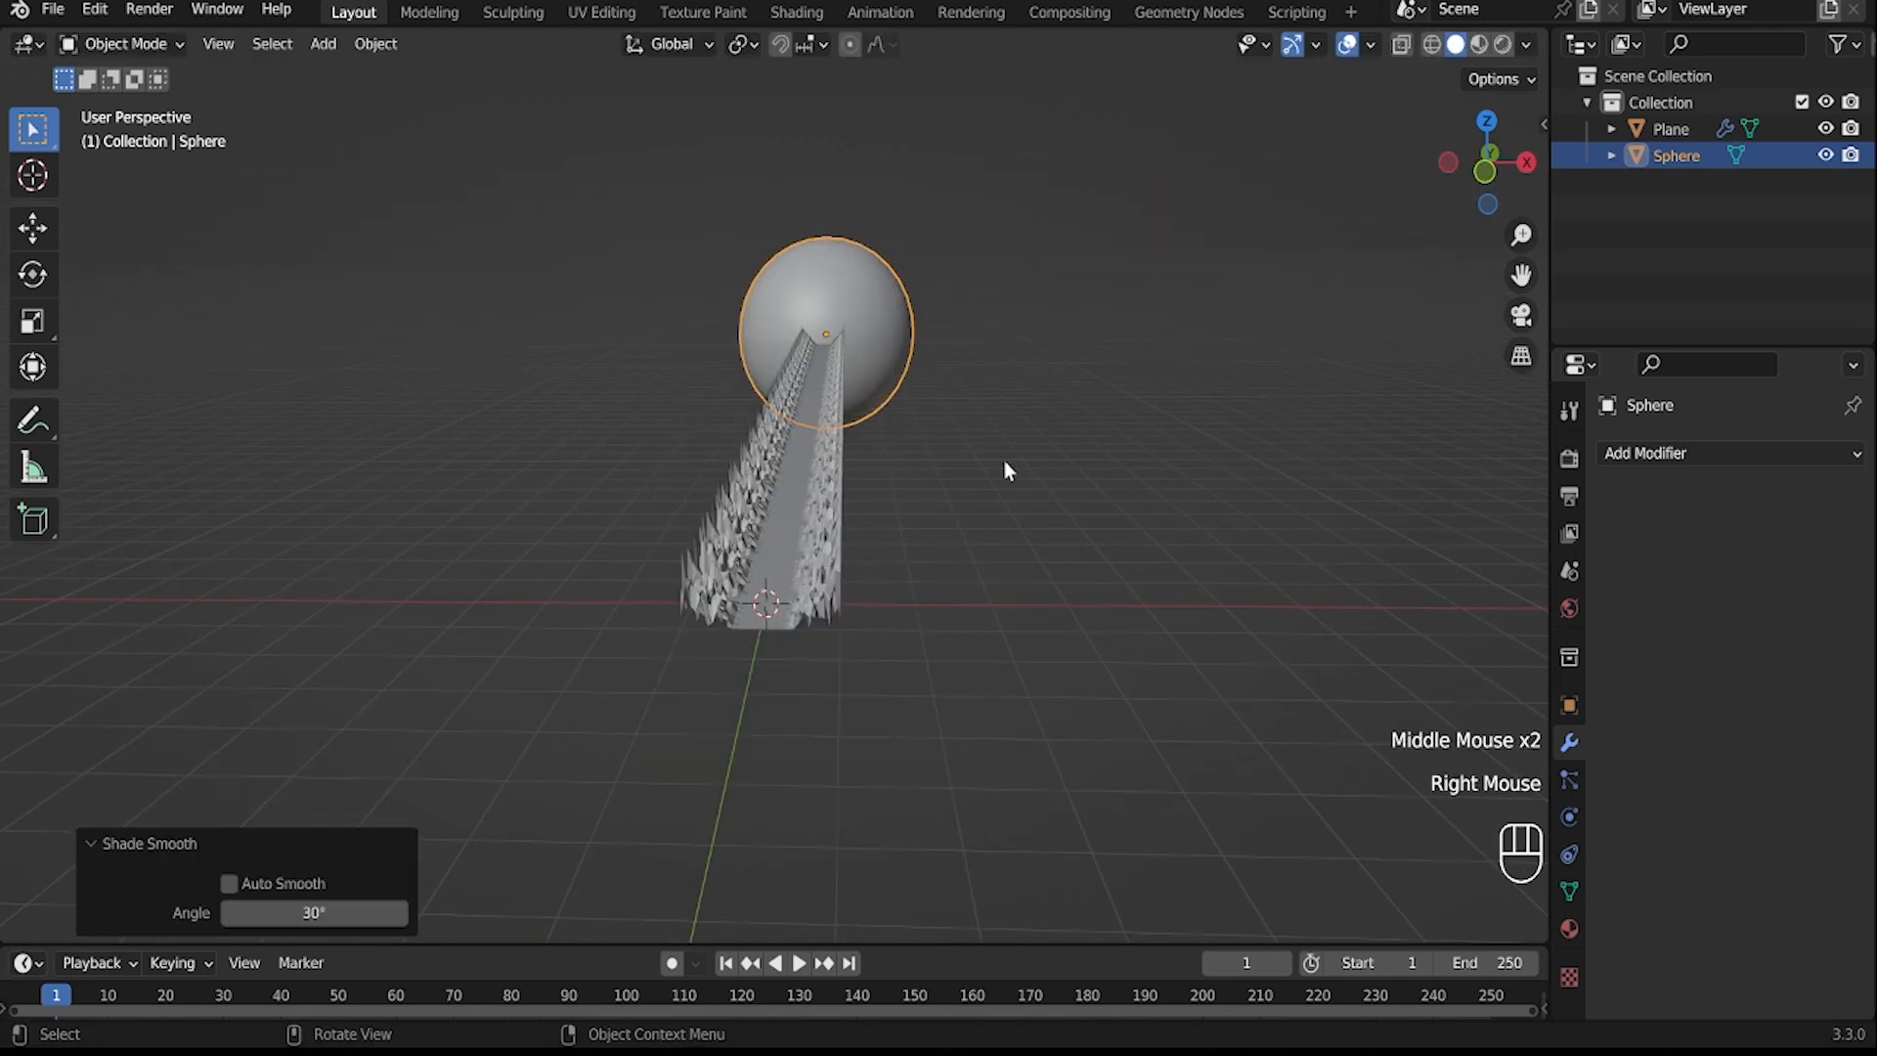
- Add a Wireframe modifier to the terrain and turn off the modifier's viewport display
middle_drag(1006, 470, 841, 547)
click(754, 637)
middle_drag(754, 637, 909, 635)
scroll(804, 655, up, 3)
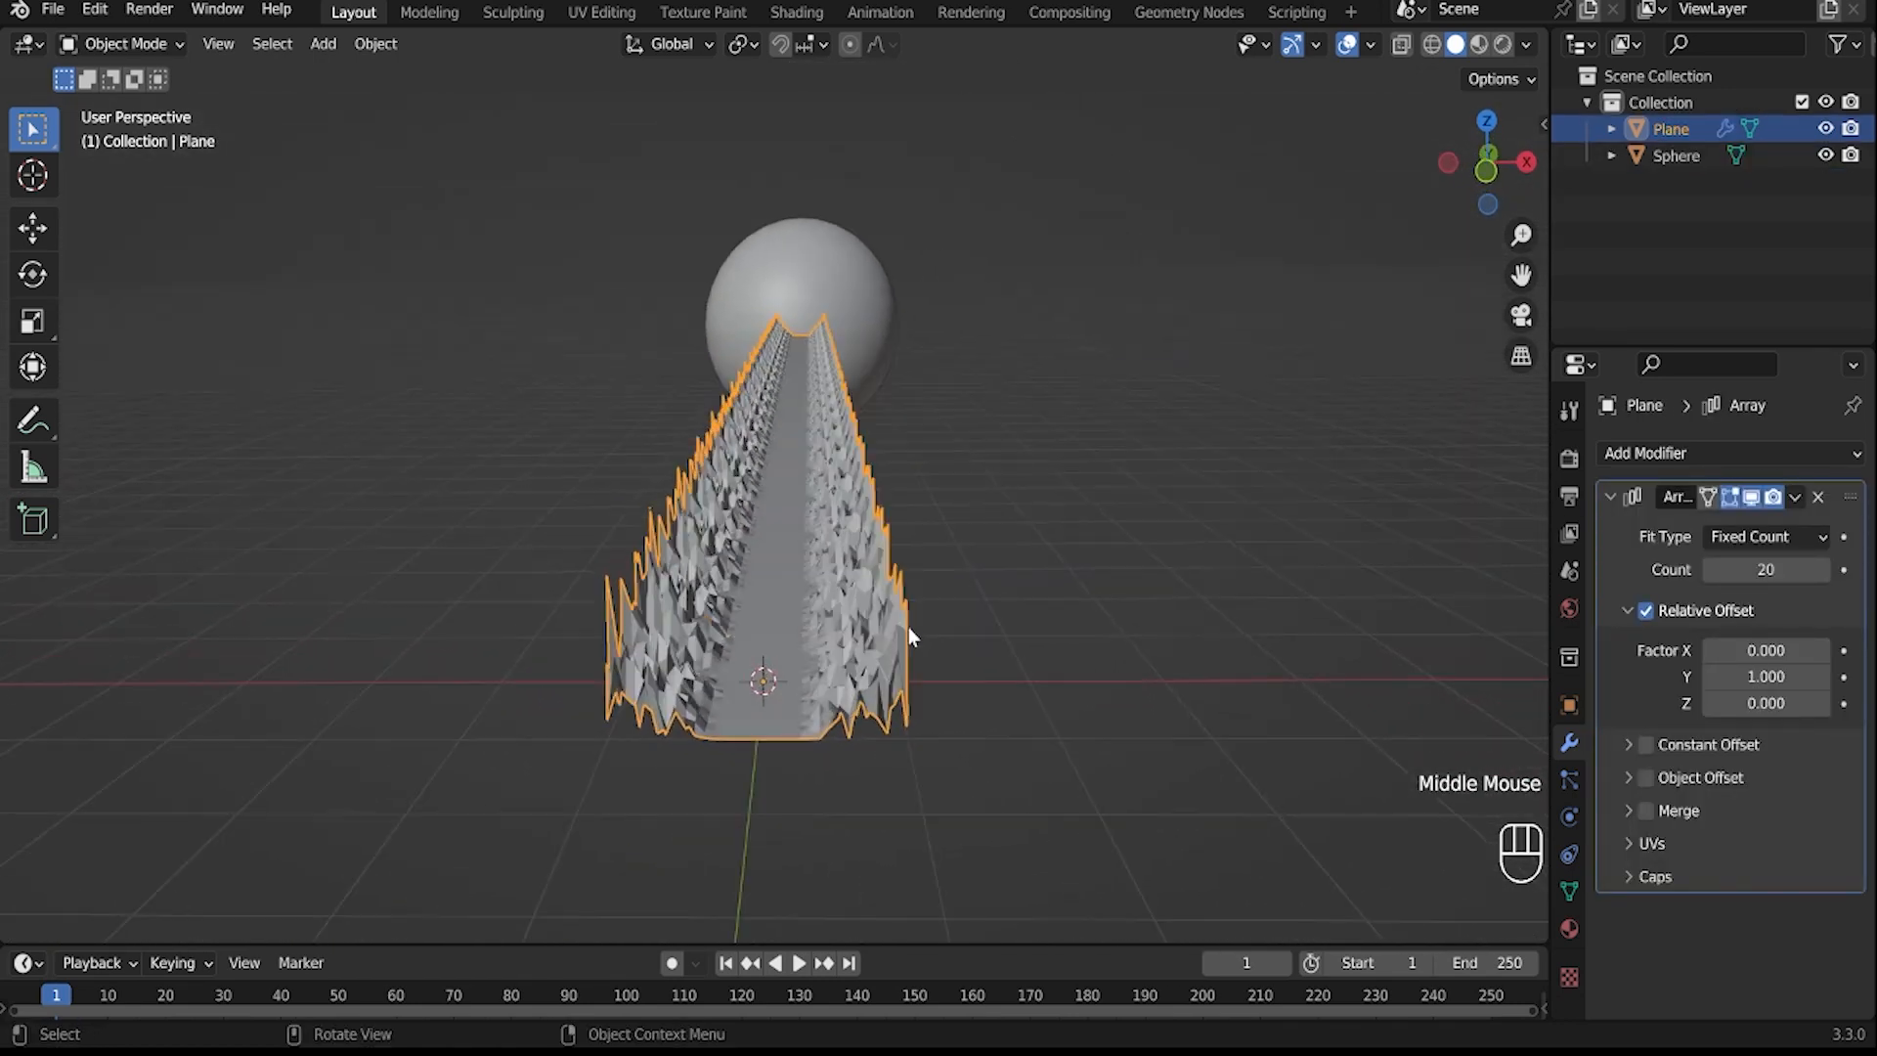
click(1718, 450)
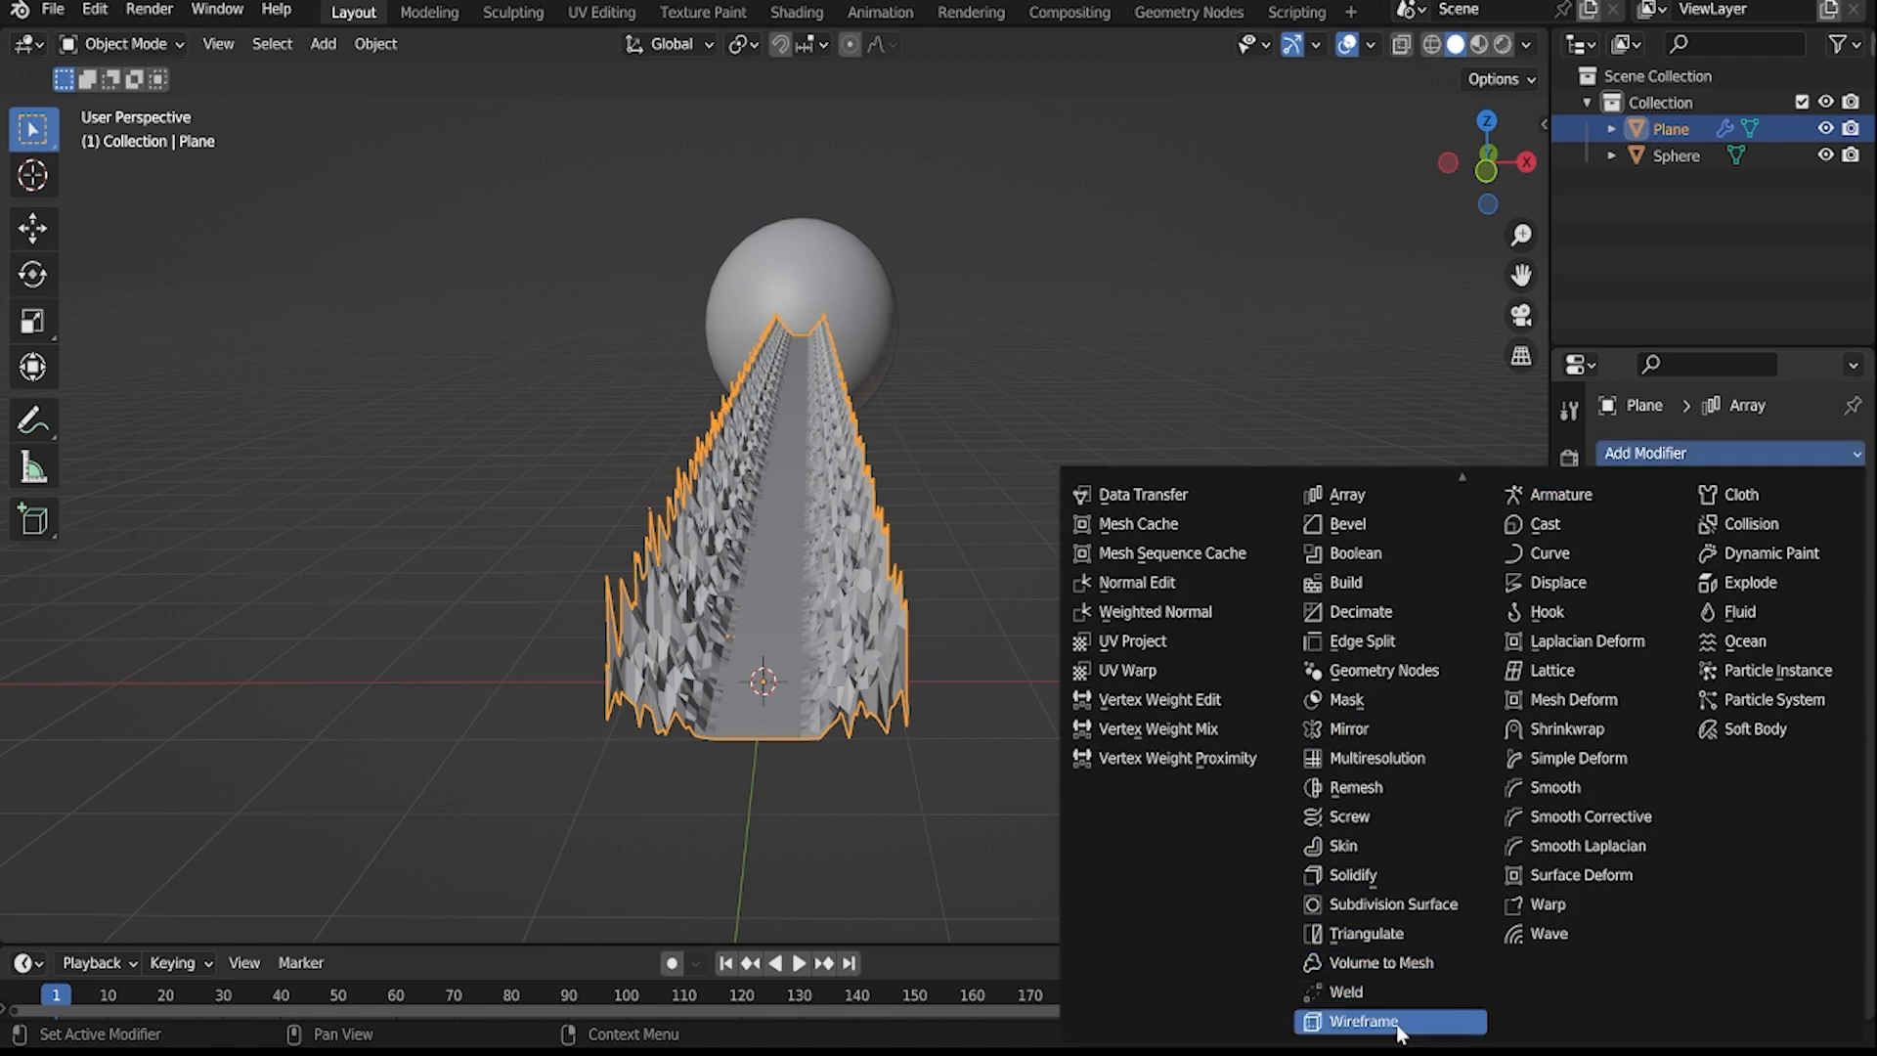
click(1366, 1020)
click(1086, 738)
shift+middle_drag(1085, 738, 809, 670)
scroll(1025, 731, up, 5)
scroll(809, 670, down, 3)
click(942, 520)
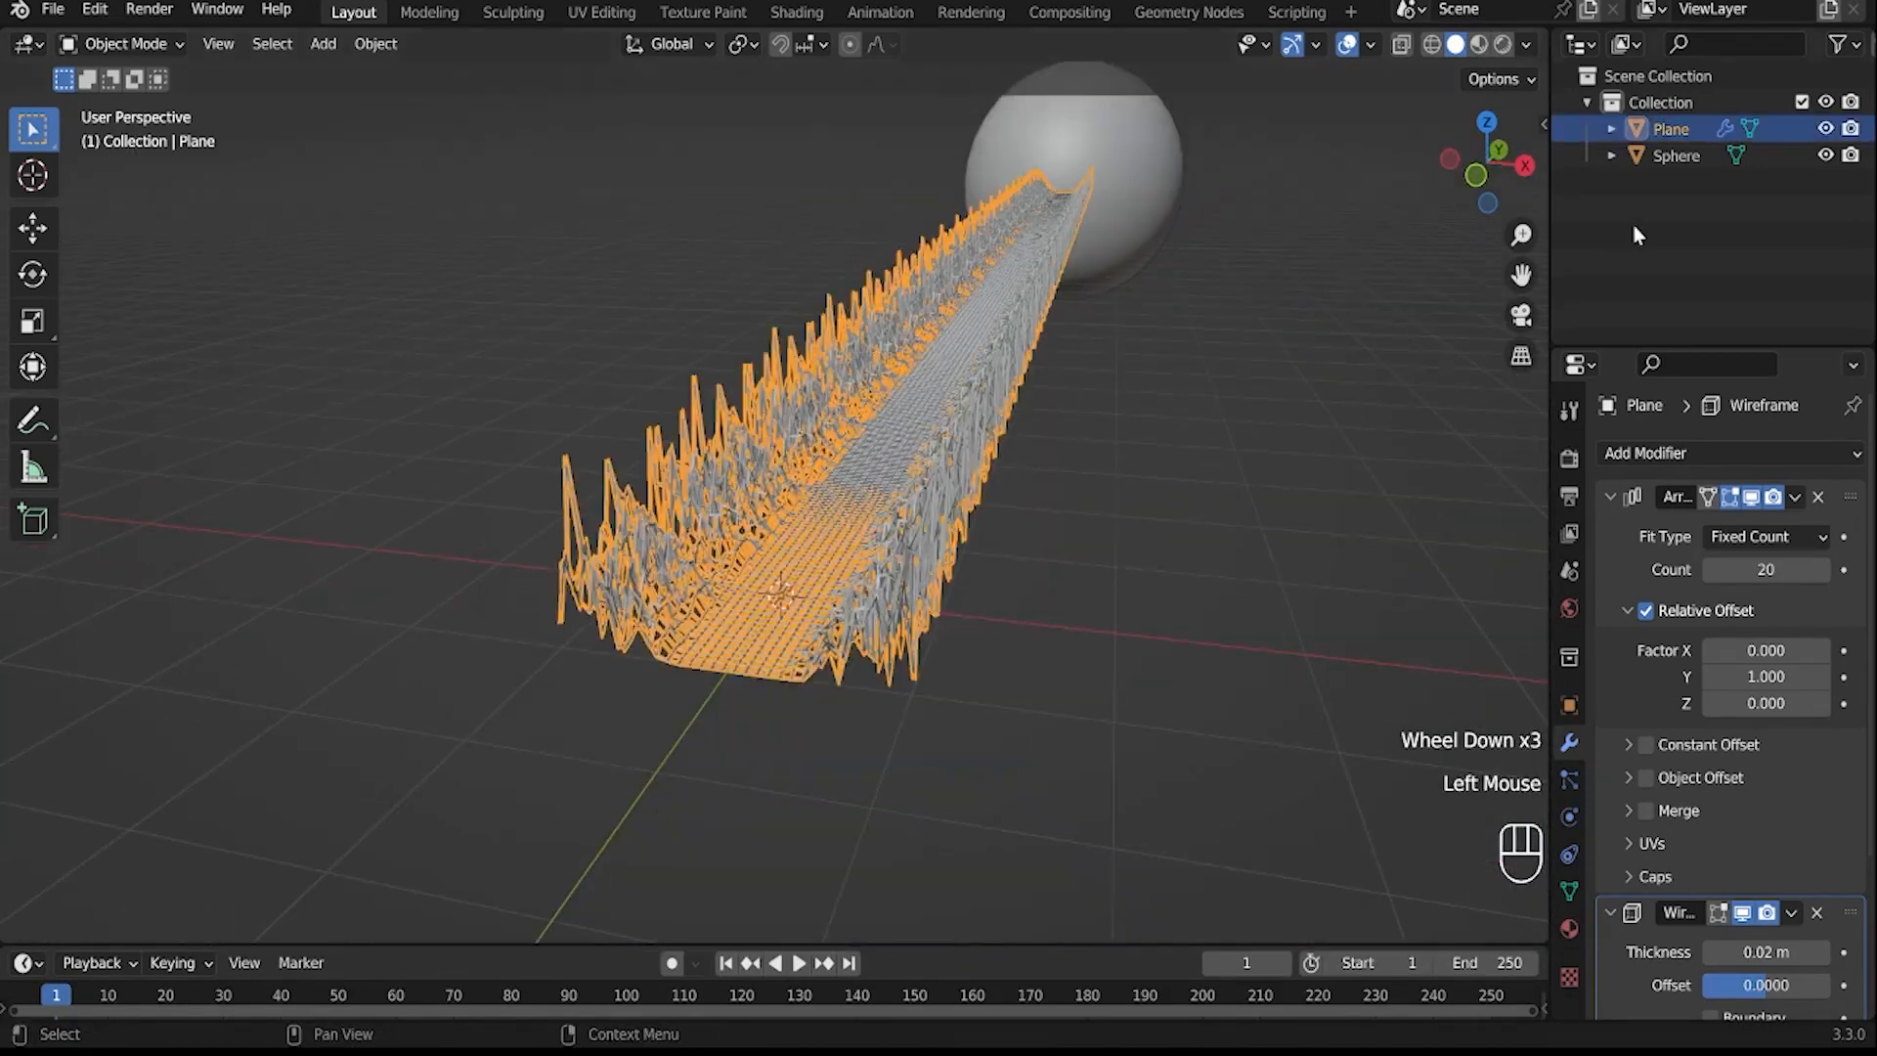
click(1744, 914)
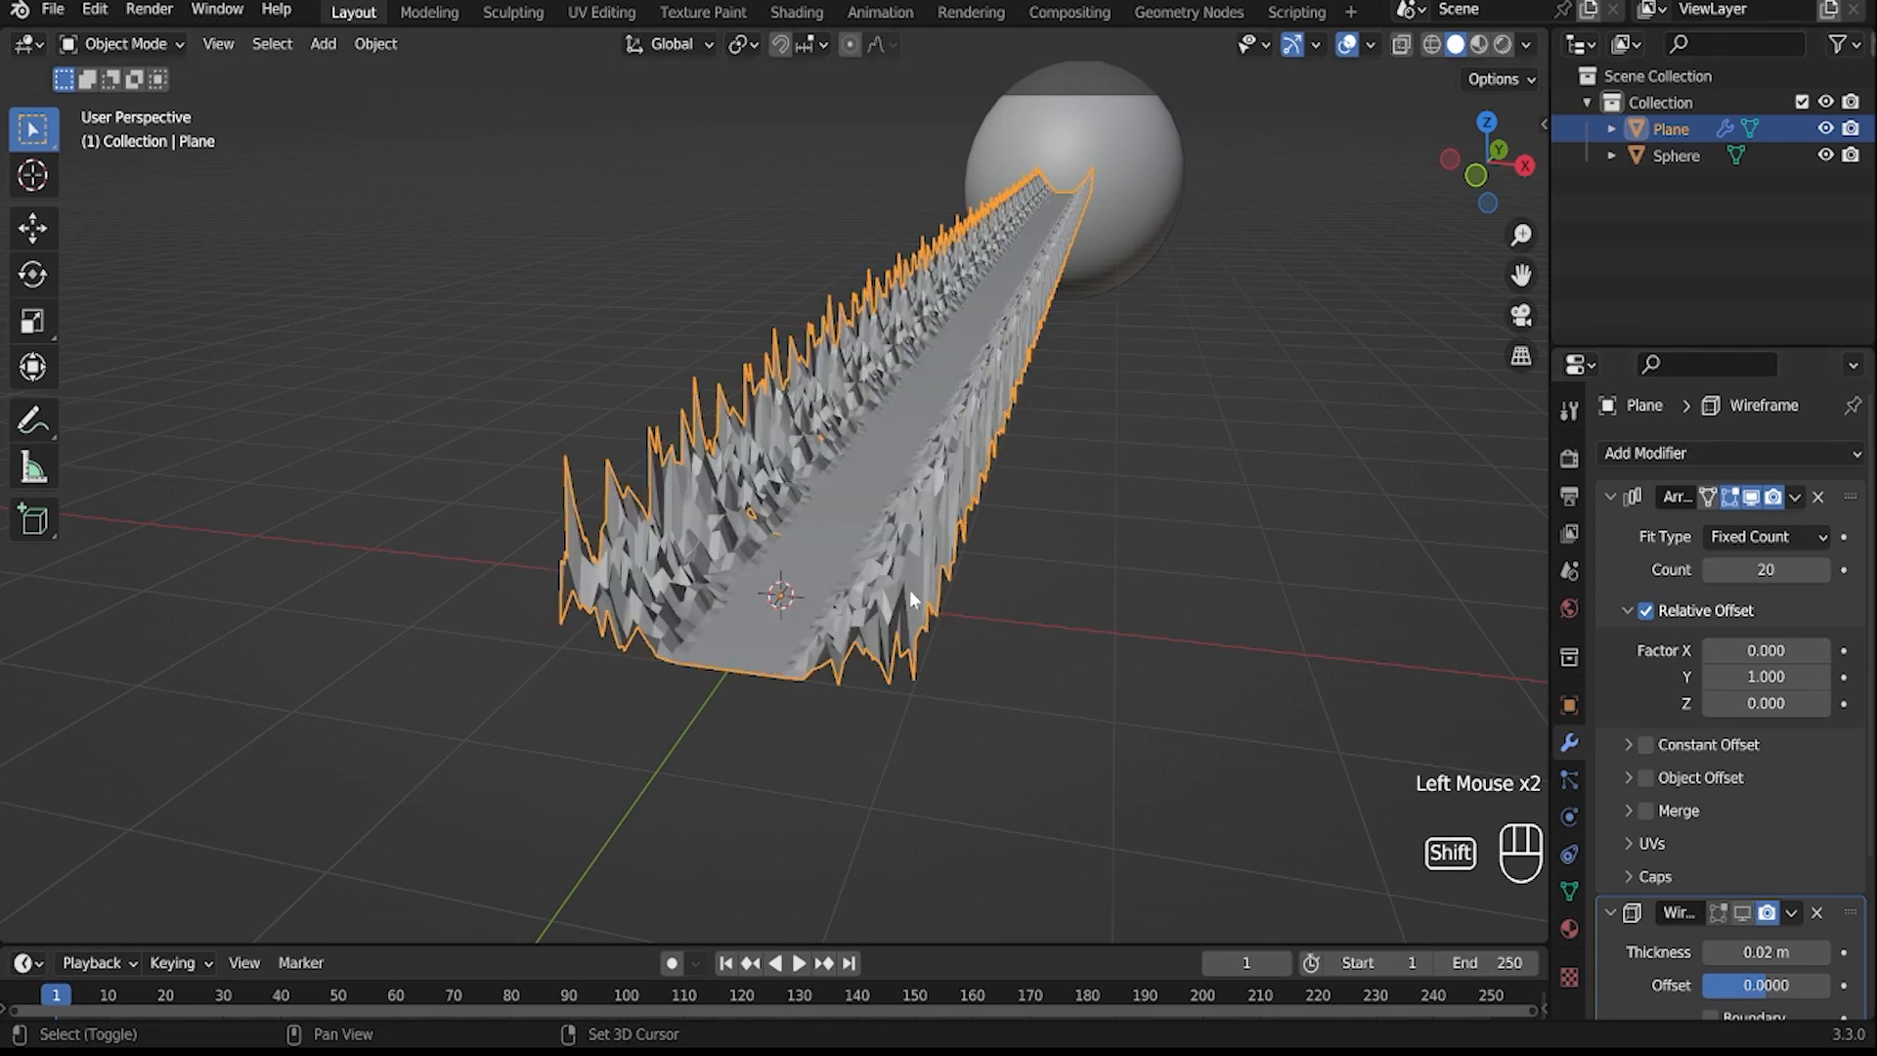
- Duplicate the terrain in place and remove the Wireframe modifier from the copy
key(shift+d)
right_click(1037, 379)
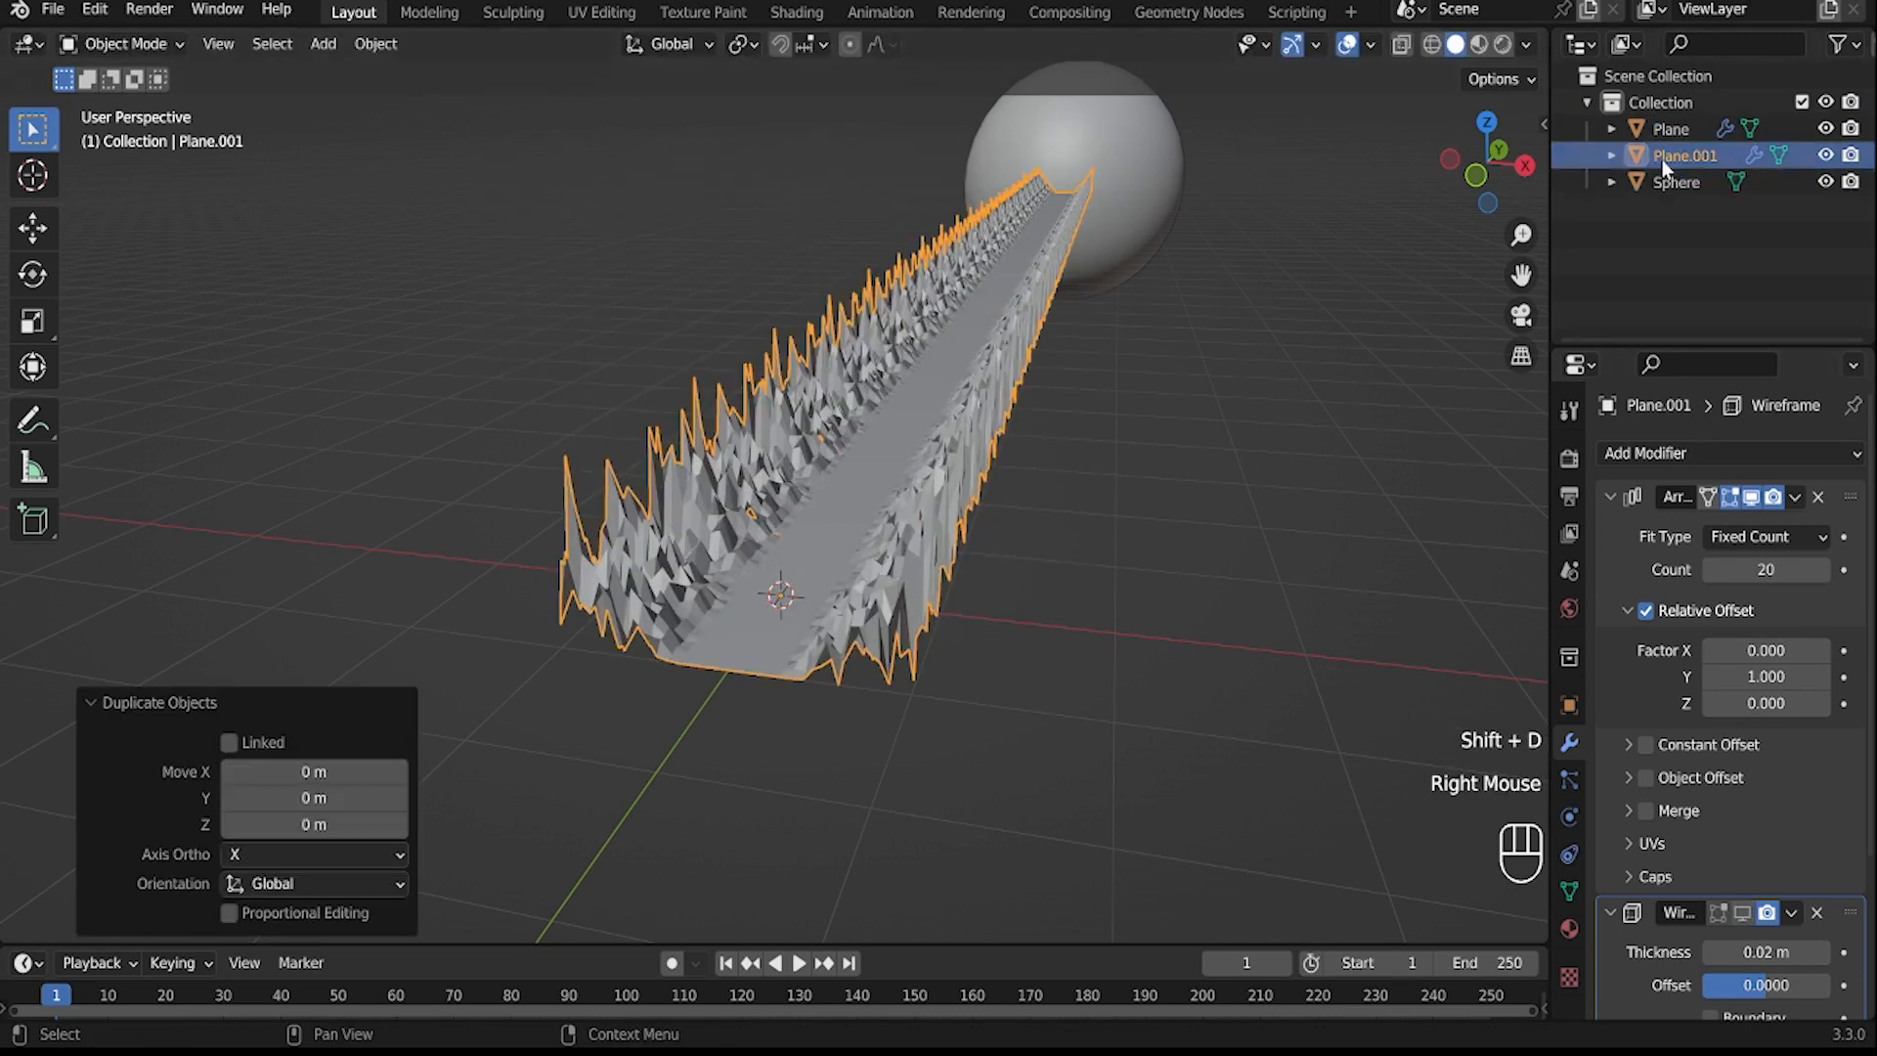
click(1668, 557)
click(1817, 915)
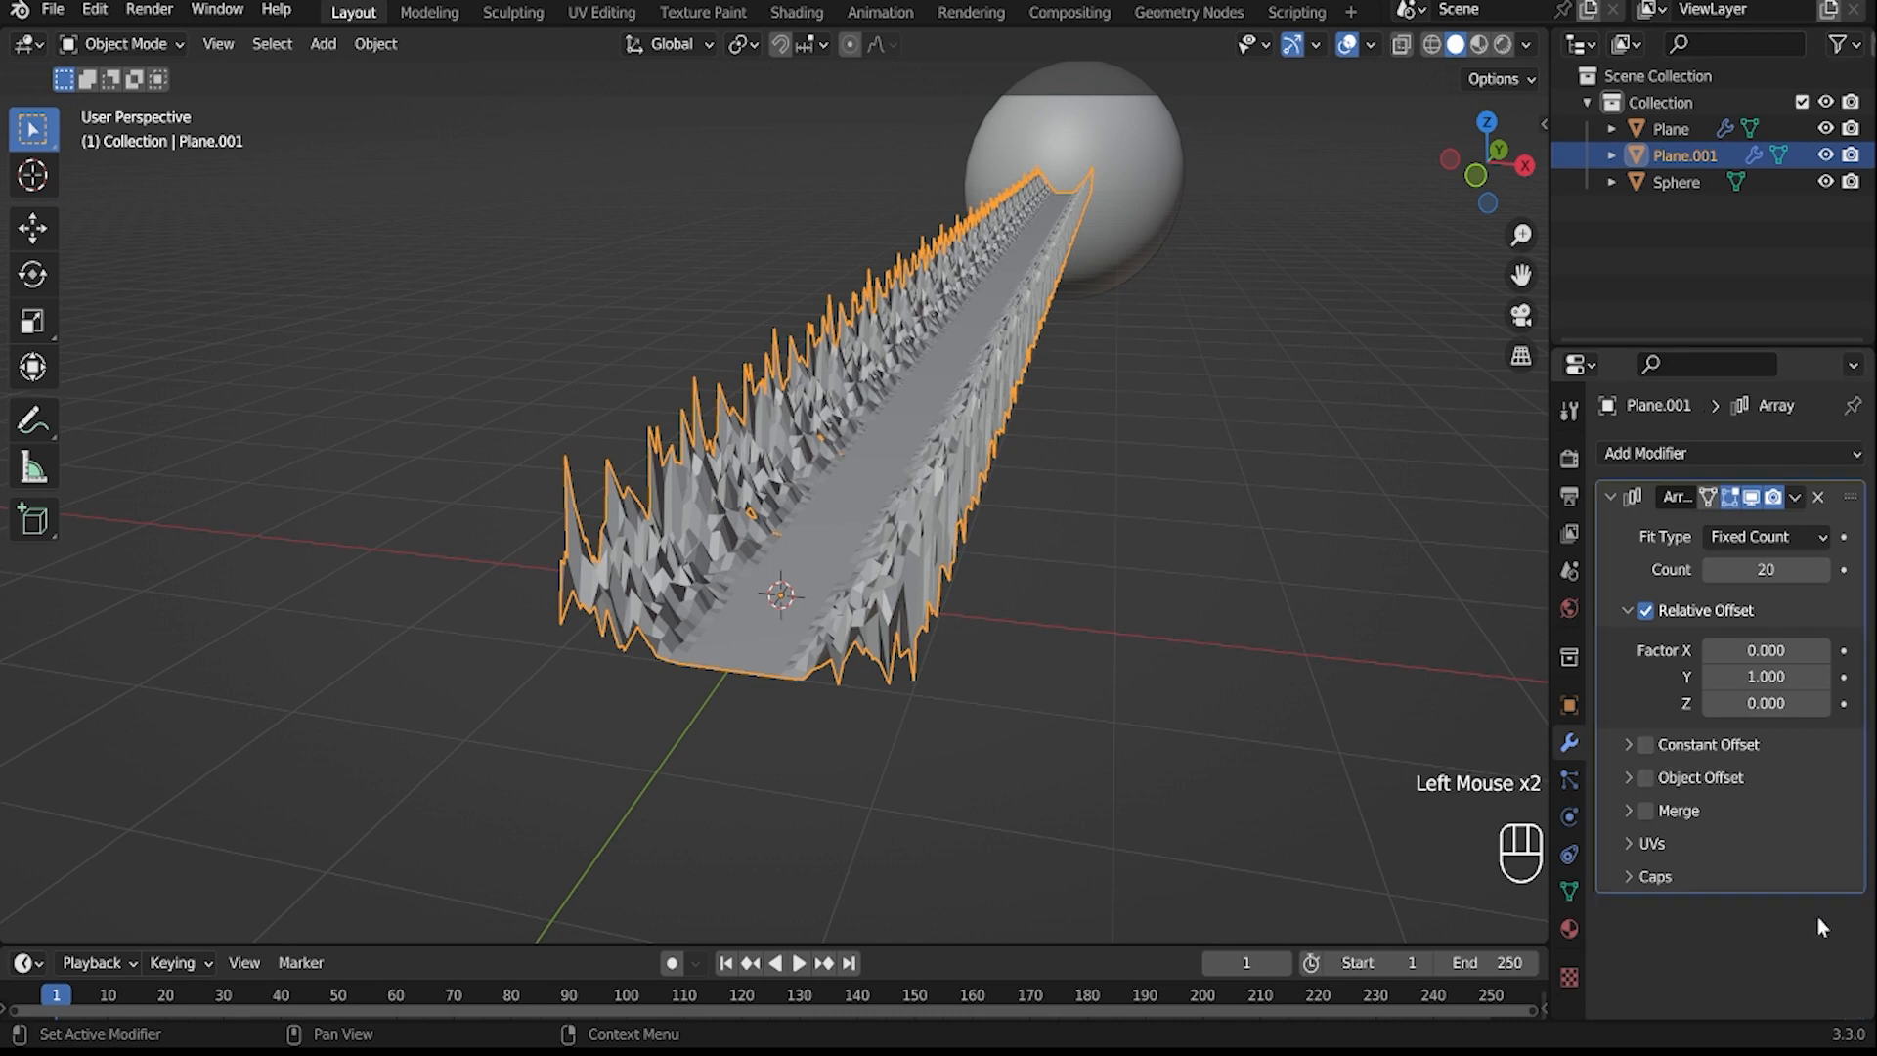
- Turn the Wireframe modifier's viewport display back on for the original terrain plane
click(1660, 135)
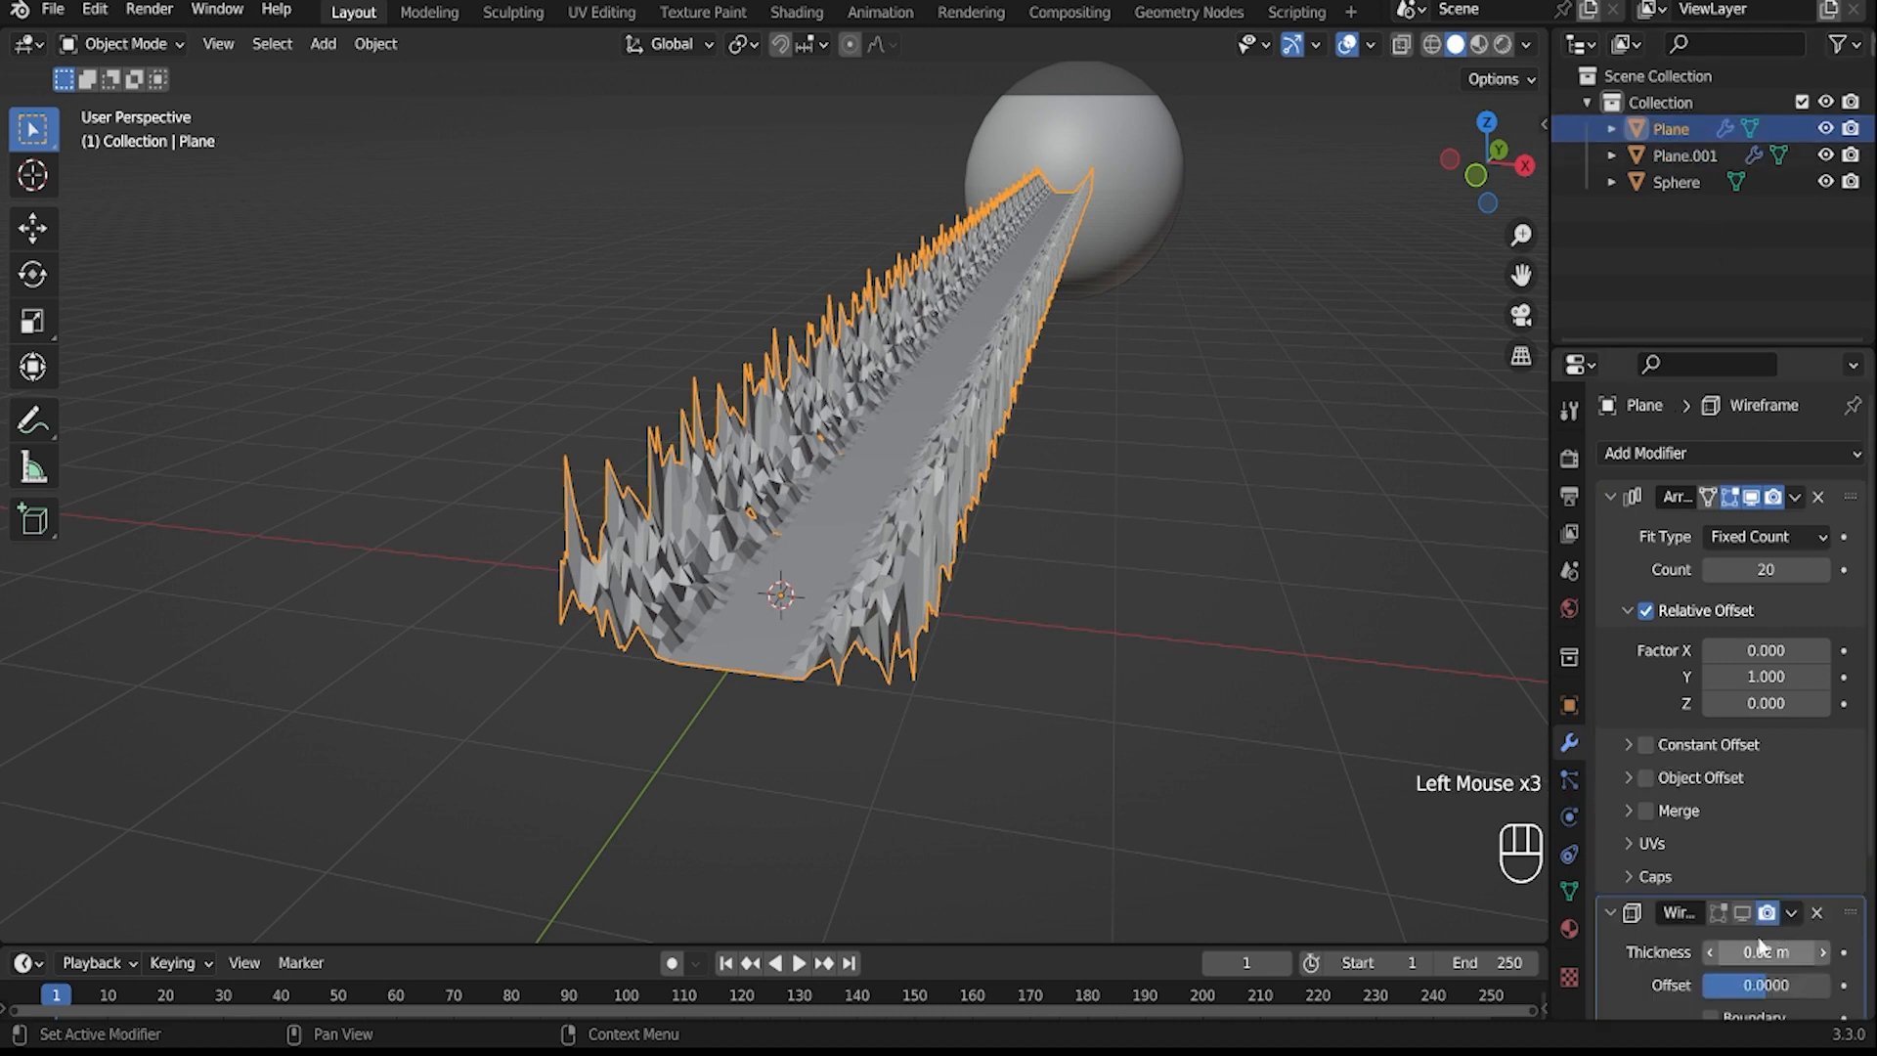
click(1745, 915)
click(960, 677)
middle_drag(960, 676, 1109, 518)
scroll(986, 691, up, 2)
scroll(957, 690, down, 2)
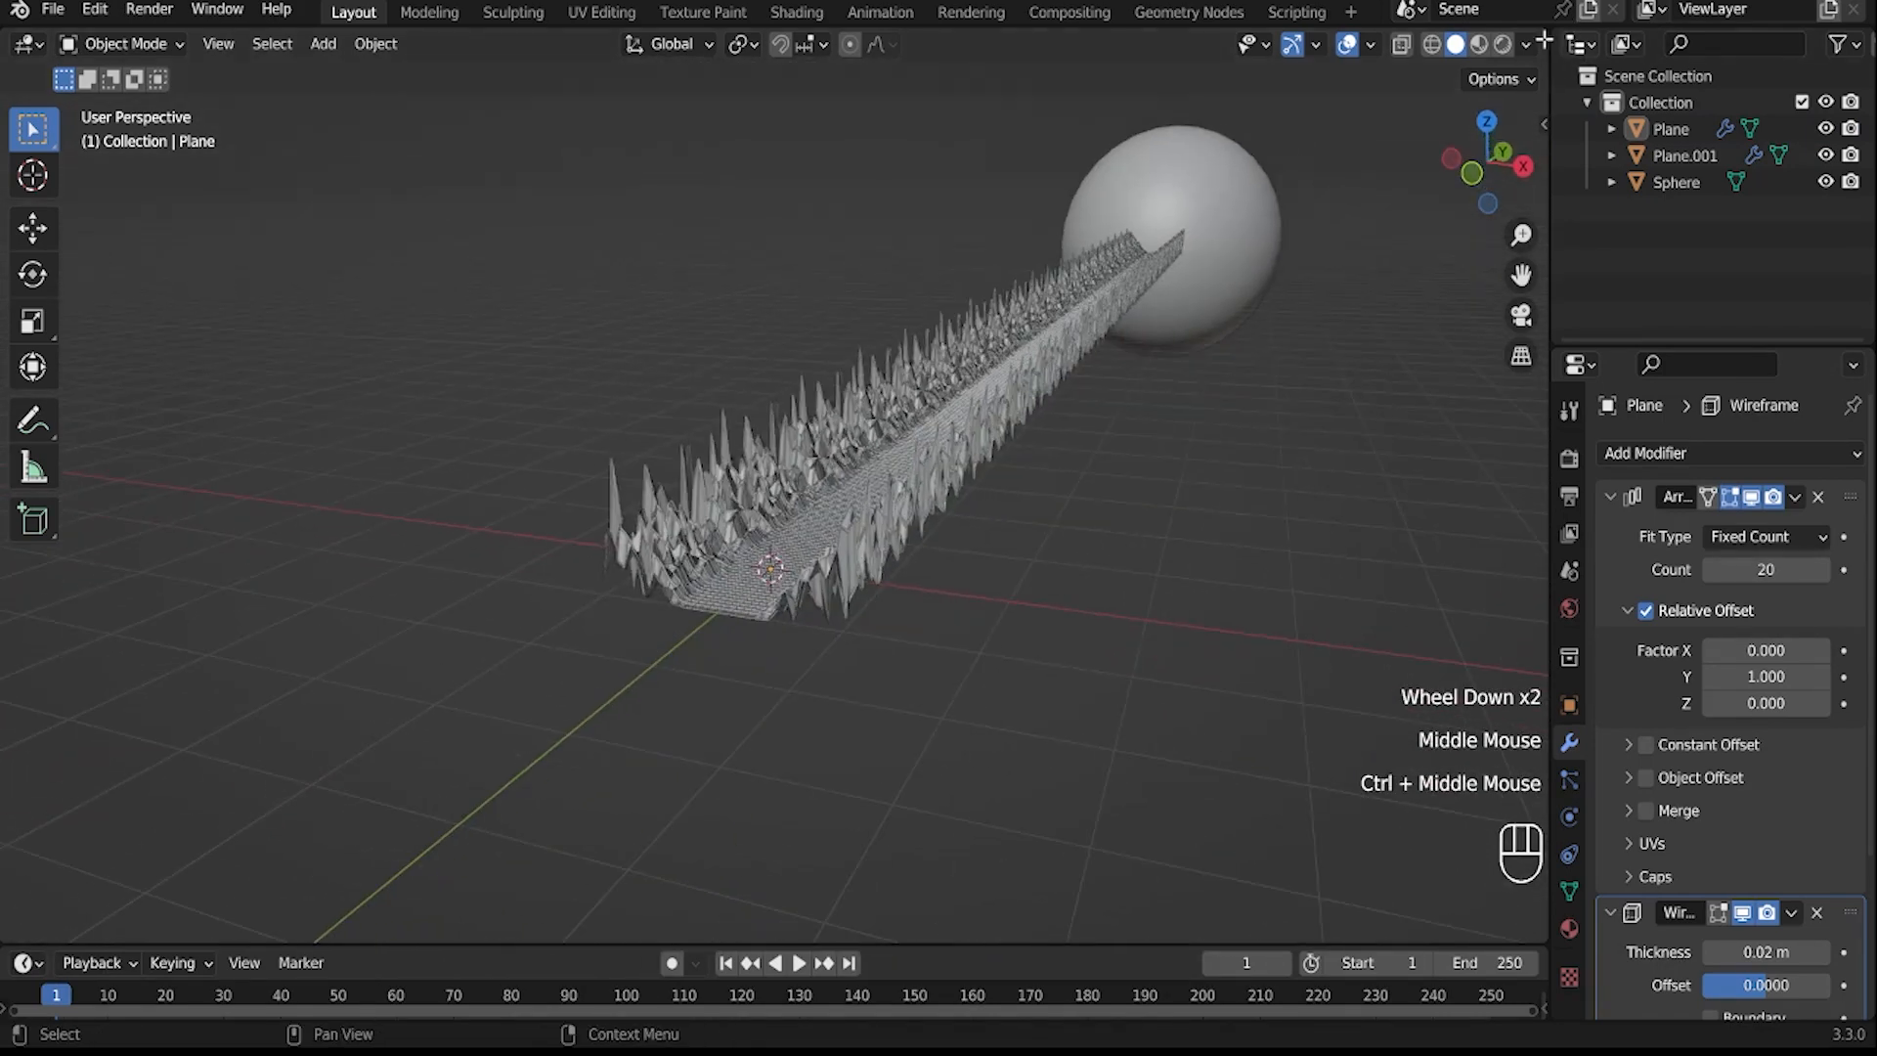
- Switch the viewport to rendered shading
click(1479, 45)
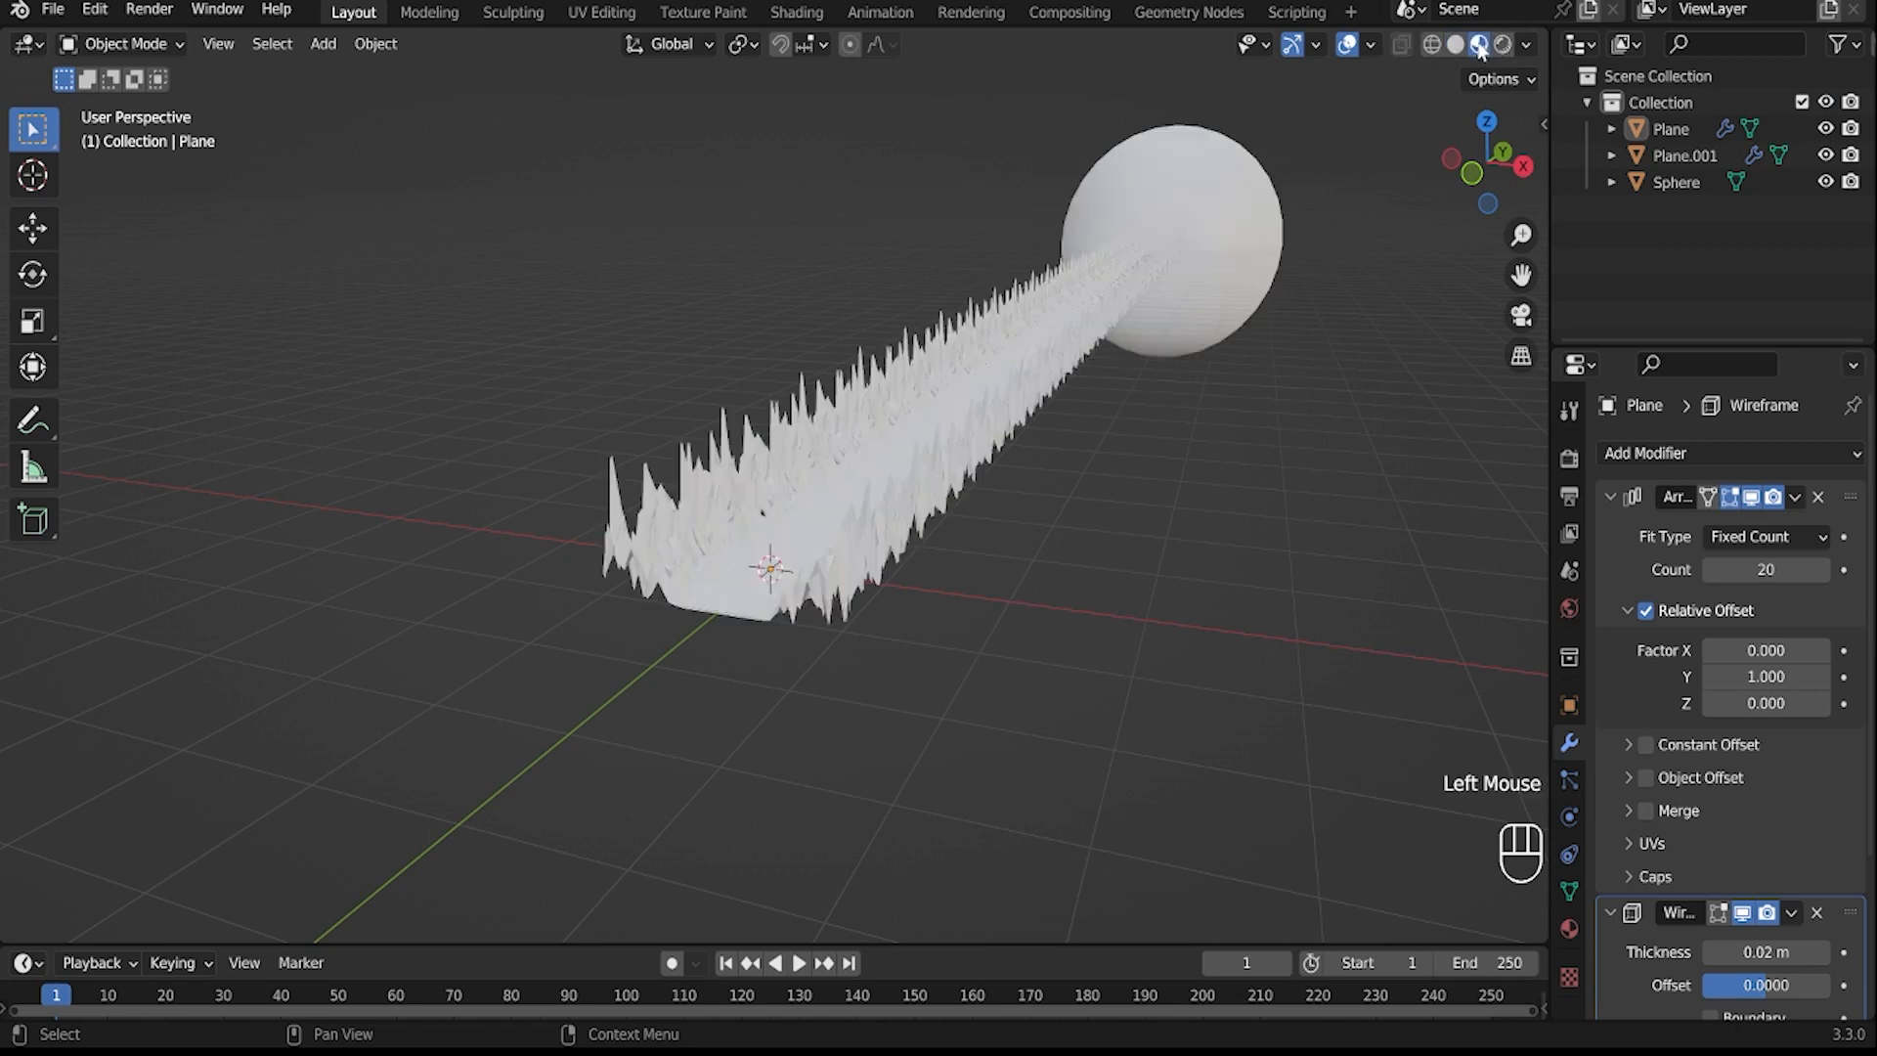
click(1503, 45)
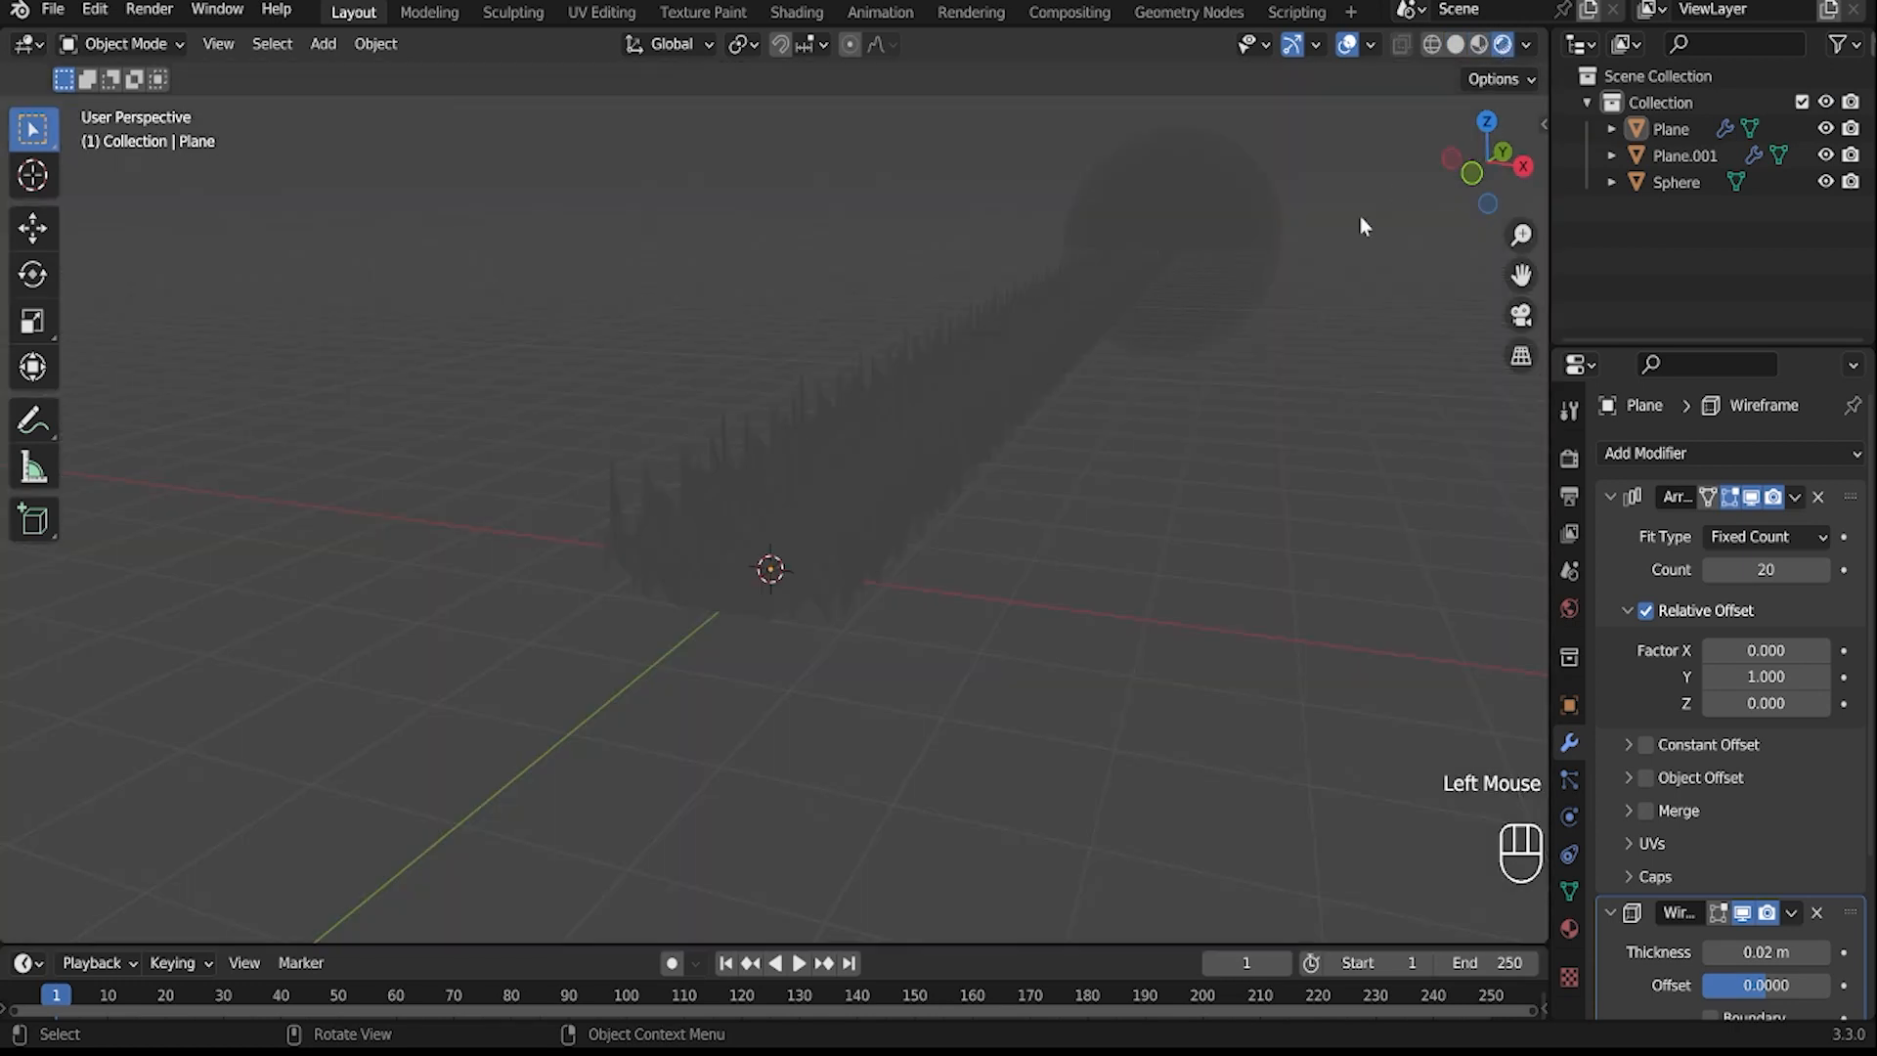
click(1214, 262)
click(770, 593)
click(815, 767)
- Add a Sun light at the origin and raise it about 2.67 m along Z
key(shift+a)
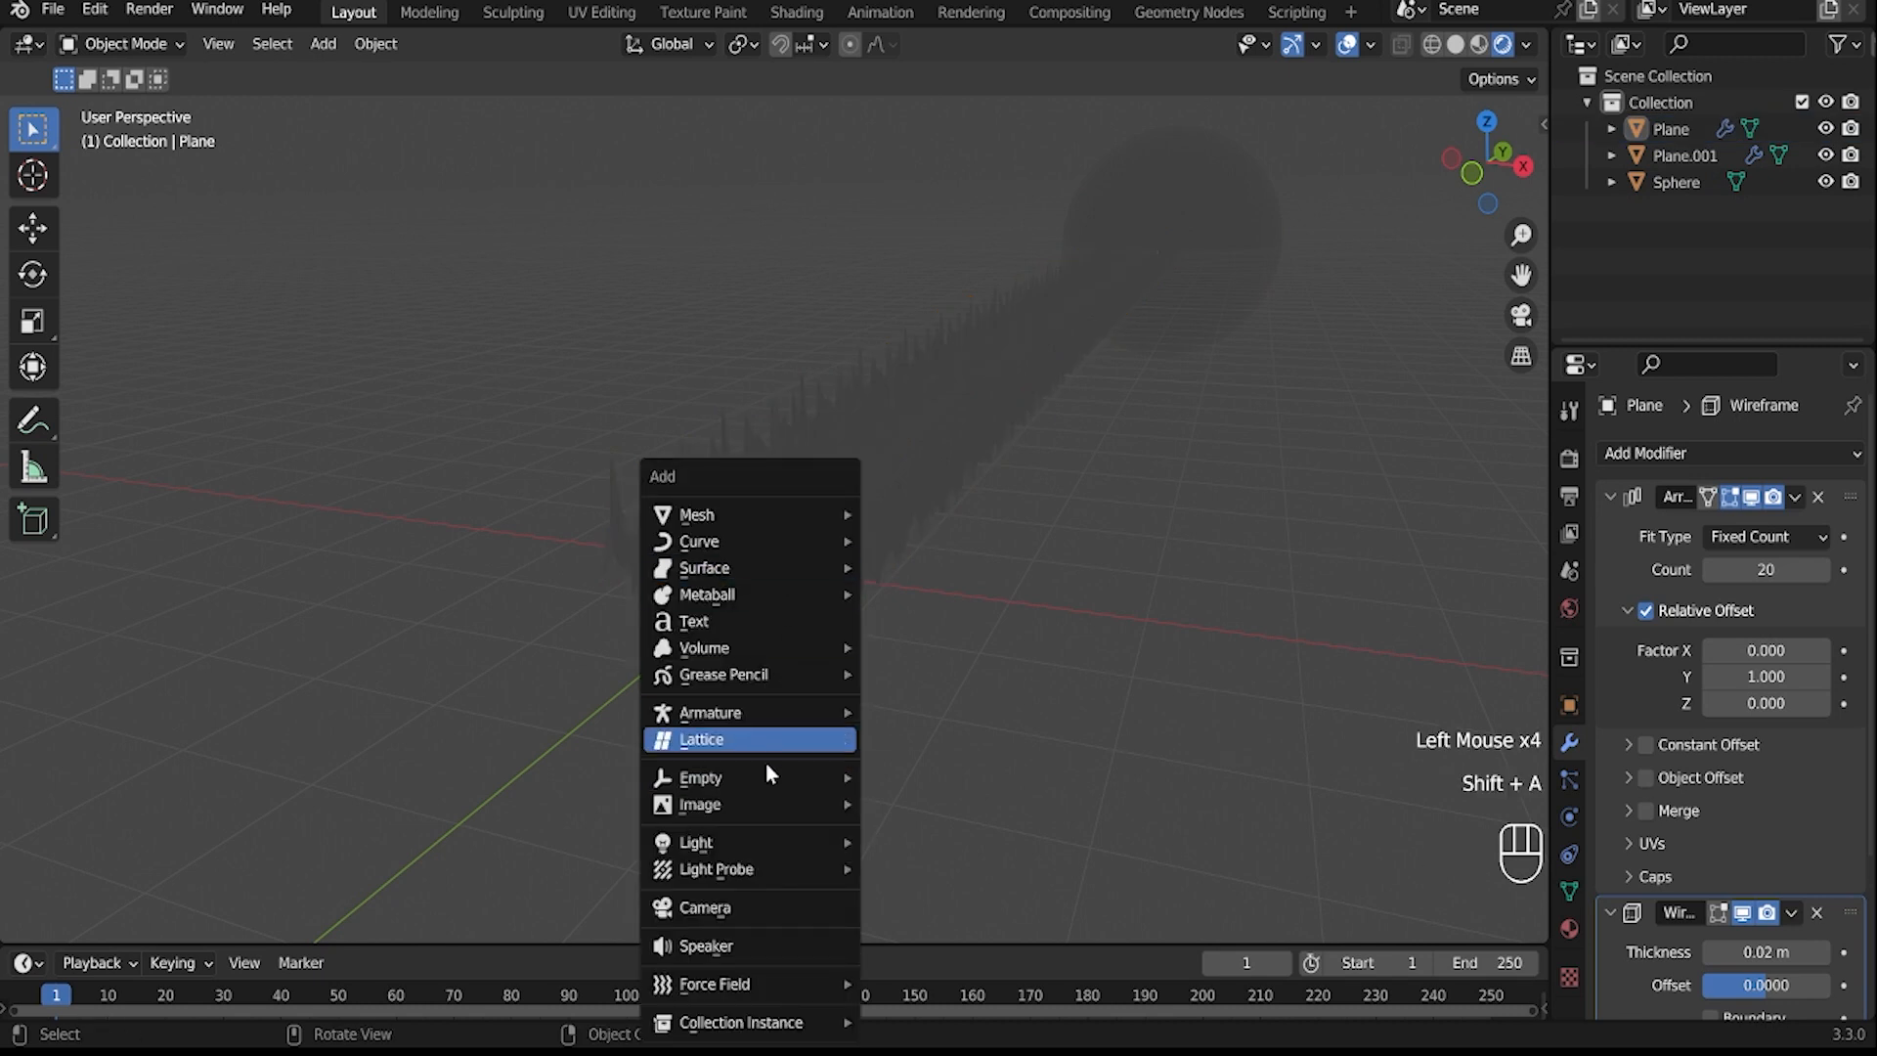
mouse_move(762, 847)
click(924, 873)
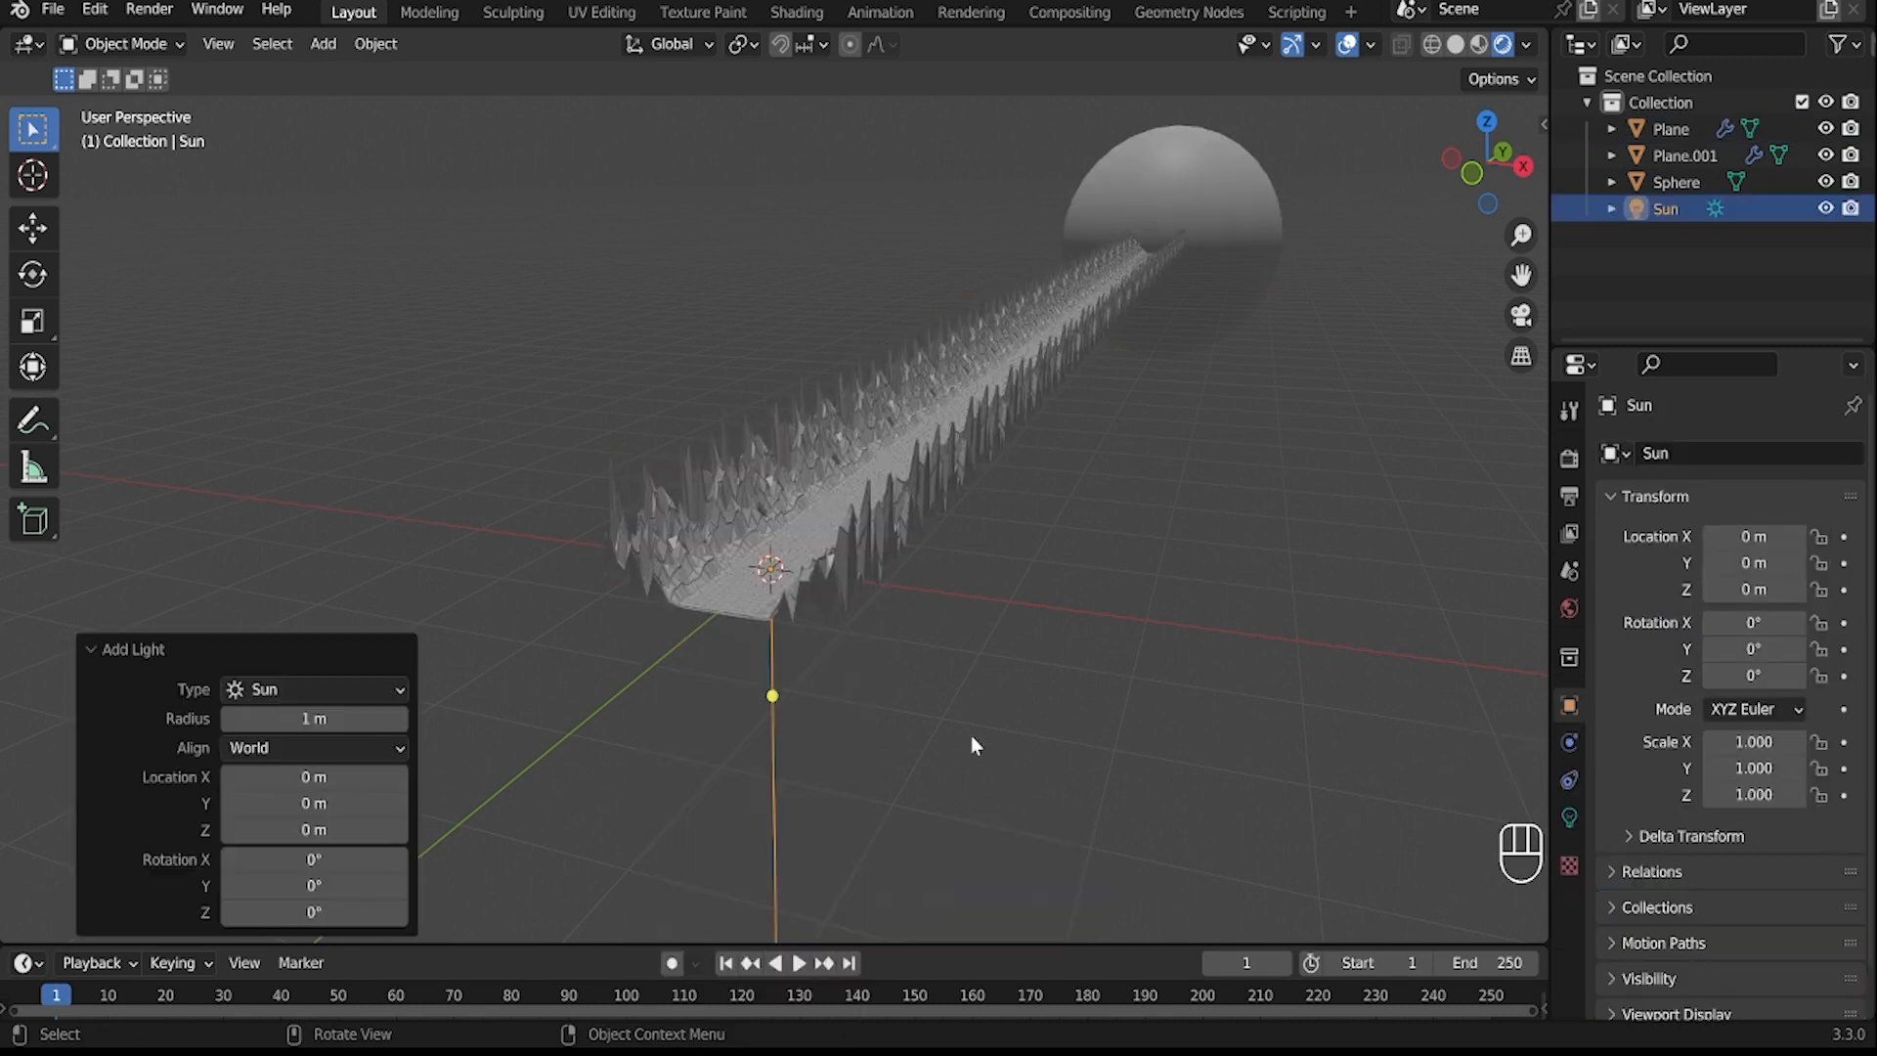
key(g)
key(z)
click(970, 361)
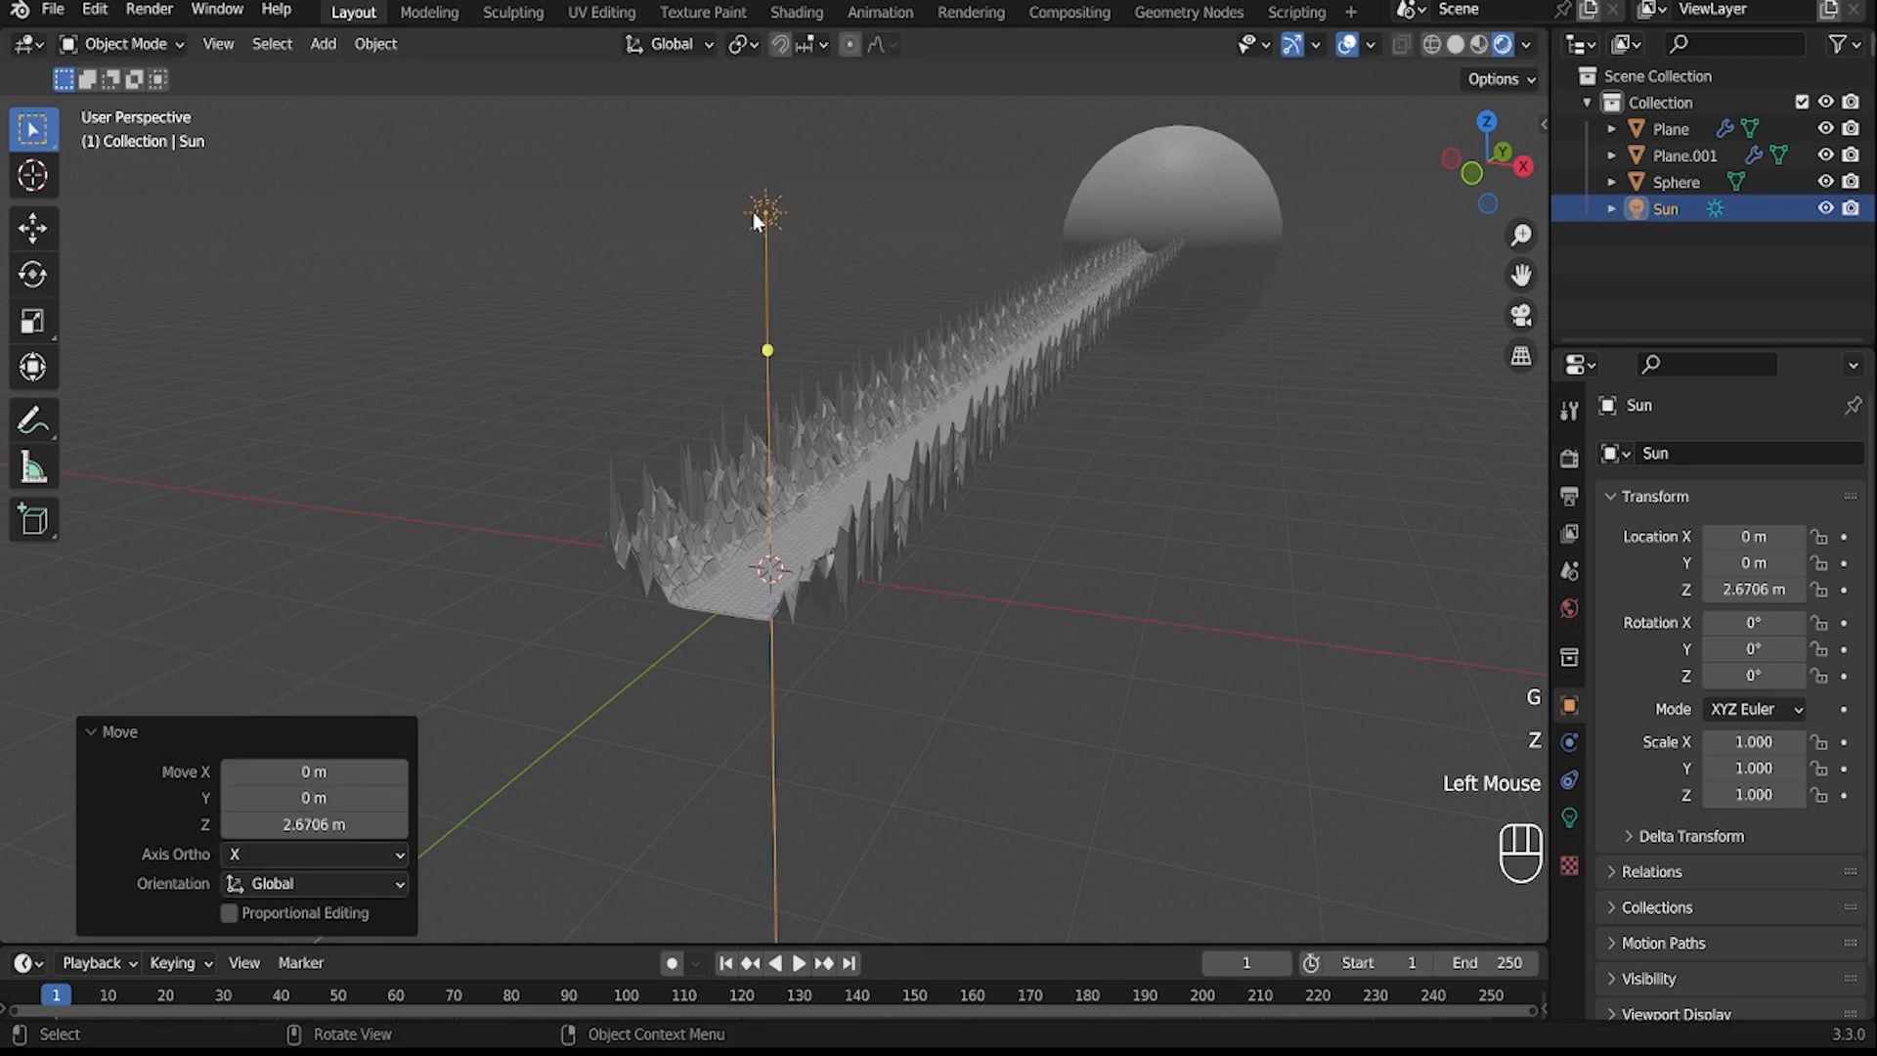
click(764, 222)
- Create a new material on the wireframe terrain and darken its base color to a value of about 0.135
click(714, 508)
middle_drag(714, 507, 855, 583)
scroll(1484, 306, up, 2)
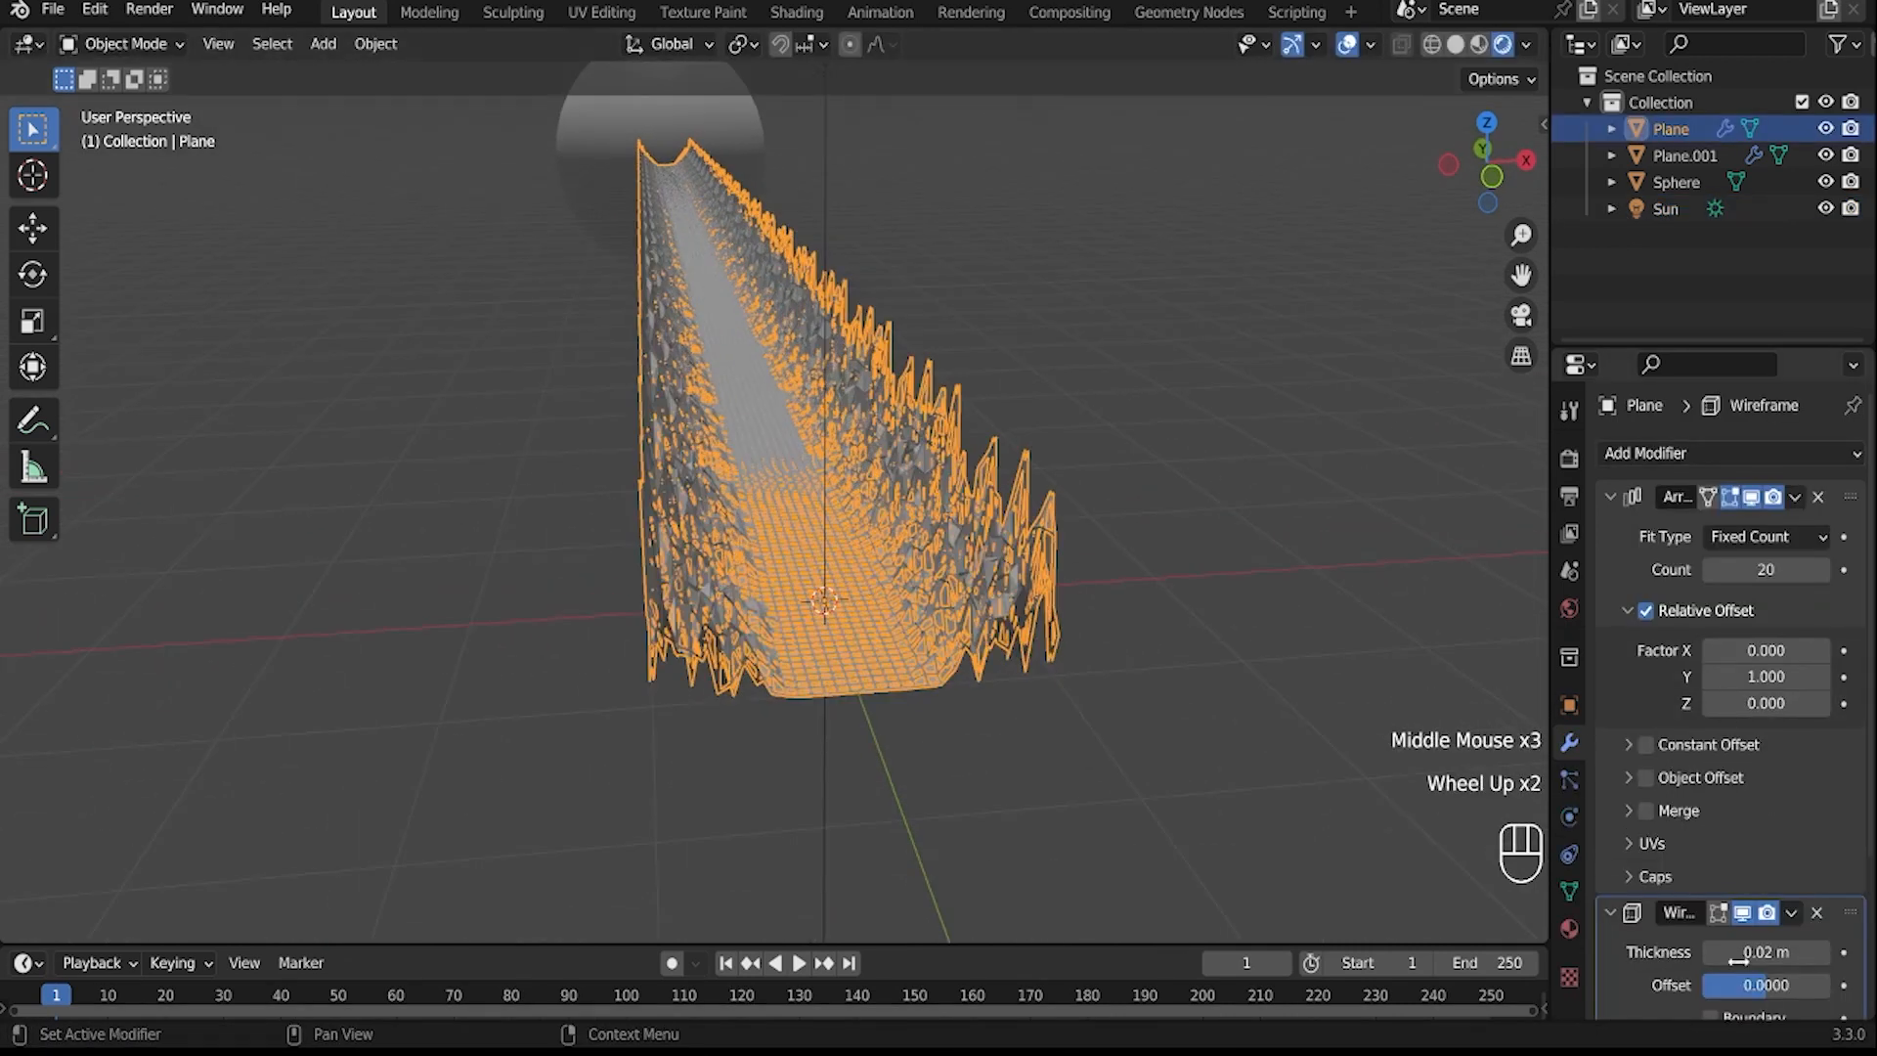
click(1570, 930)
click(1707, 573)
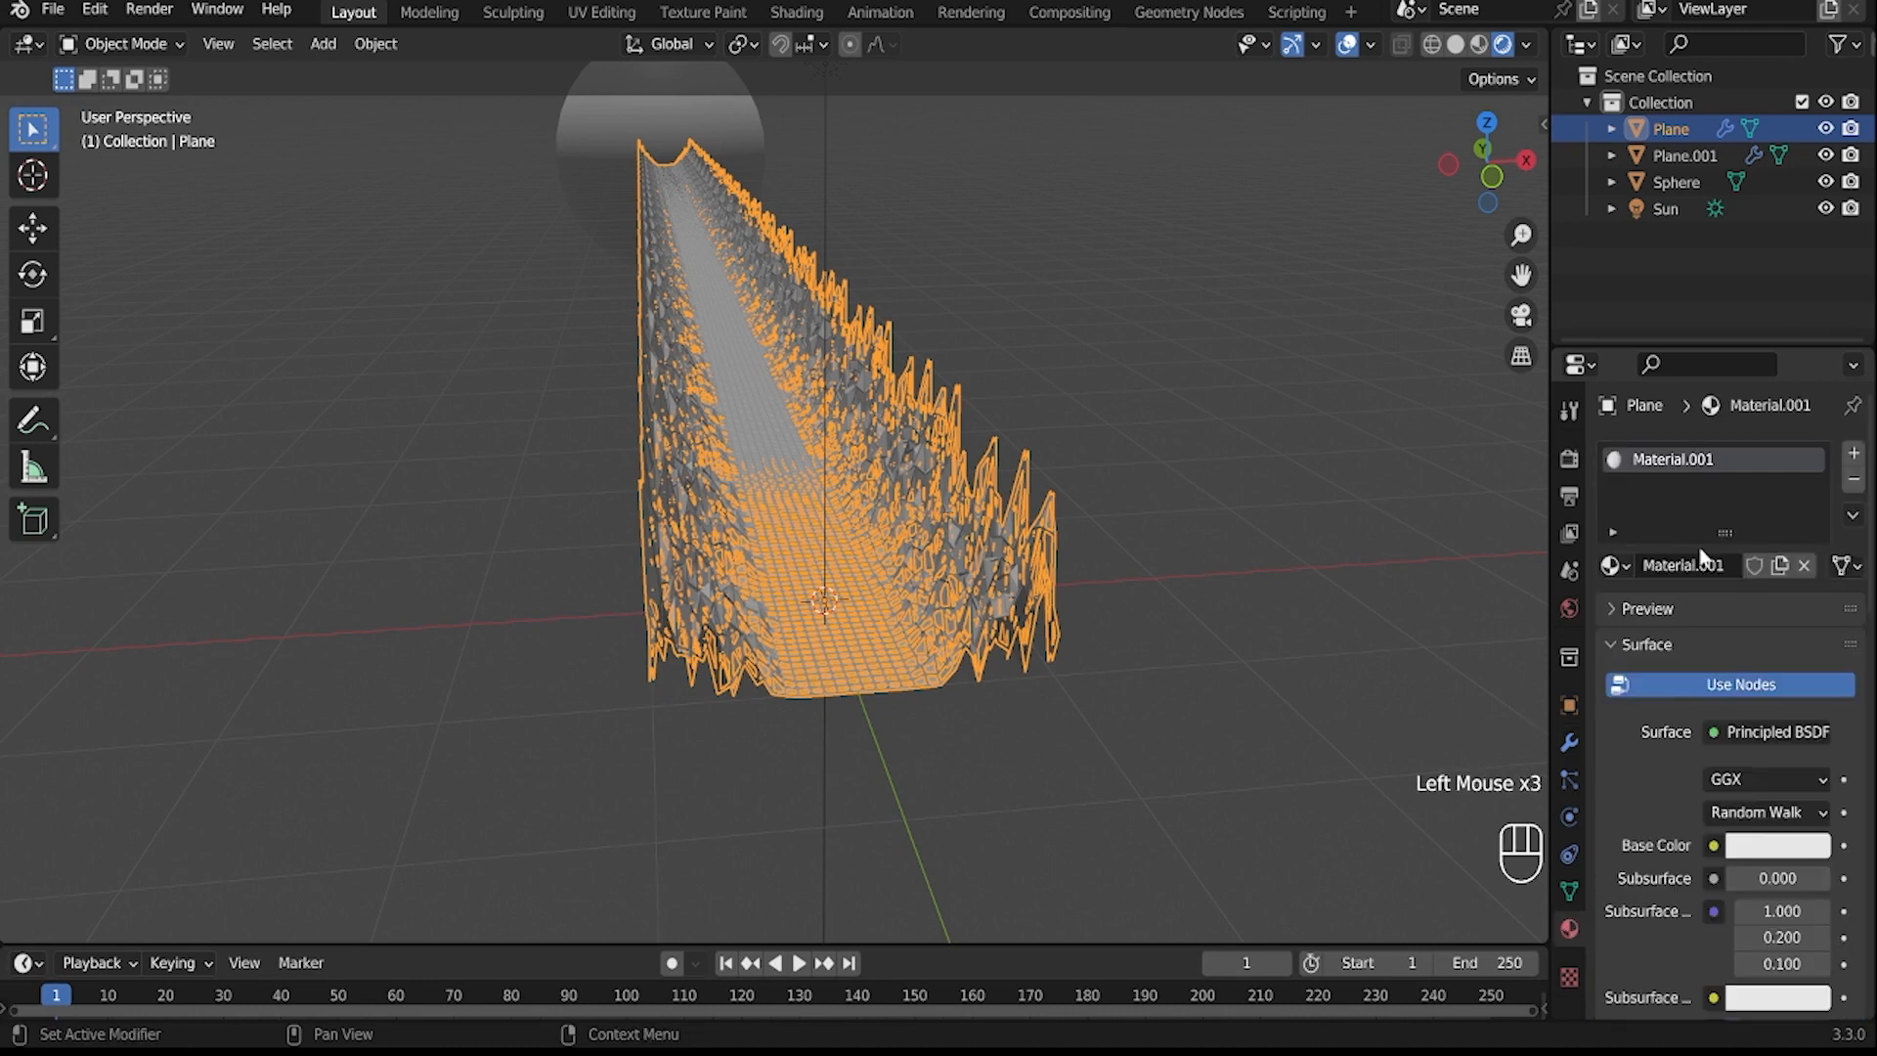
click(1741, 846)
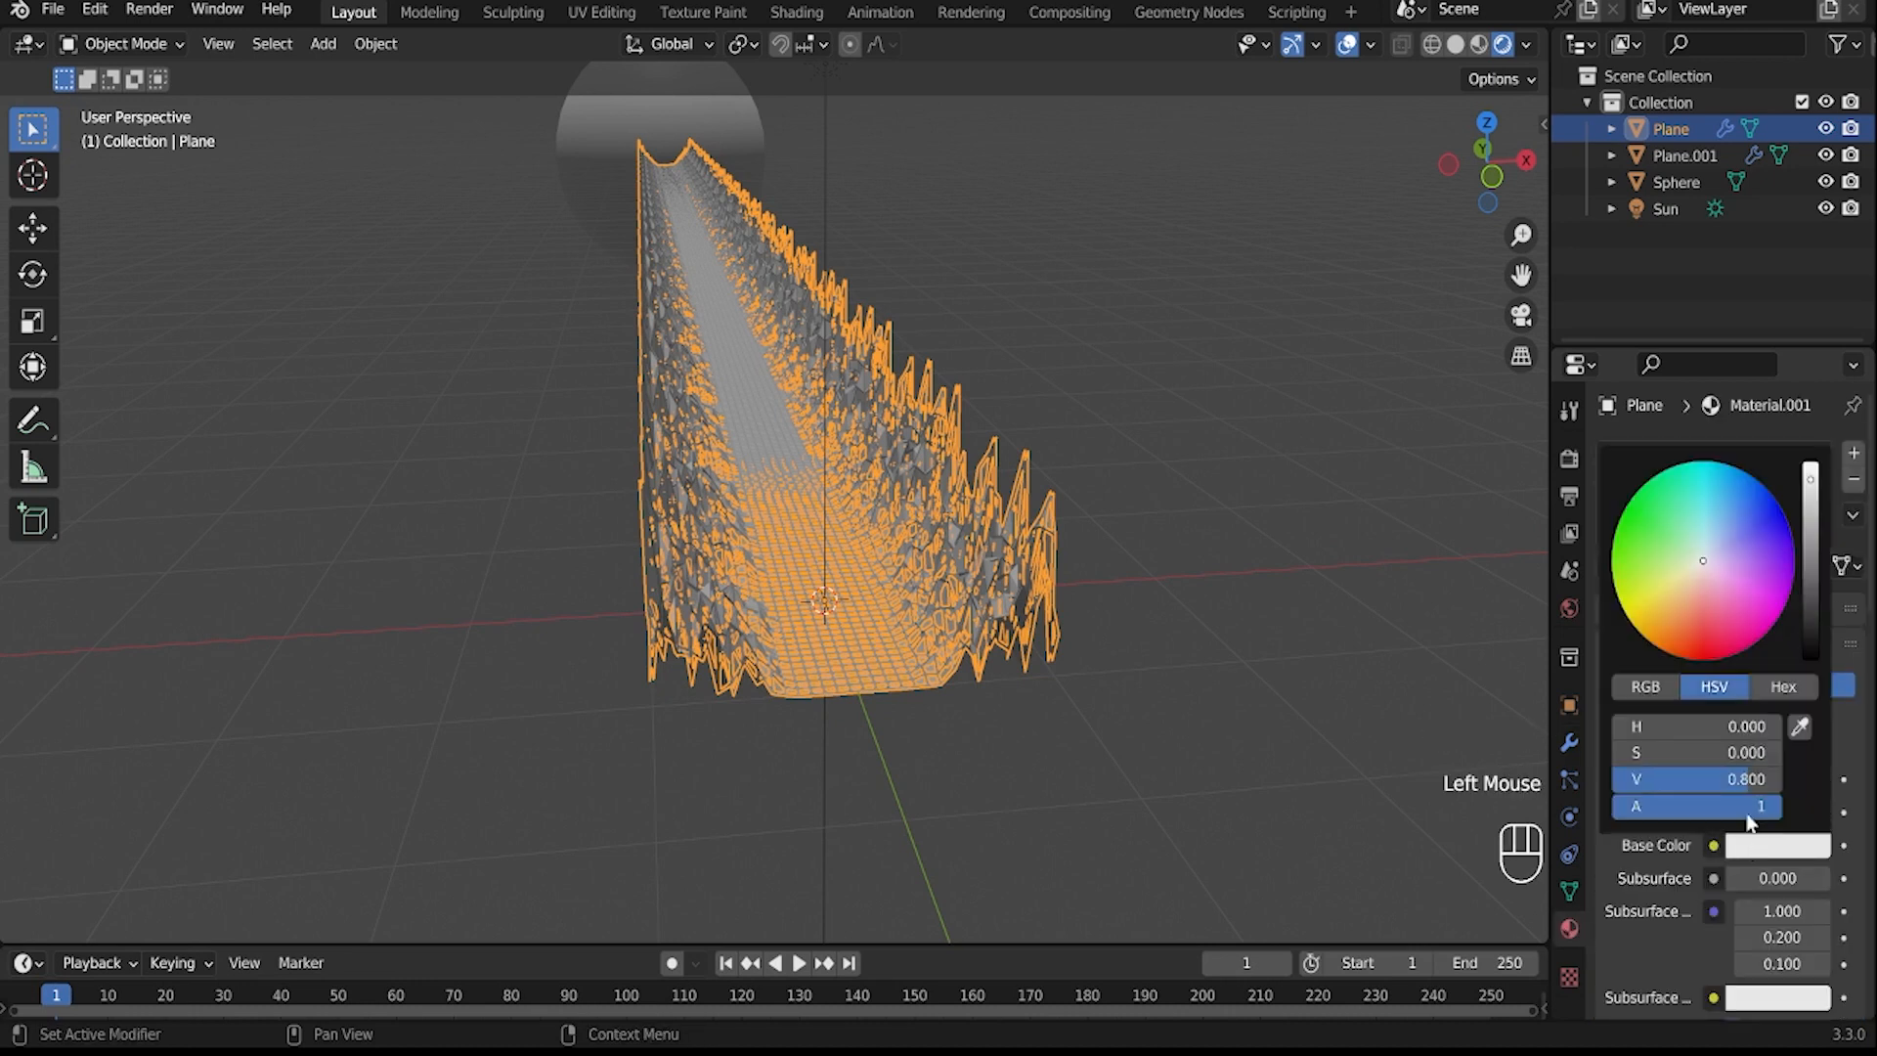
click(1810, 571)
click(1814, 584)
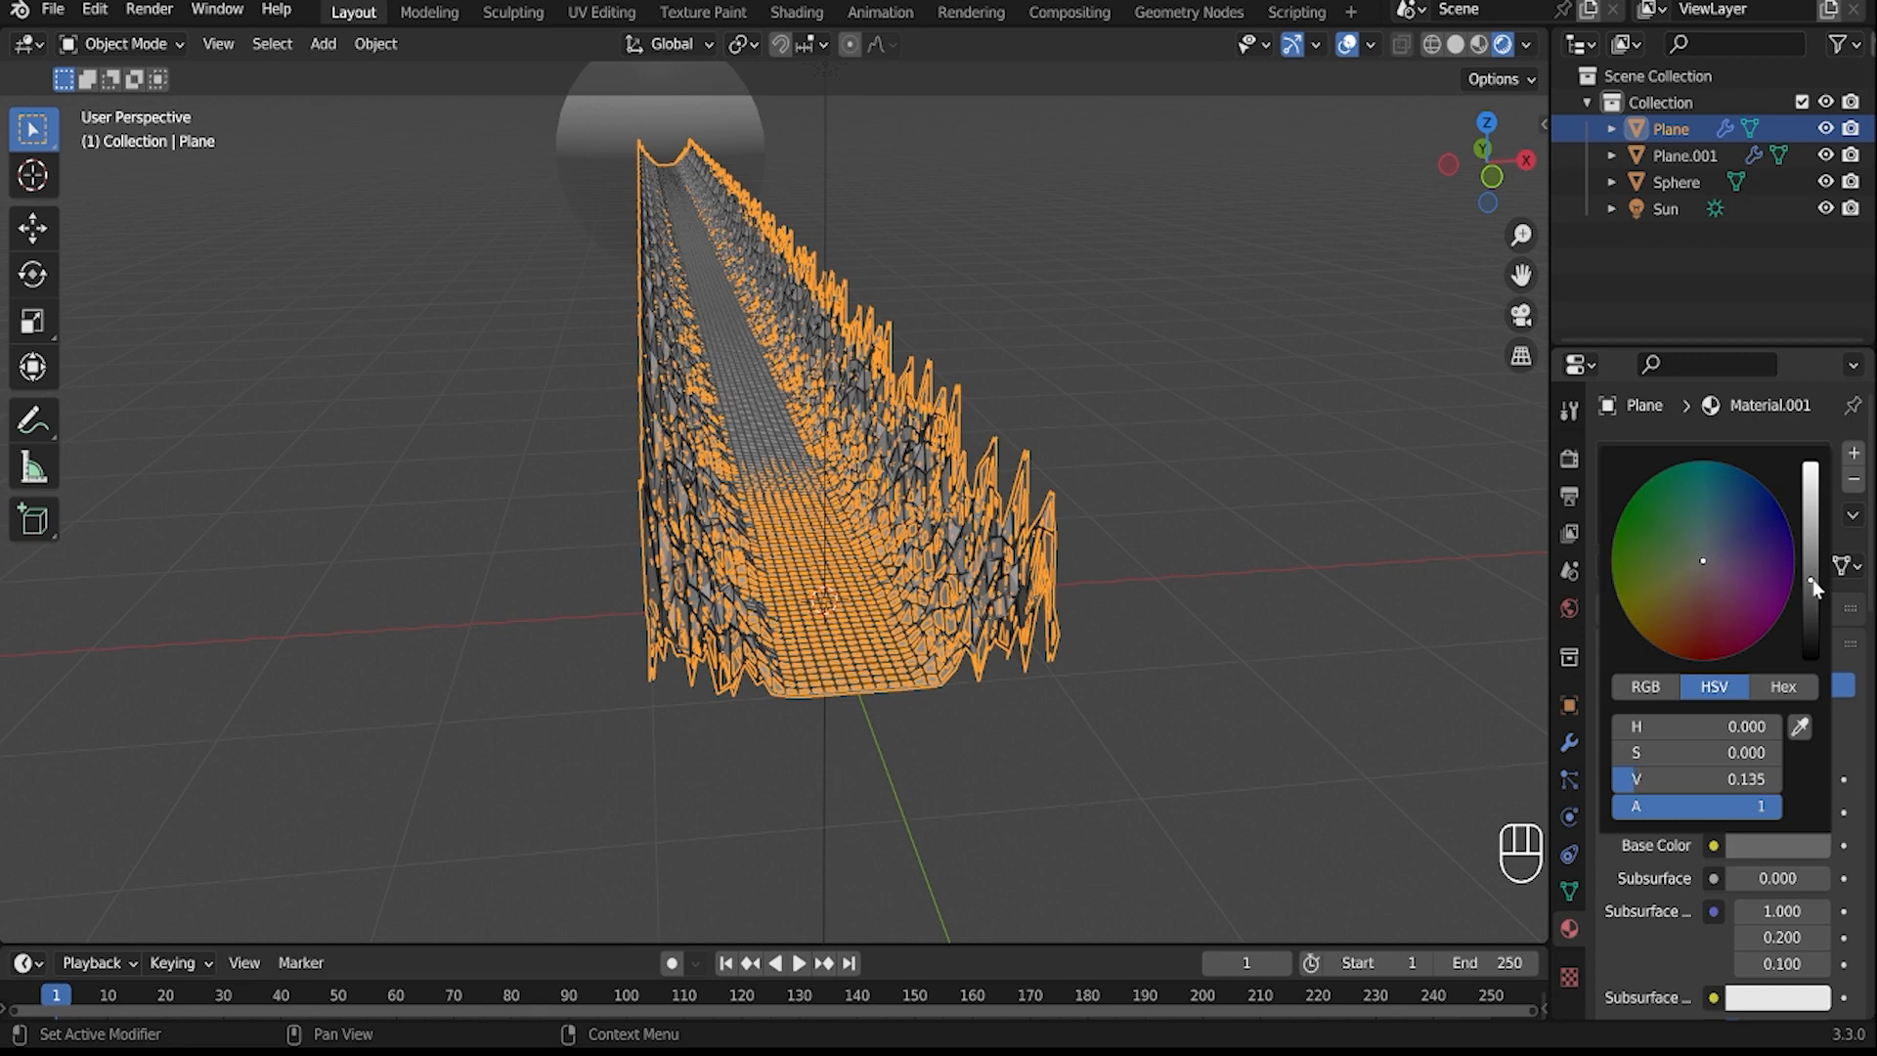
click(1112, 675)
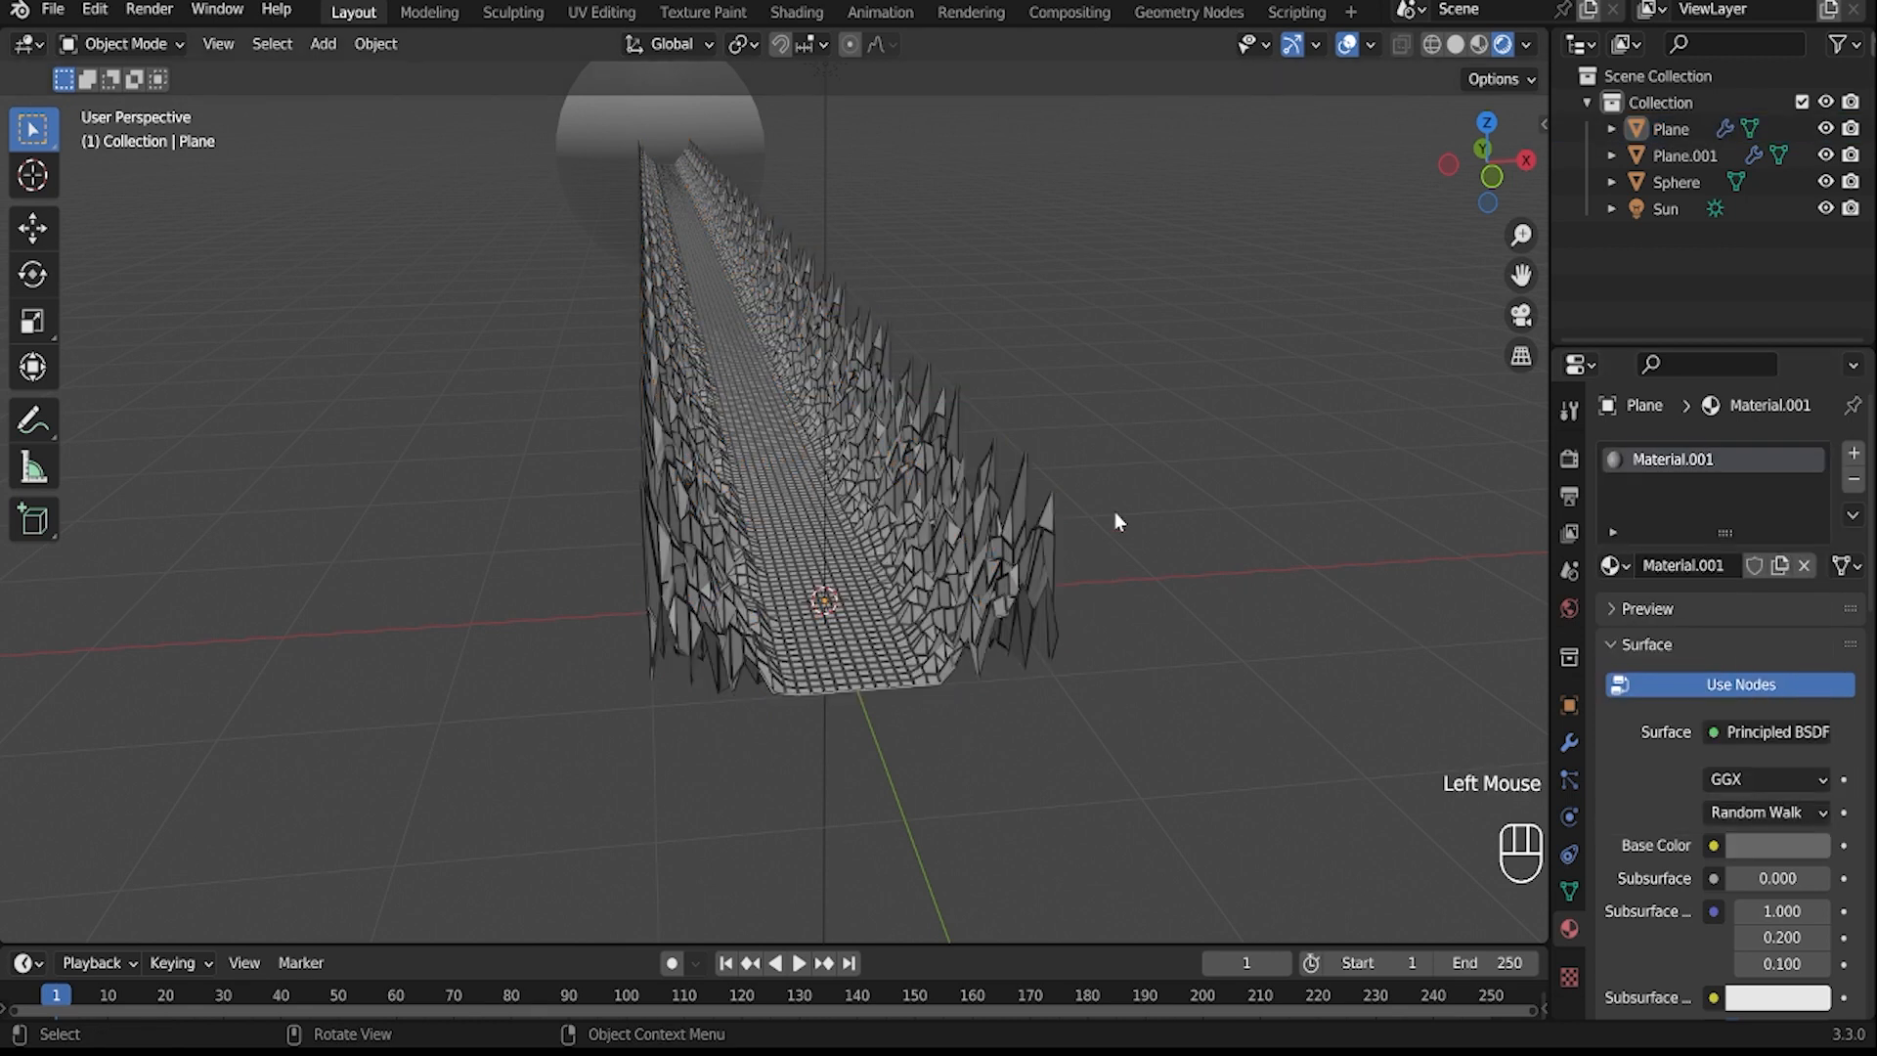
- Give the solid terrain copy a new material named emission and change its surface to an Emission shader
click(1680, 155)
click(1719, 570)
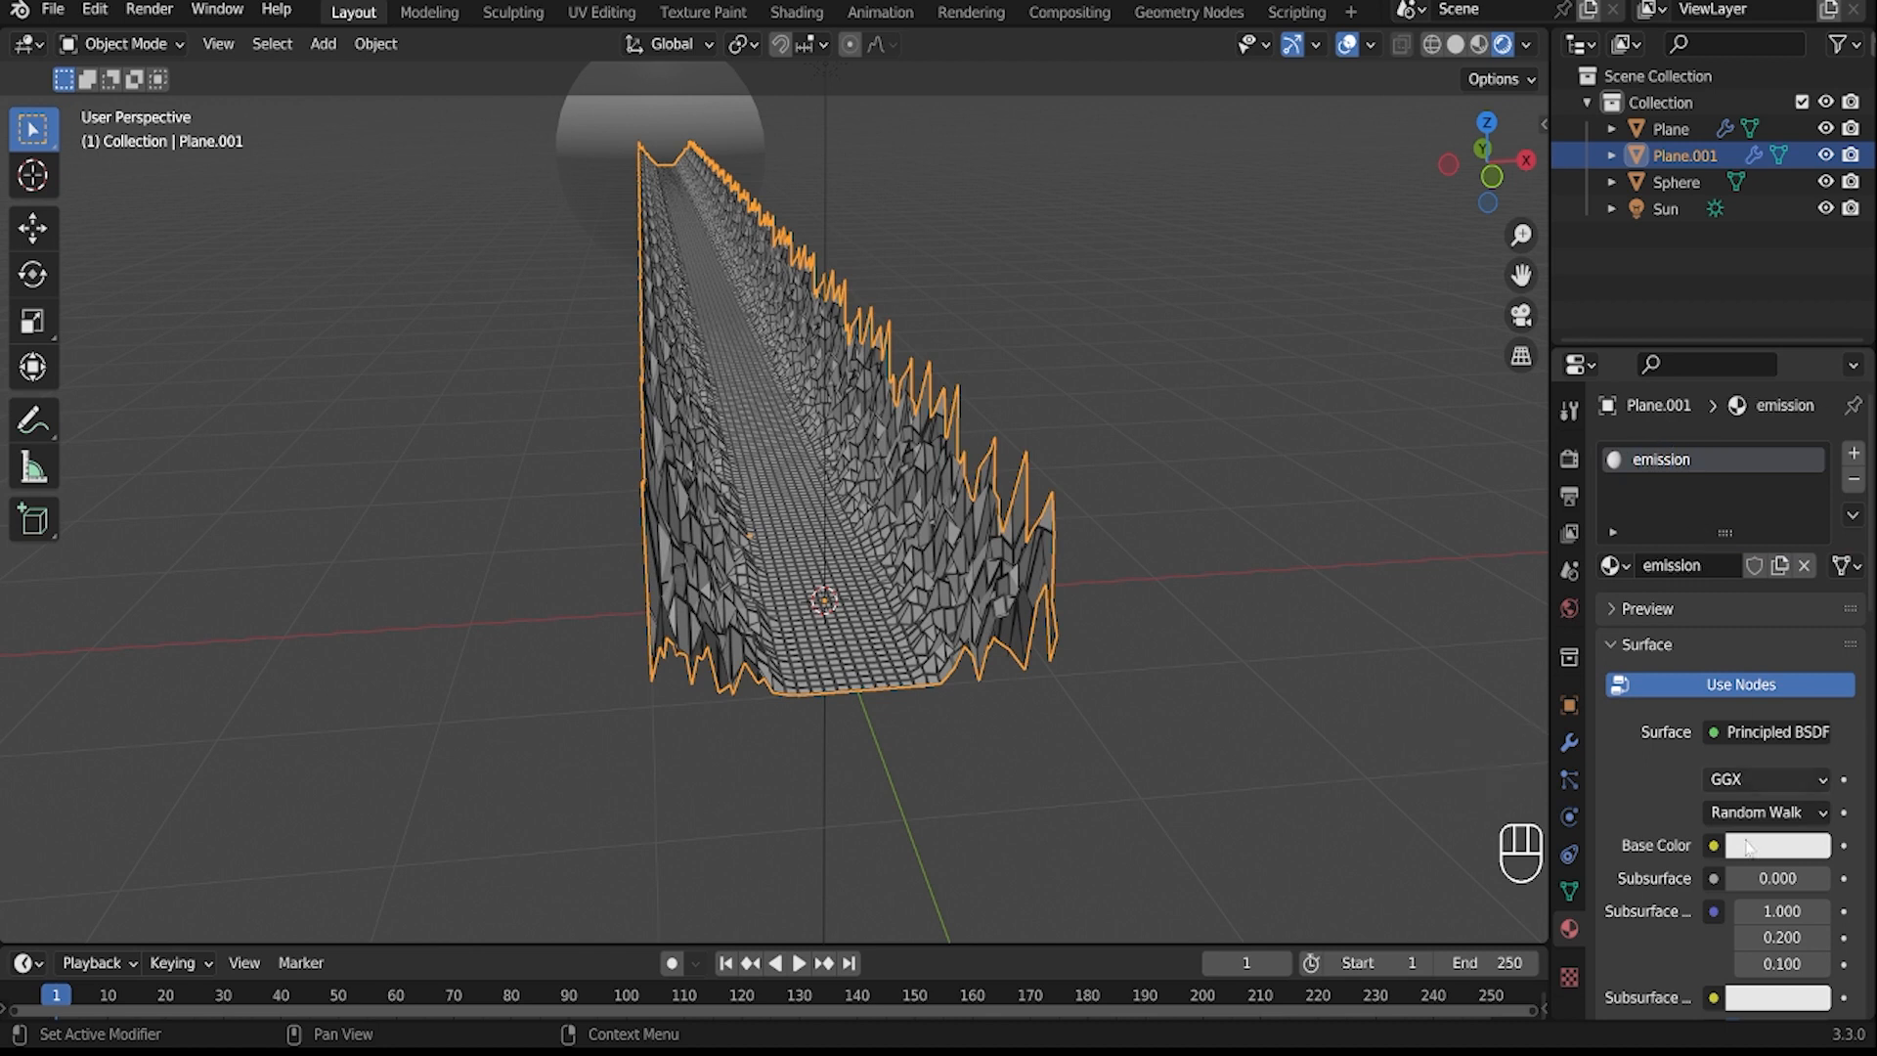
click(1777, 731)
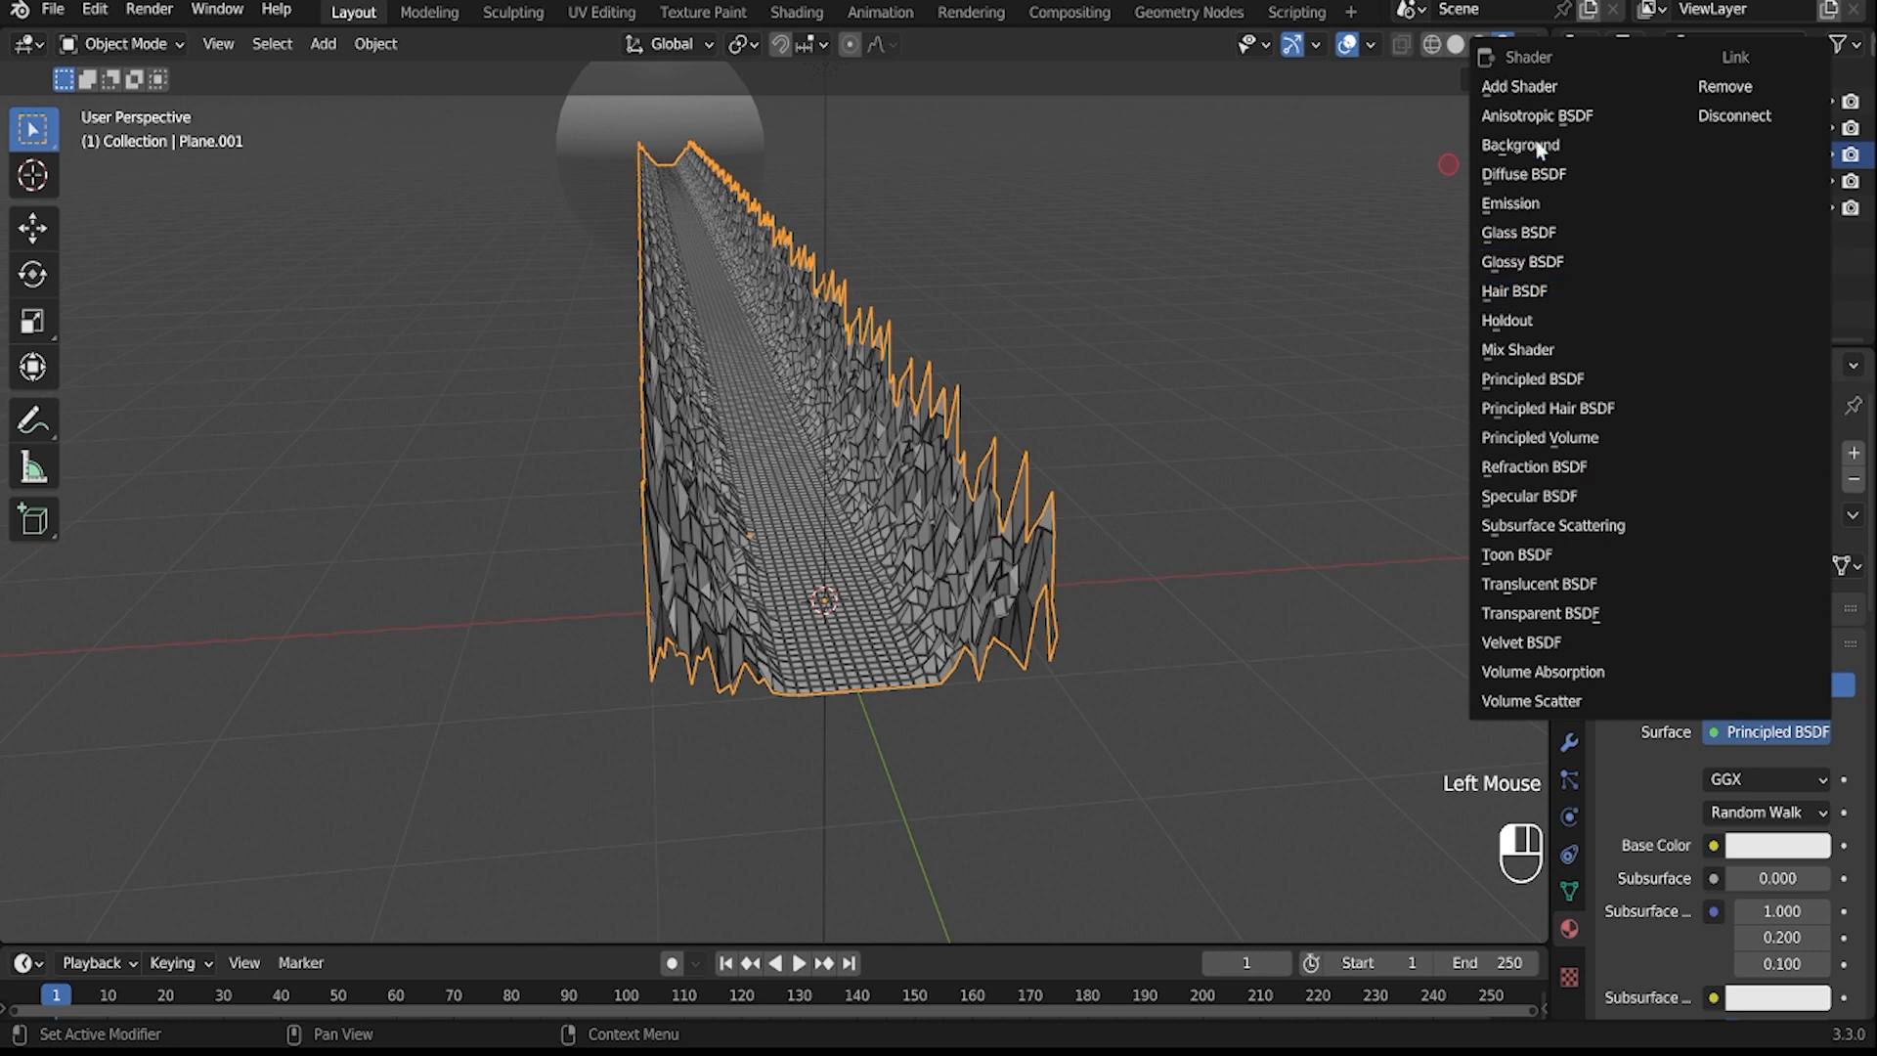
click(1538, 205)
middle_drag(1447, 792, 1269, 755)
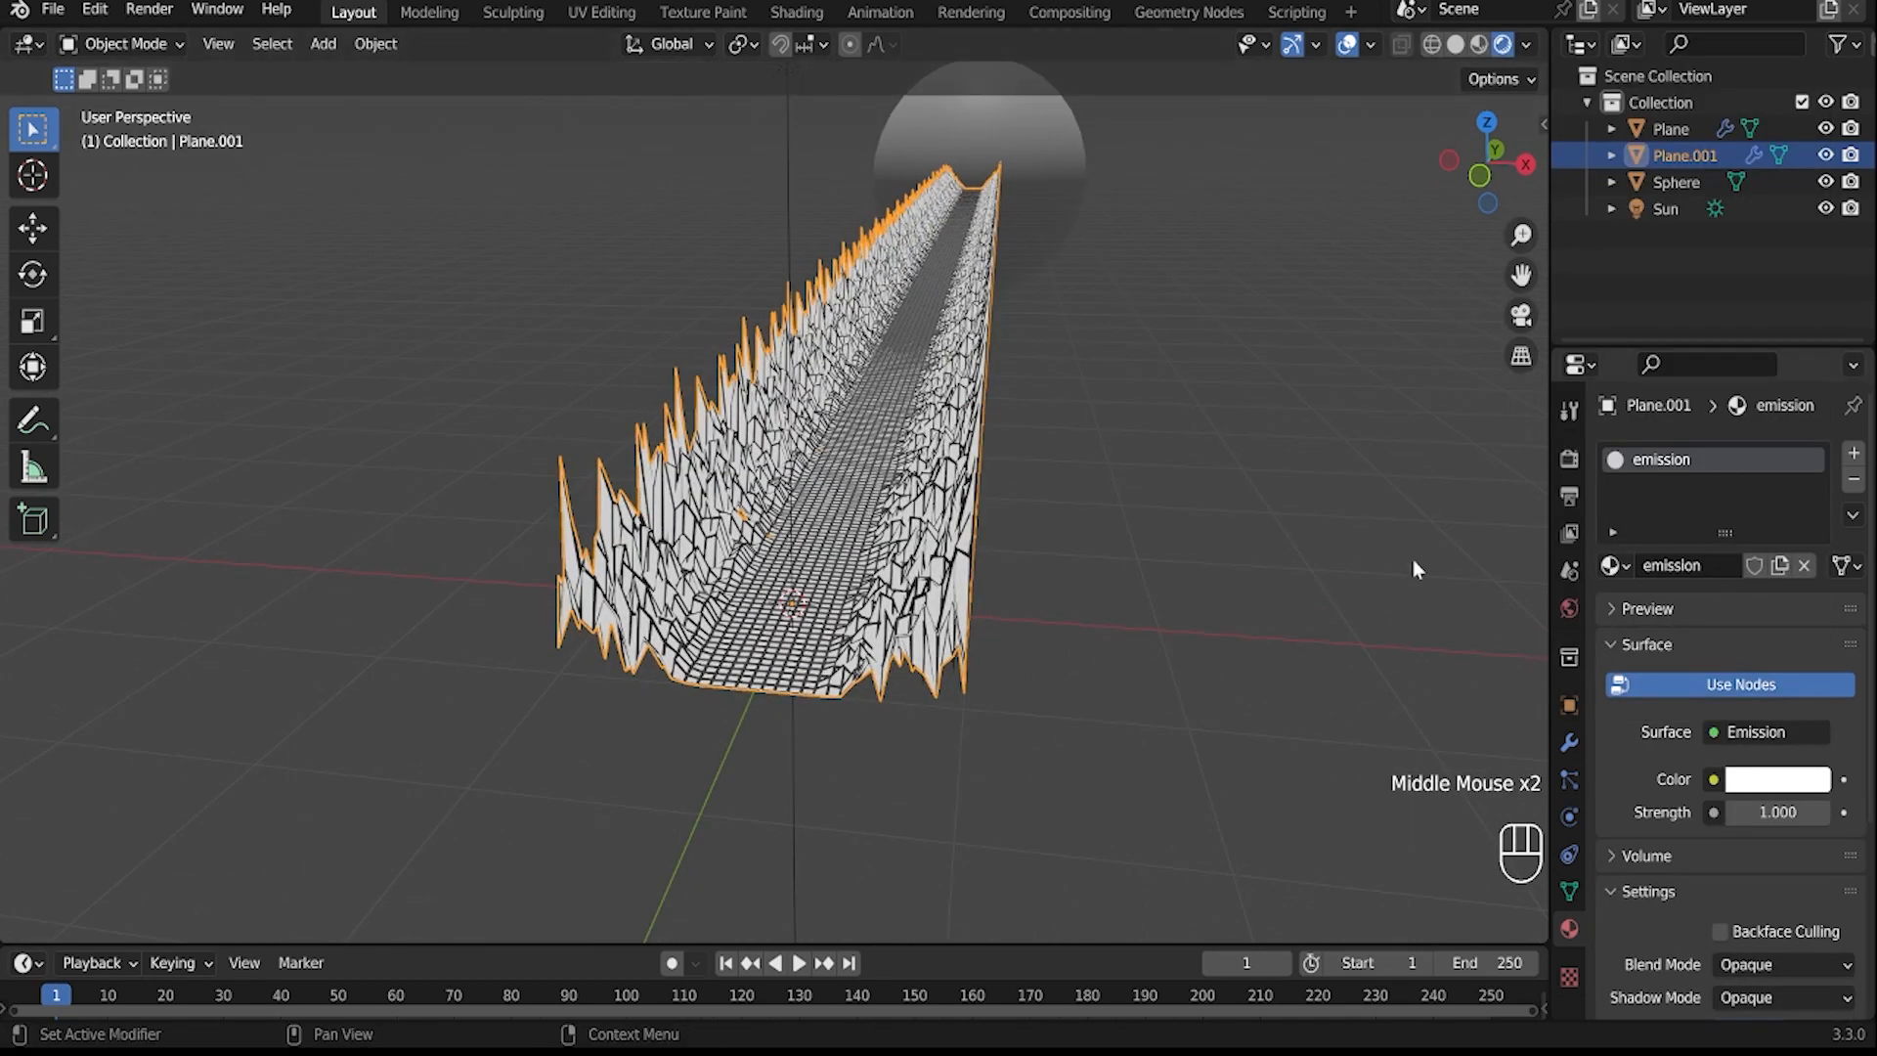
- Assign the emission material to the wireframe terrain and the existing Material to the solid copy
click(1697, 126)
click(1621, 560)
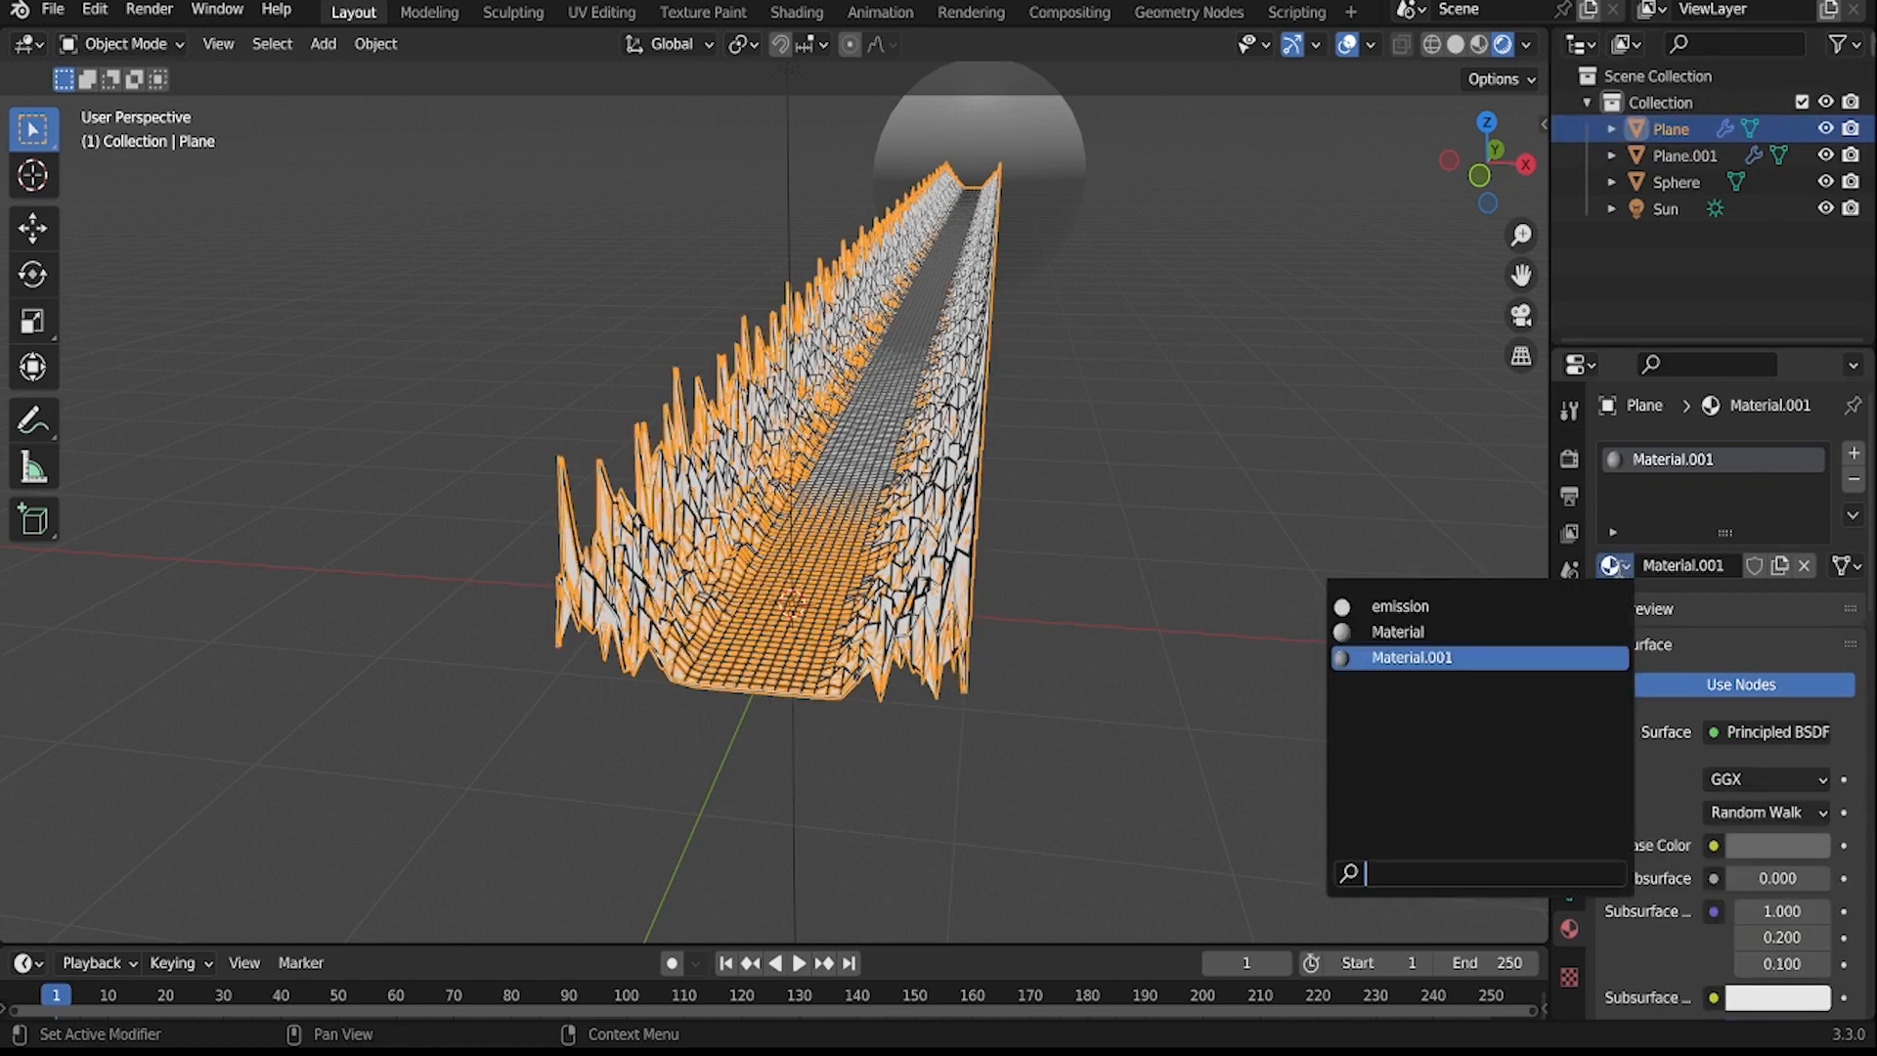
click(1540, 611)
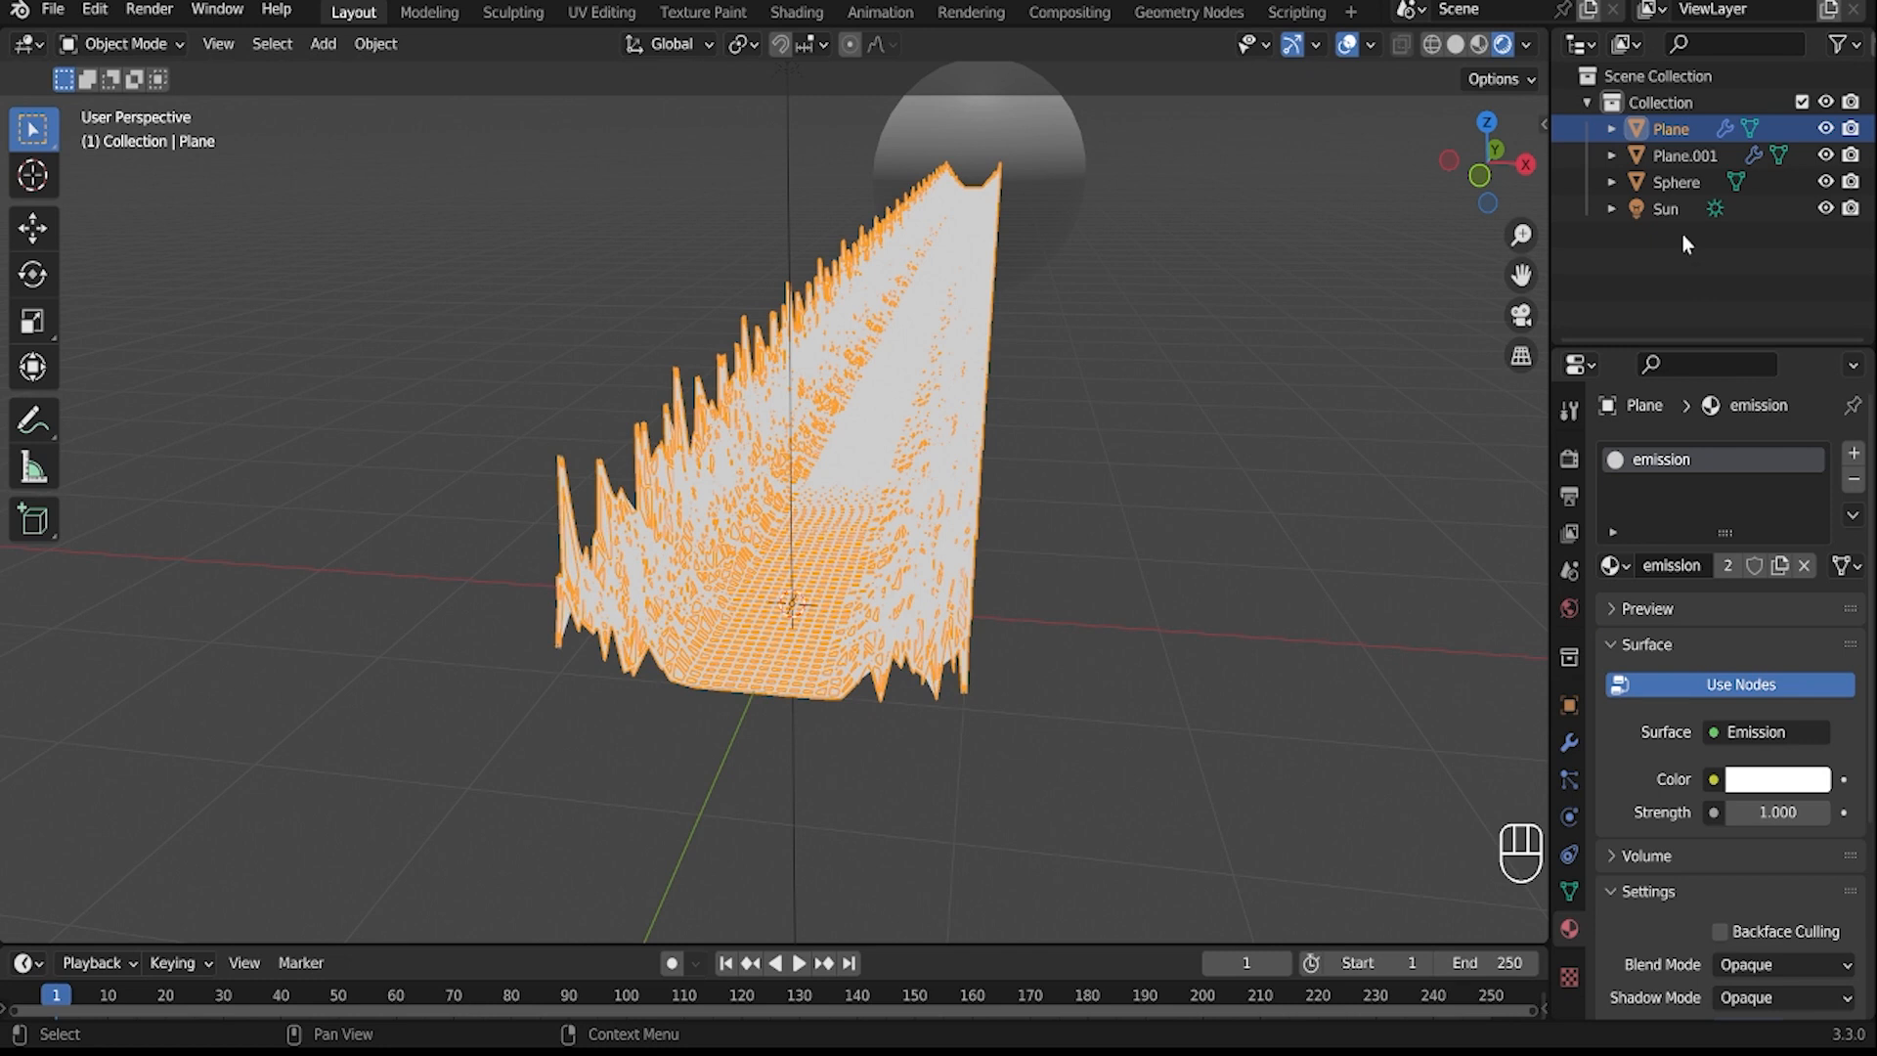
click(1674, 156)
click(1615, 567)
click(1398, 624)
middle_drag(1408, 625, 1238, 614)
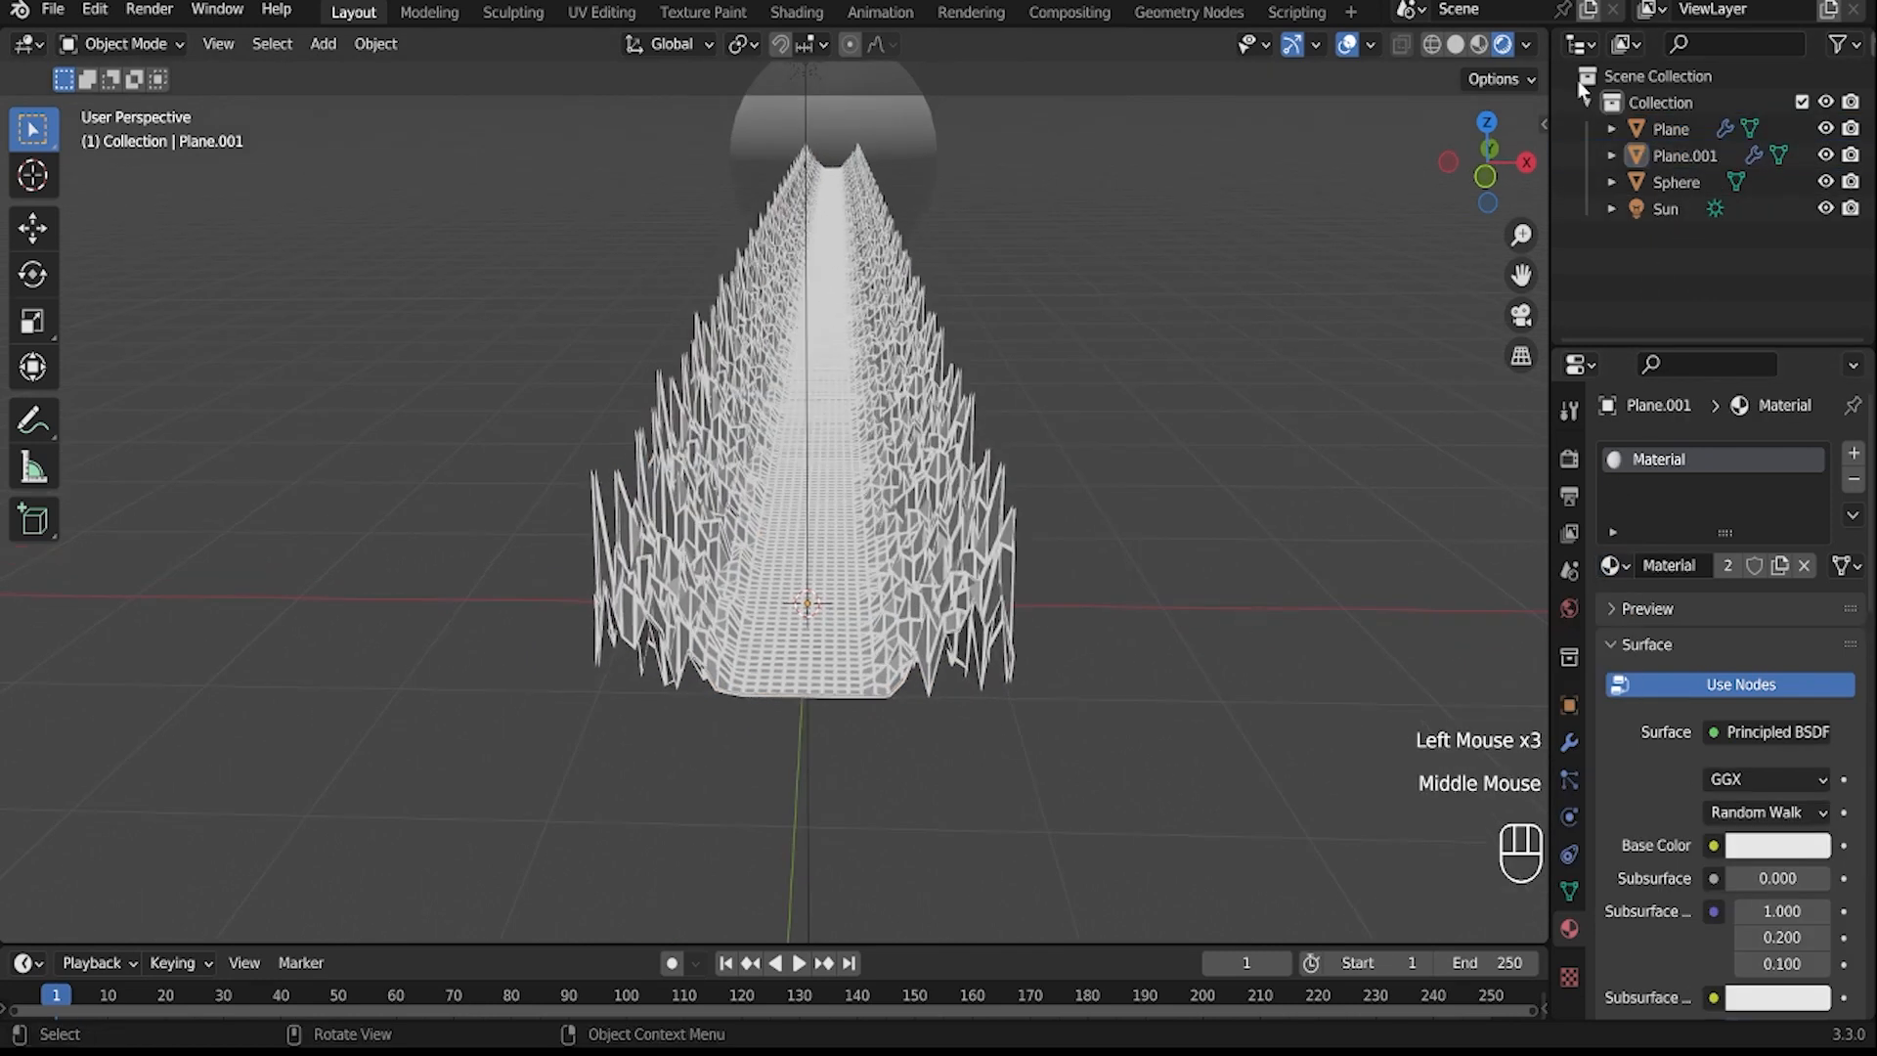
- Set the wireframe terrain's emission color to bright cyan and its strength to 2
click(1671, 128)
middle_drag(1180, 540, 1271, 548)
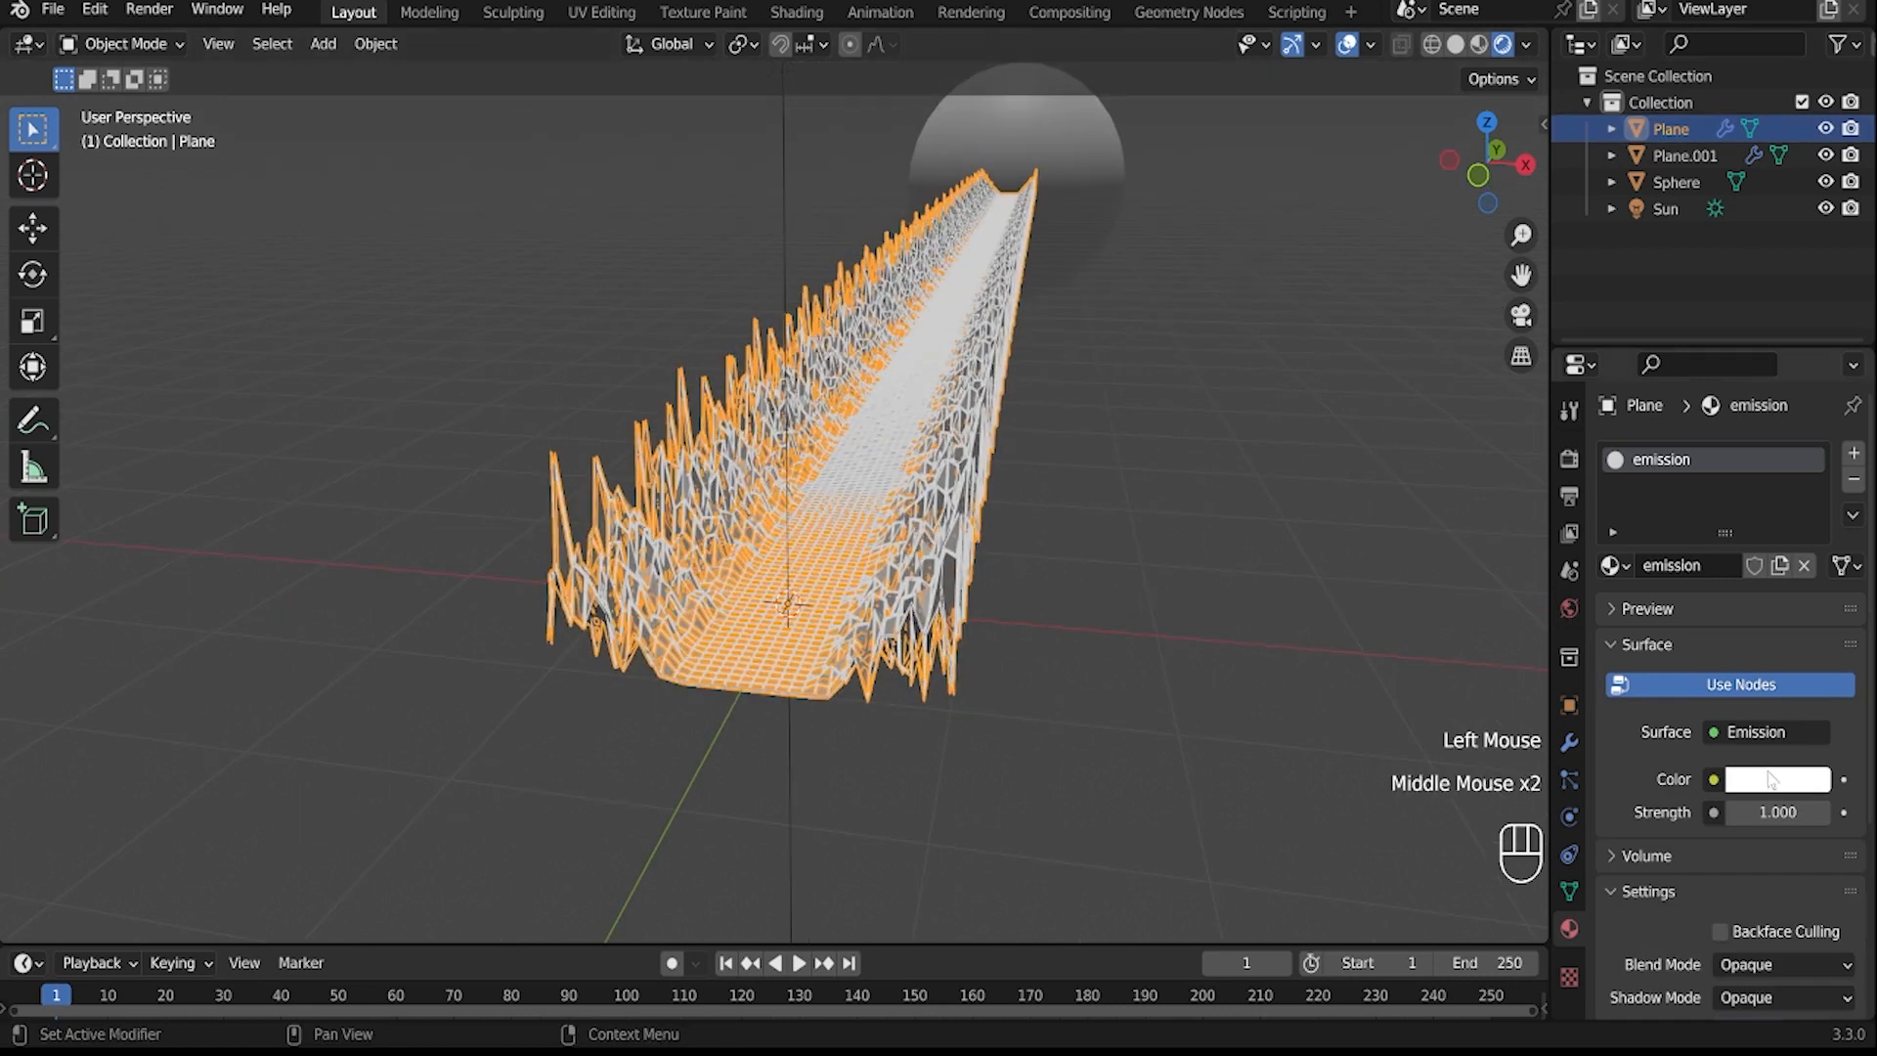
click(1778, 779)
click(1699, 412)
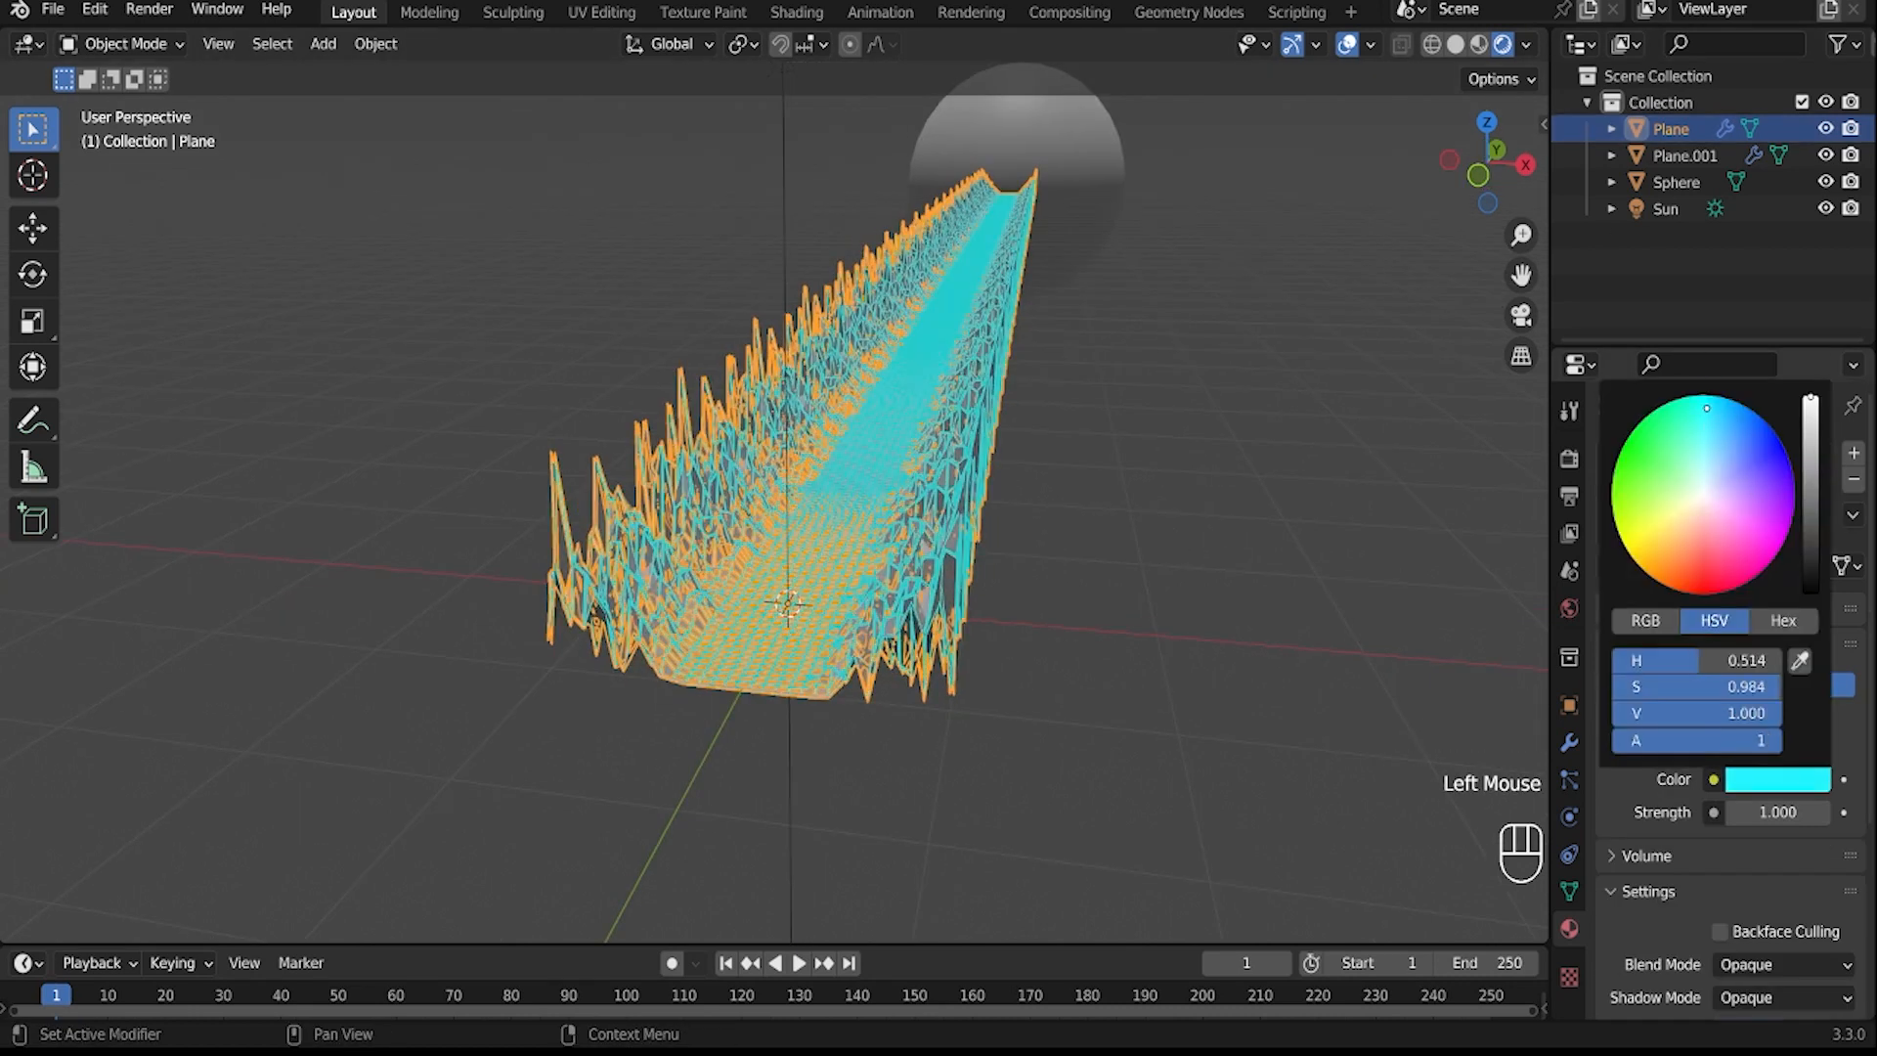
click(1066, 621)
middle_drag(1066, 621, 1097, 630)
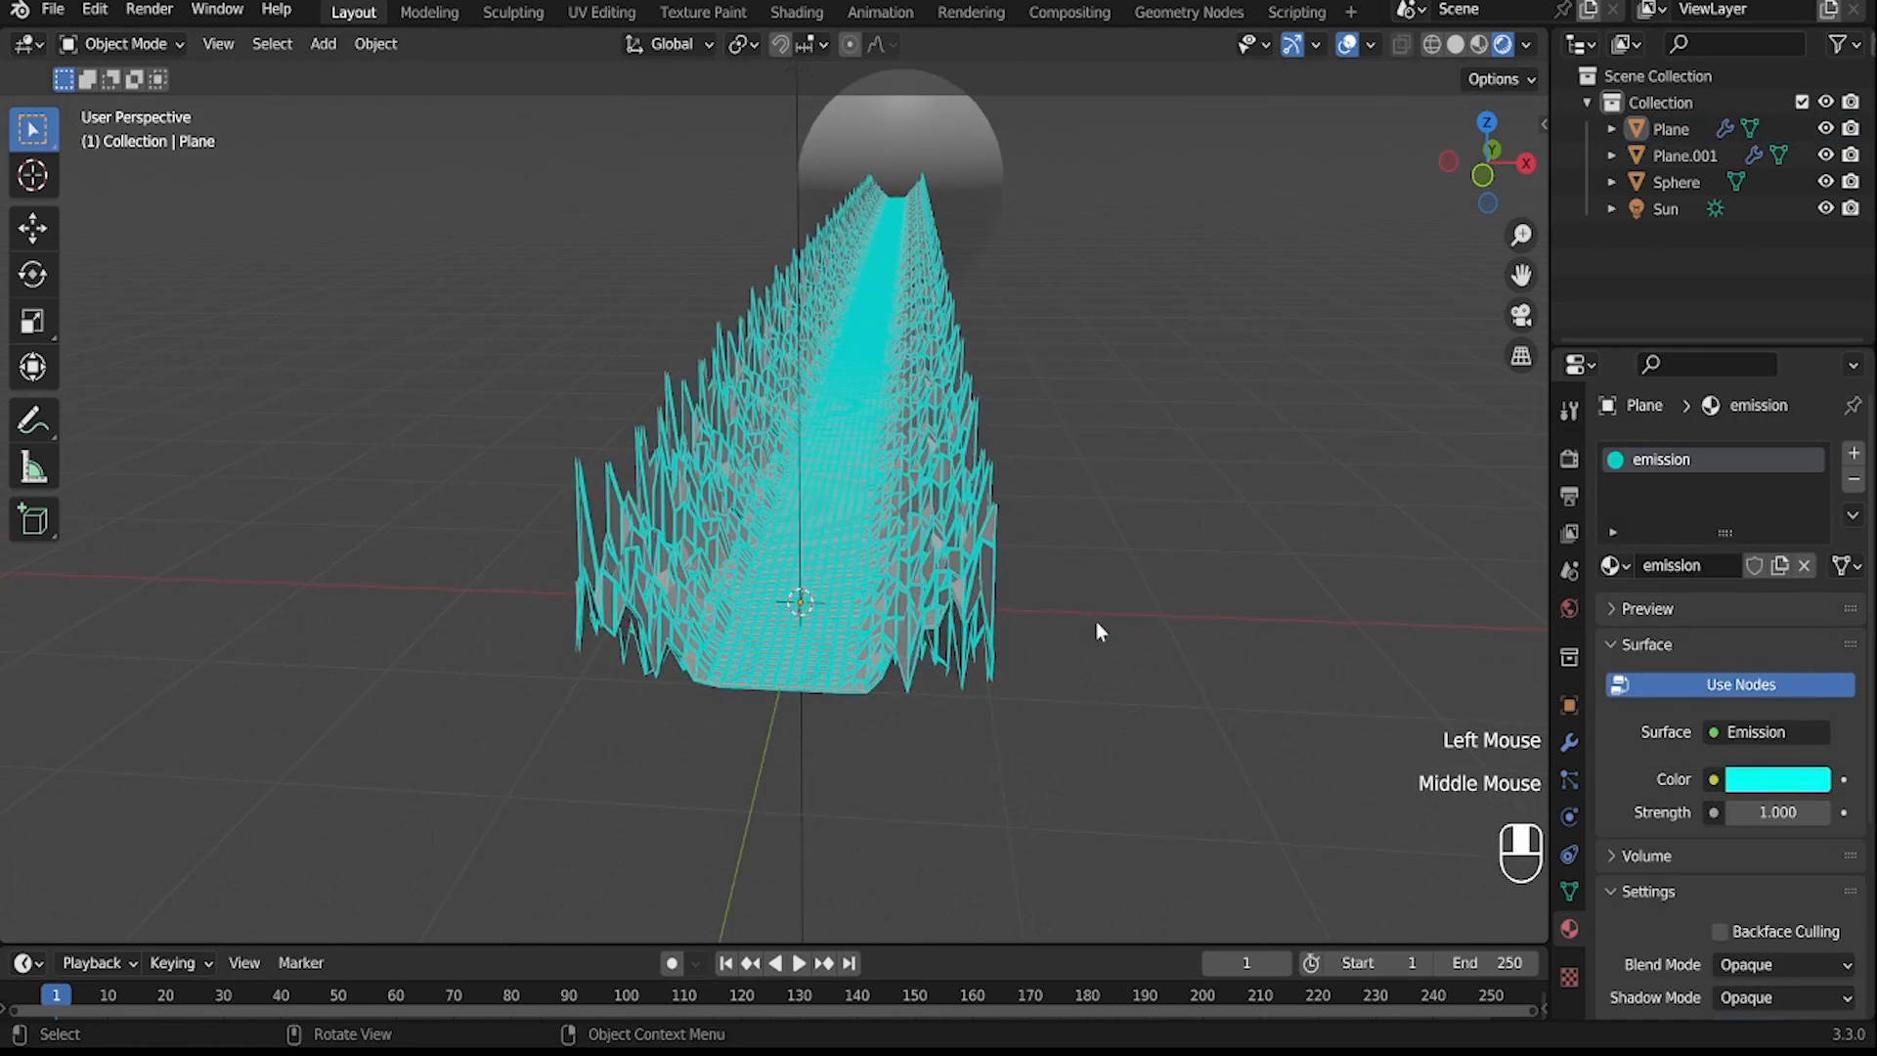
click(1752, 821)
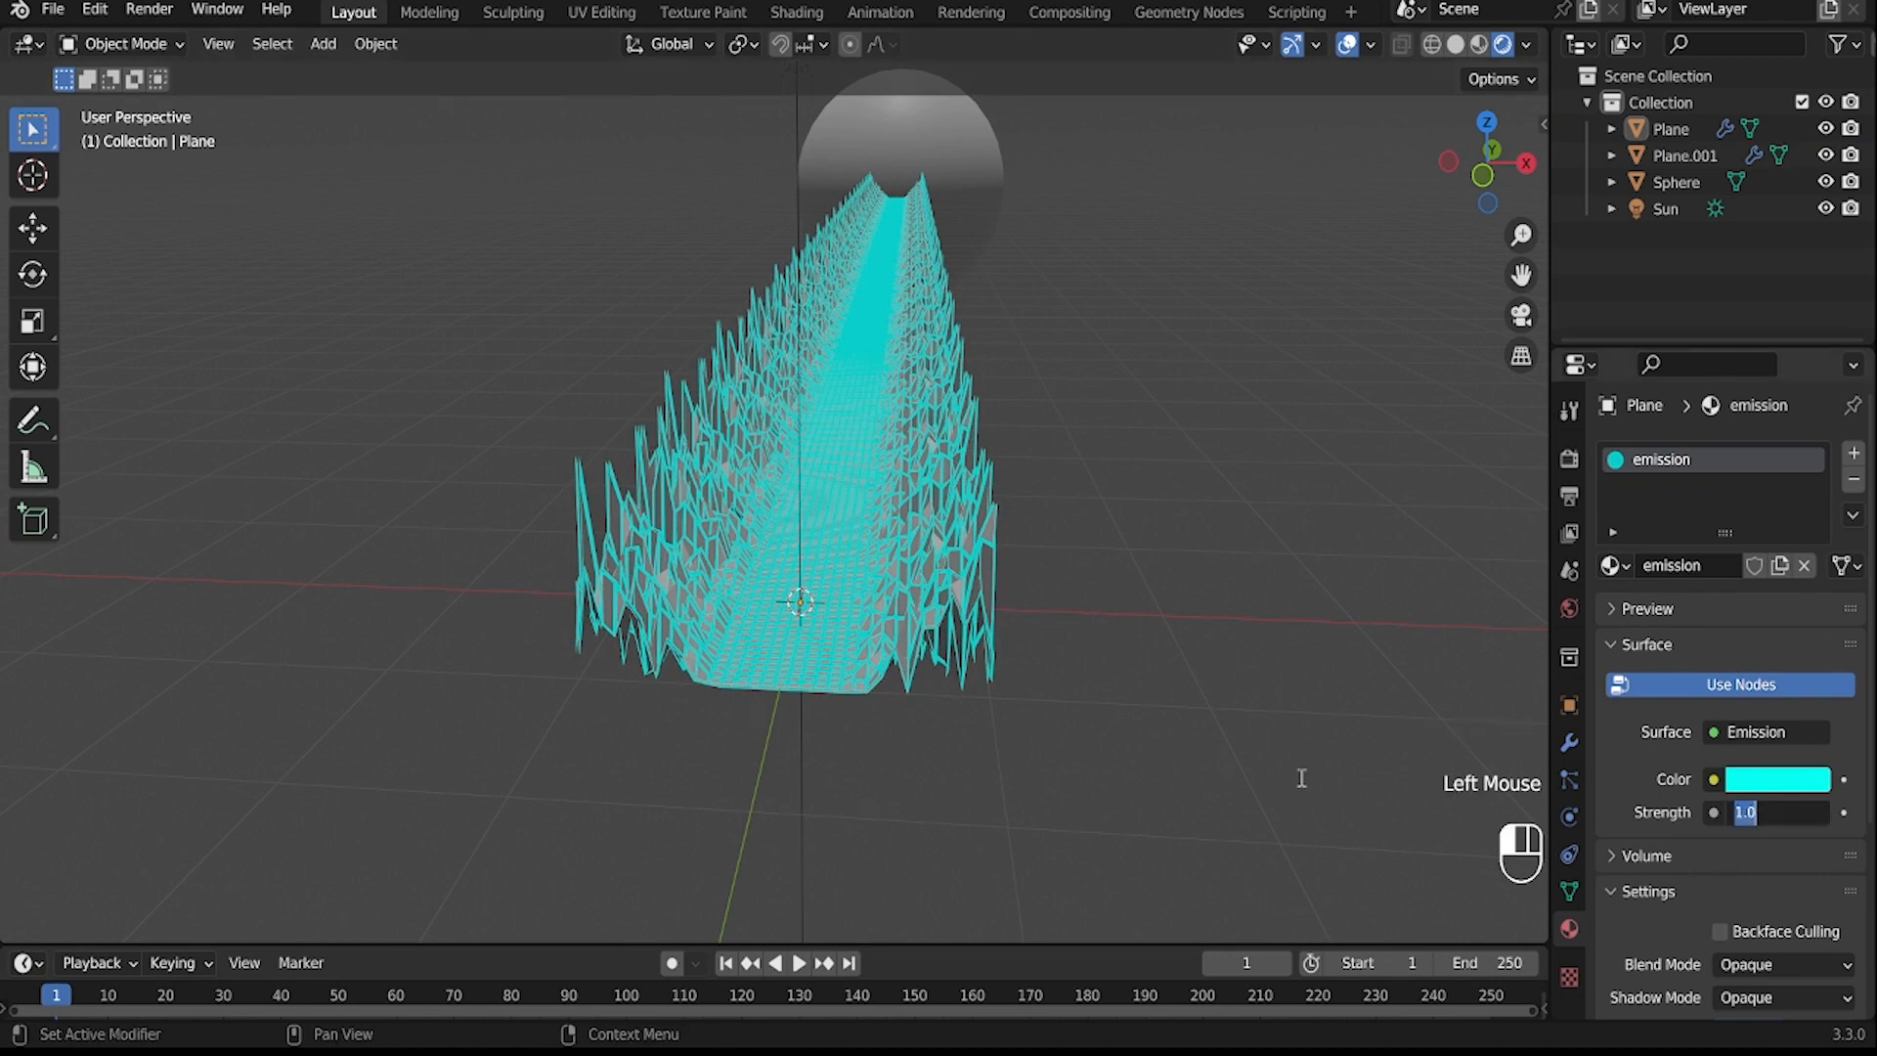
text(2)
key(Return)
middle_drag(1299, 776, 1174, 607)
- Create a new material on the sphere and name it sun
click(1015, 354)
click(1685, 566)
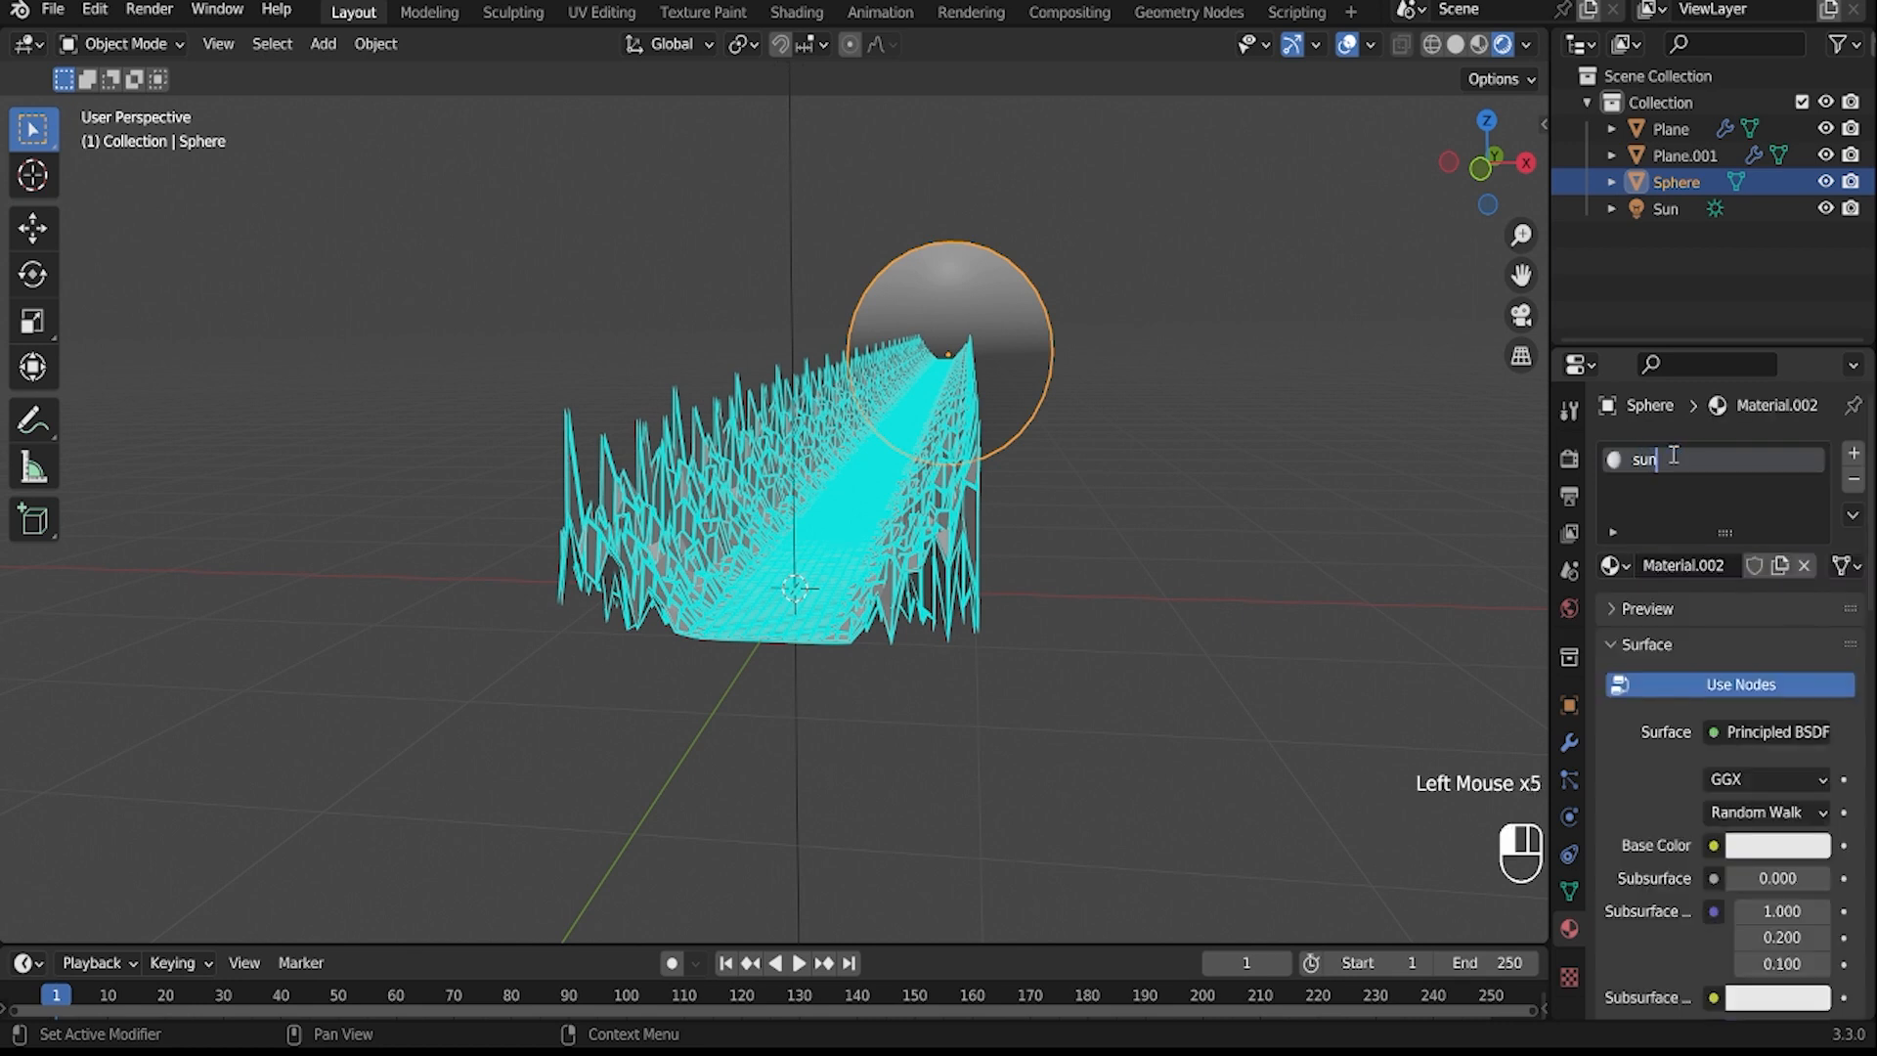
click(1674, 454)
text(sun)
key(Return)
- Change the sun material's surface to an Emission shader with a golden-yellow color, hue about 0.111
click(1791, 849)
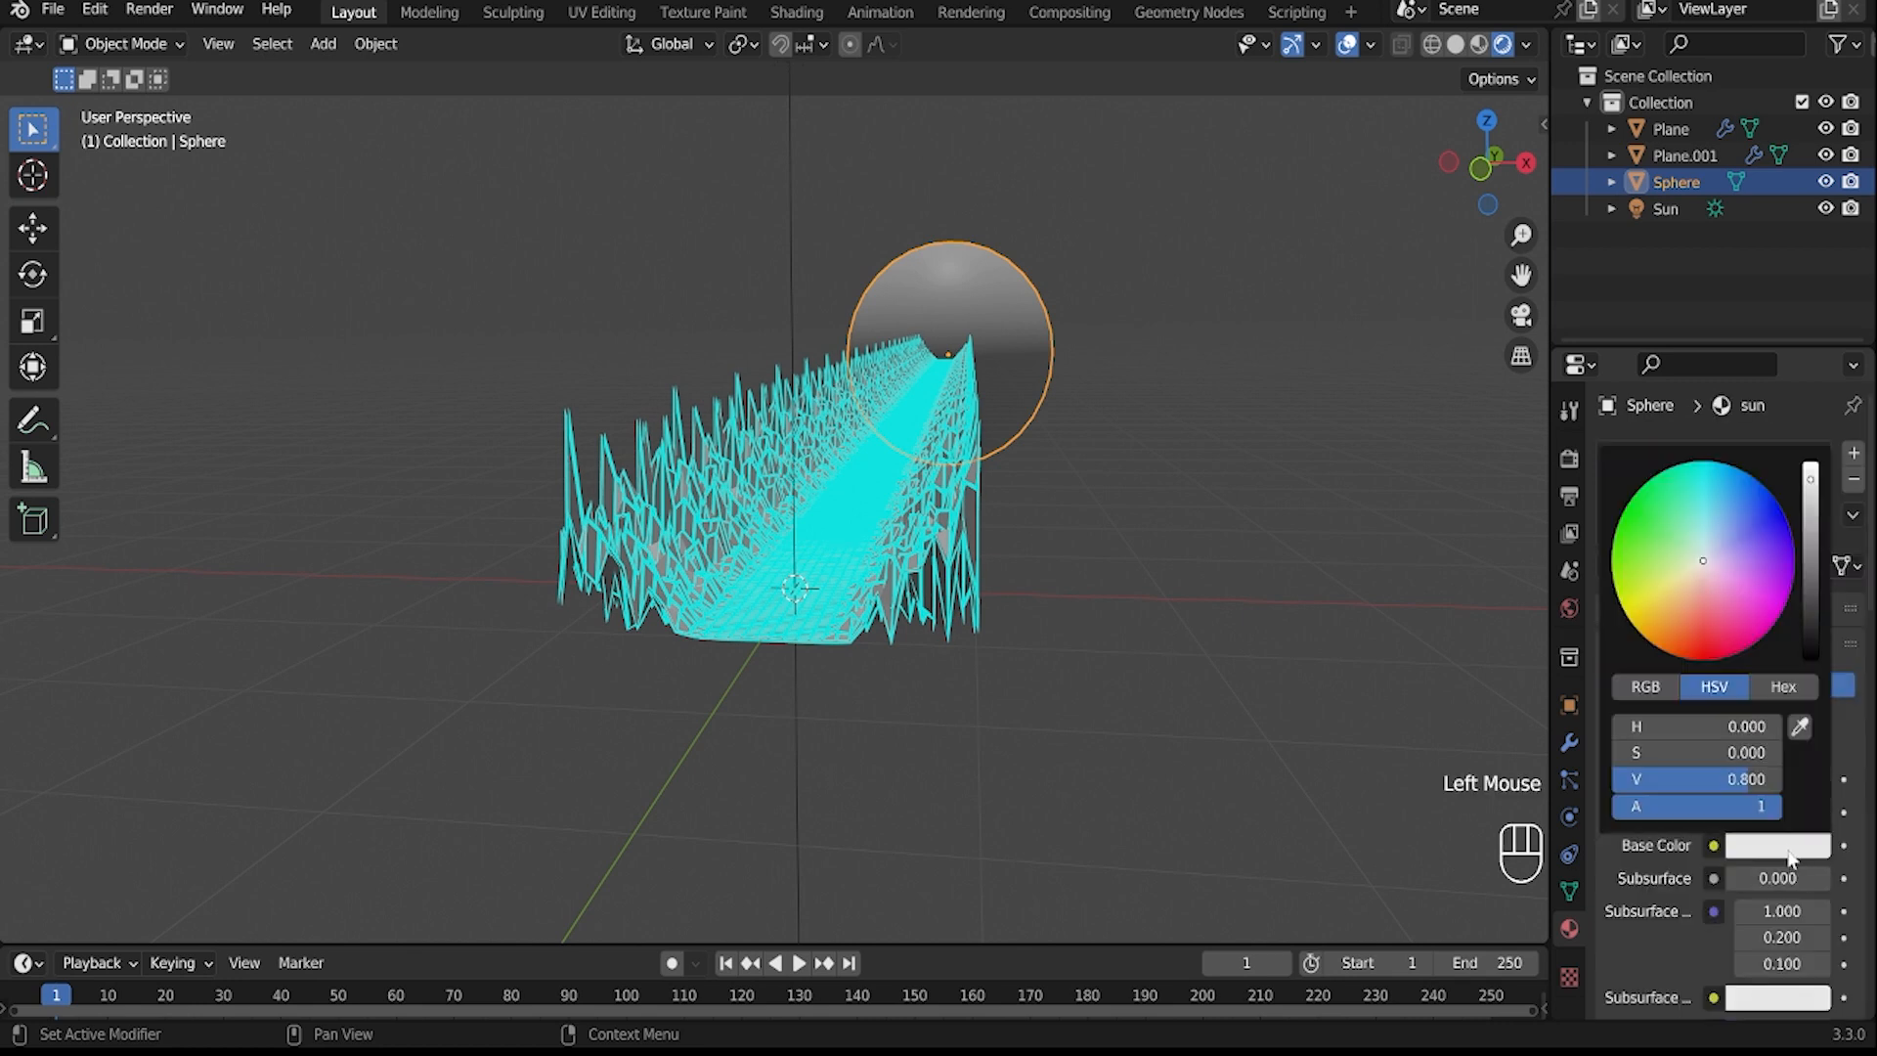
click(1656, 597)
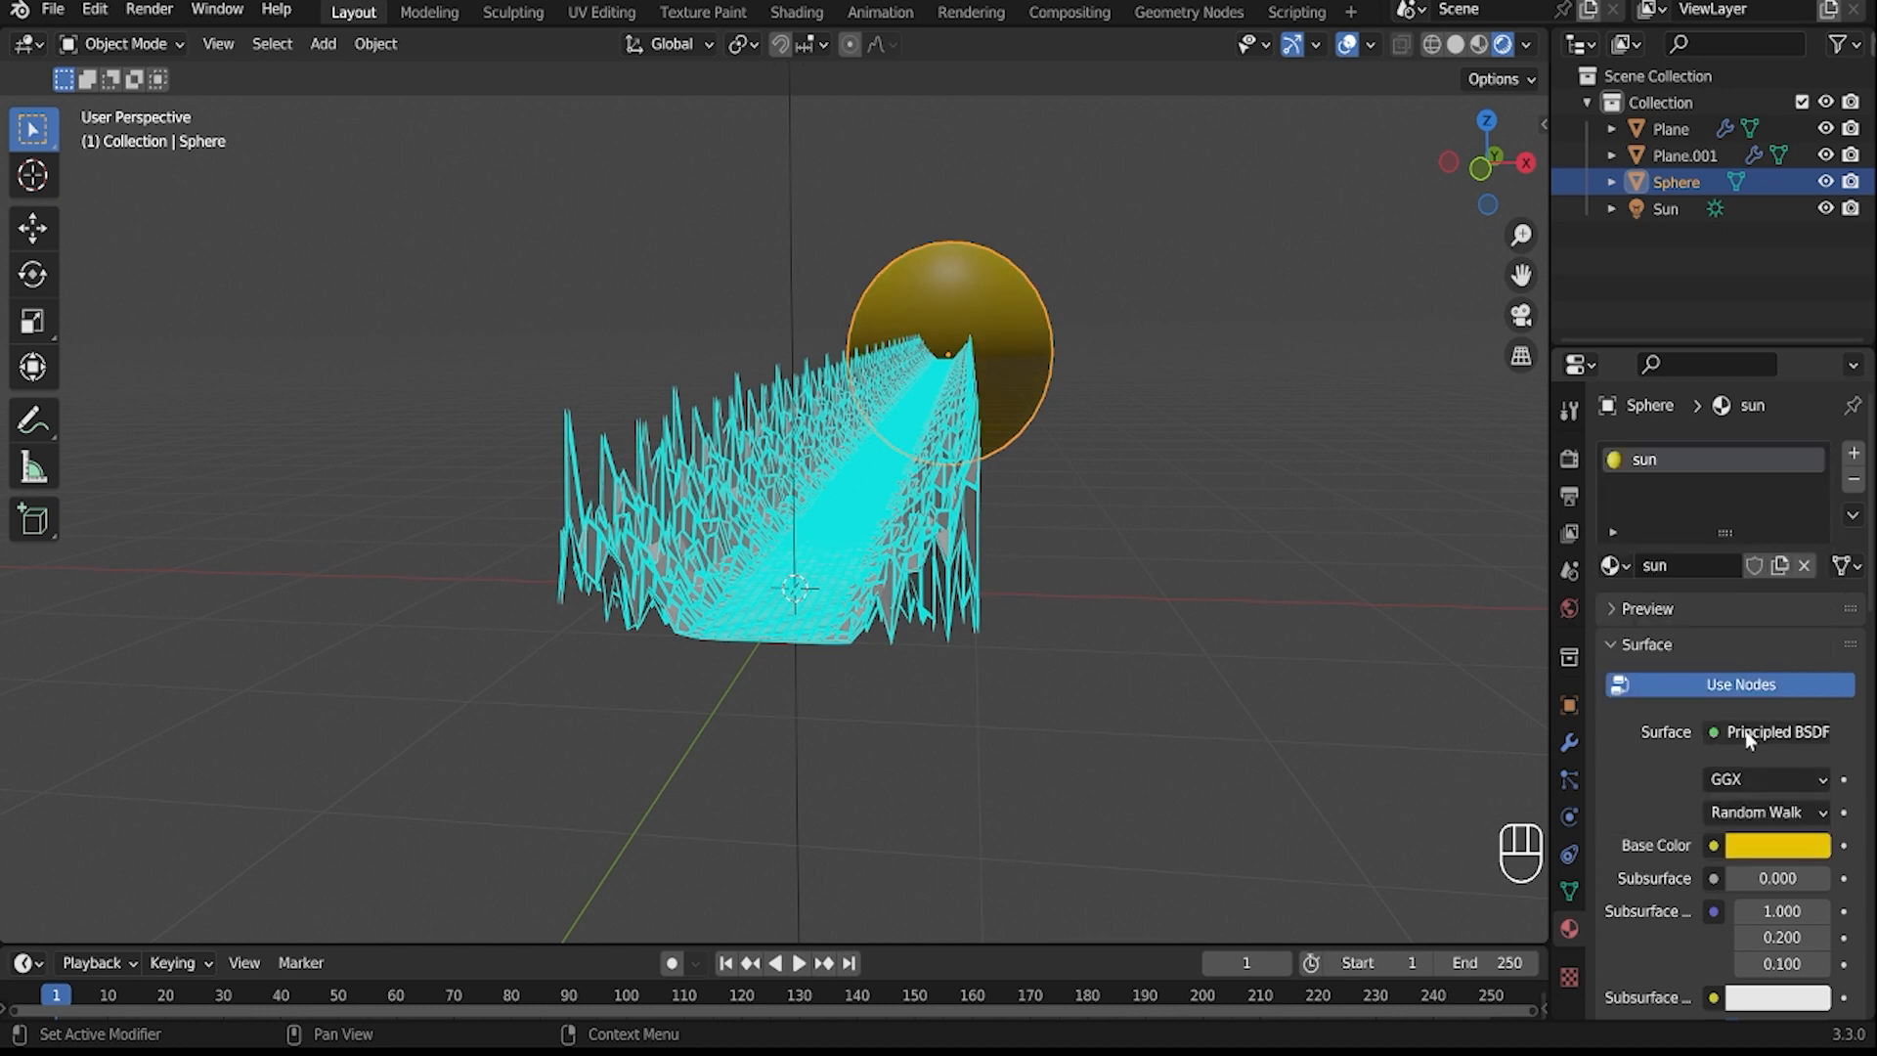
click(1748, 733)
click(1541, 195)
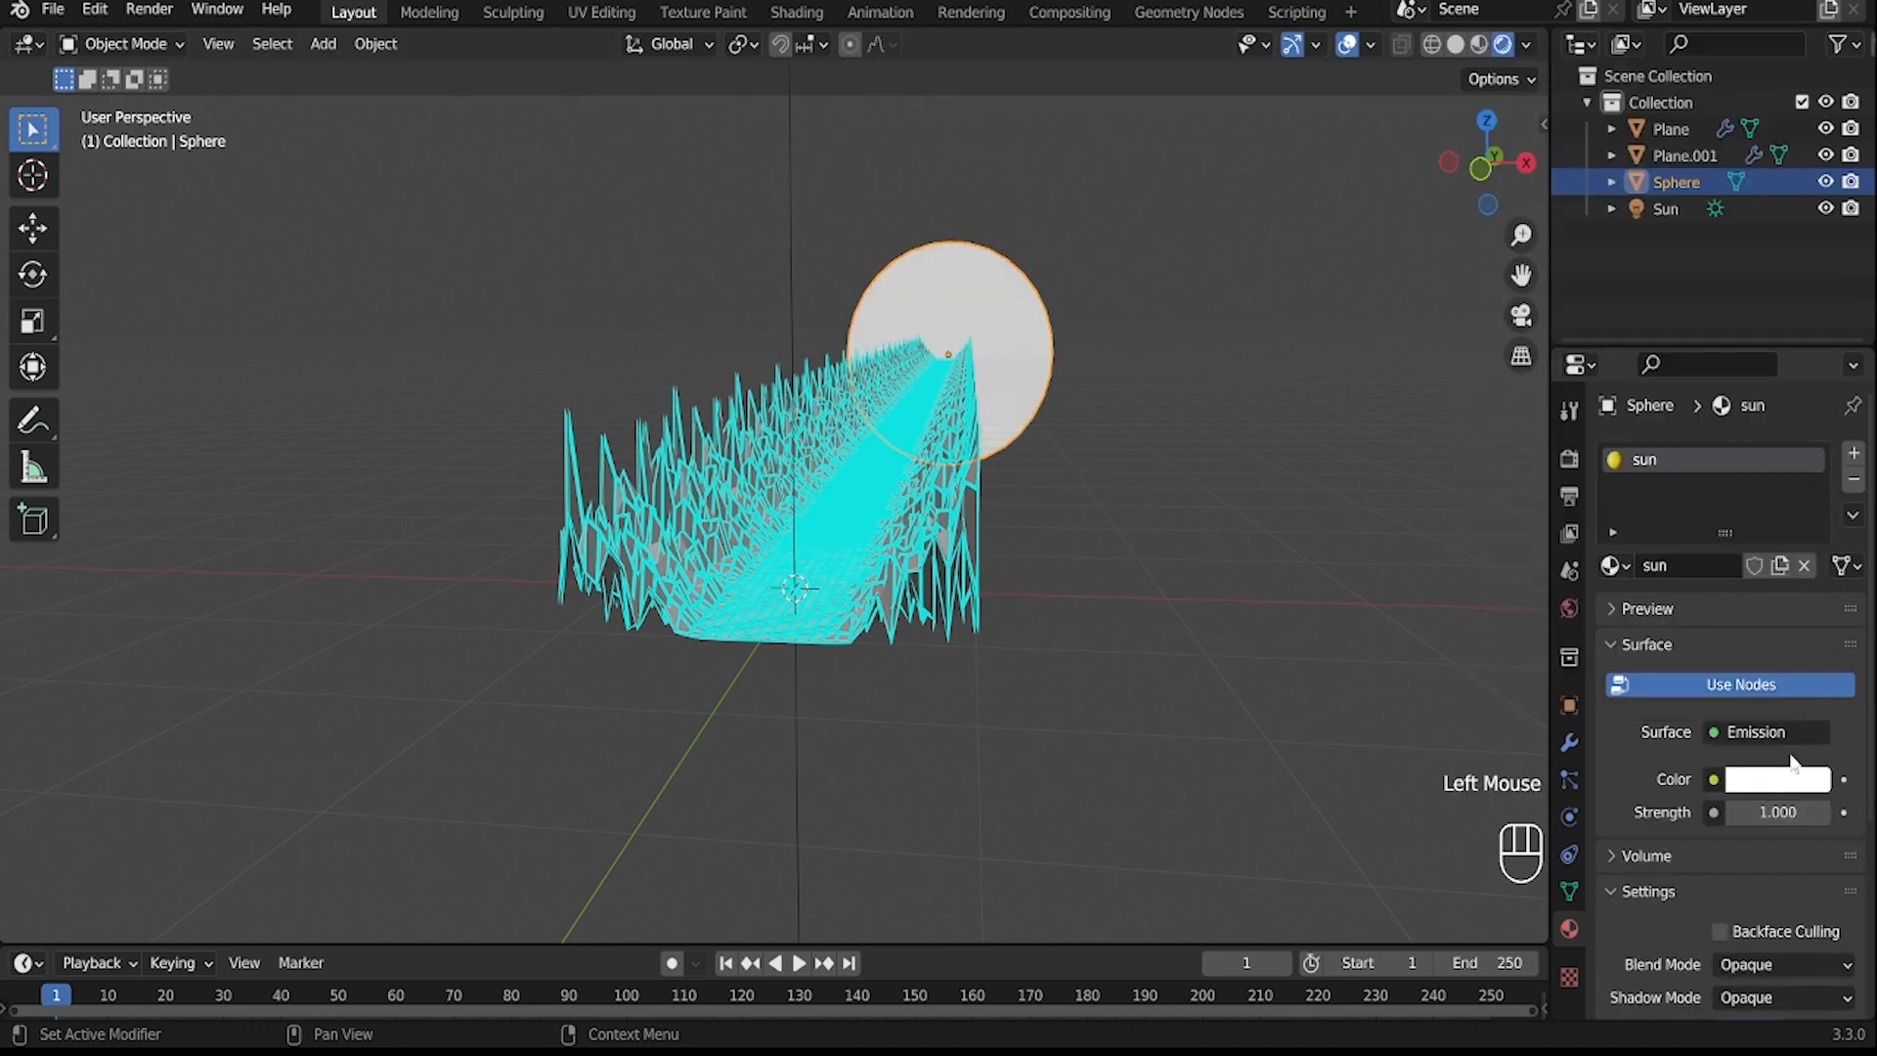
click(1778, 780)
click(1647, 537)
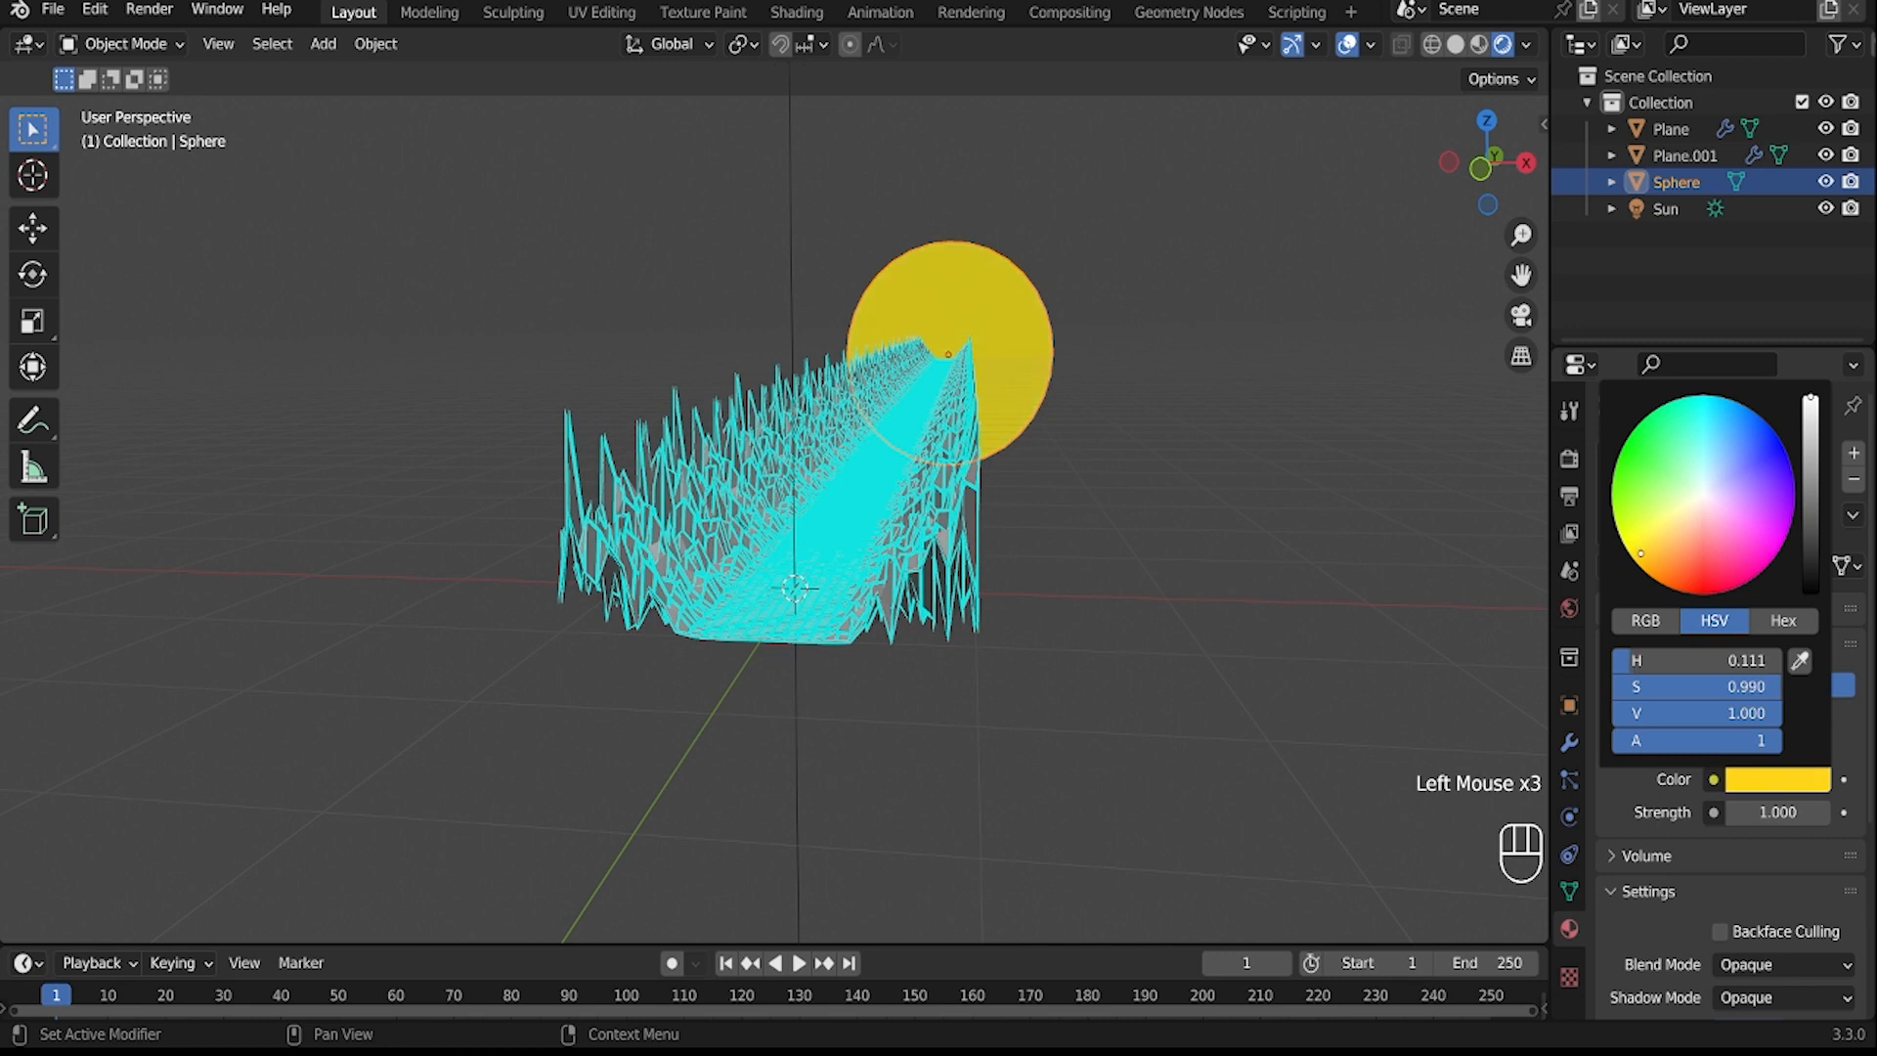
shift+middle_drag(1210, 519, 1163, 556)
- Shift the sun material's emission color to orange and raise its strength to 4.6
click(1799, 781)
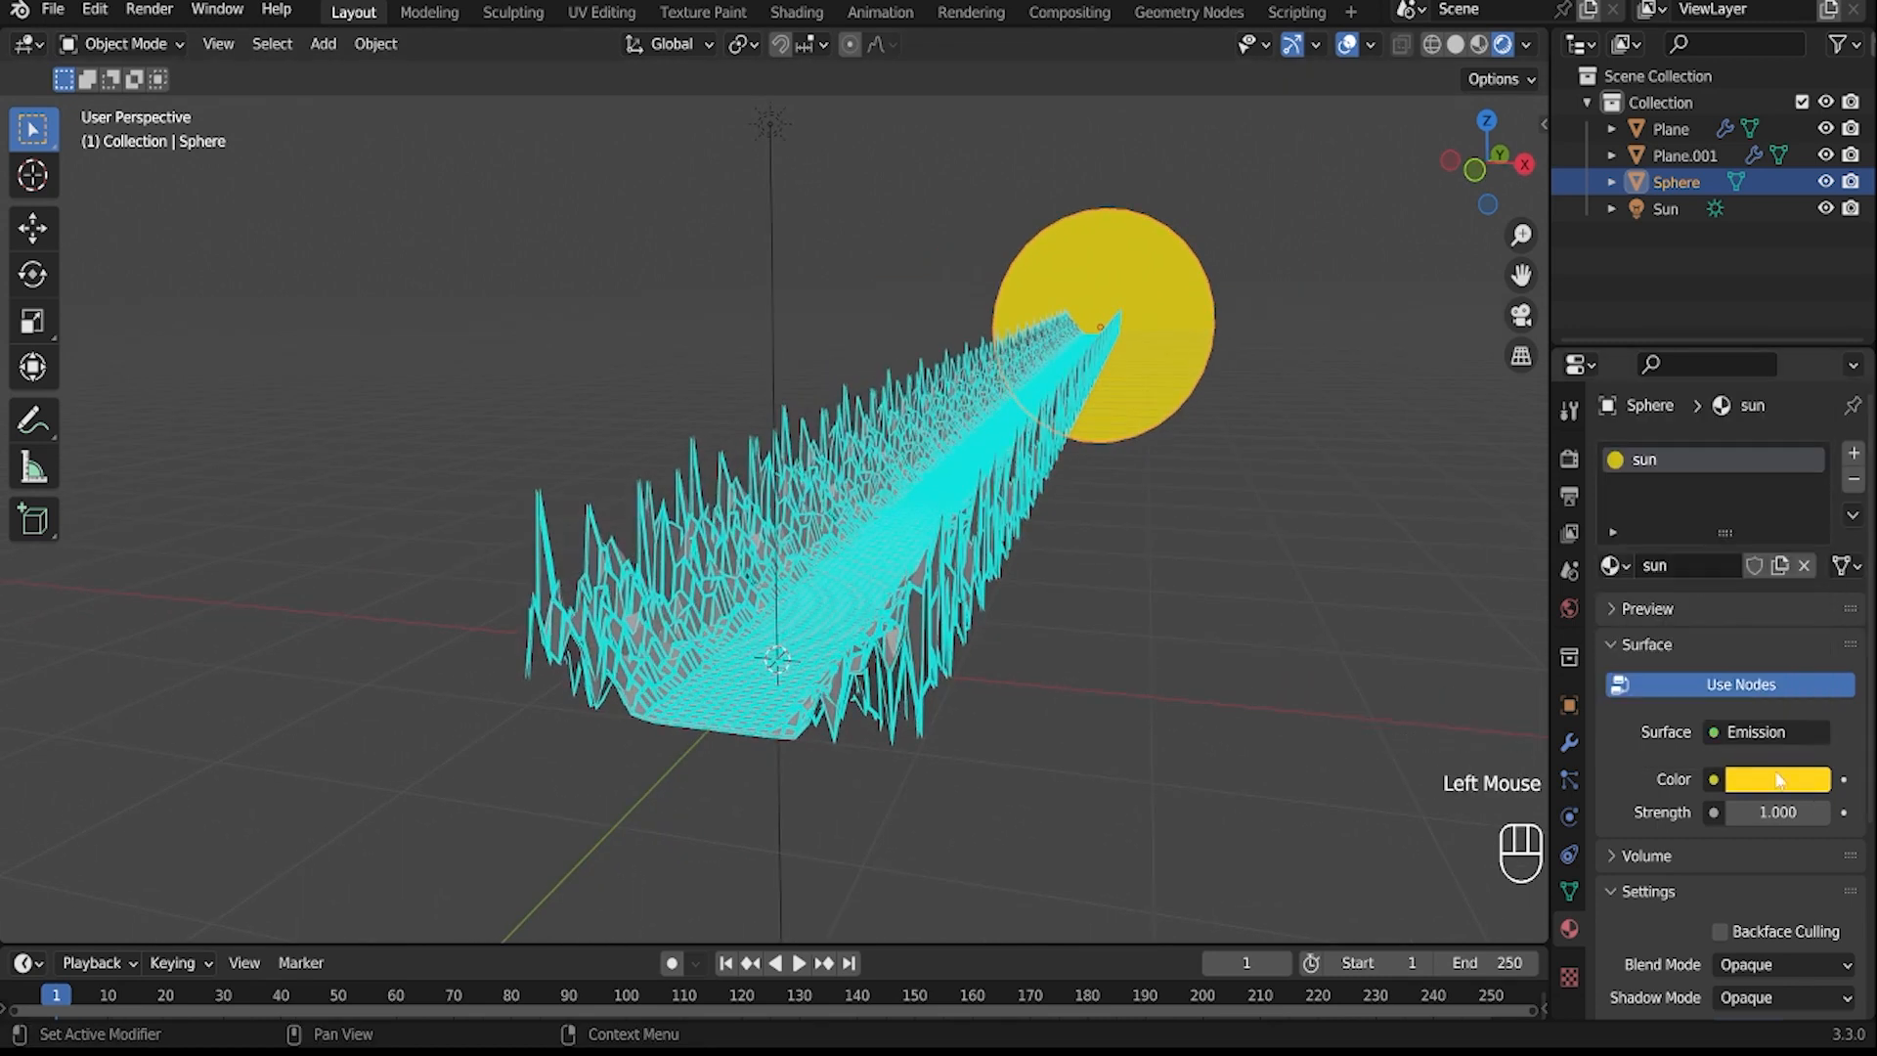
click(1789, 780)
drag(1647, 561, 1652, 573)
drag(1816, 814, 1869, 814)
middle_drag(1651, 782, 1031, 711)
scroll(1085, 514, down, 2)
shift+middle_drag(1115, 411, 831, 714)
scroll(831, 714, up, 2)
- Add a camera at the origin and raise it about 0.85 m along Z
key(shift+a)
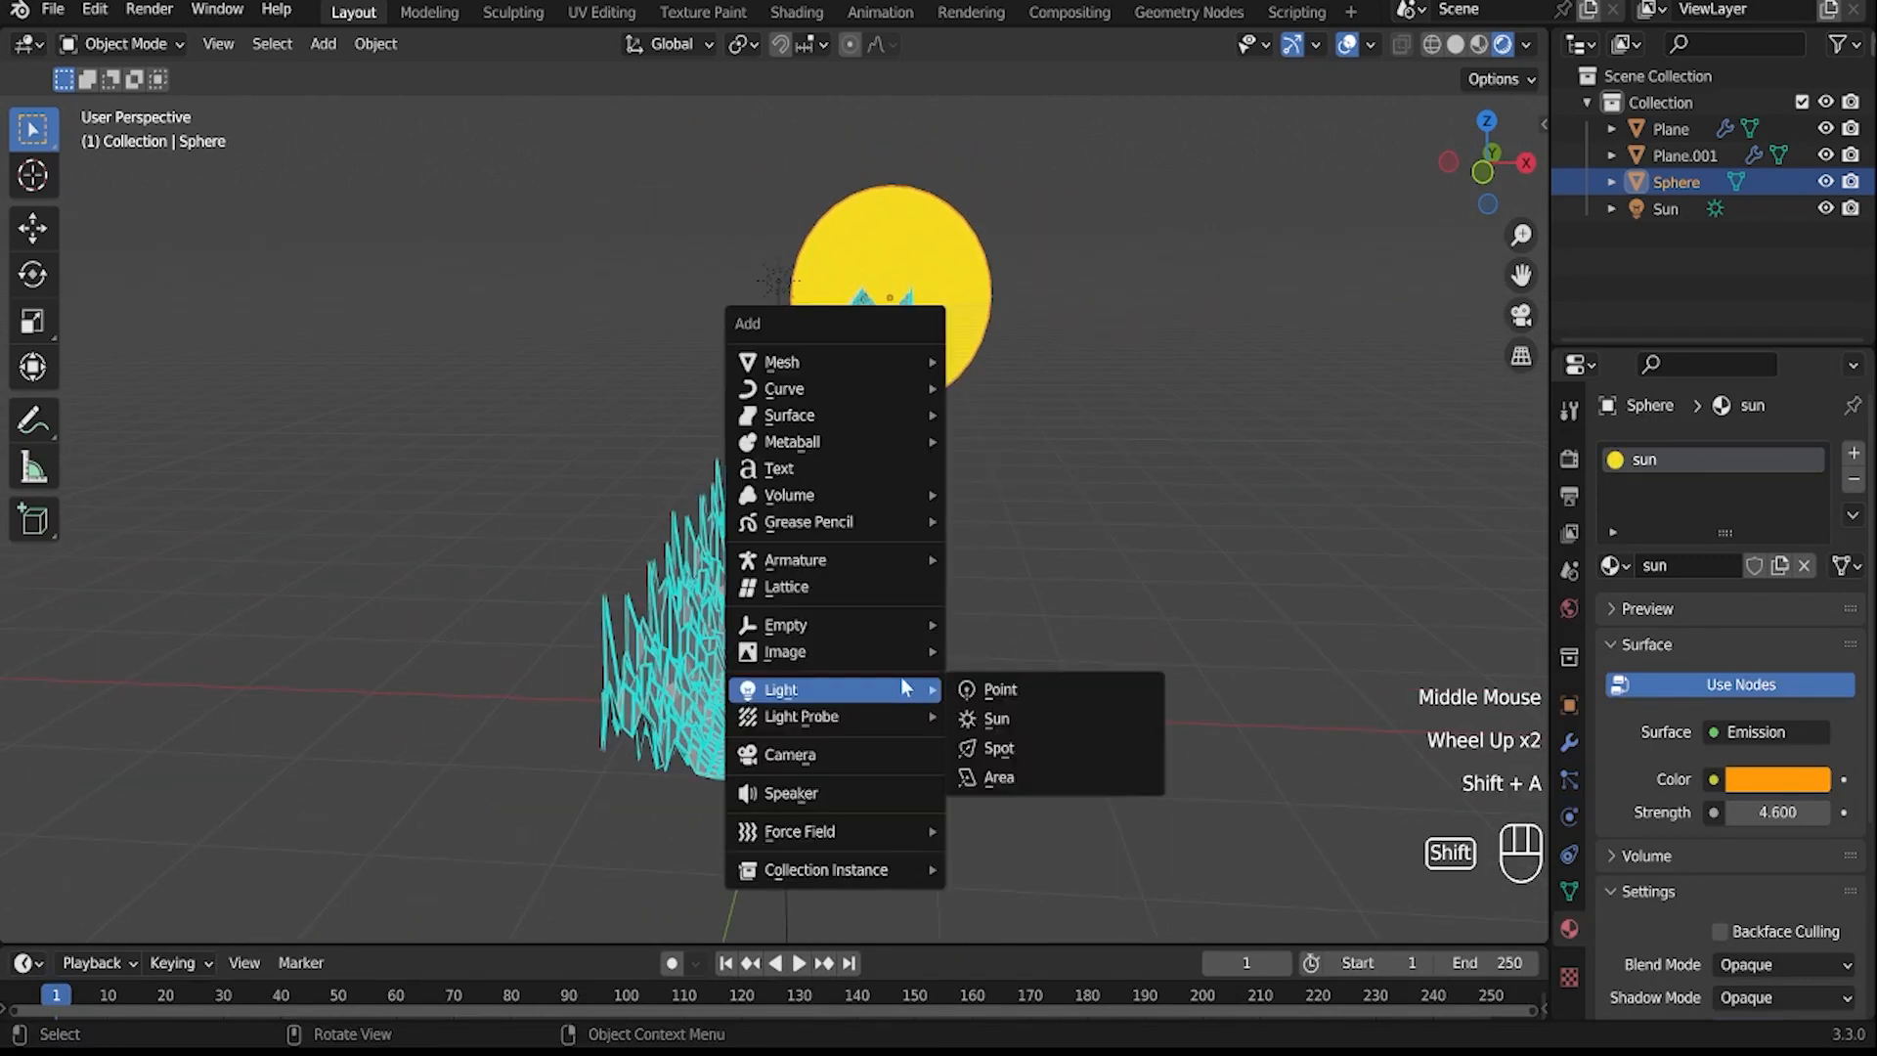
mouse_move(826, 717)
click(790, 754)
shift+middle_drag(867, 683, 880, 699)
scroll(883, 702, up, 1)
key(g)
key(z)
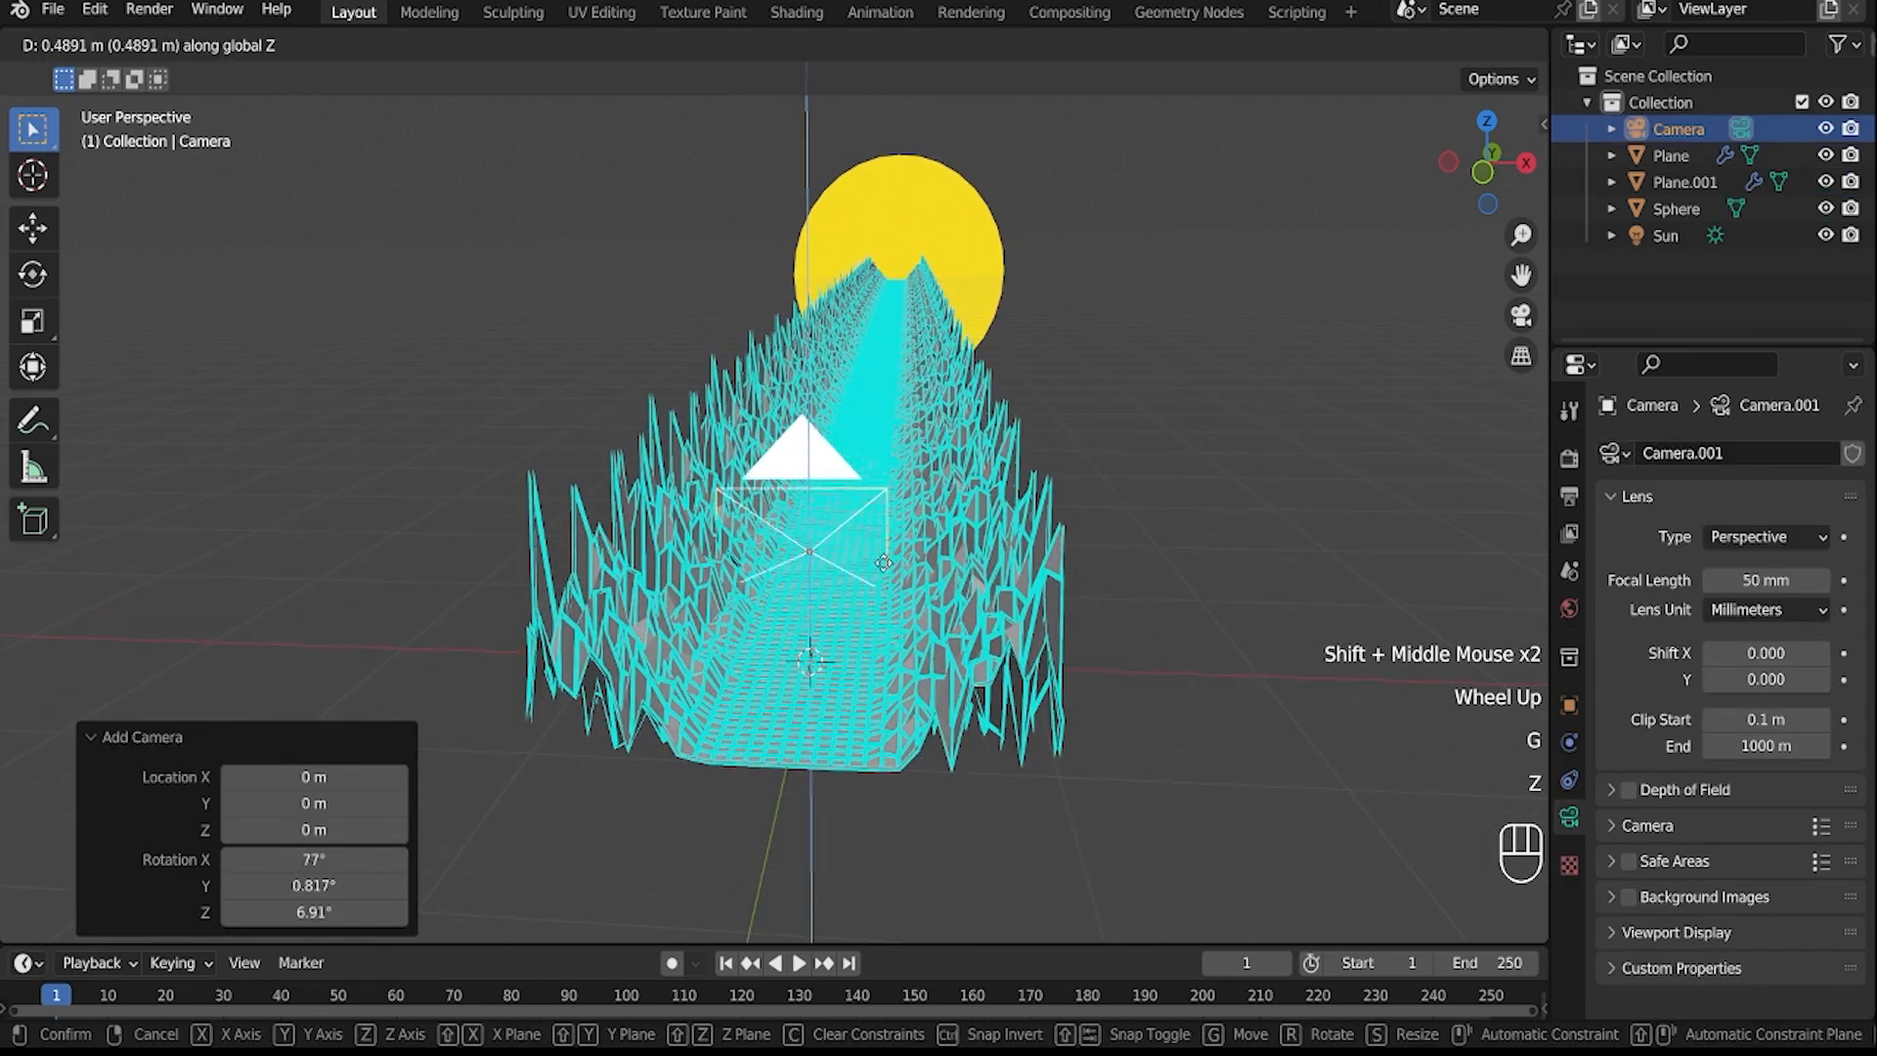
click(1259, 504)
- Rotate the camera by -5° about the global Z axis
key(r)
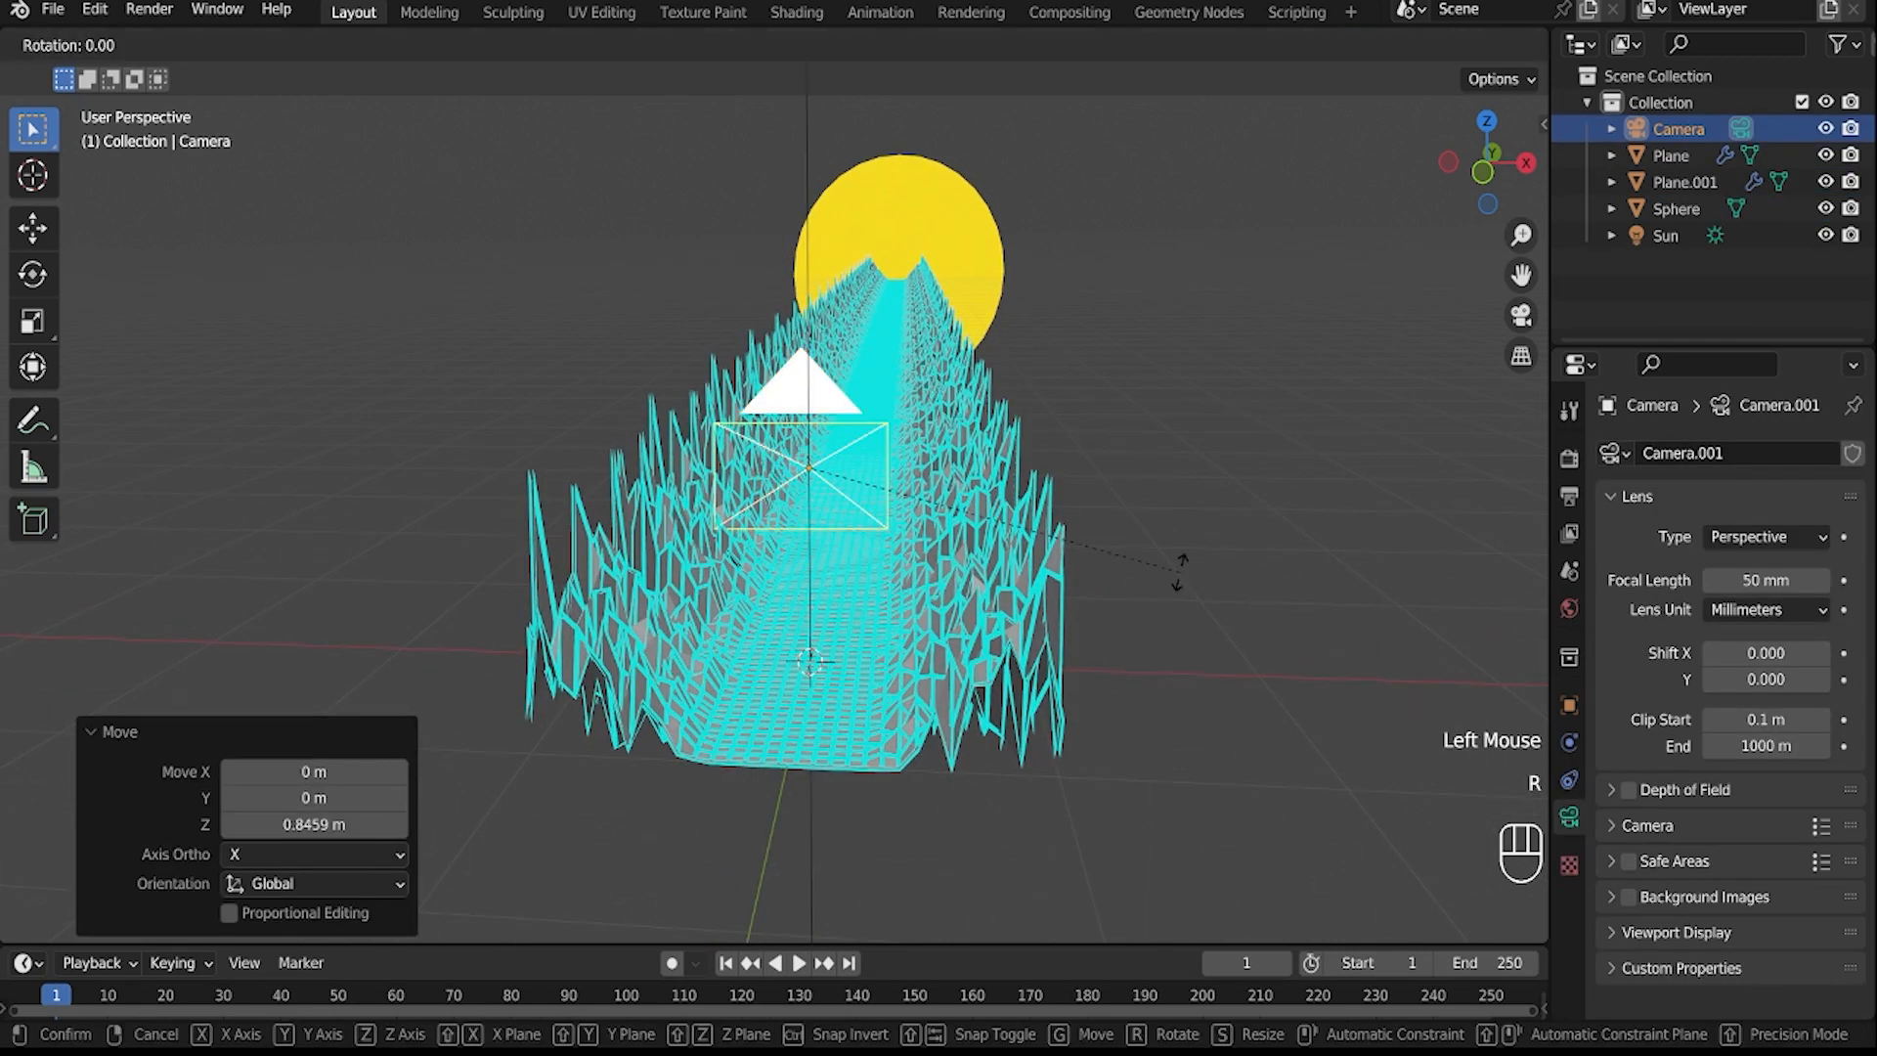
right_click(1179, 625)
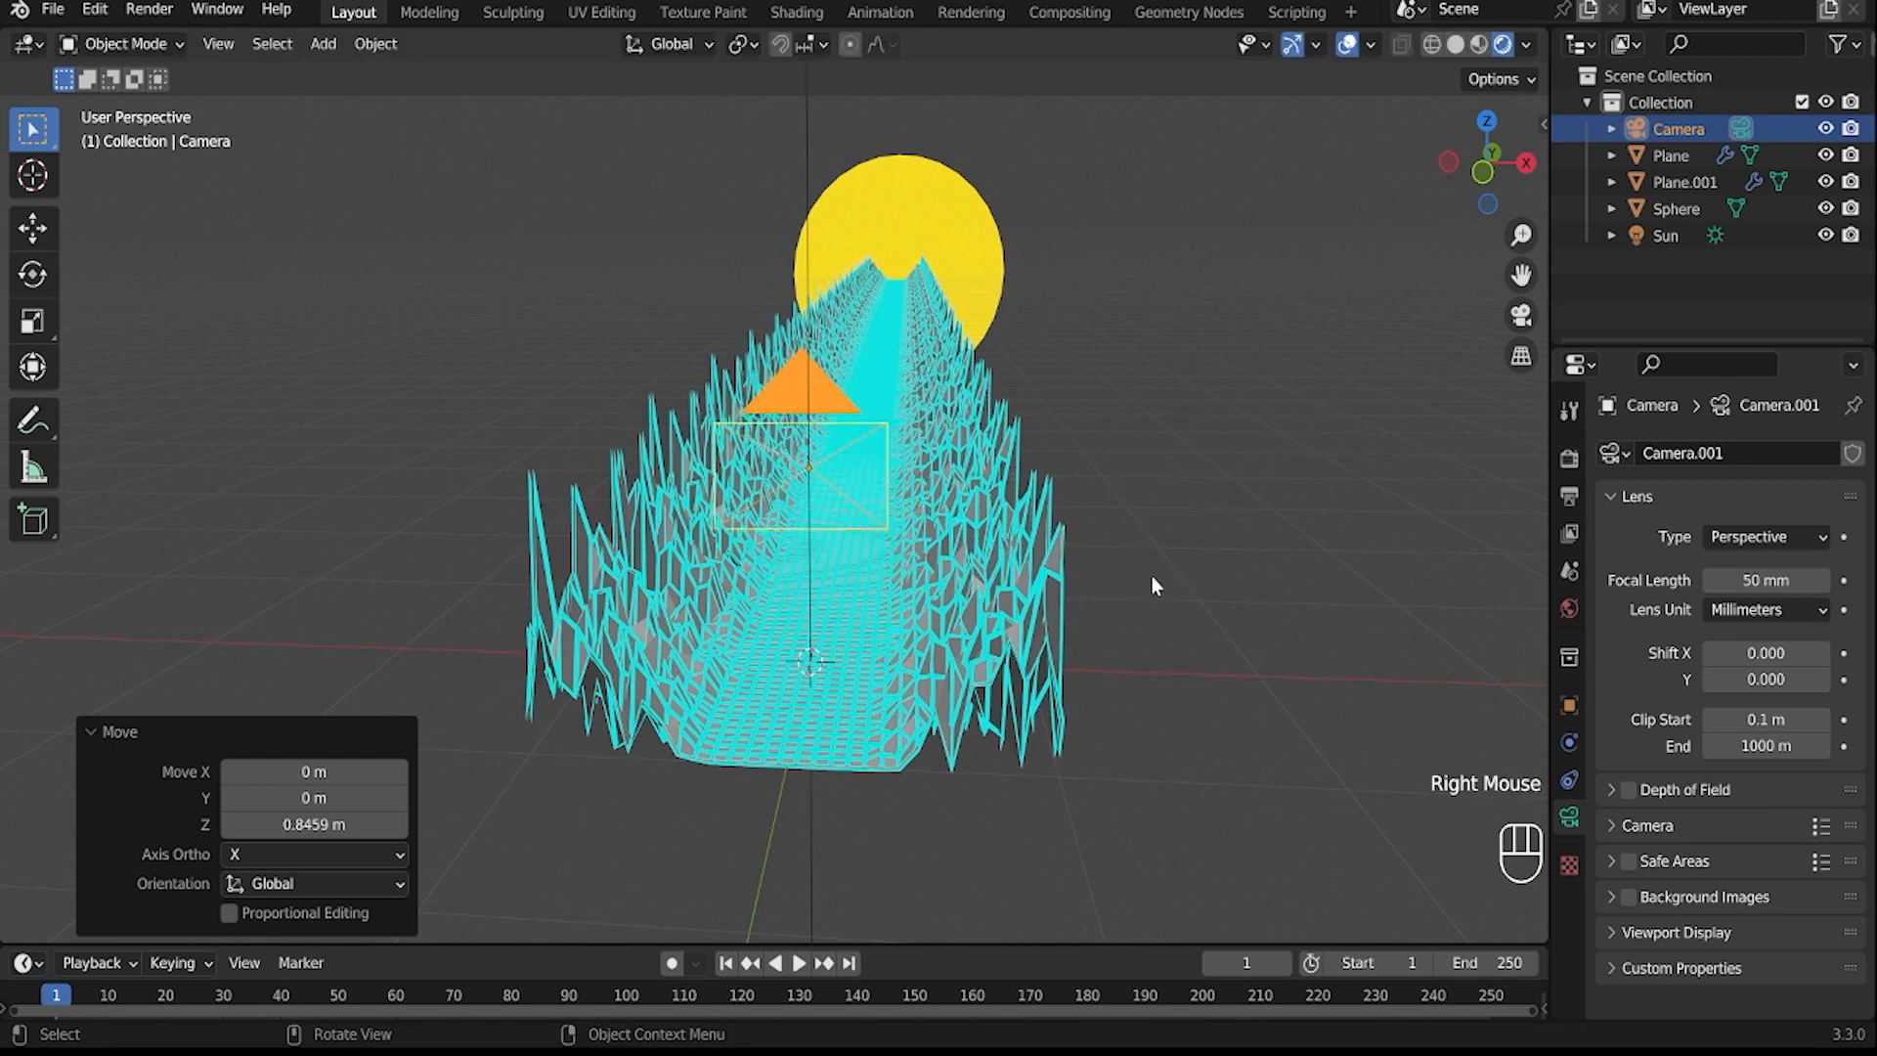
key(r)
key(z)
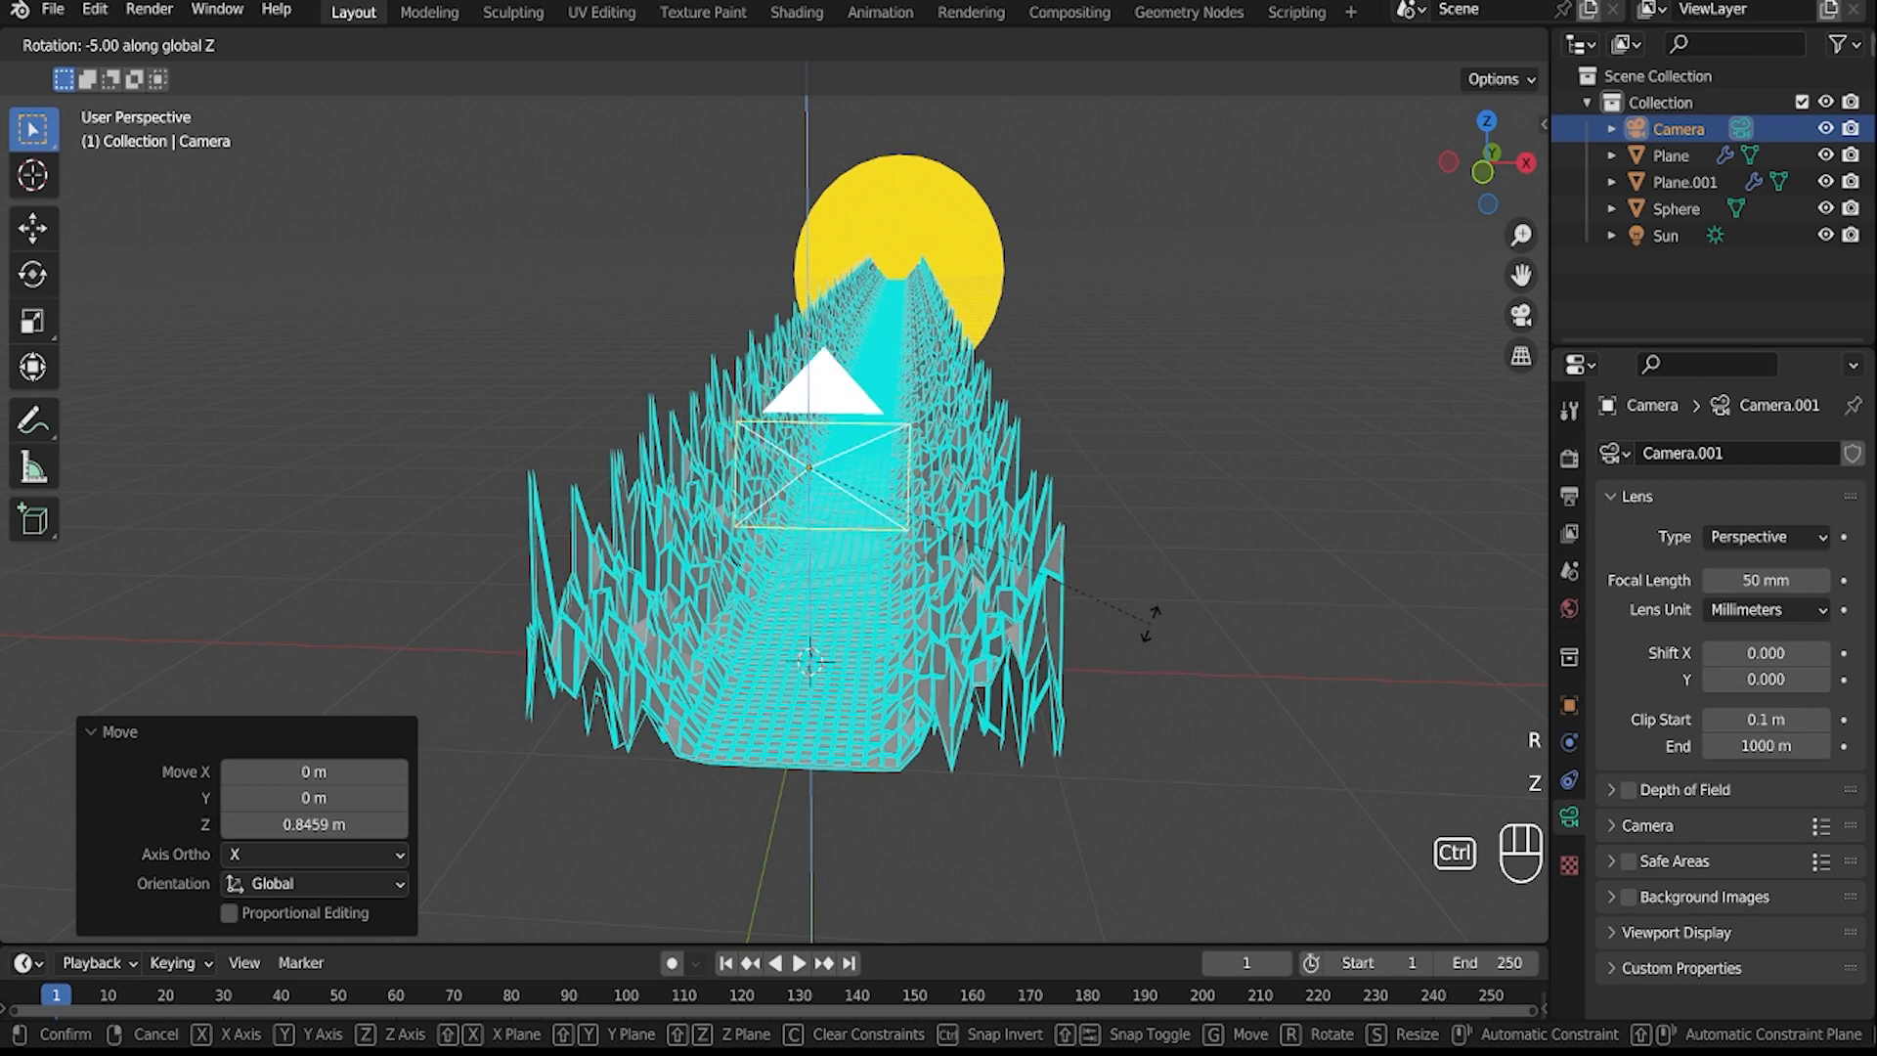
ctrl+click(1150, 626)
- Rotate the camera a further -5° about the global Z axis
middle_drag(973, 599, 851, 622)
key(r)
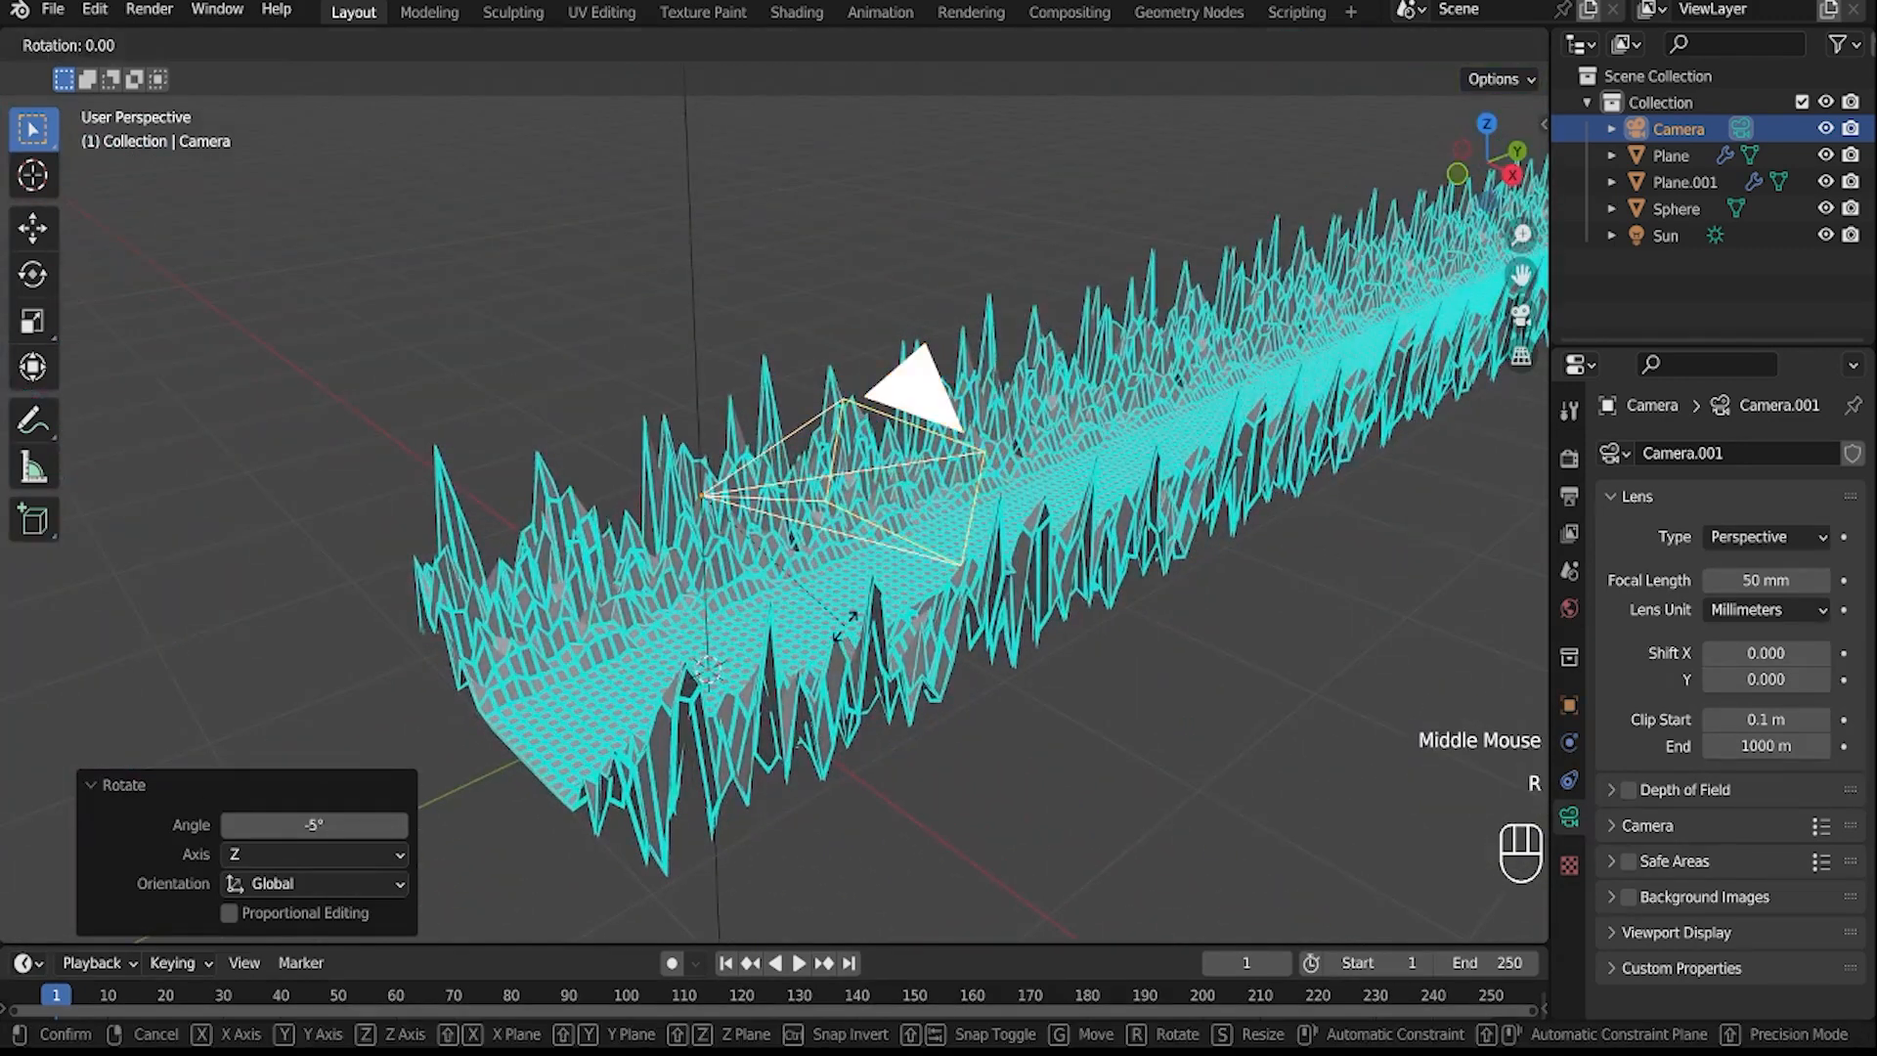
key(z)
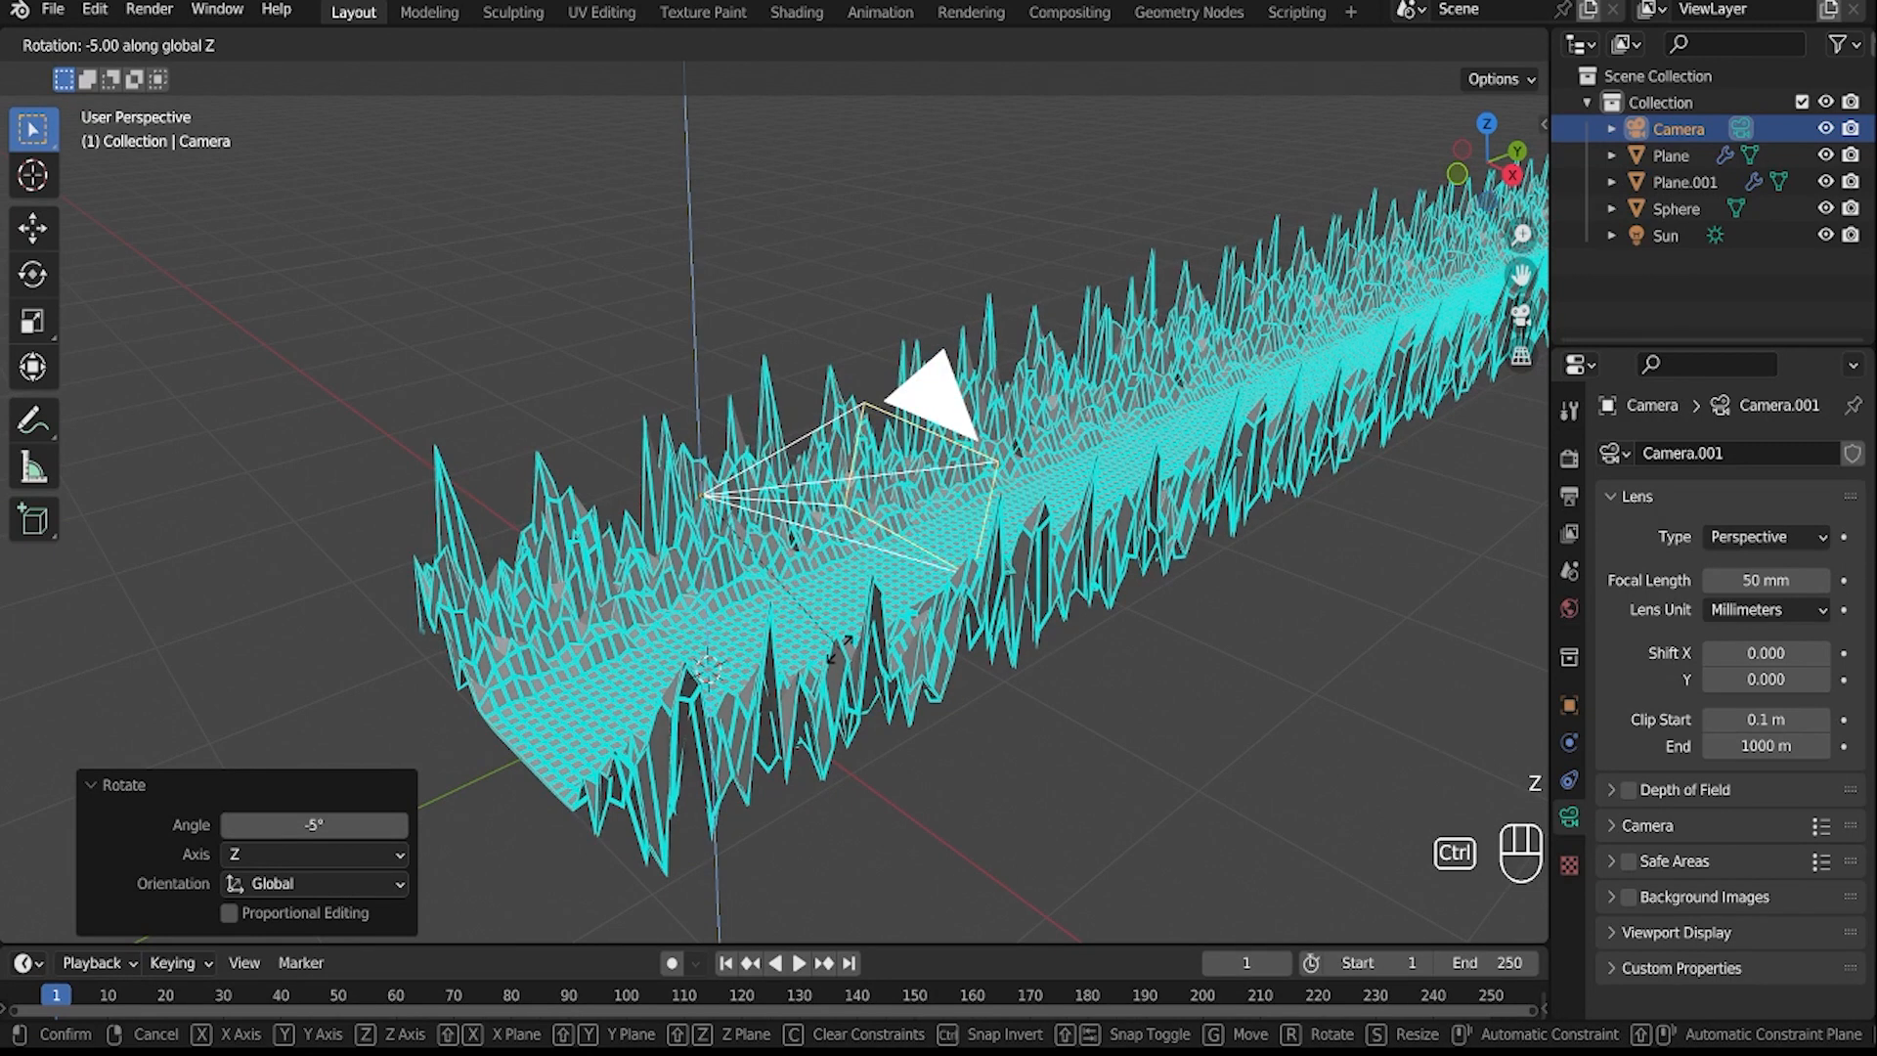
ctrl+click(839, 647)
middle_drag(839, 647, 1033, 606)
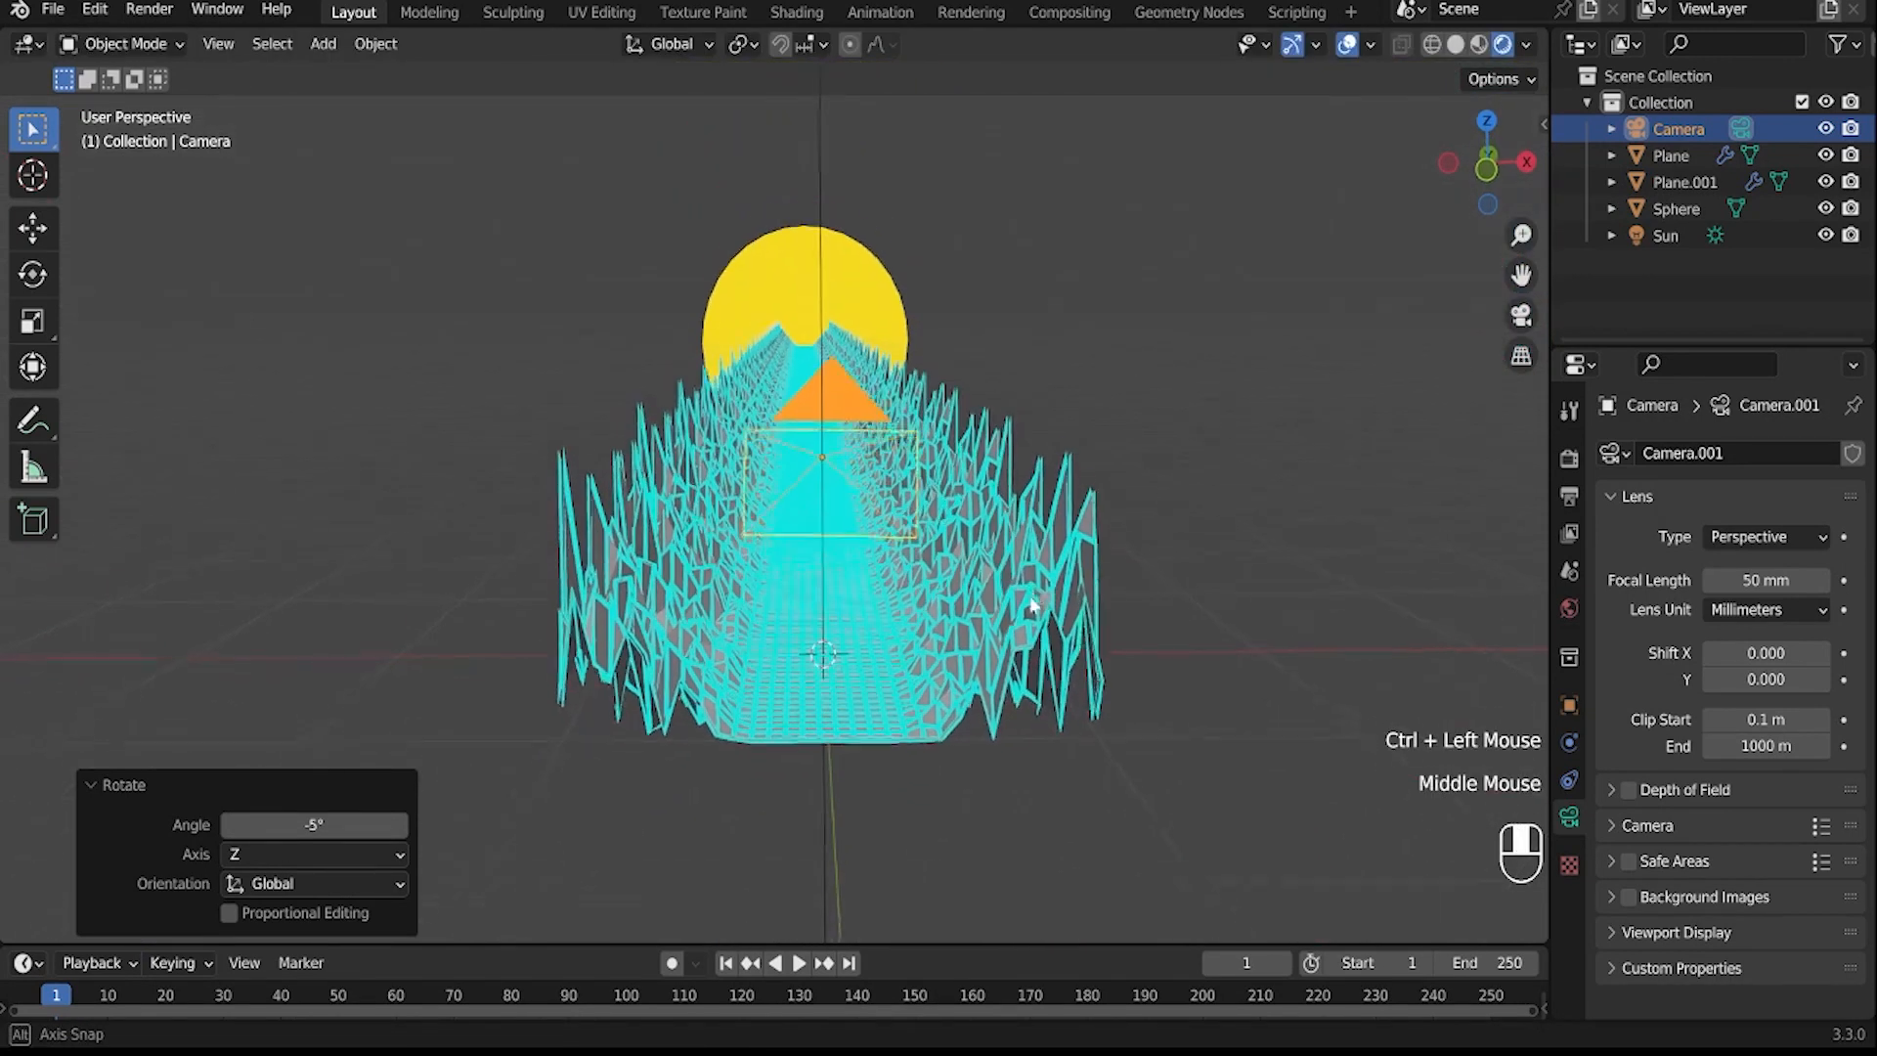
scroll(1022, 599, up, 2)
key(r)
right_click(1022, 598)
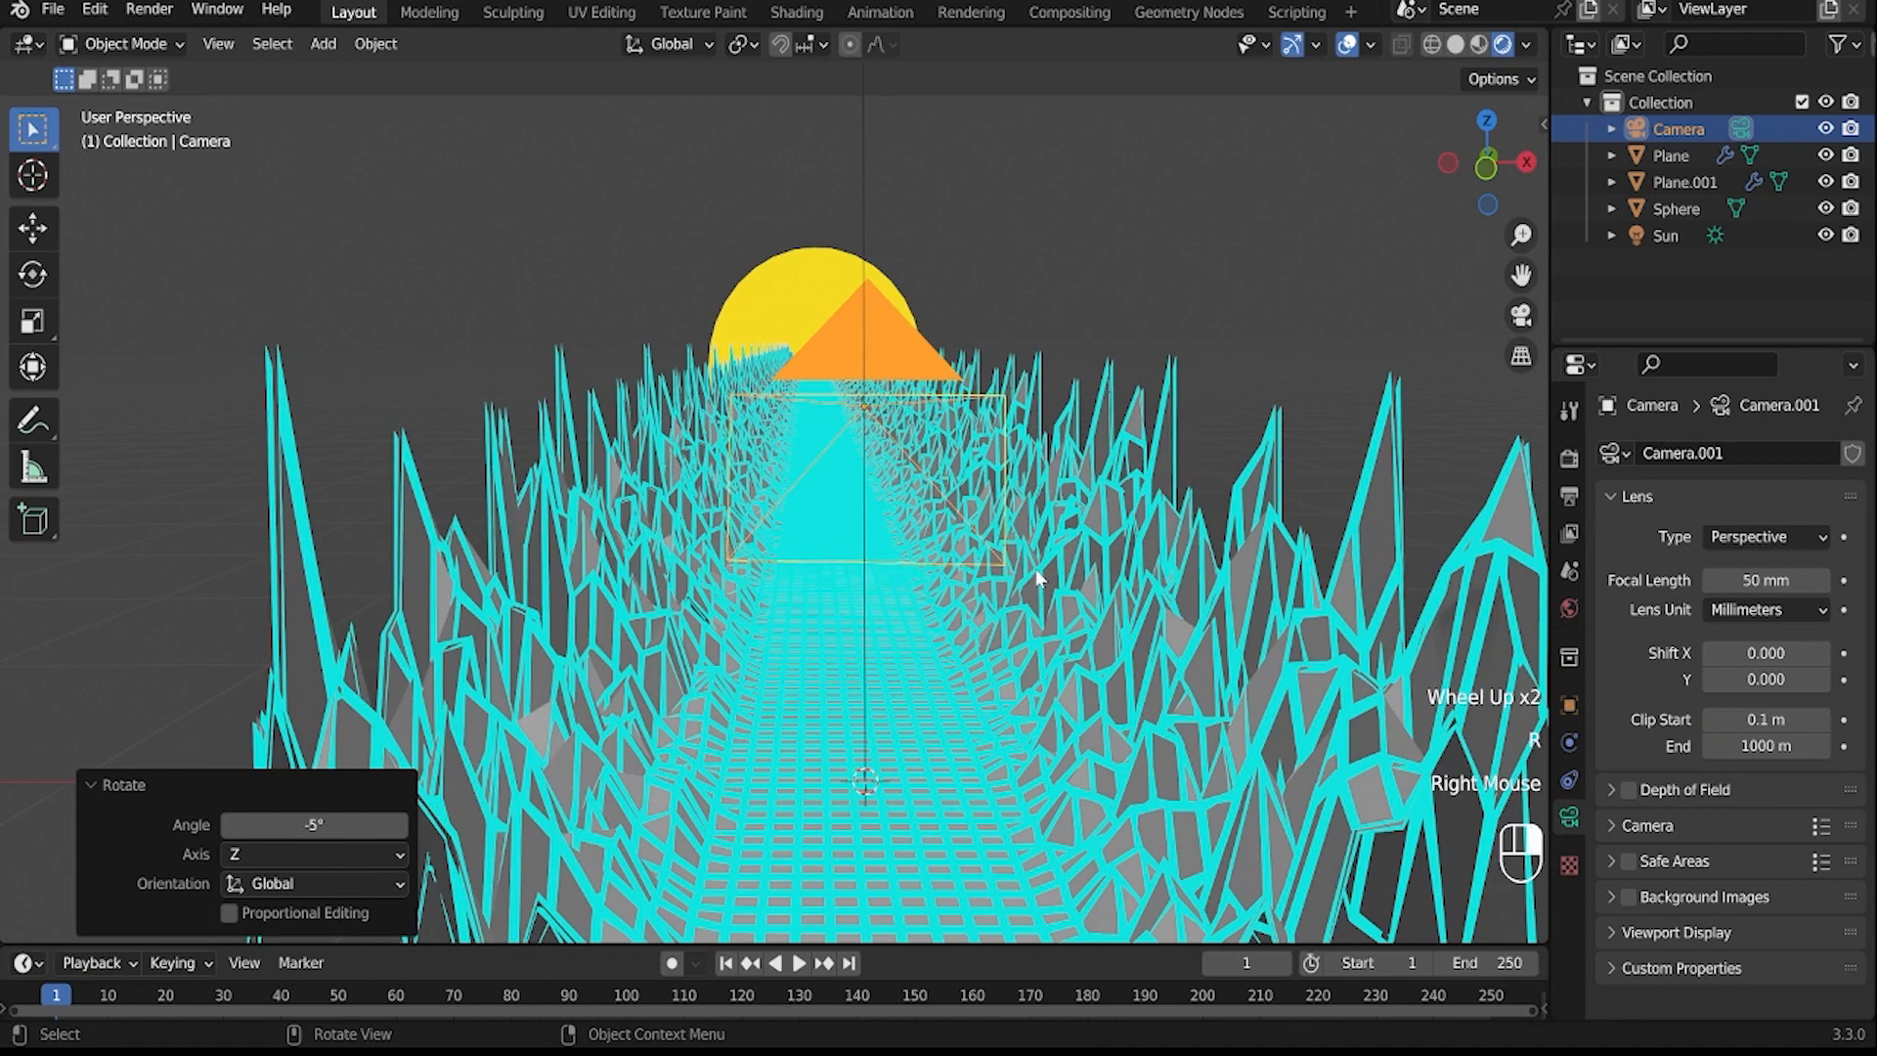
- Rotate the camera about 3.5° around the global Z axis from the front view so it points straight down the valley
click(1486, 168)
scroll(1039, 463, up, 2)
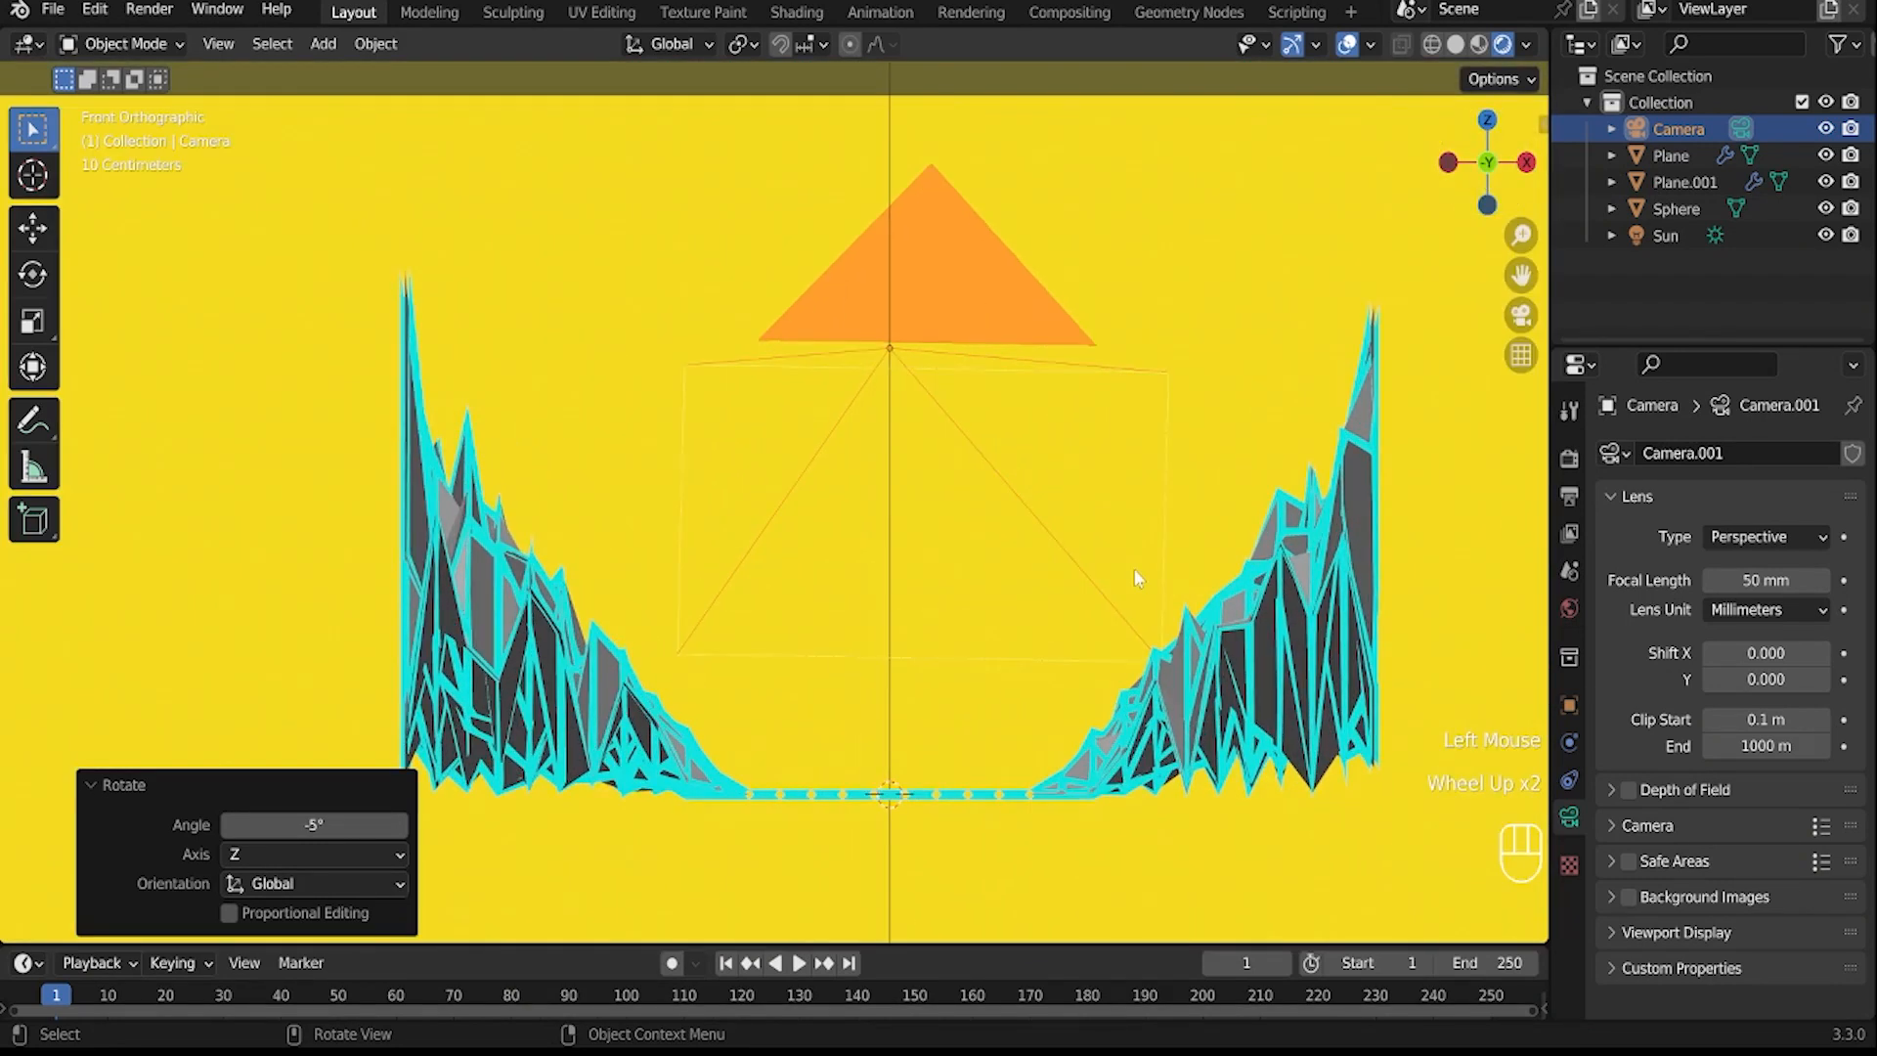
key(t)
click(888, 351)
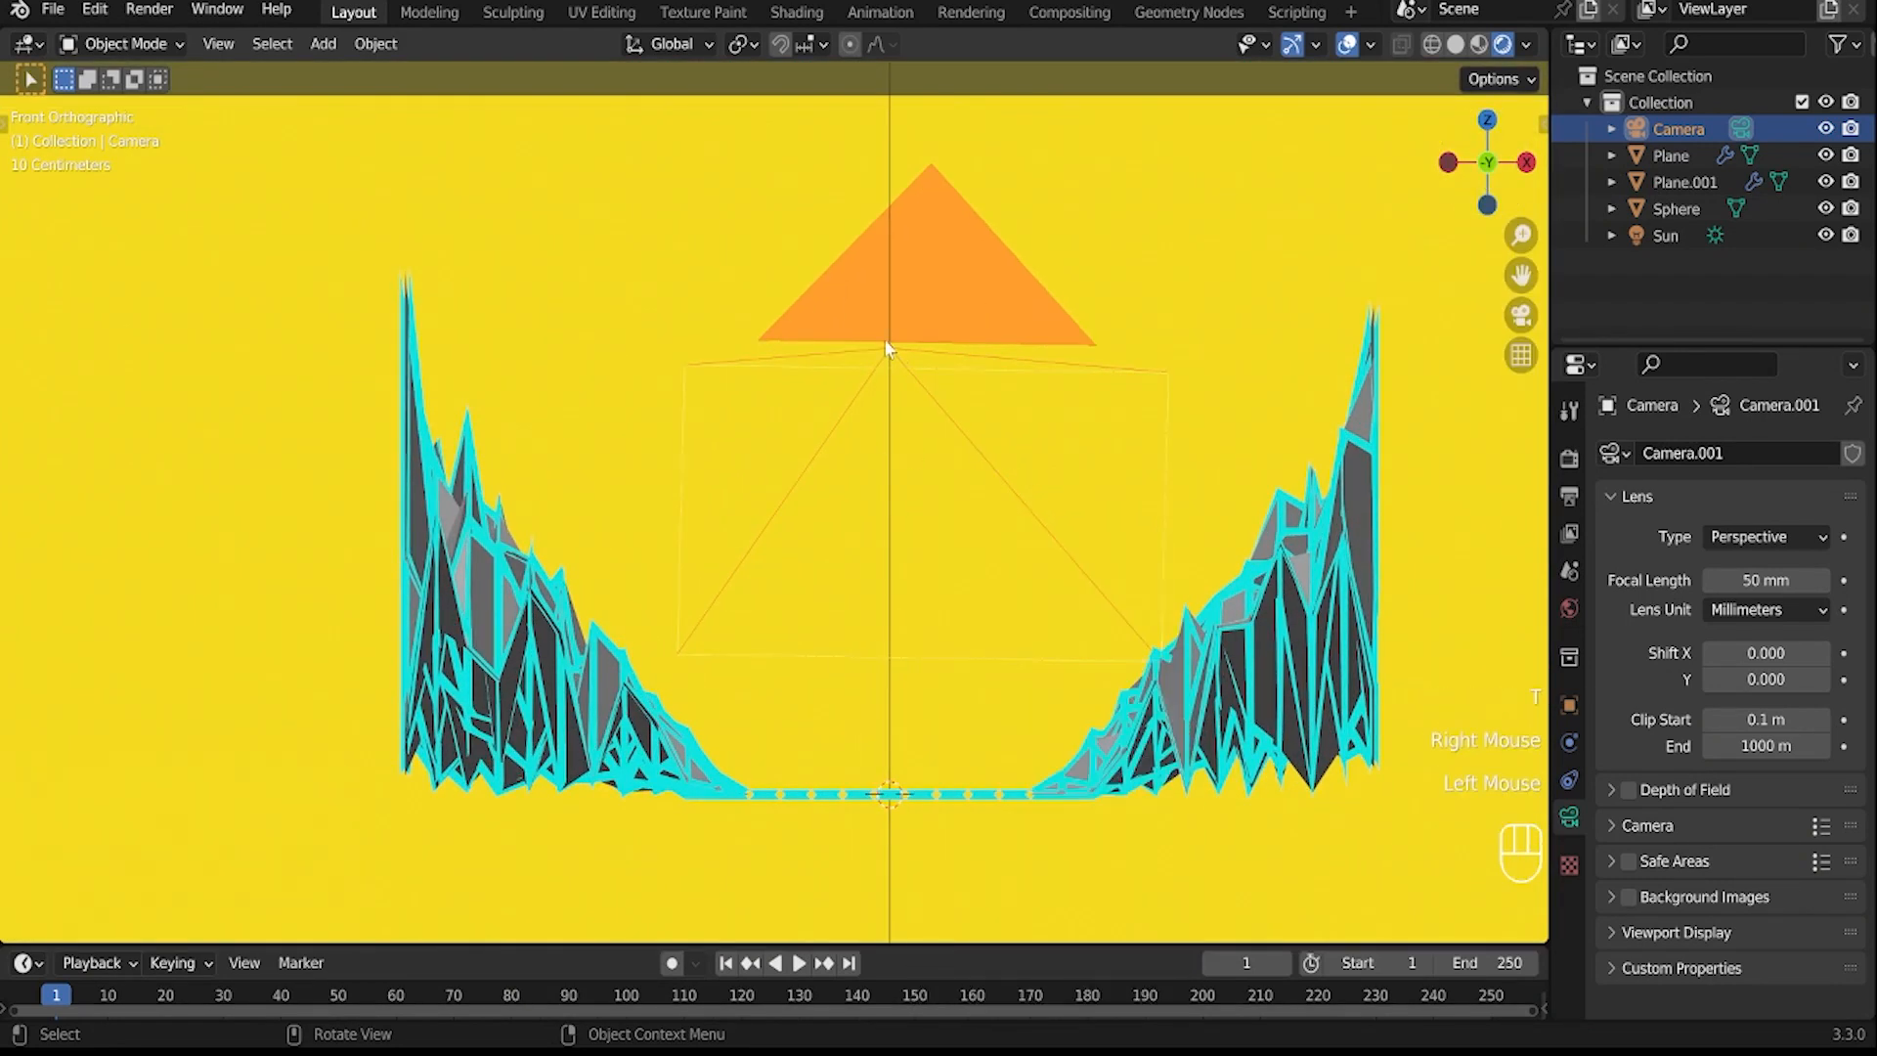
key(r)
key(z)
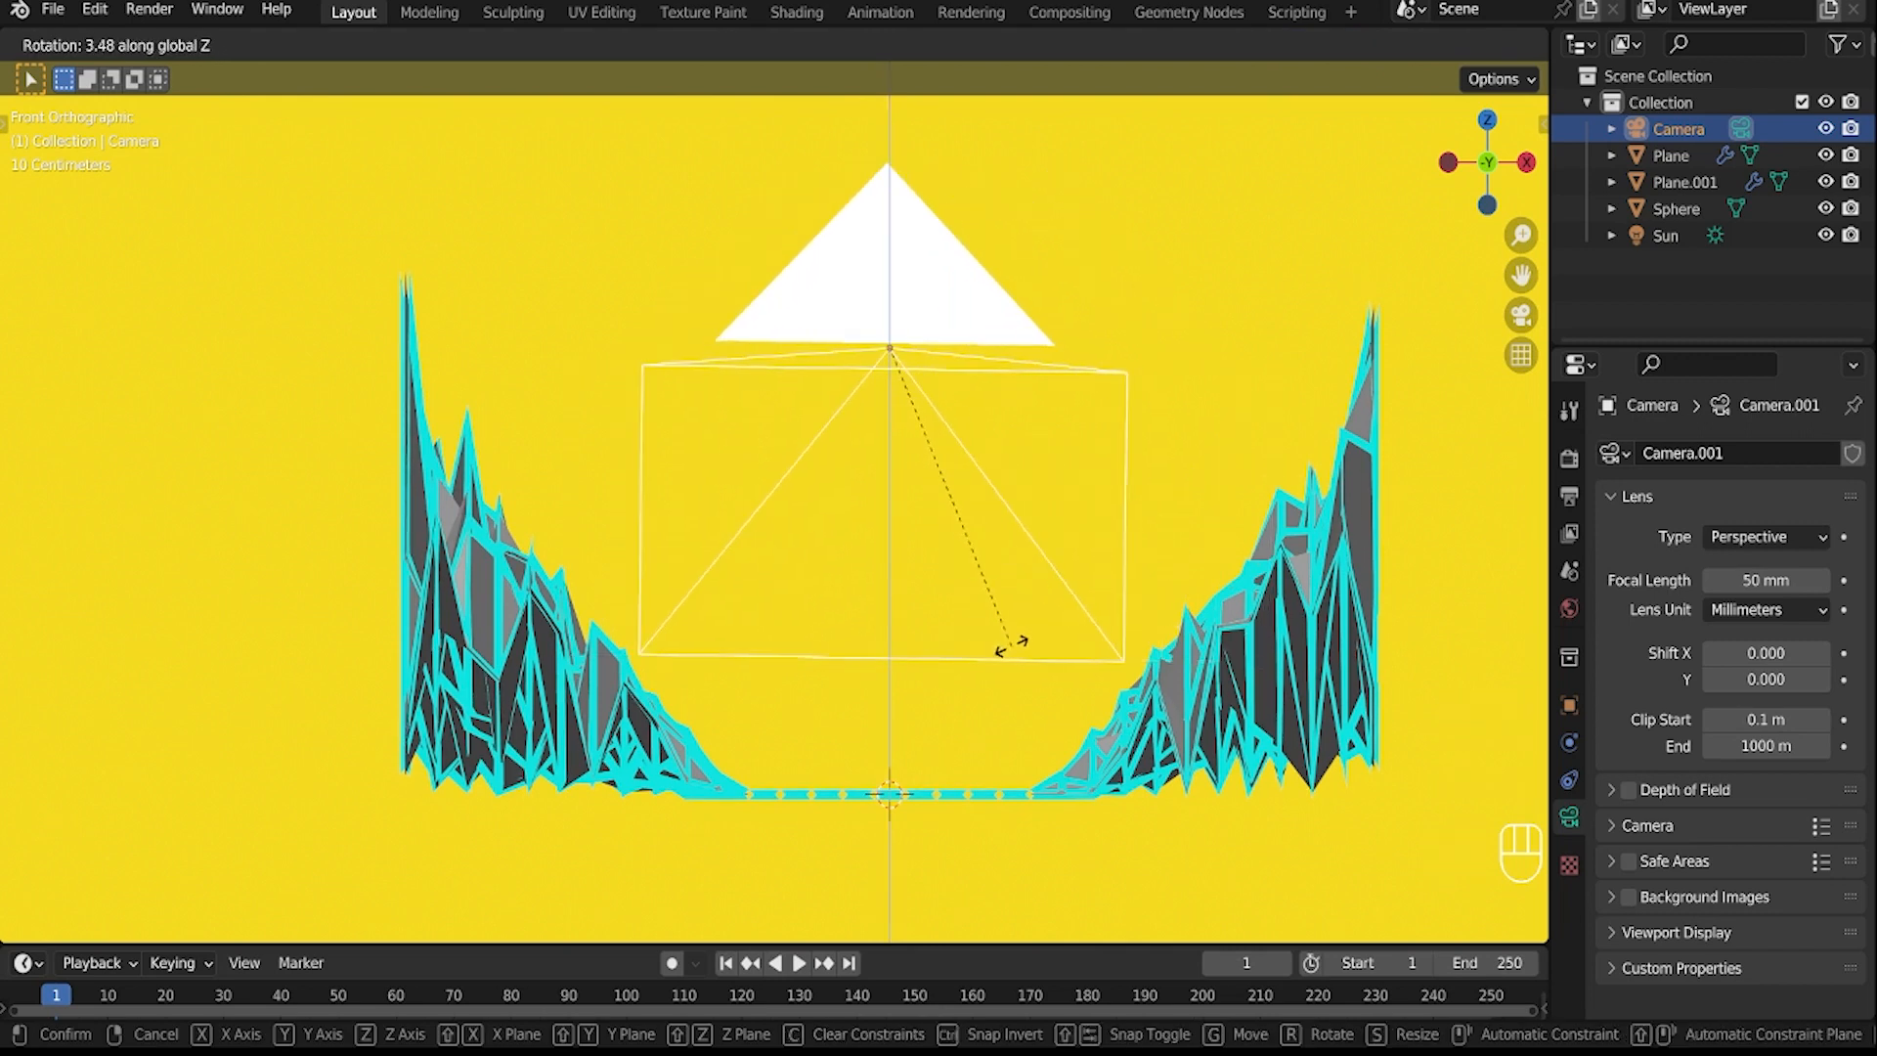
click(1012, 642)
- Look through the active camera and raise it about 0.43 m along Z
middle_drag(1018, 649, 860, 577)
scroll(901, 649, down, 3)
shift+middle_drag(898, 565, 865, 561)
click(229, 51)
mouse_move(328, 309)
click(532, 311)
key(g)
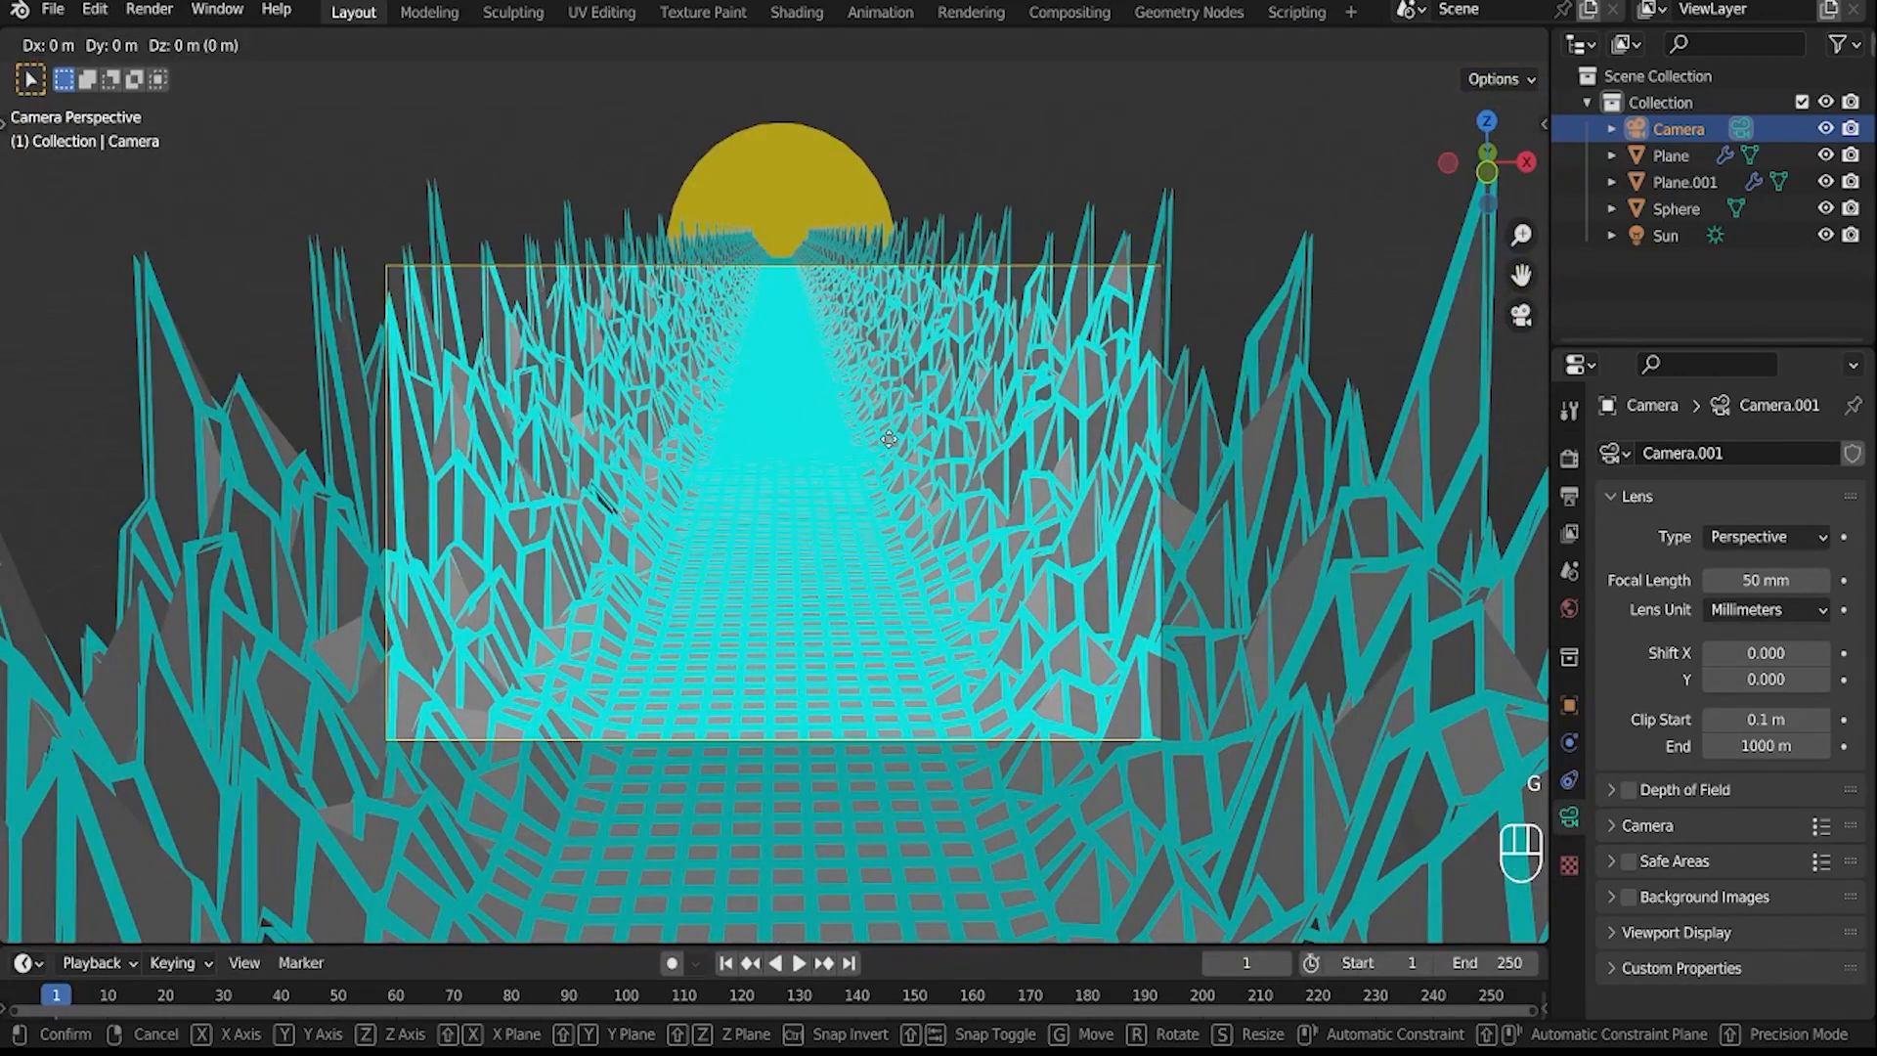
key(z)
click(889, 362)
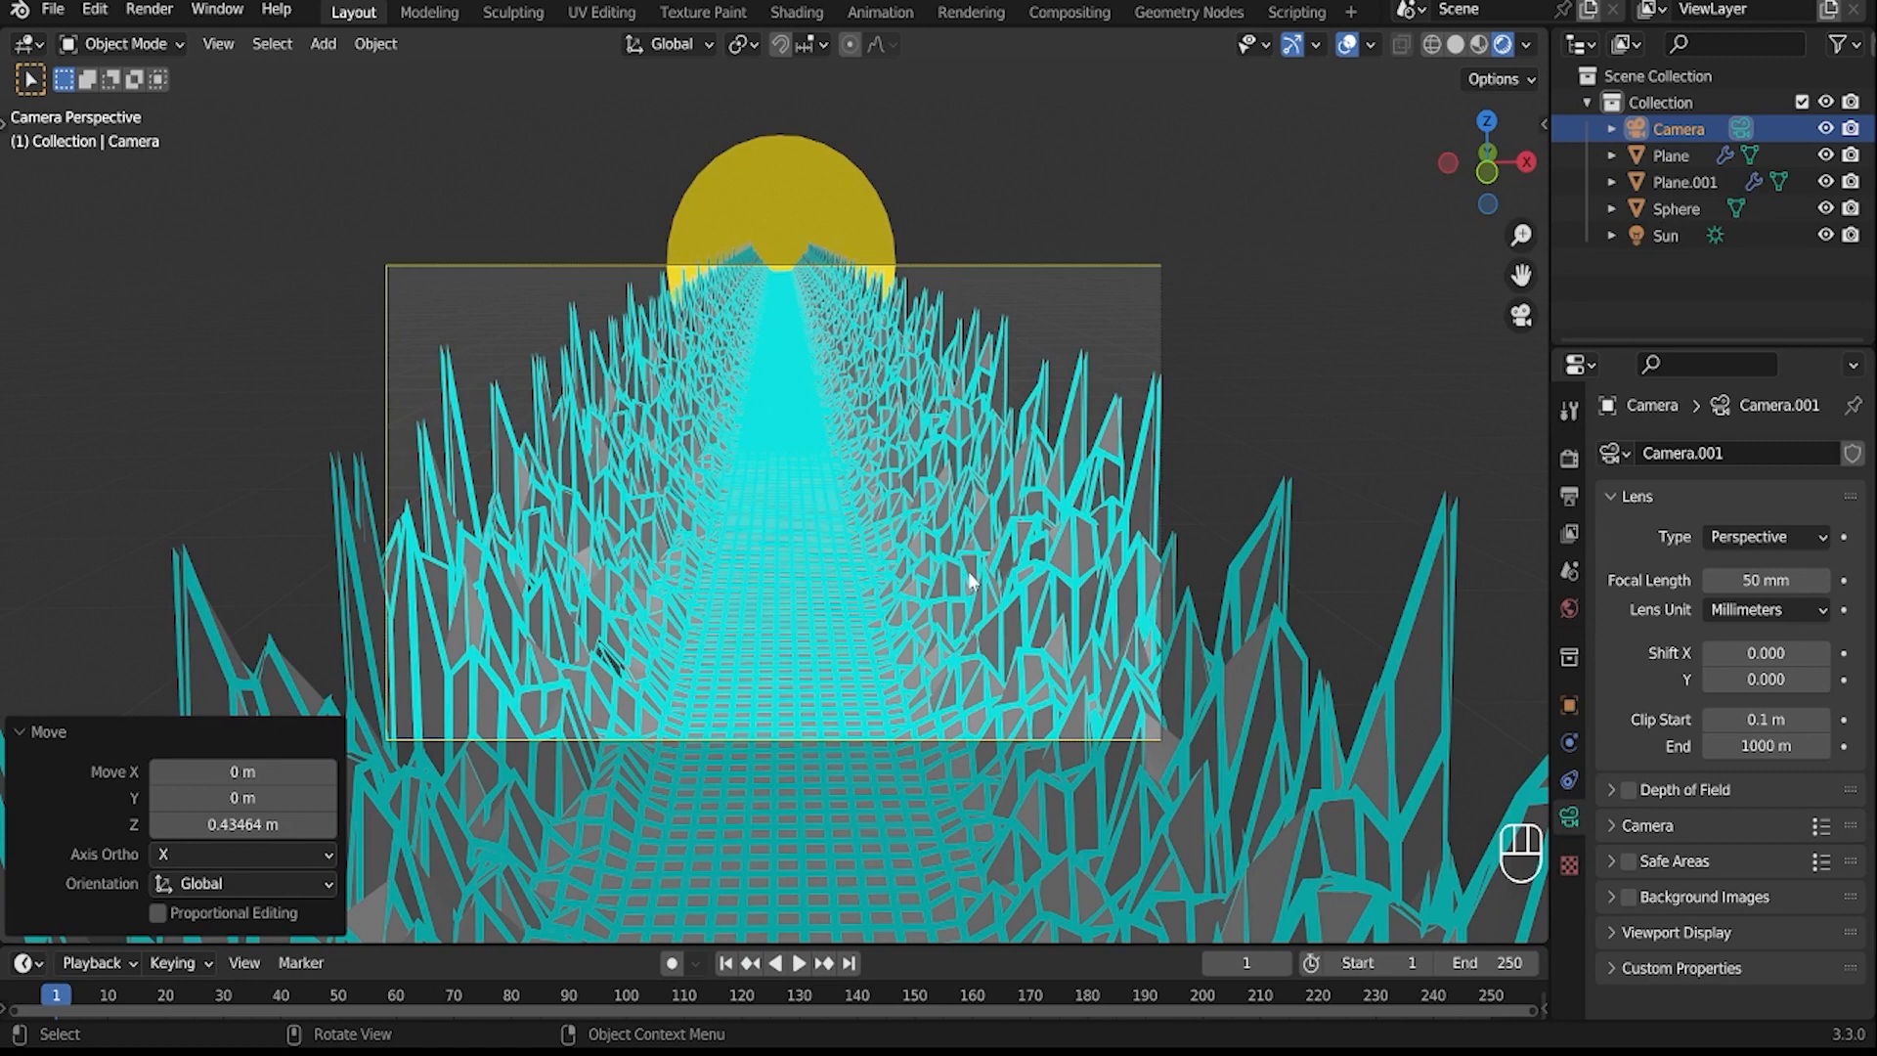
- Lock the camera to the view and tilt it up until the whole sun sits inside the frame
key(n)
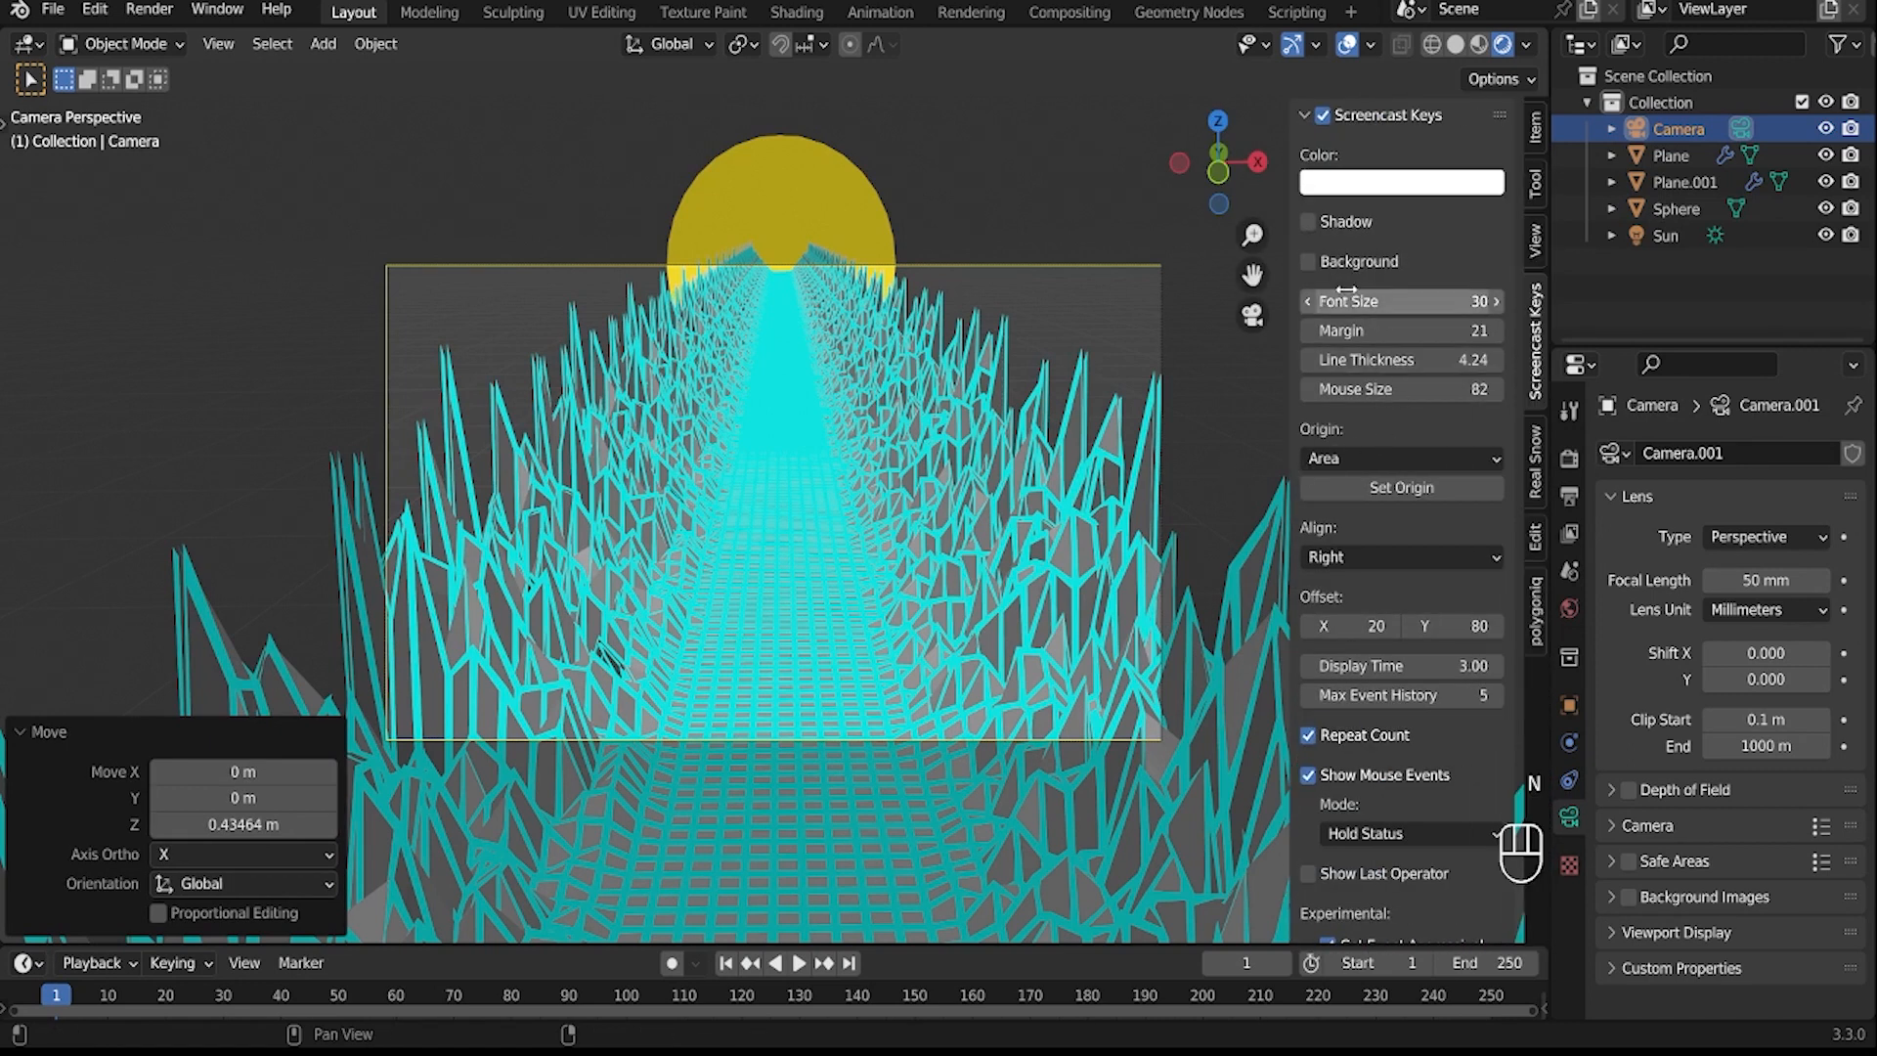
click(1311, 219)
click(1311, 219)
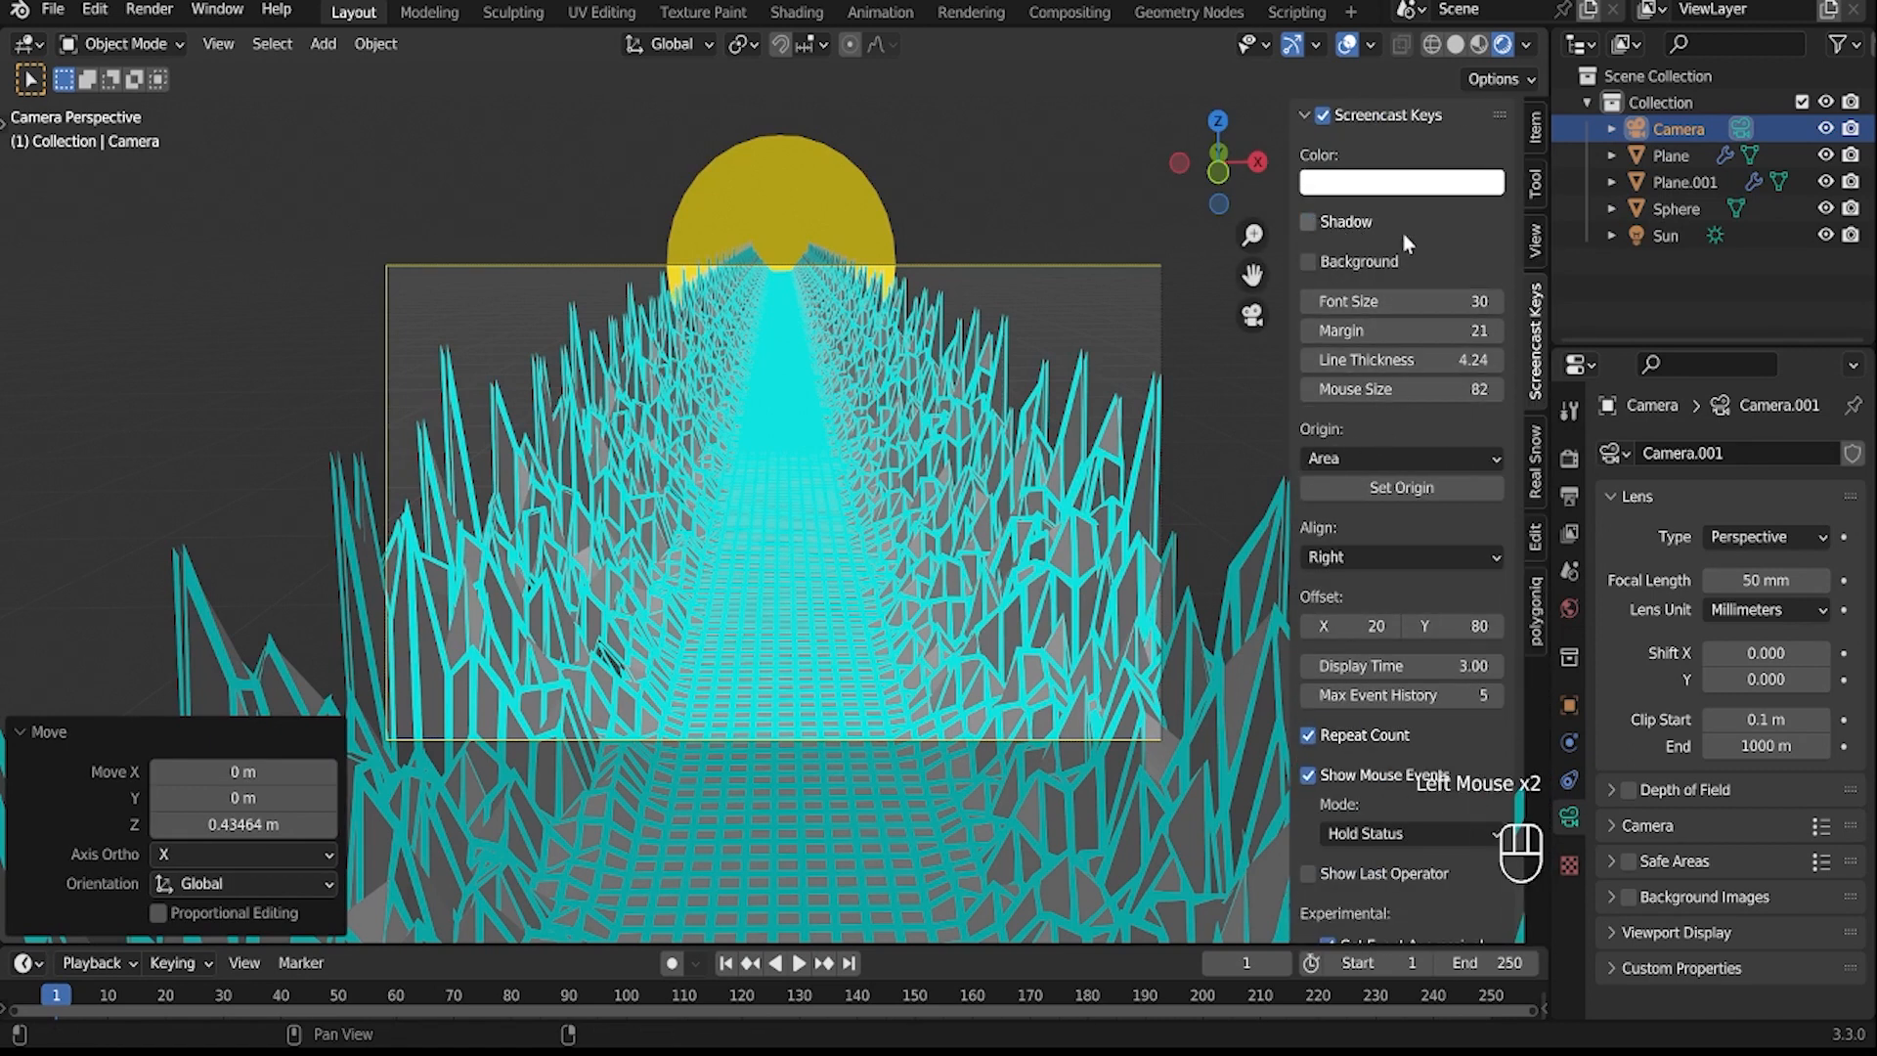
click(1531, 244)
click(1395, 446)
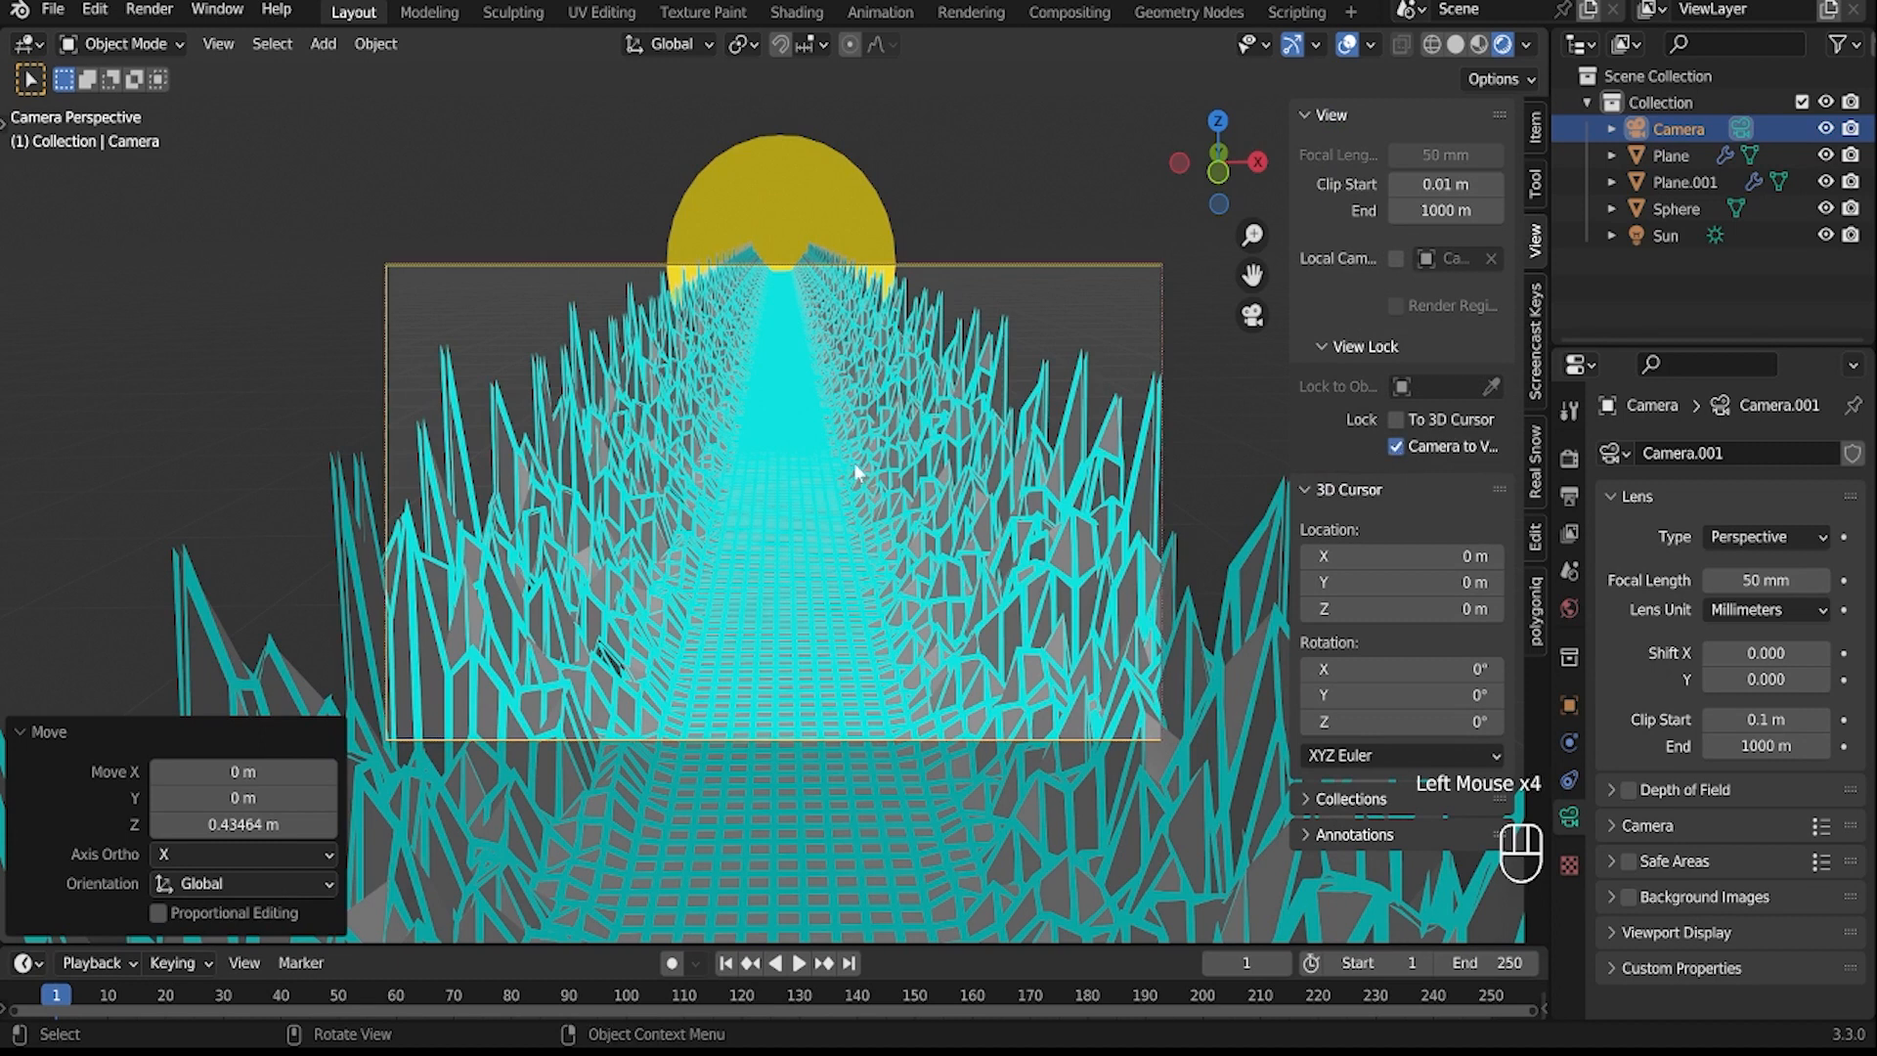
middle_drag(849, 525, 829, 462)
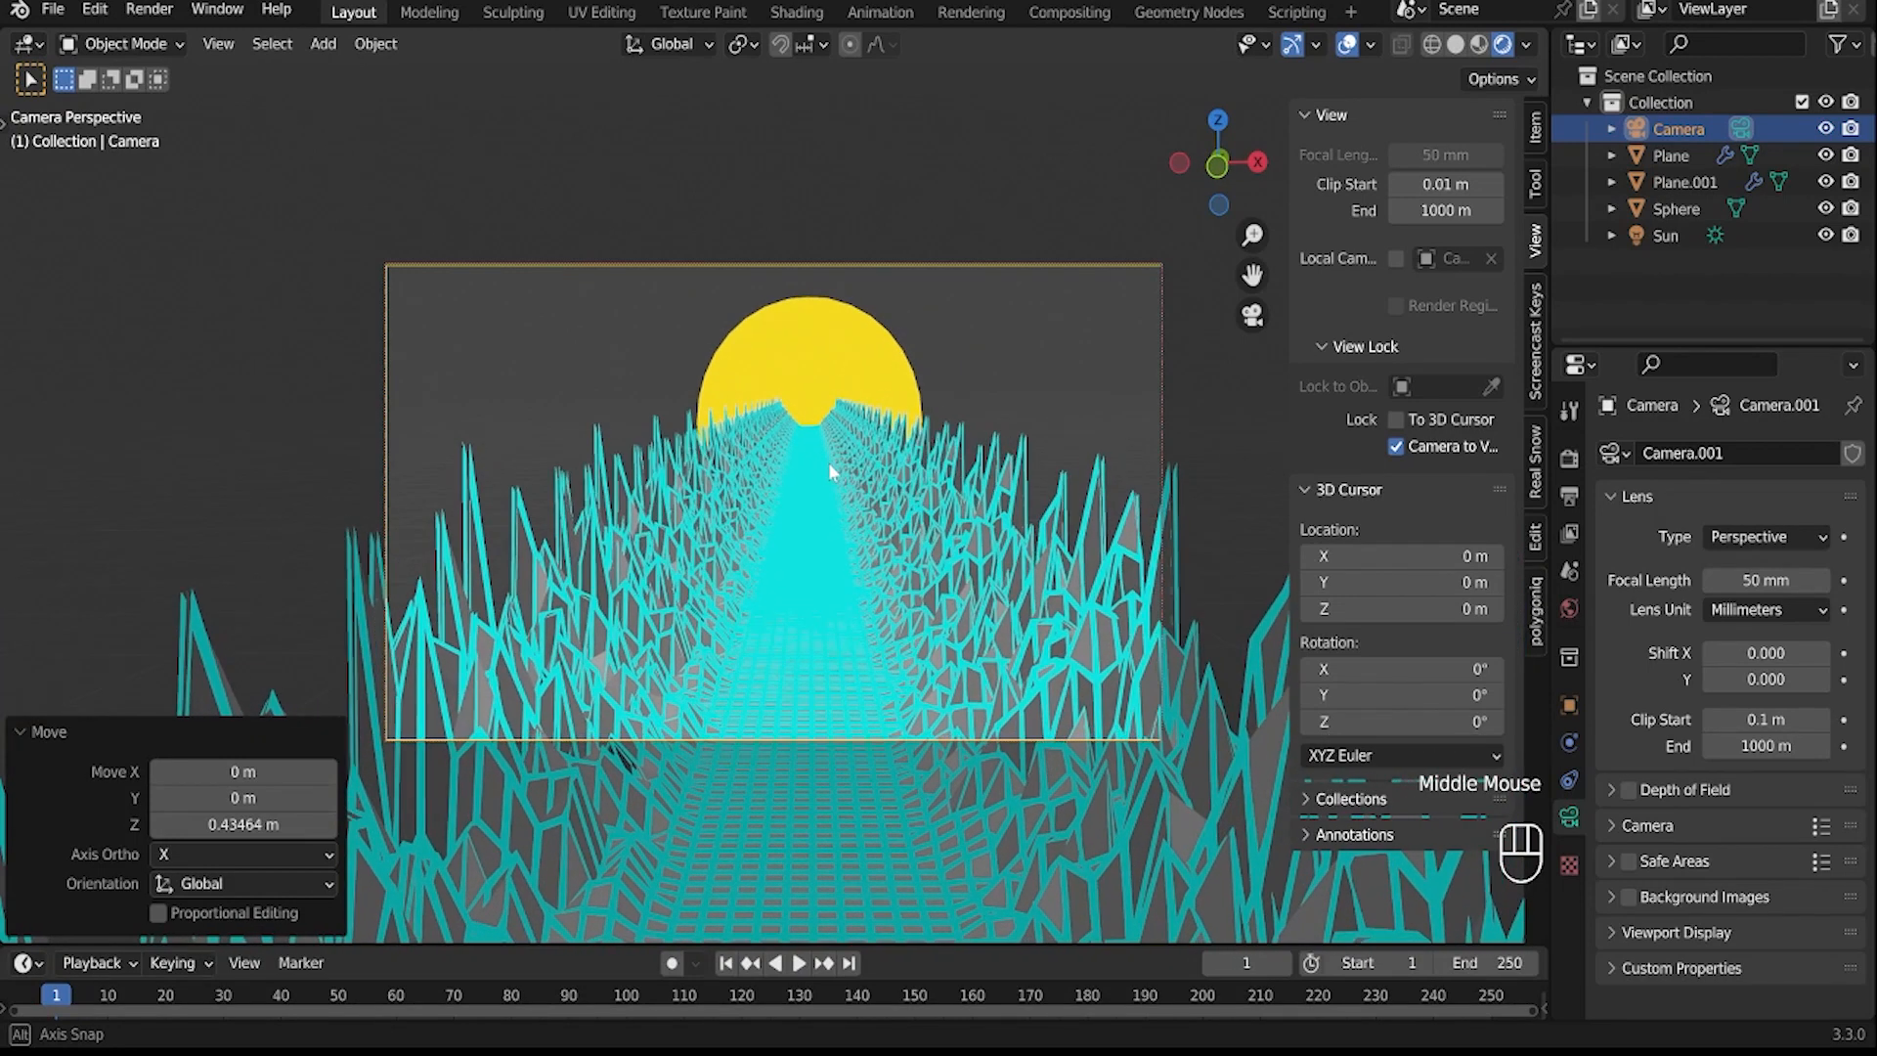
- Lower the camera about 0.32 m along Z
key(g)
key(z)
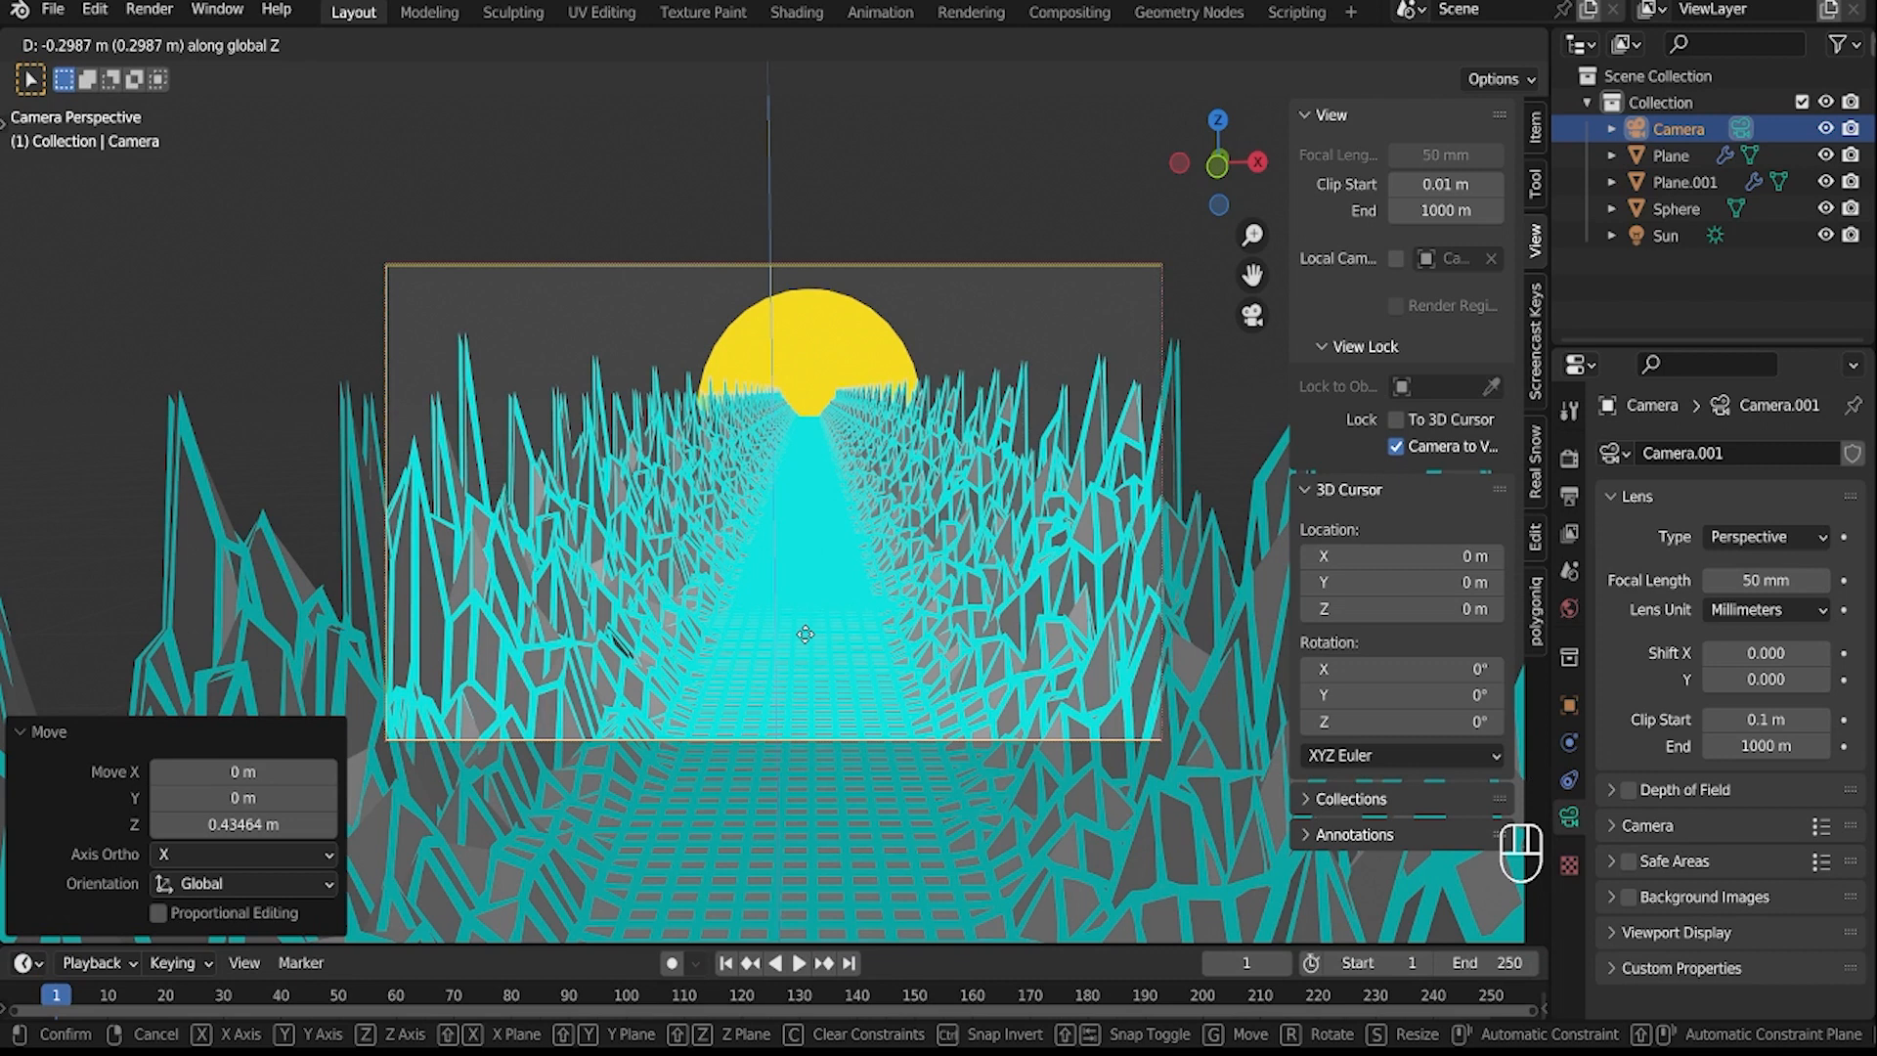
click(806, 642)
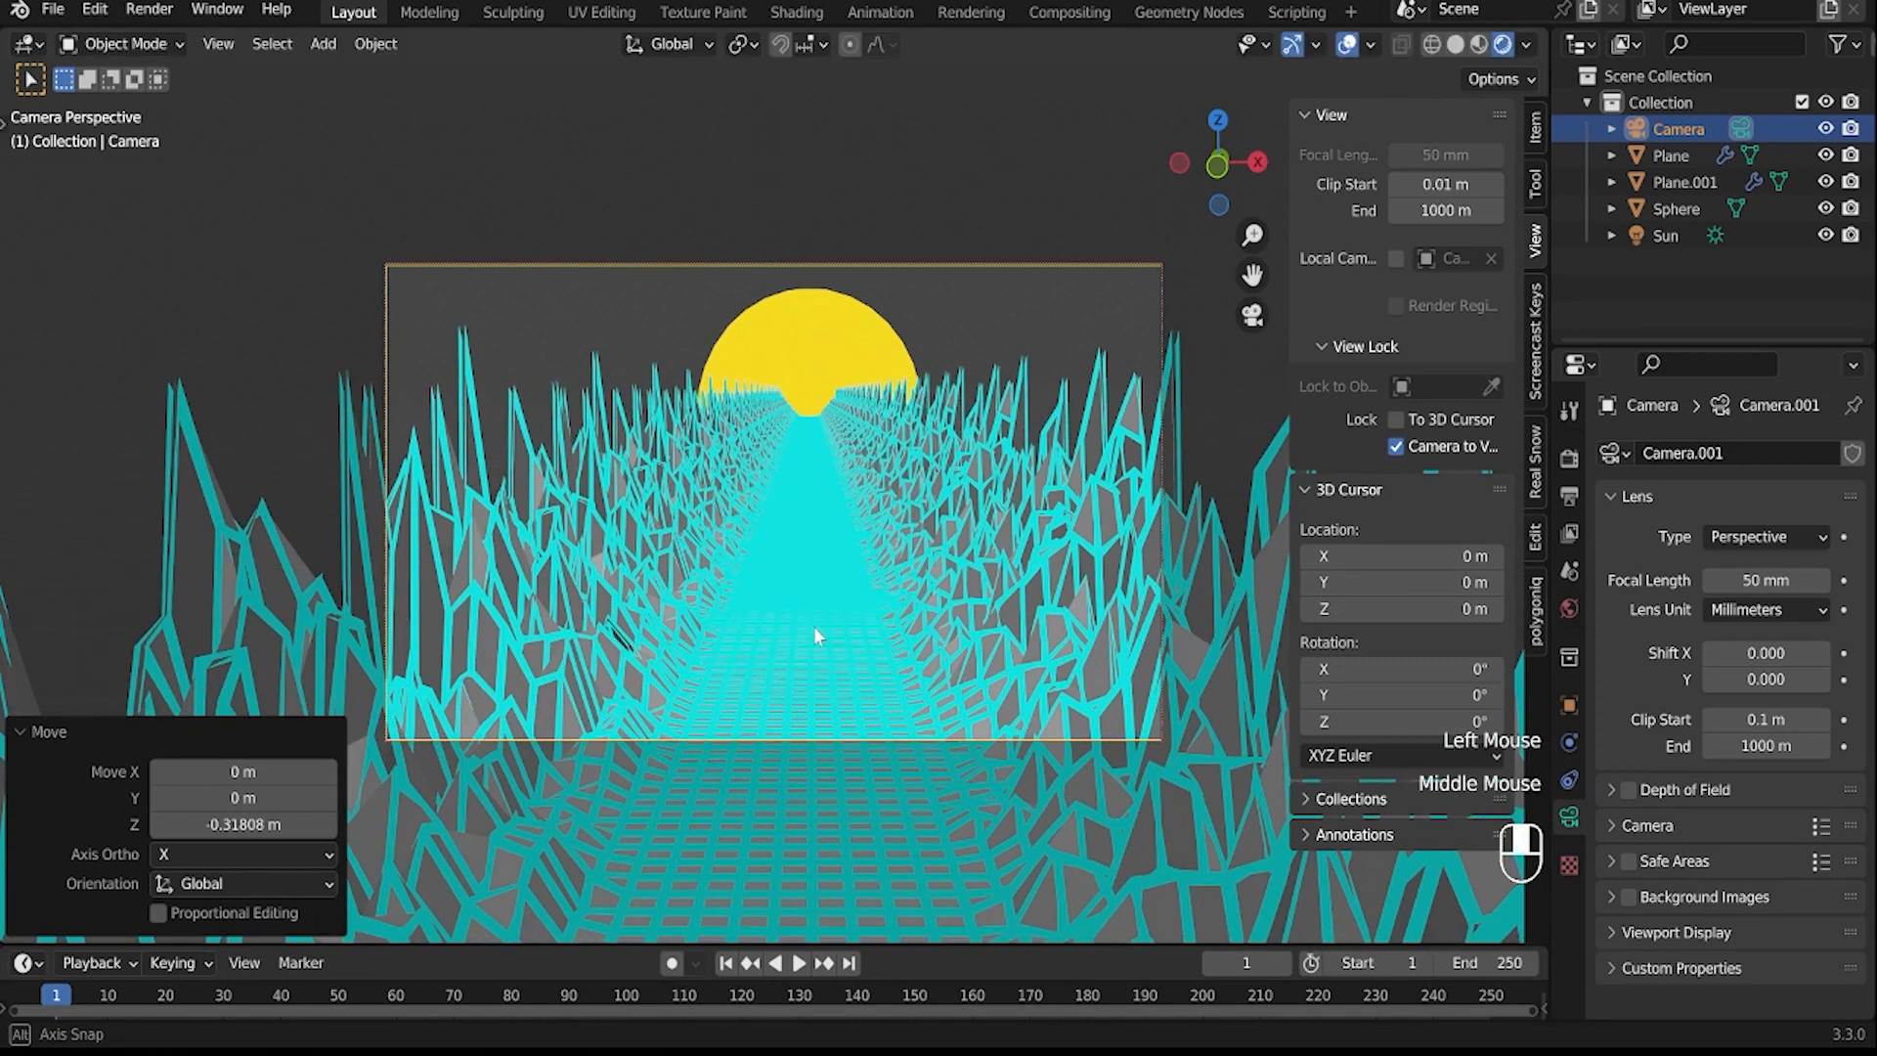
- Fine-tune the camera's framing of the valley and sun, and unlock the camera from the view
middle_drag(813, 636, 818, 635)
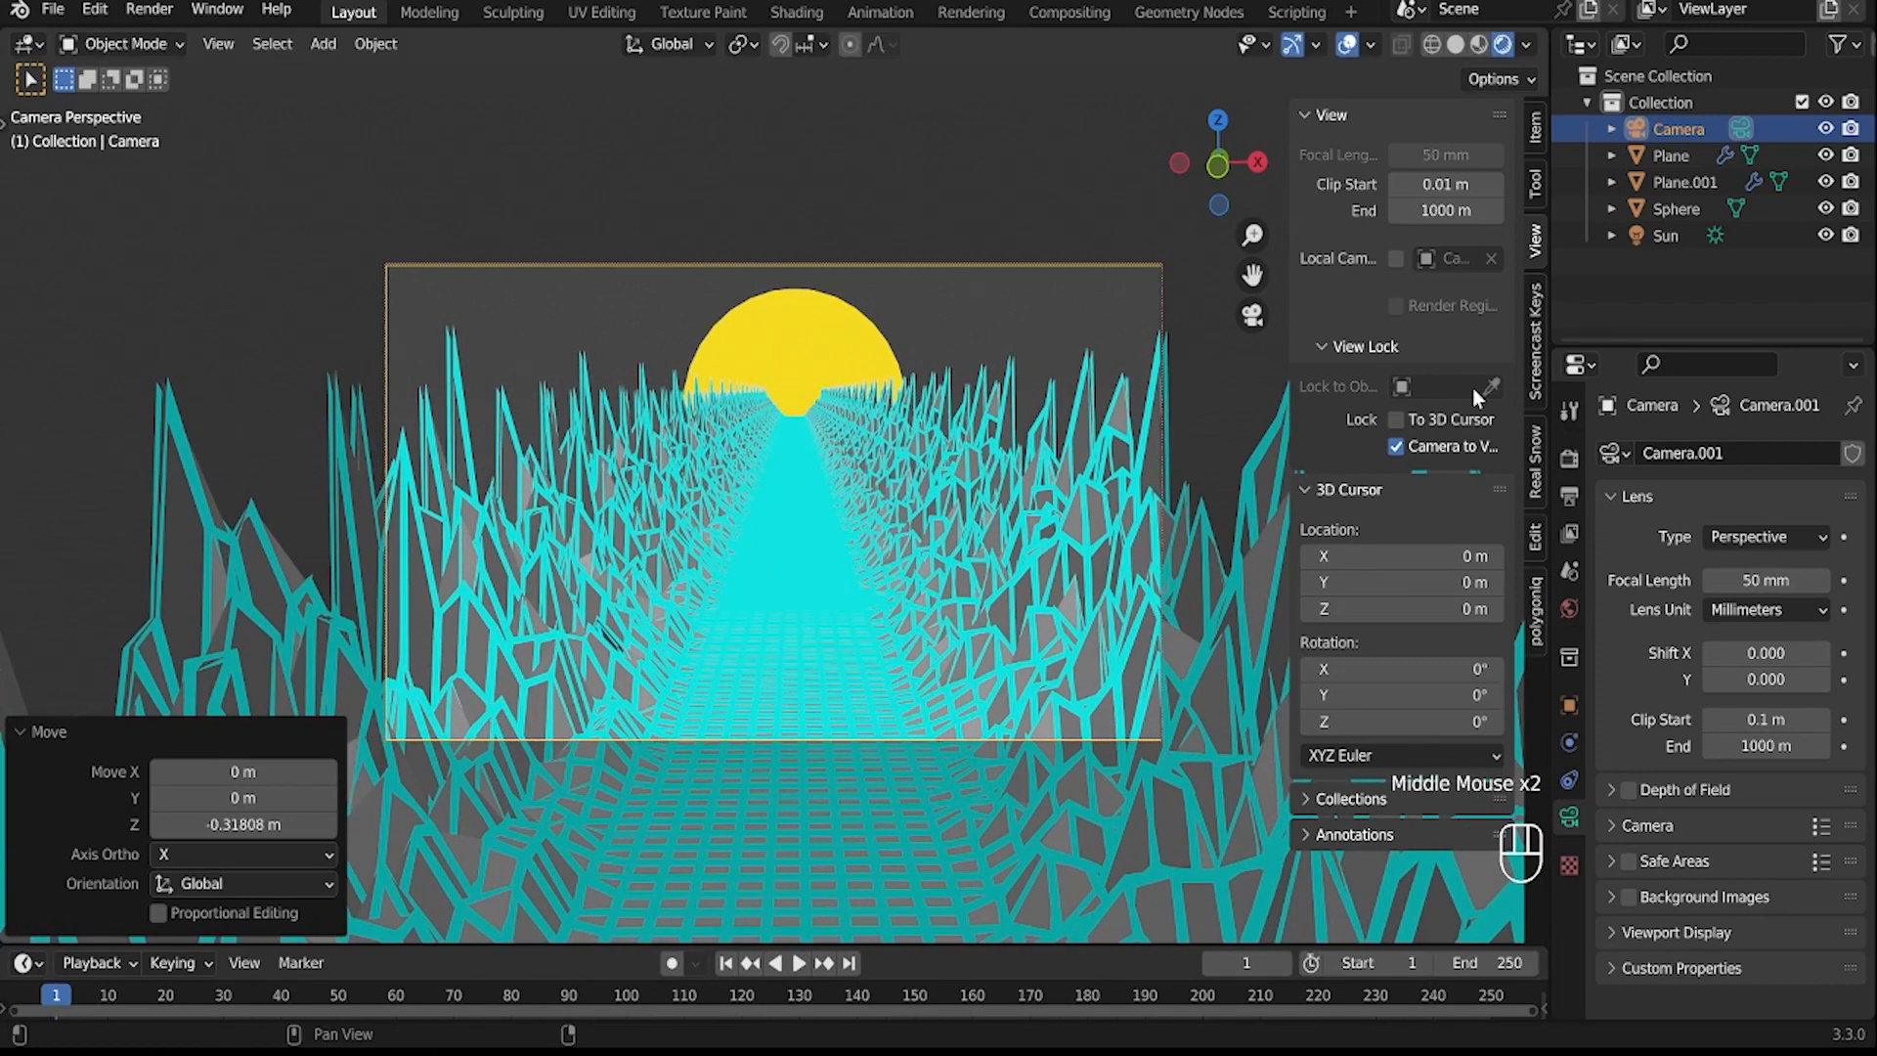
shift+middle_drag(810, 524, 807, 627)
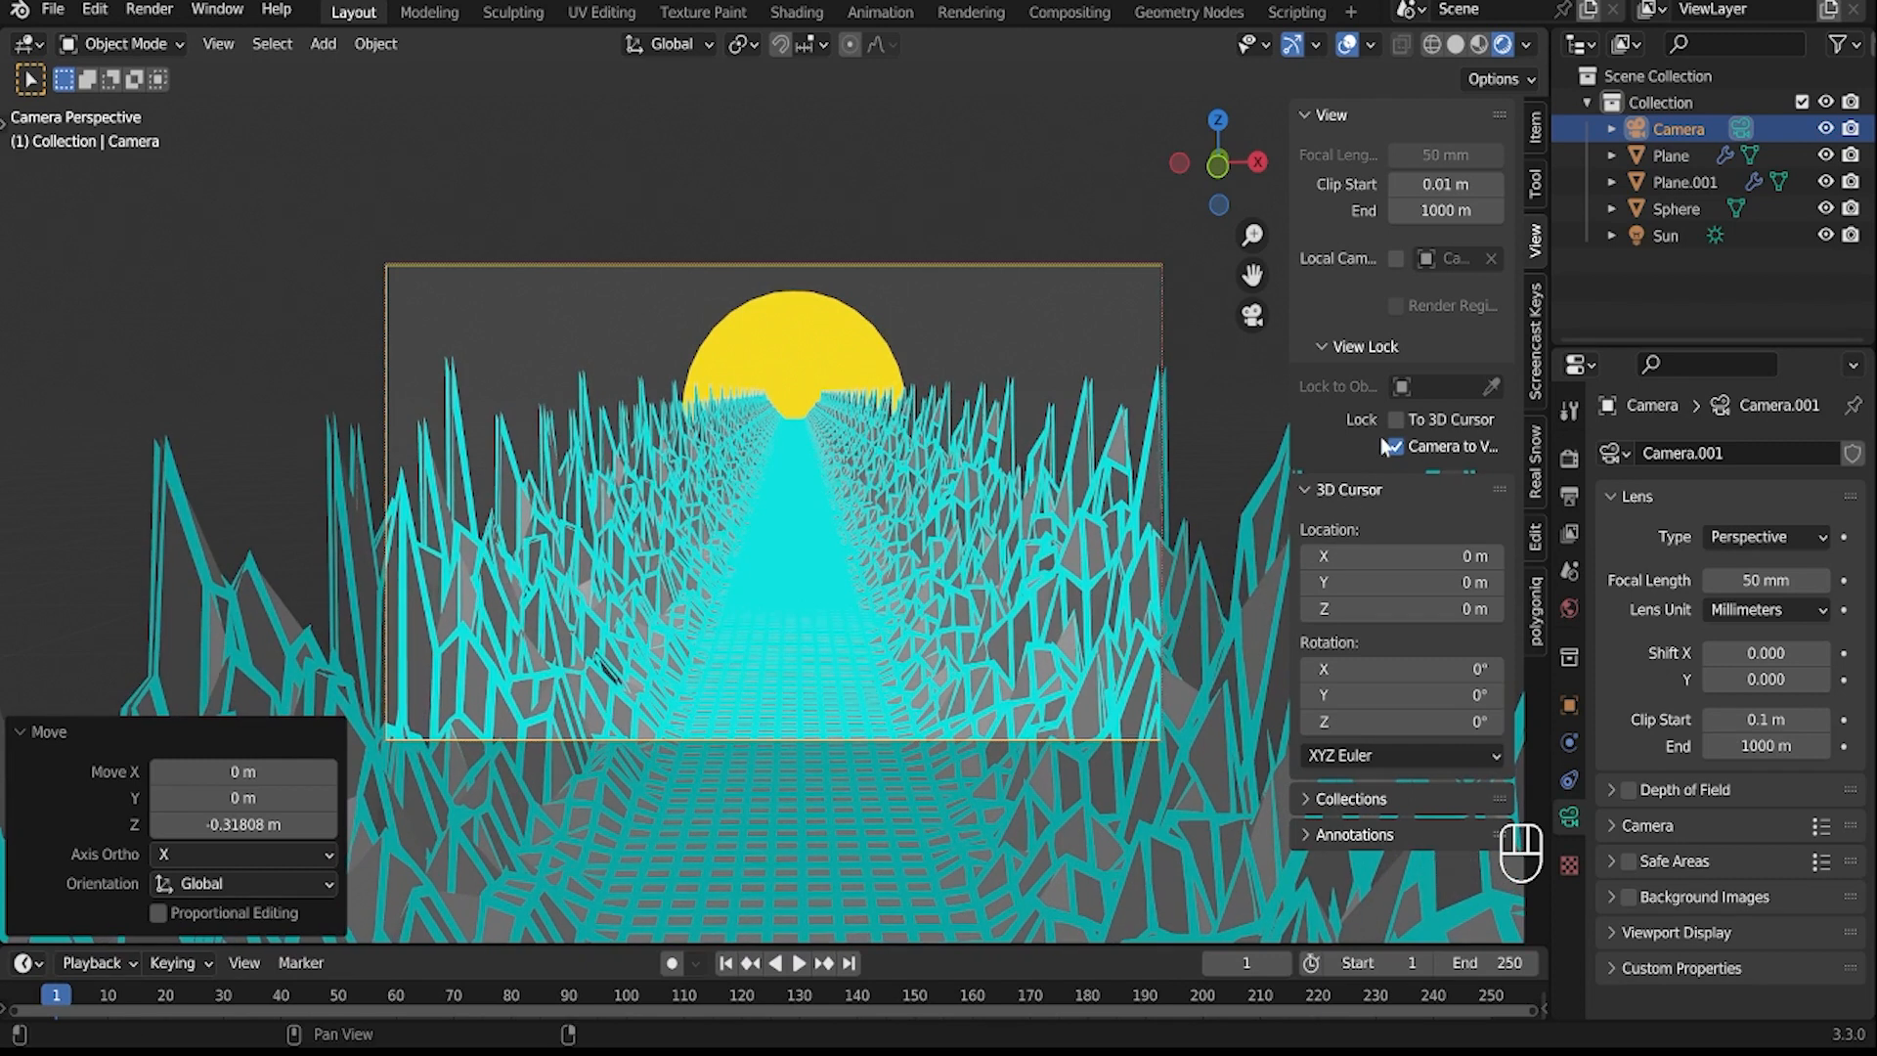
click(1391, 446)
- Add a 2 m plane at the origin and lower it about 0.52 m along Z
middle_drag(812, 514, 714, 618)
scroll(742, 531, down, 4)
scroll(742, 531, down, 2)
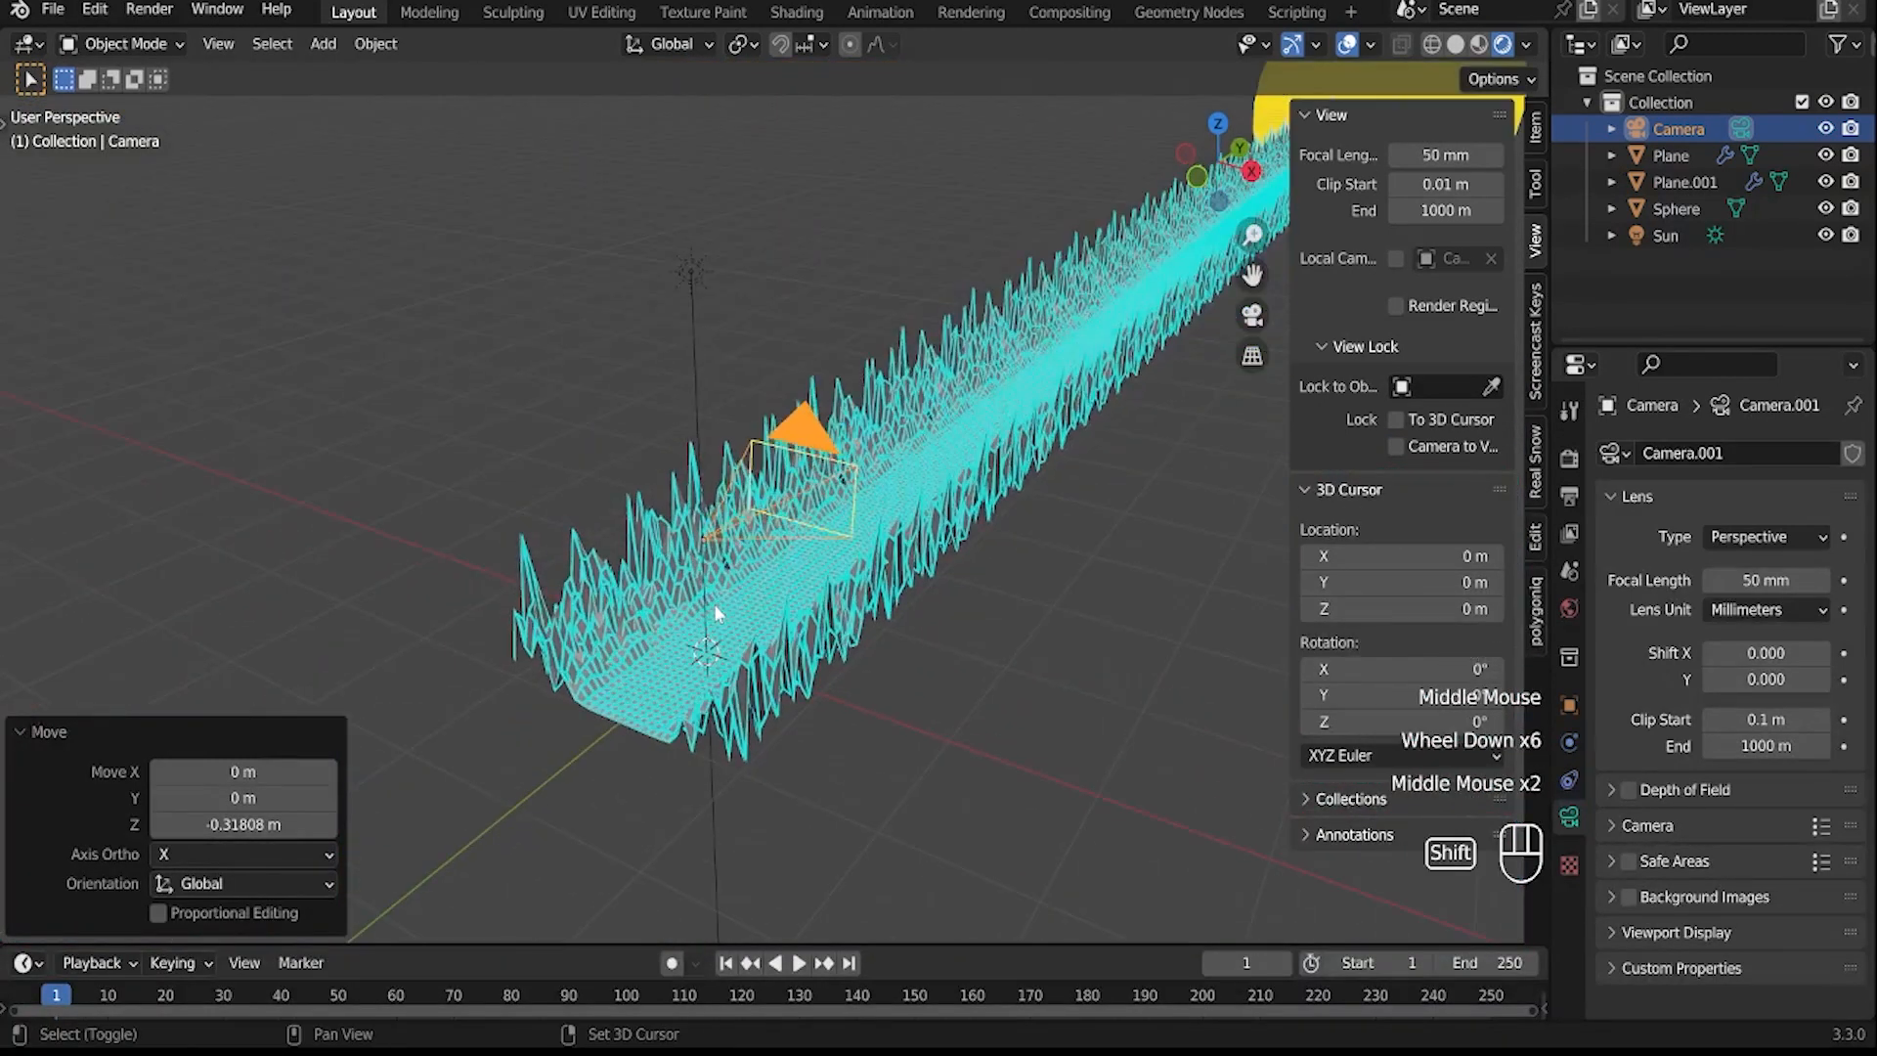
key(shift+a)
mouse_move(665, 225)
click(801, 212)
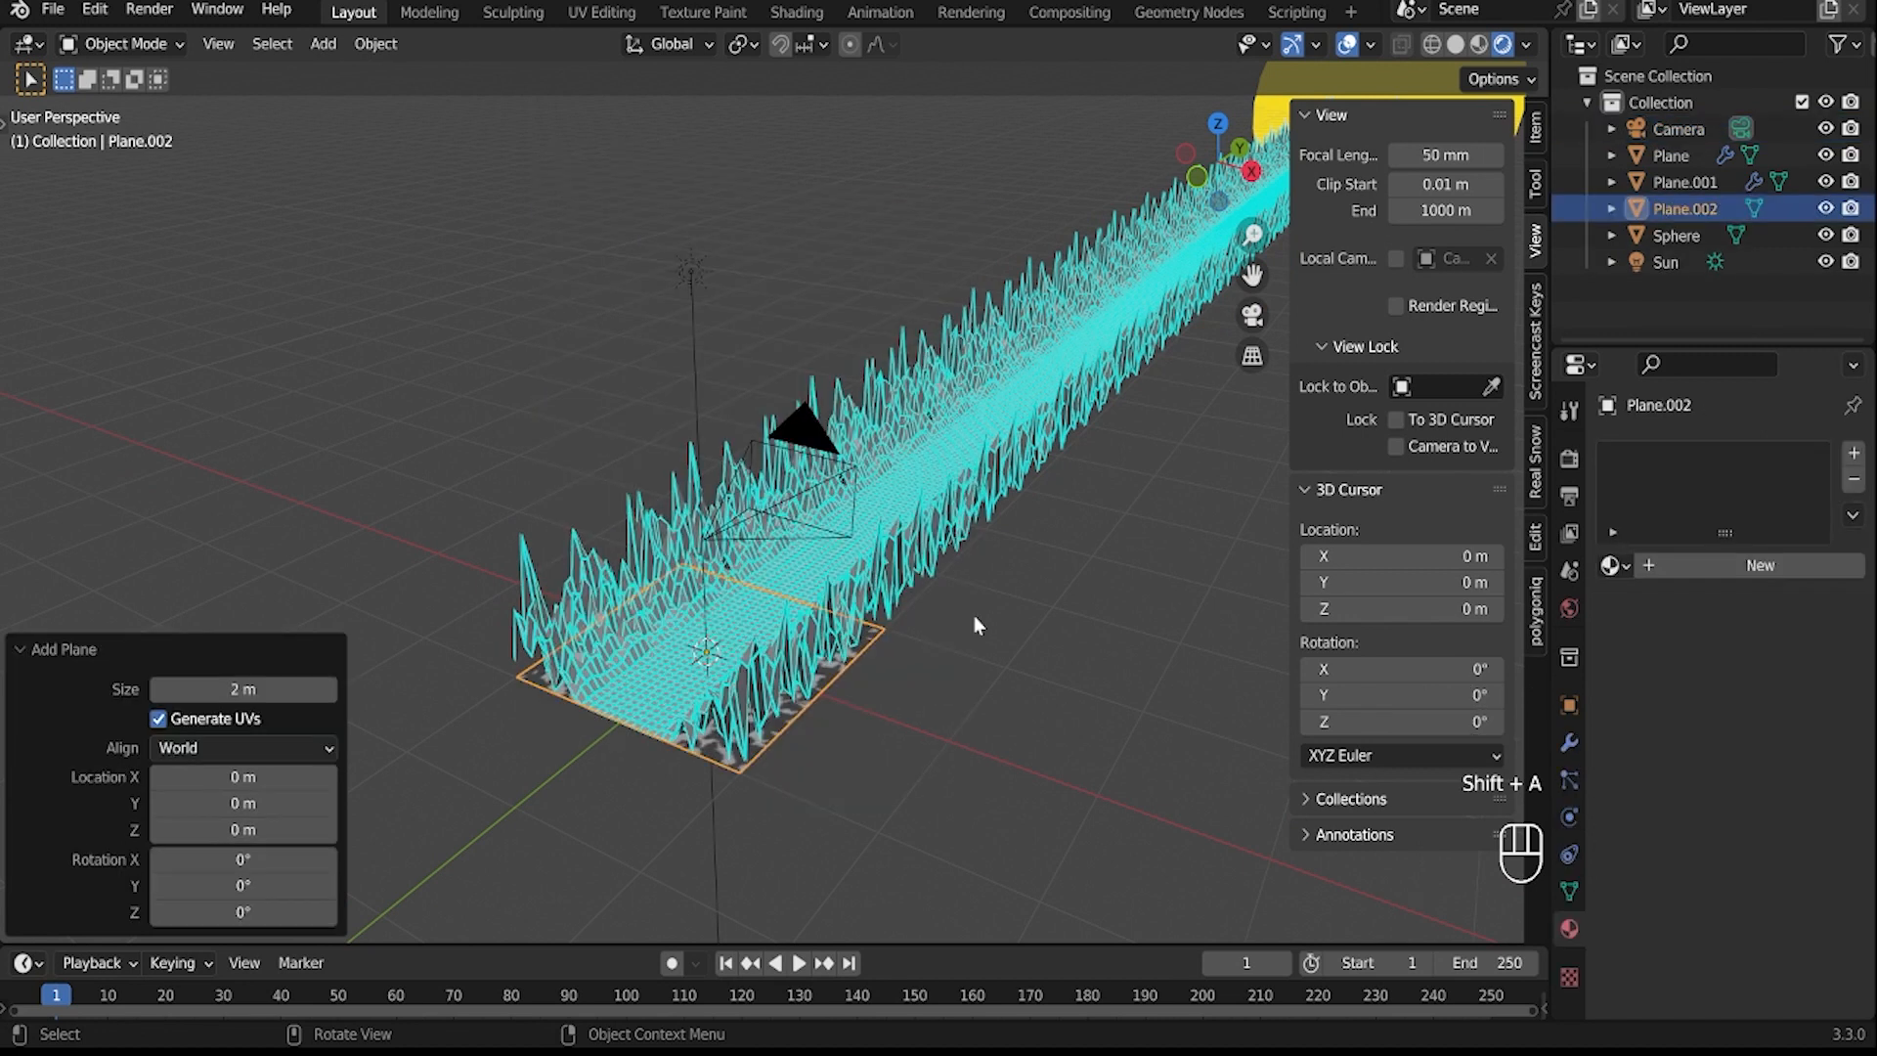
key(g)
key(z)
click(978, 678)
- Scale the ground plane up by a factor of 13 and again by about 2.14
scroll(953, 679, down, 3)
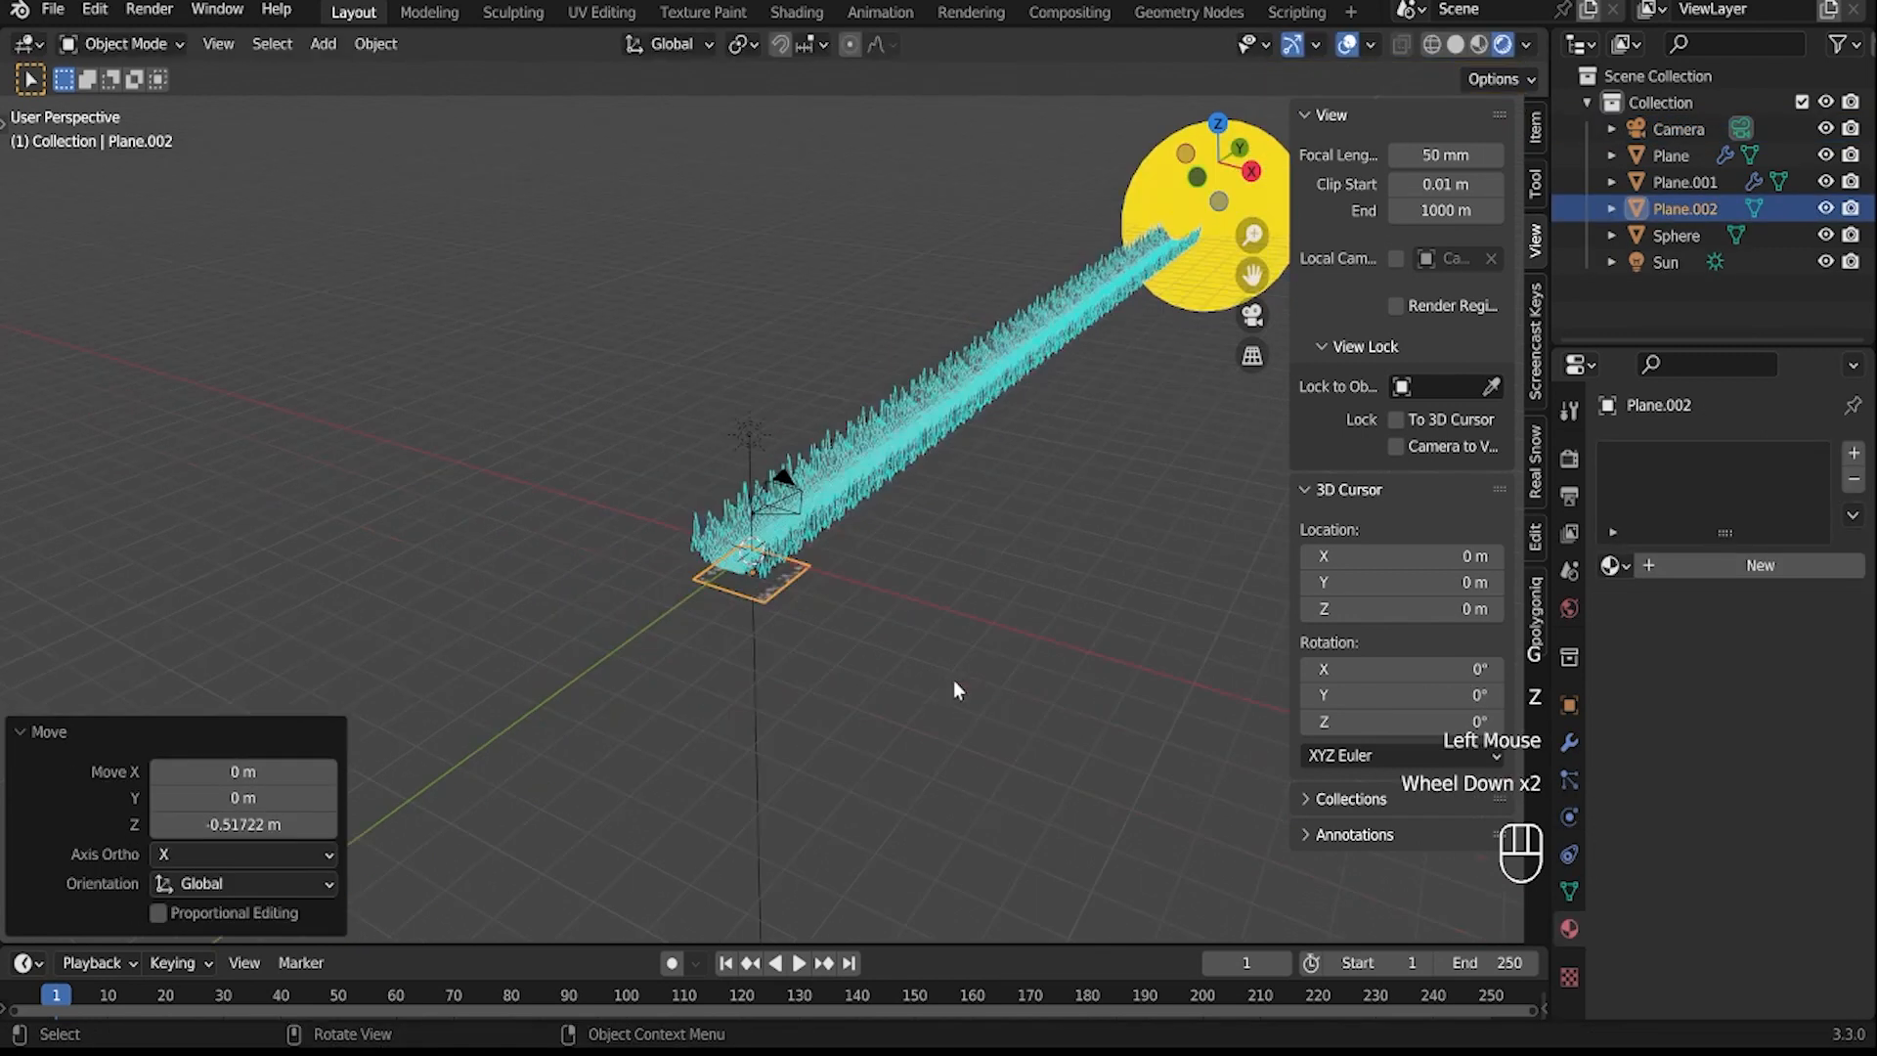
key(s)
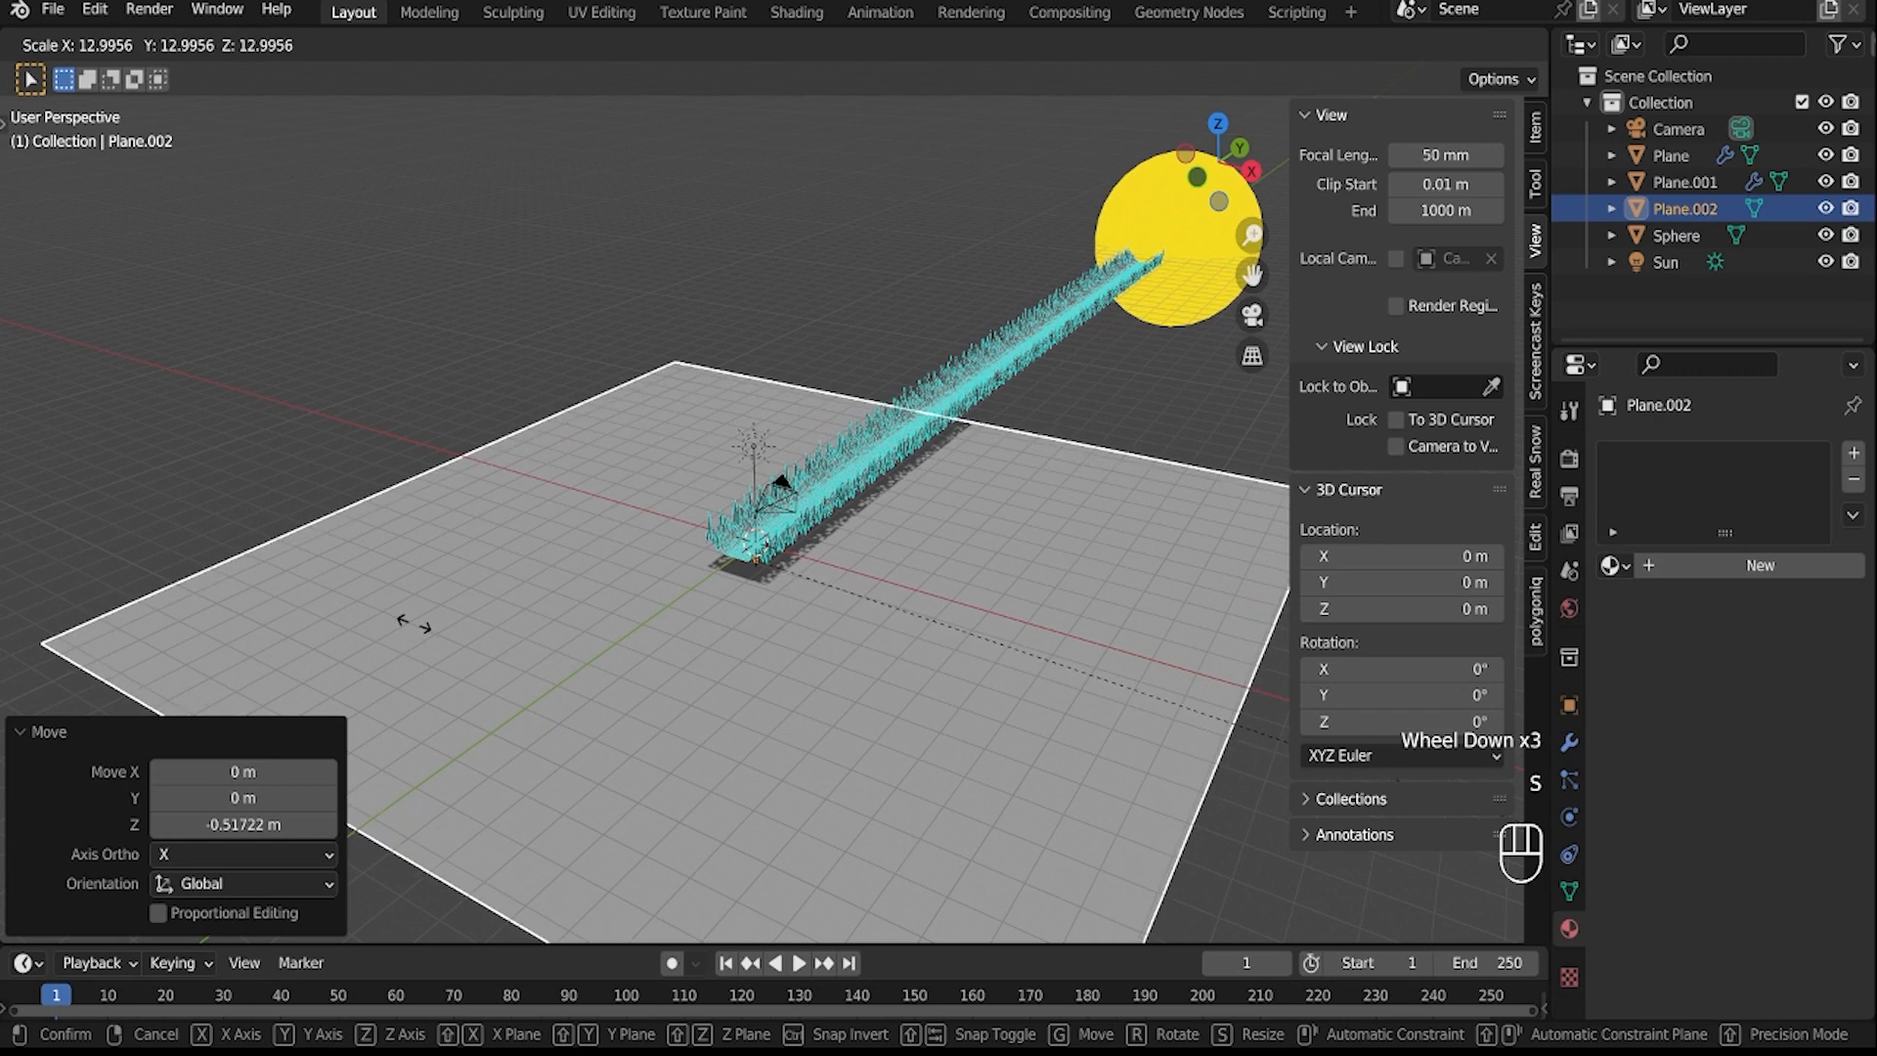
click(804, 504)
scroll(797, 506, down, 2)
middle_drag(699, 513, 563, 523)
shift+middle_drag(880, 577, 550, 588)
key(s)
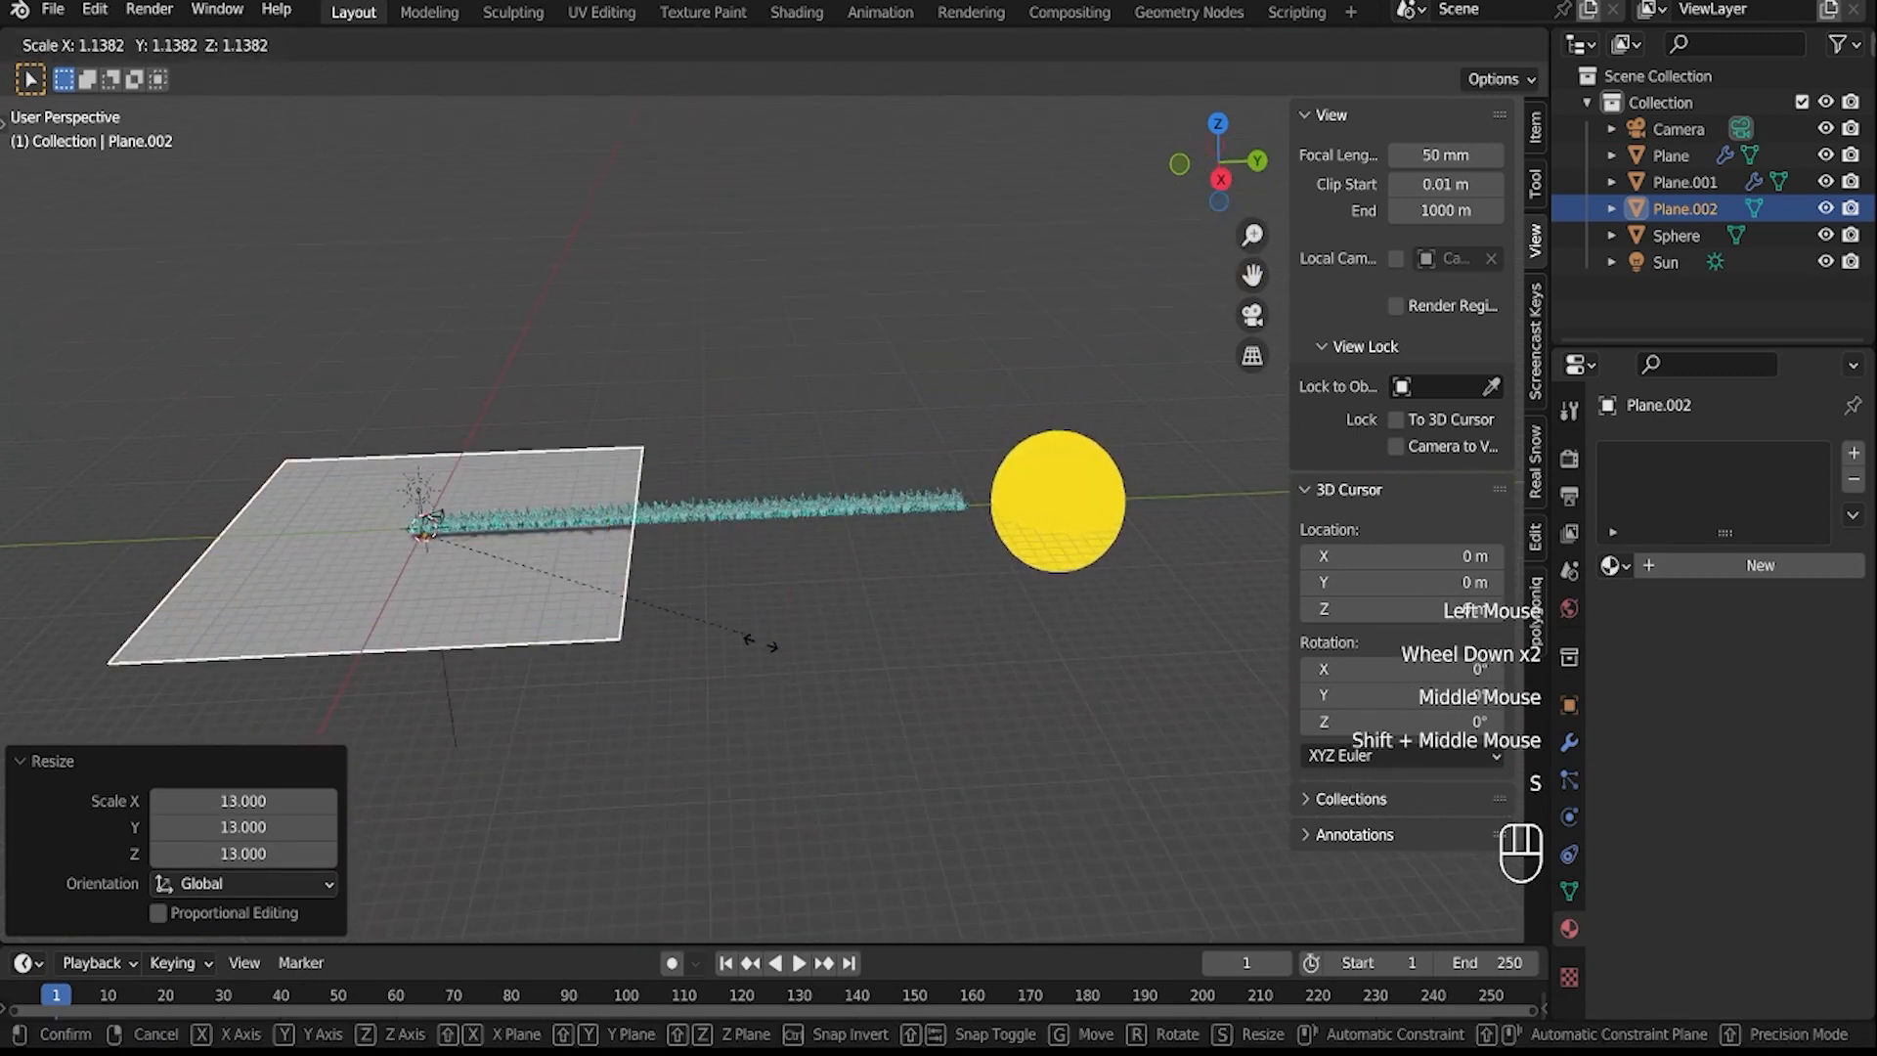
click(1003, 831)
- Move the ground plane about 24.6 m along Y and enlarge it by a factor of about 1.18
key(g)
key(y)
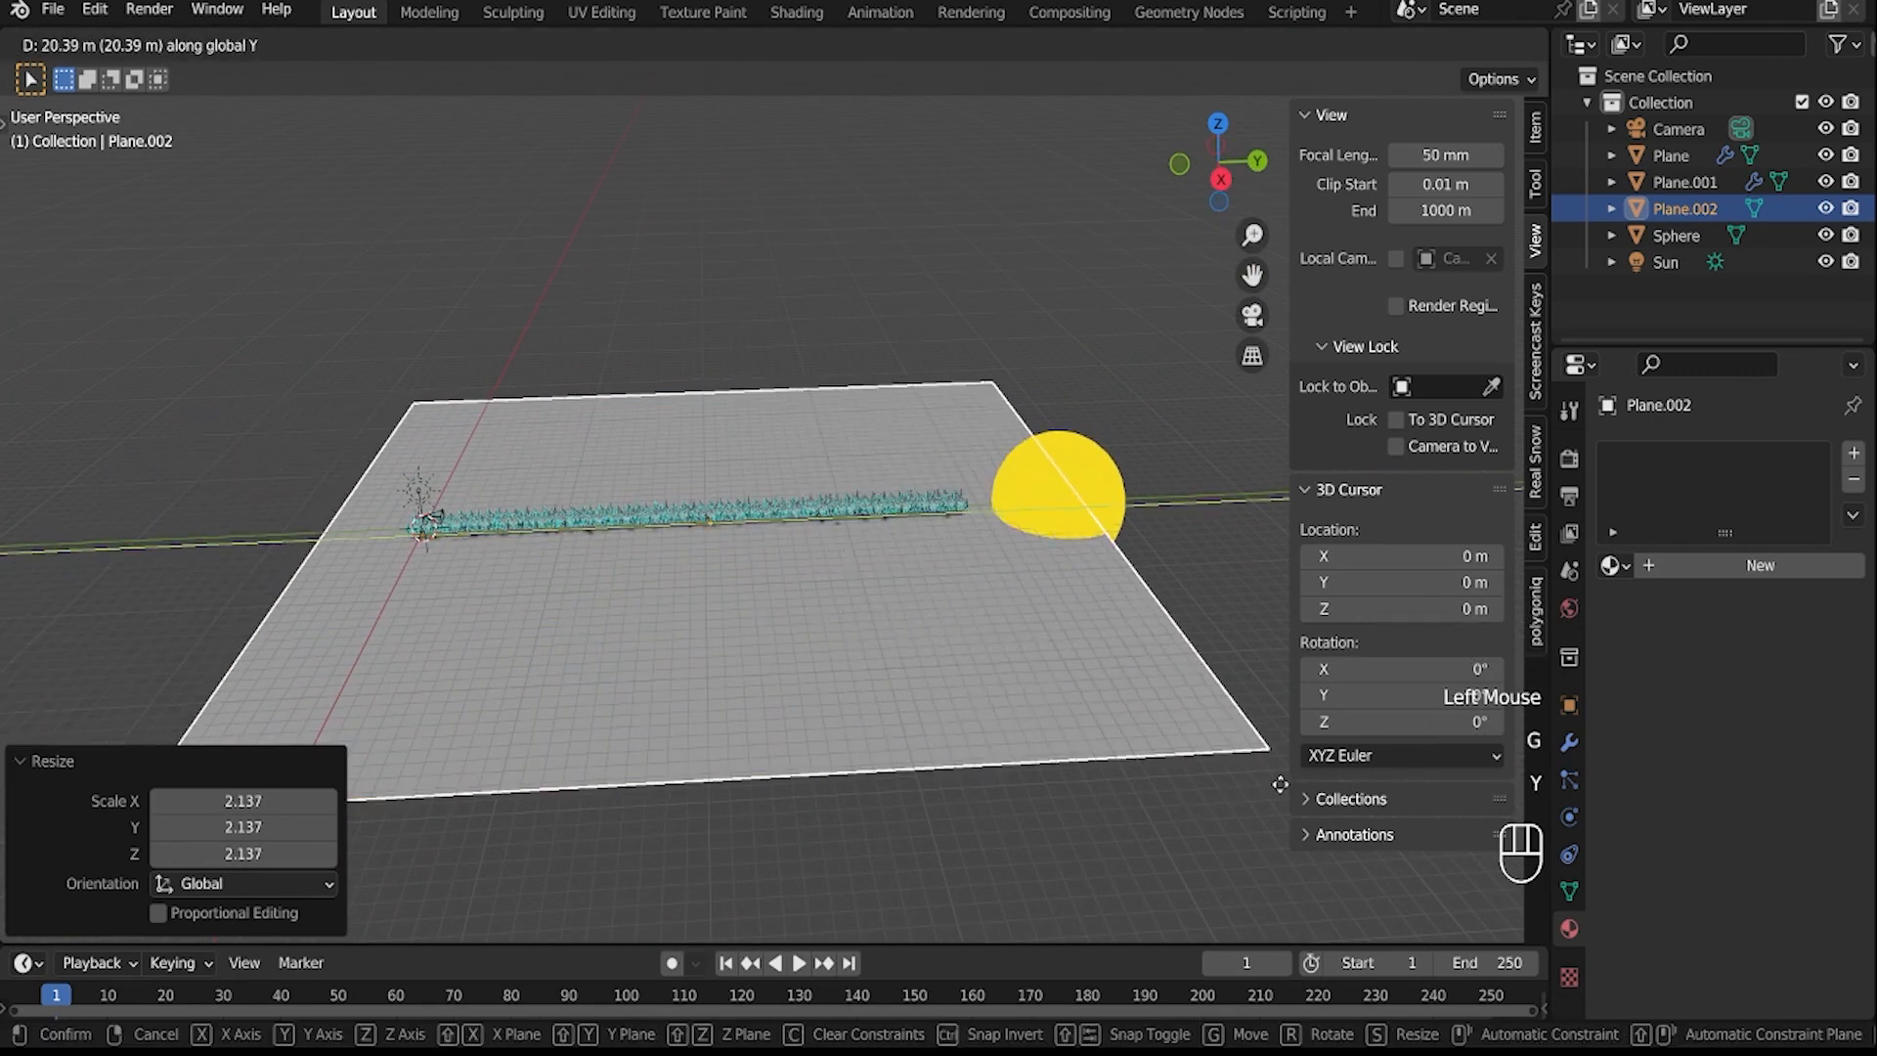
click(1076, 767)
key(s)
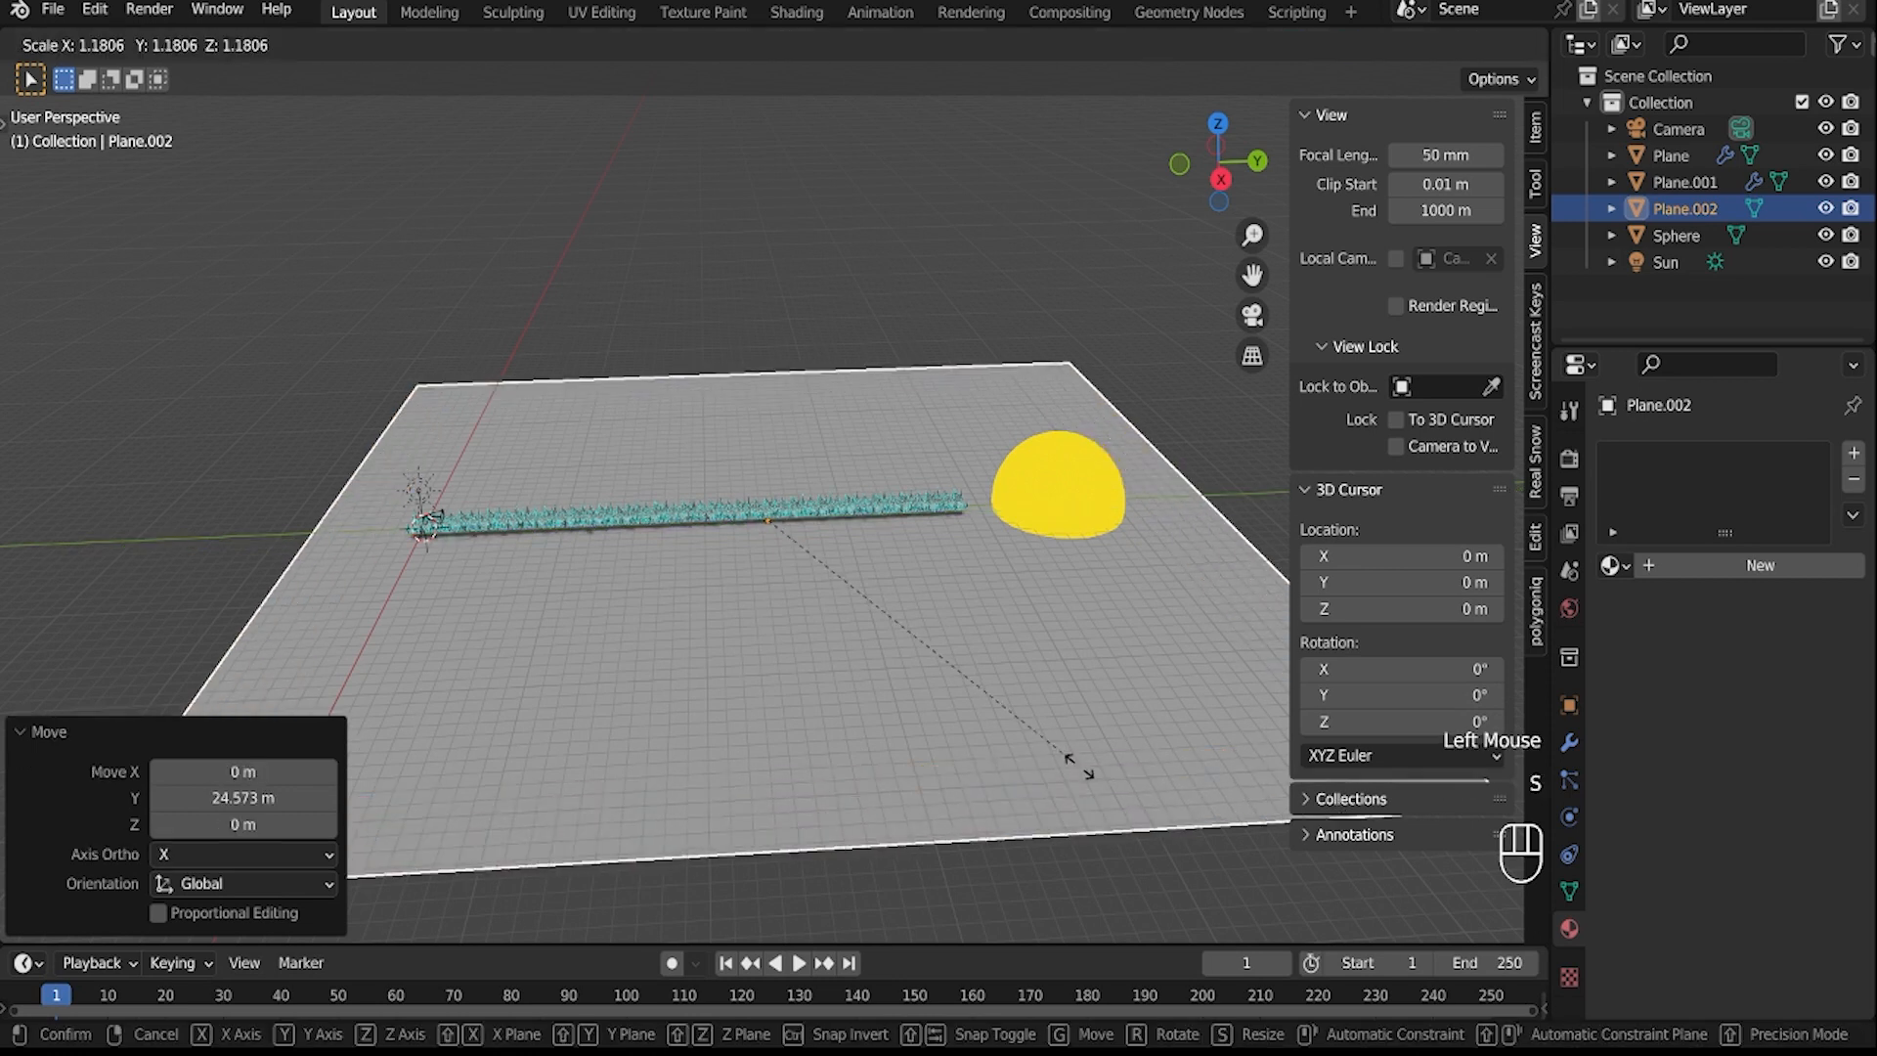
click(1073, 778)
- Shift the ground plane about 3.5 m further along Y and lower it along Z well below the valley
key(g)
key(y)
click(1119, 782)
key(g)
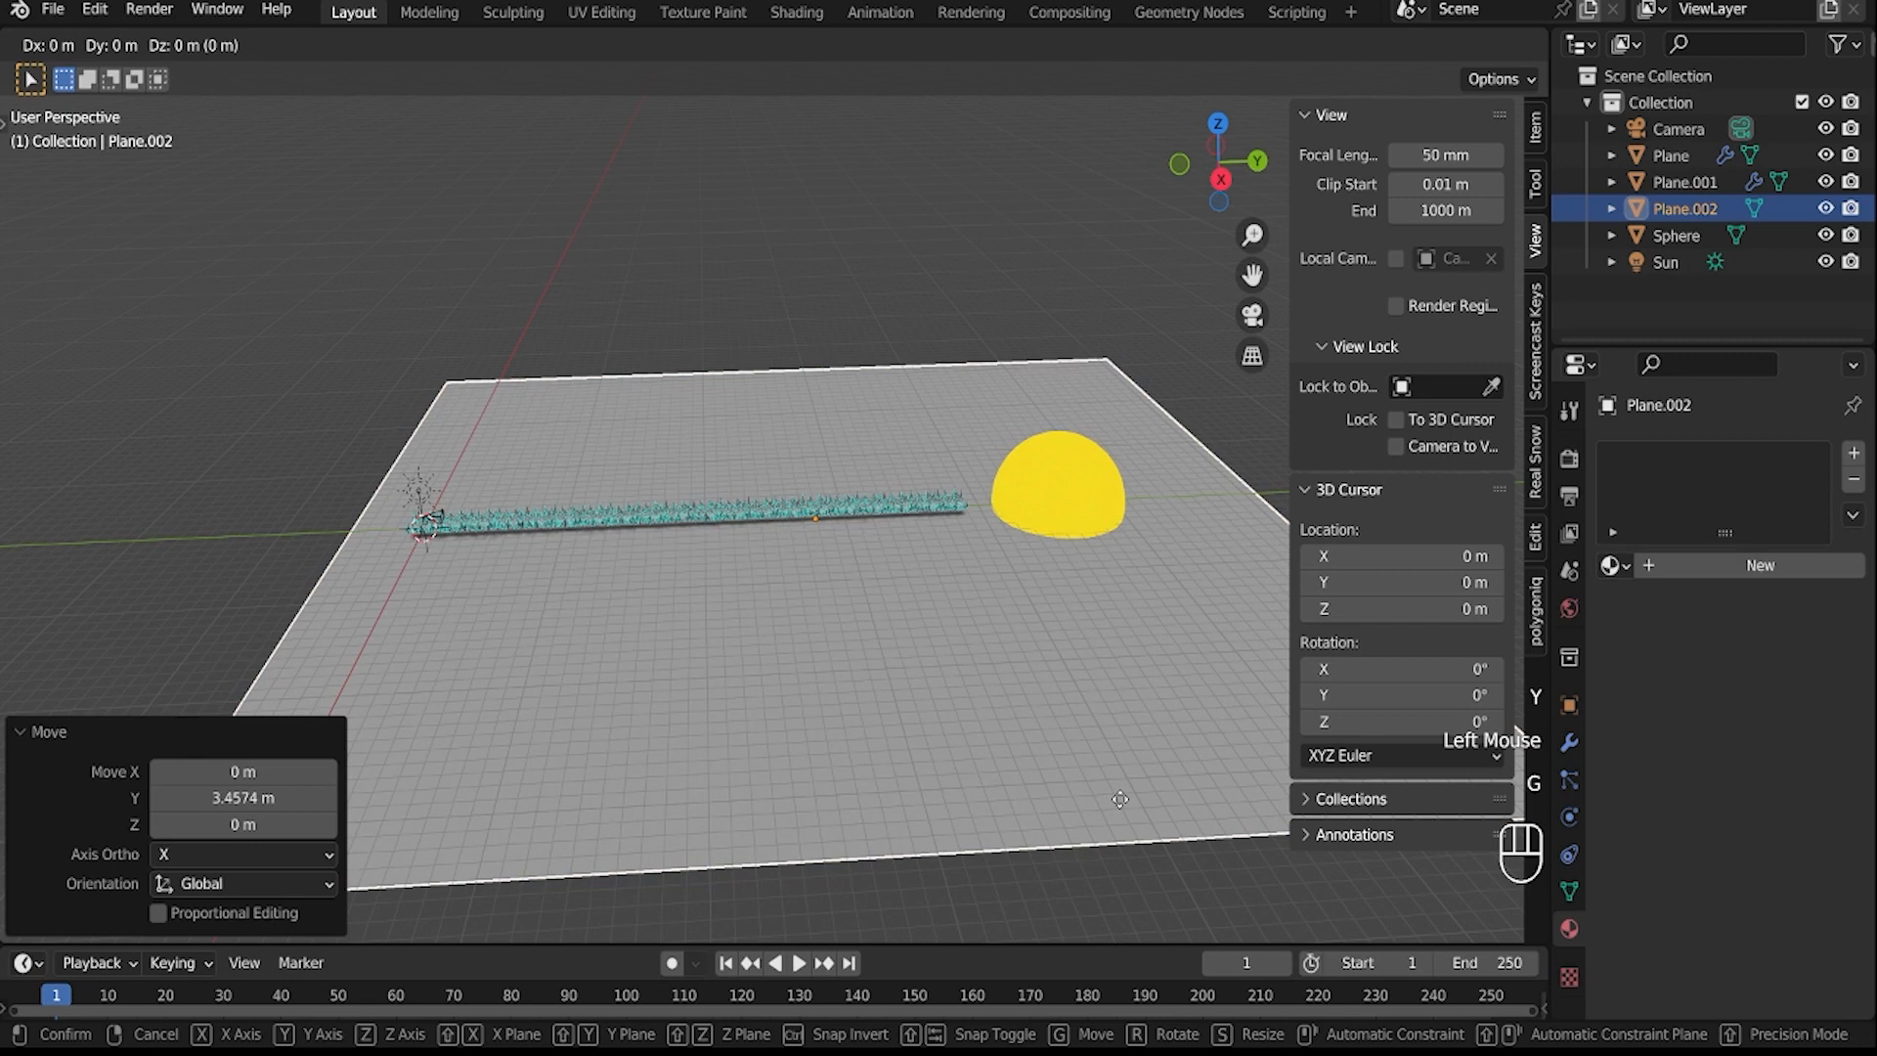
key(z)
click(1093, 748)
- Extrude the ground plane's far edge behind the sun upward along Z into a tall backdrop wall
scroll(1089, 751, down, 2)
middle_drag(1088, 743, 1142, 755)
key(Tab)
click(1010, 523)
key(2)
click(1011, 526)
key(e)
key(z)
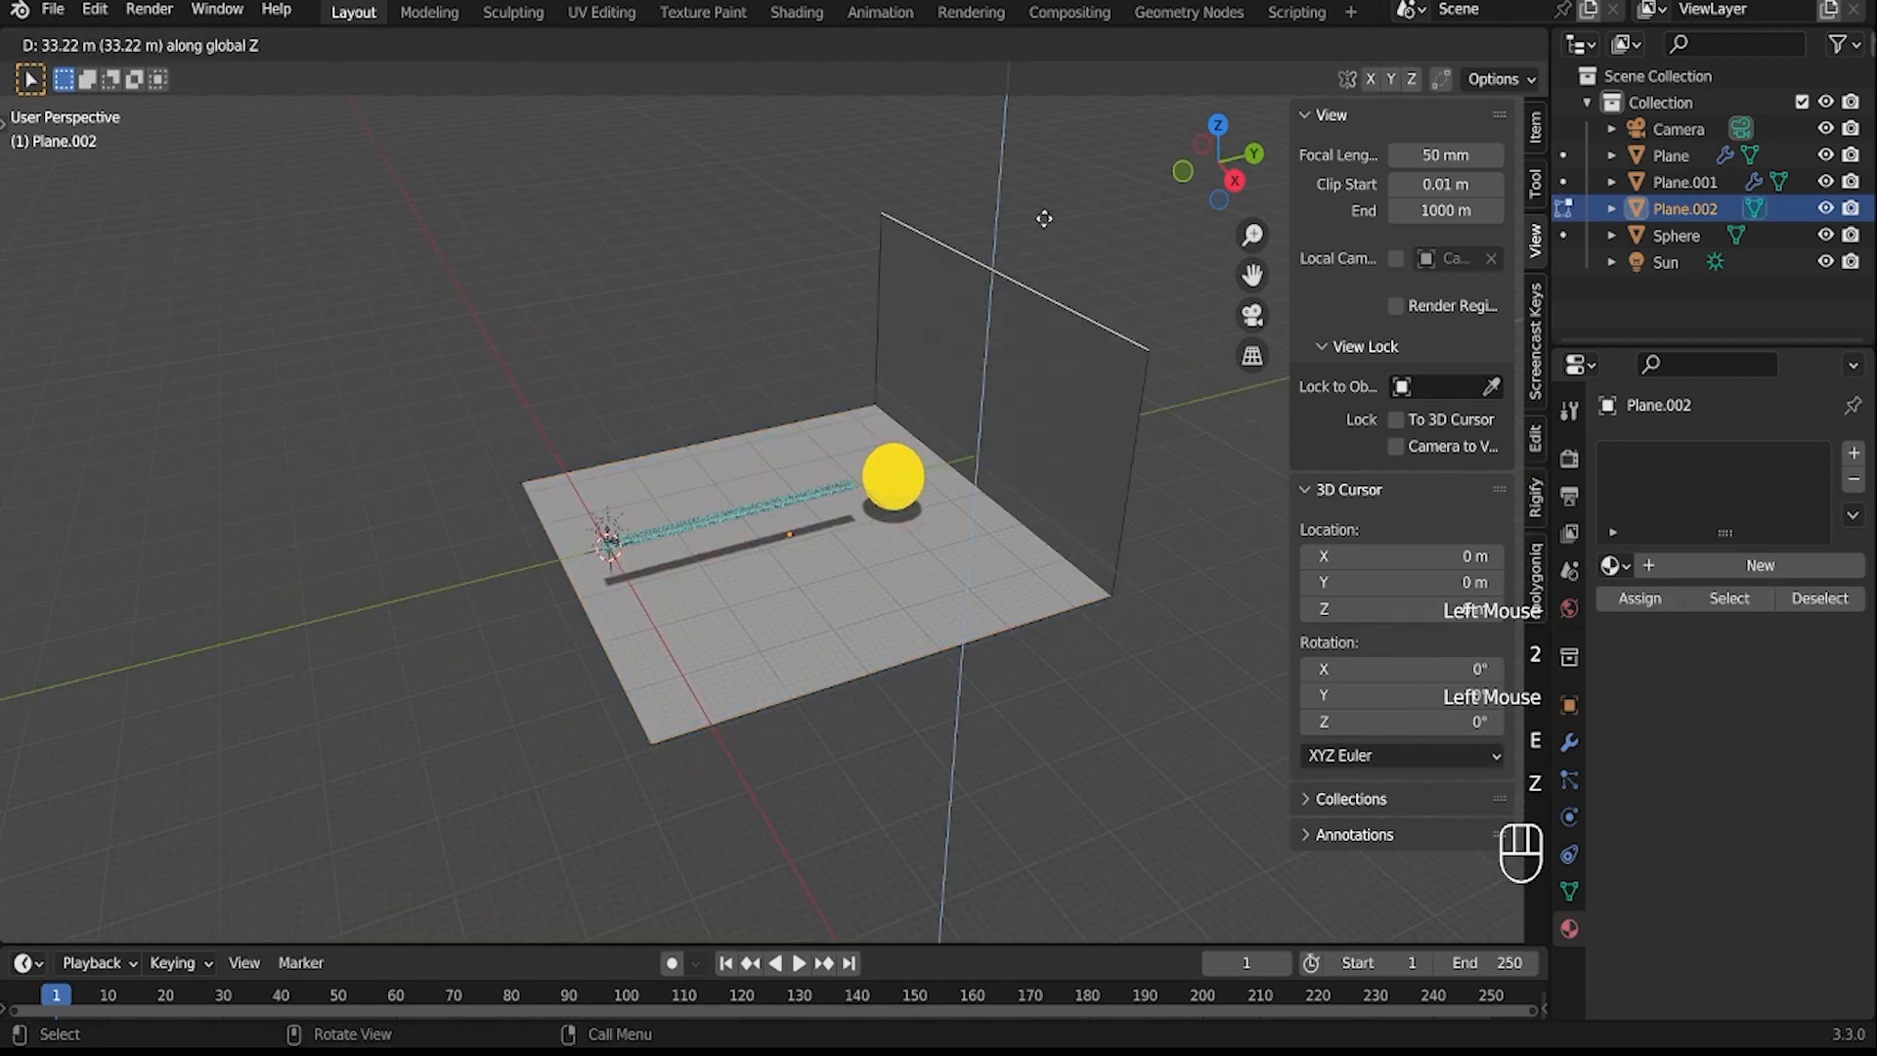
click(1057, 193)
- Bevel the edge between floor and backdrop wall into a wide multi-segment curve and shade the object smooth
click(1057, 536)
key(ctrl+b)
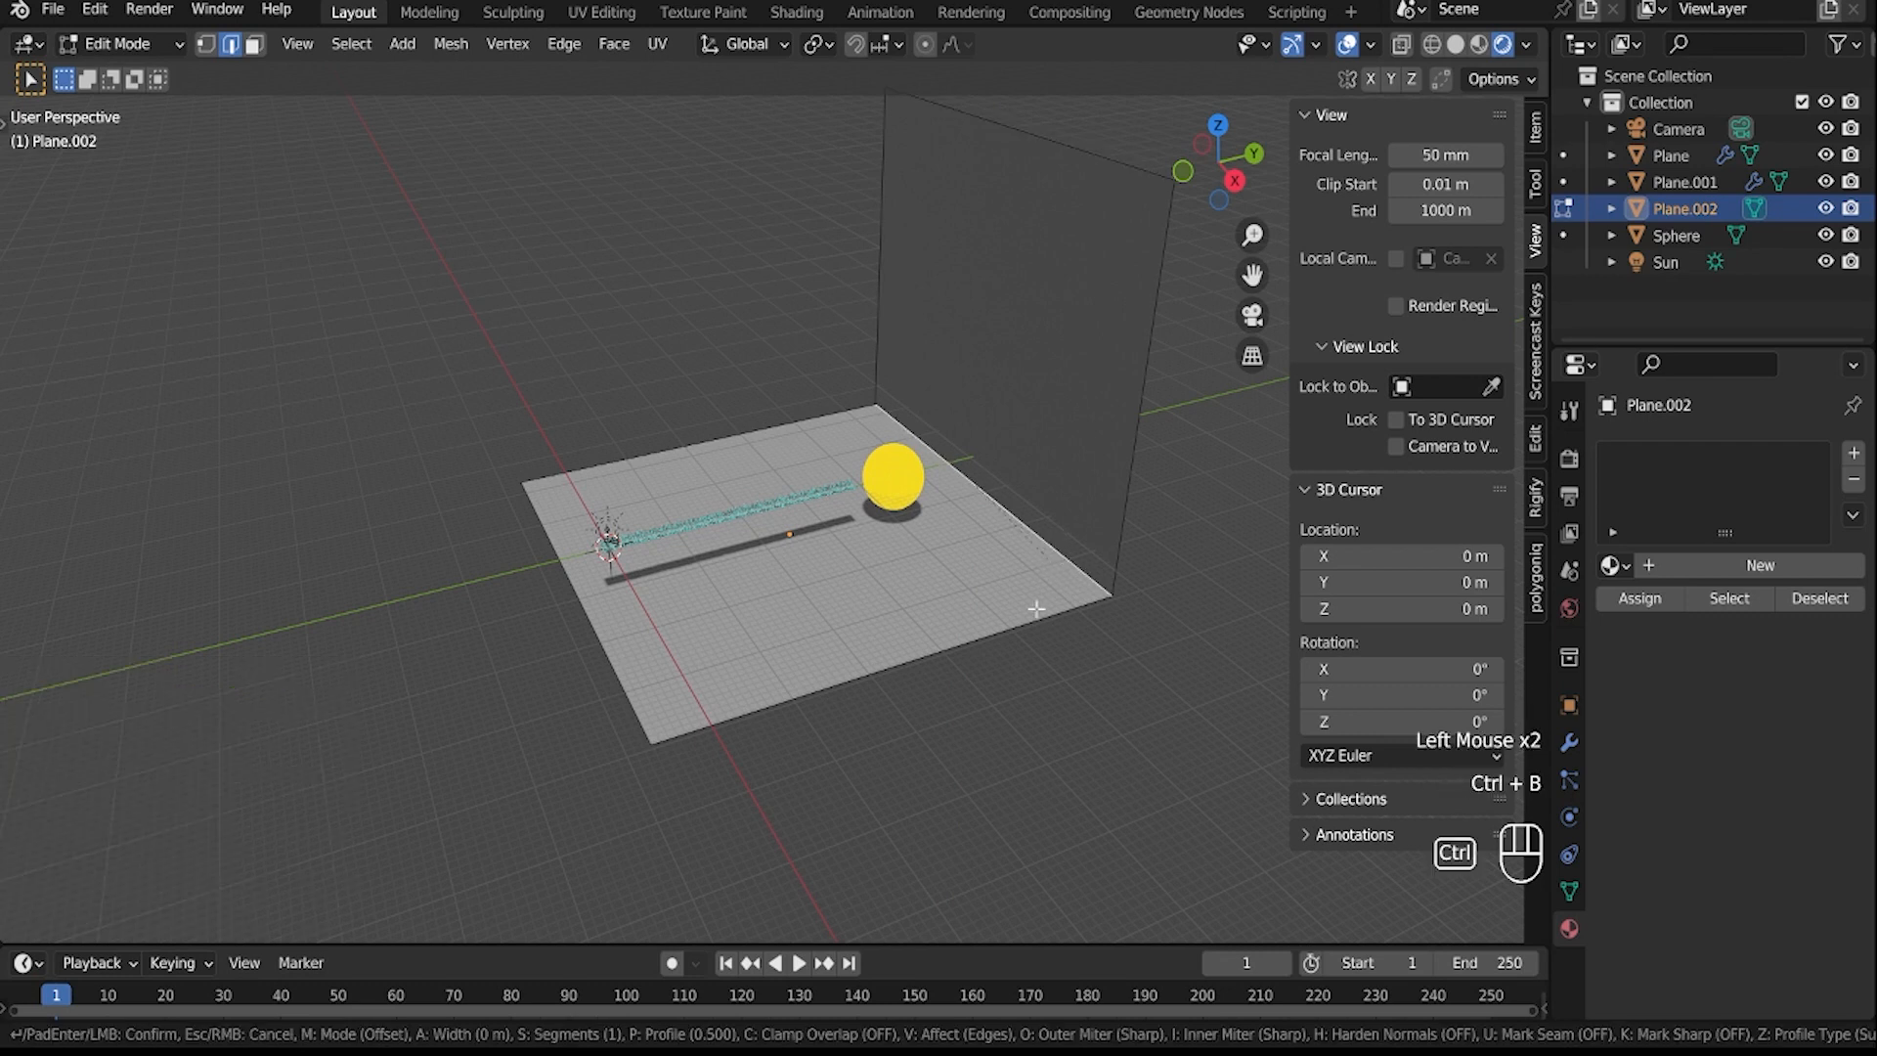
scroll(1035, 614, up, 2)
click(1034, 614)
right_click(1034, 614)
key(Tab)
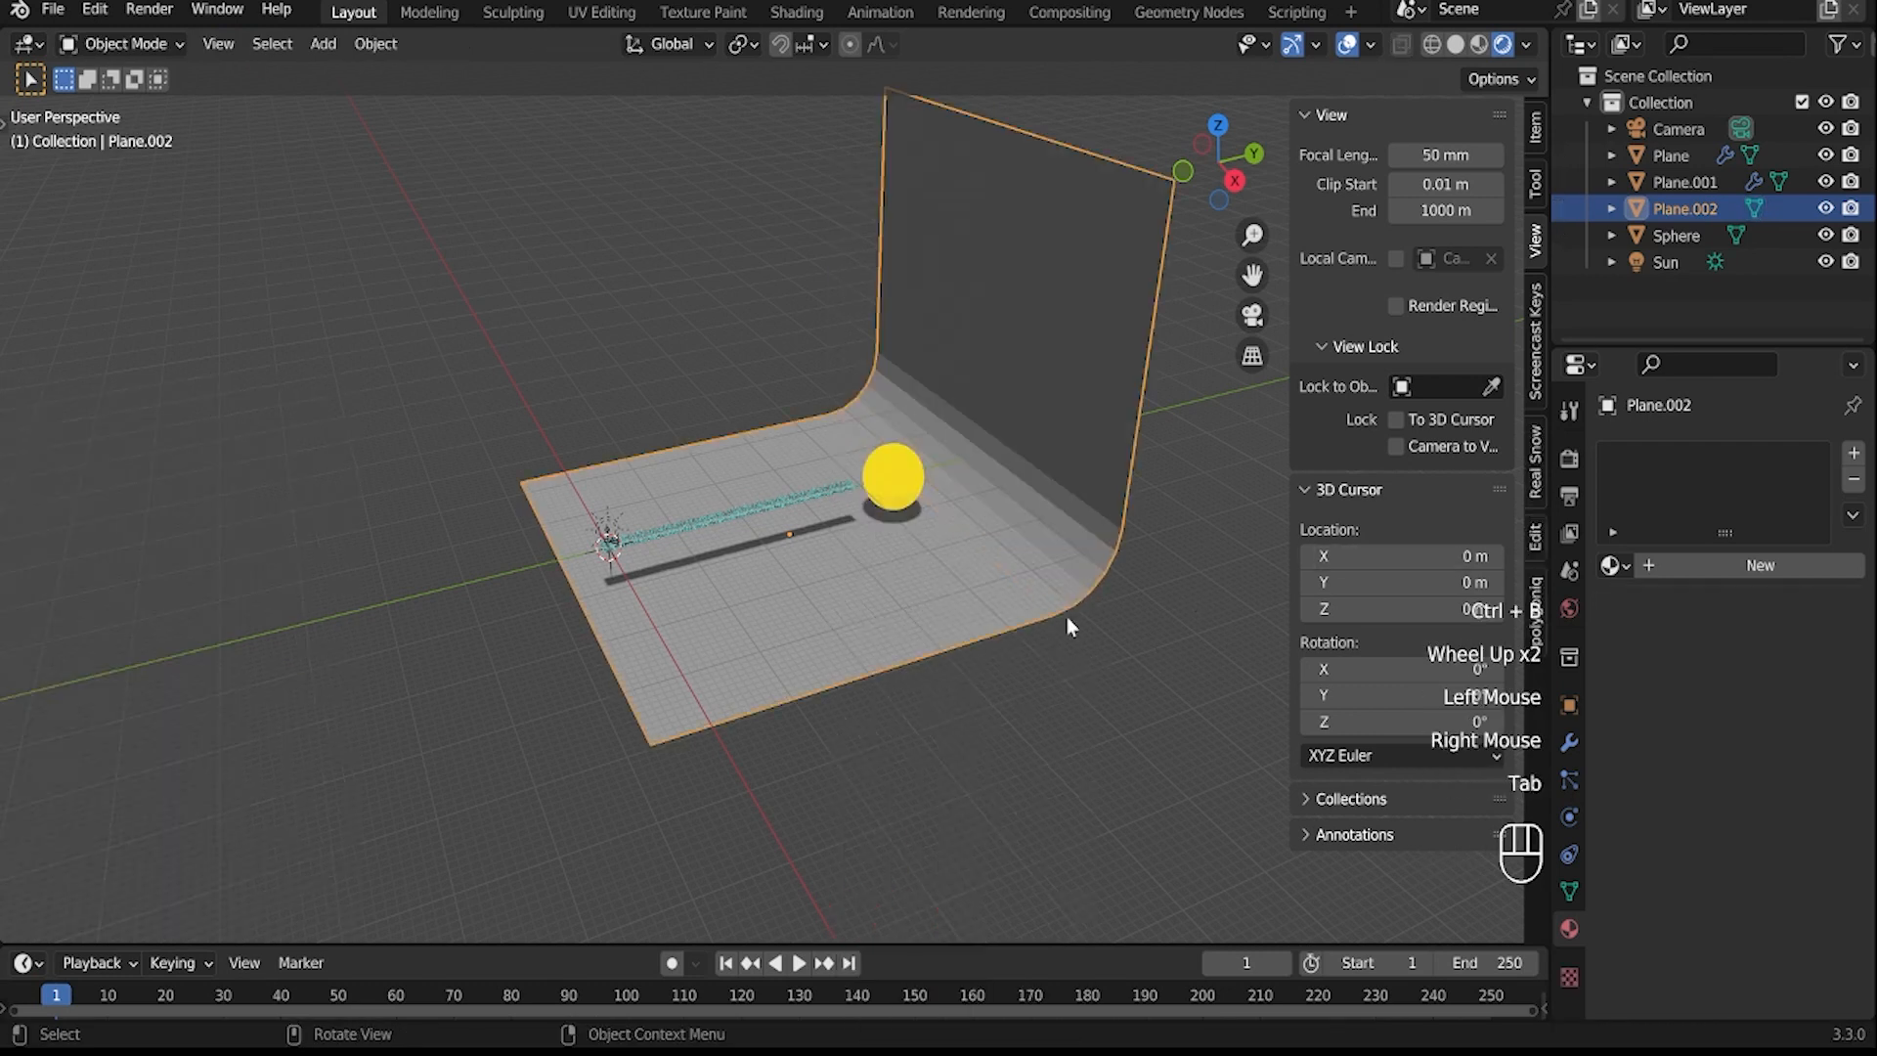
right_click(1022, 471)
click(1009, 533)
- Give the backdrop a new material with a pink base color, hue 0.873, saturation 0.474 and value 0.800
middle_drag(1009, 533, 868, 643)
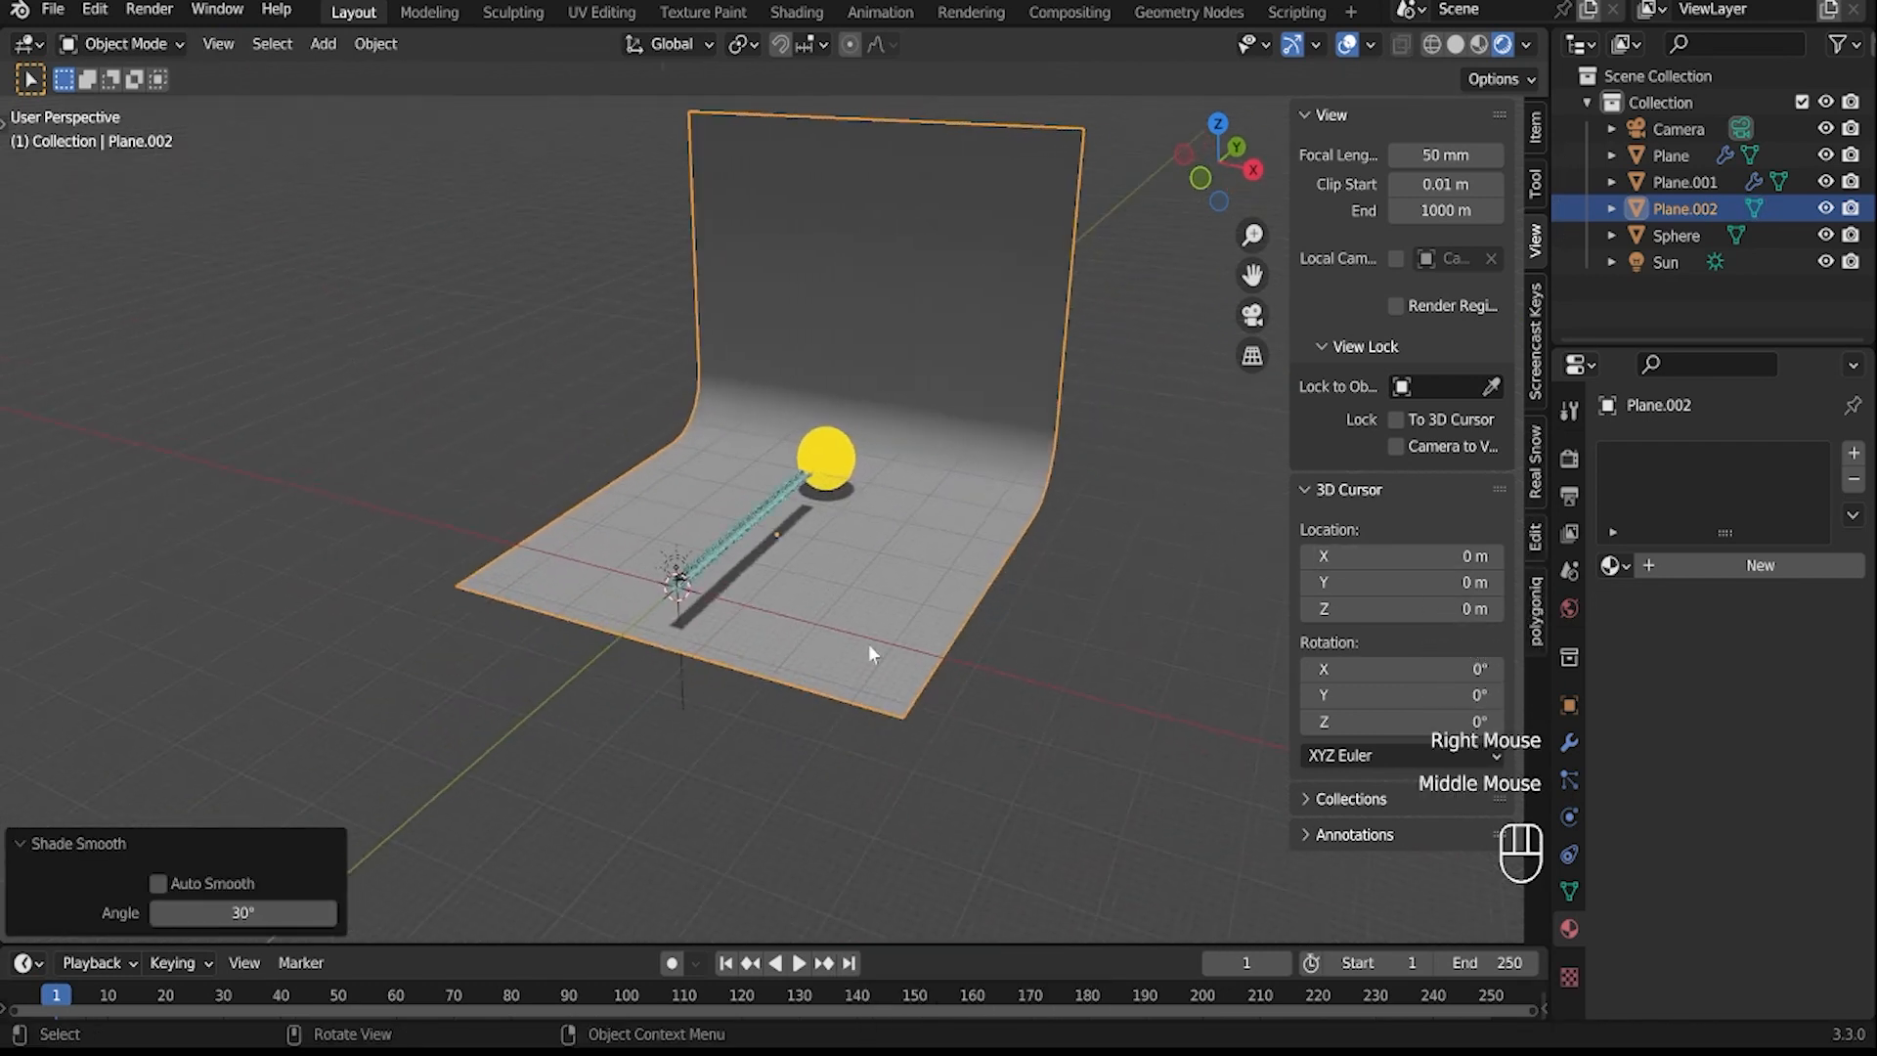
scroll(868, 643, up, 2)
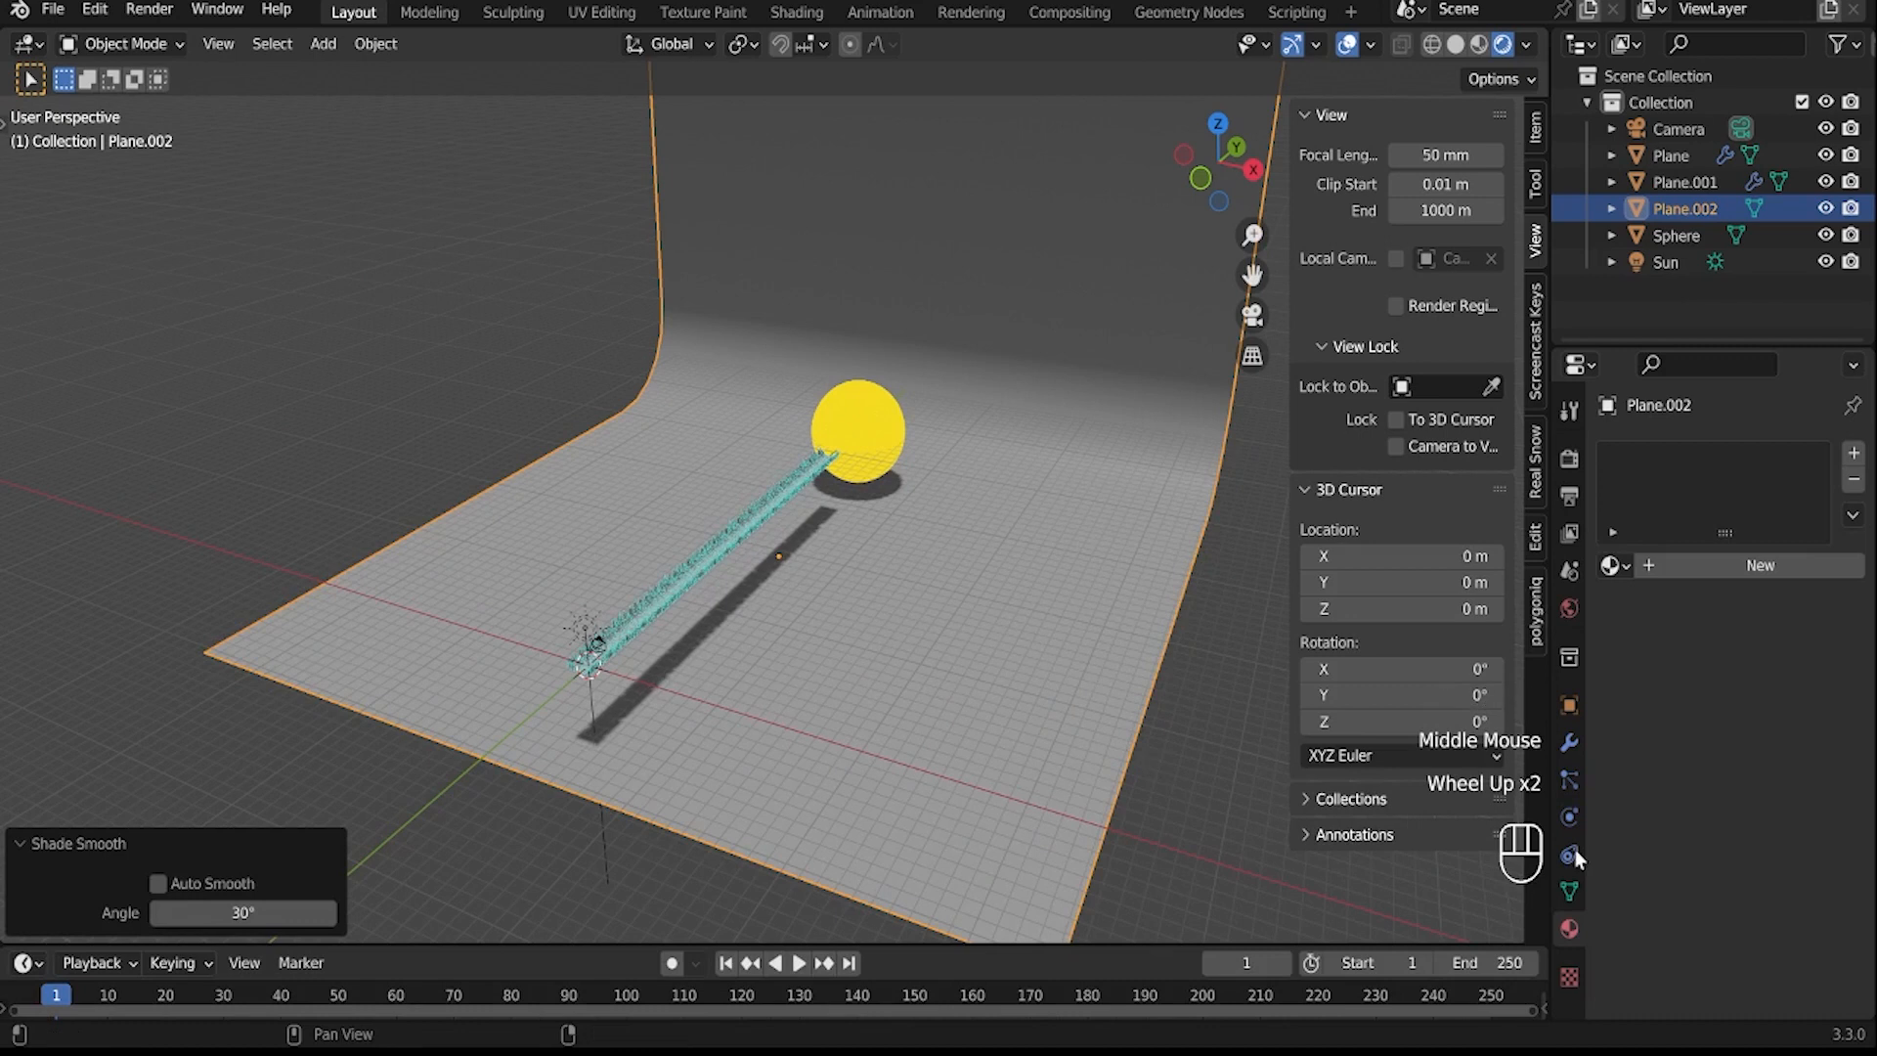
click(1662, 567)
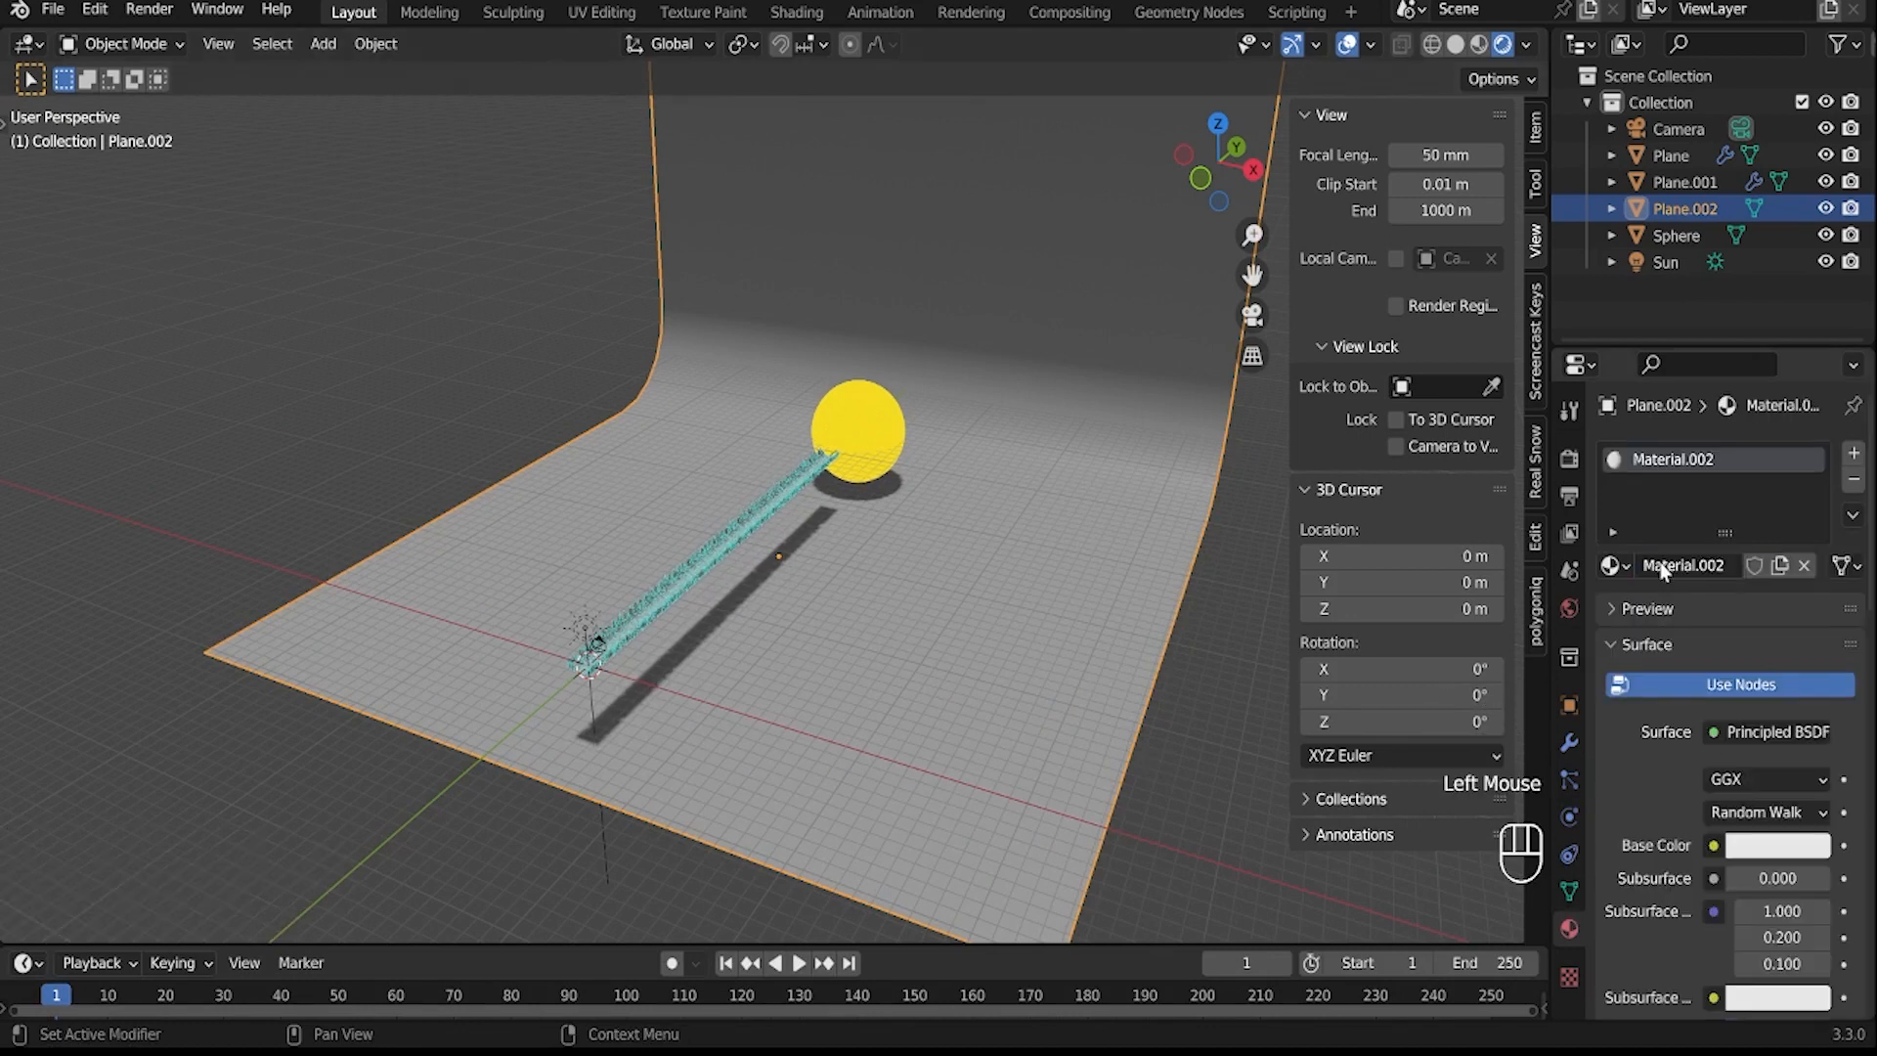
click(1757, 855)
click(1723, 594)
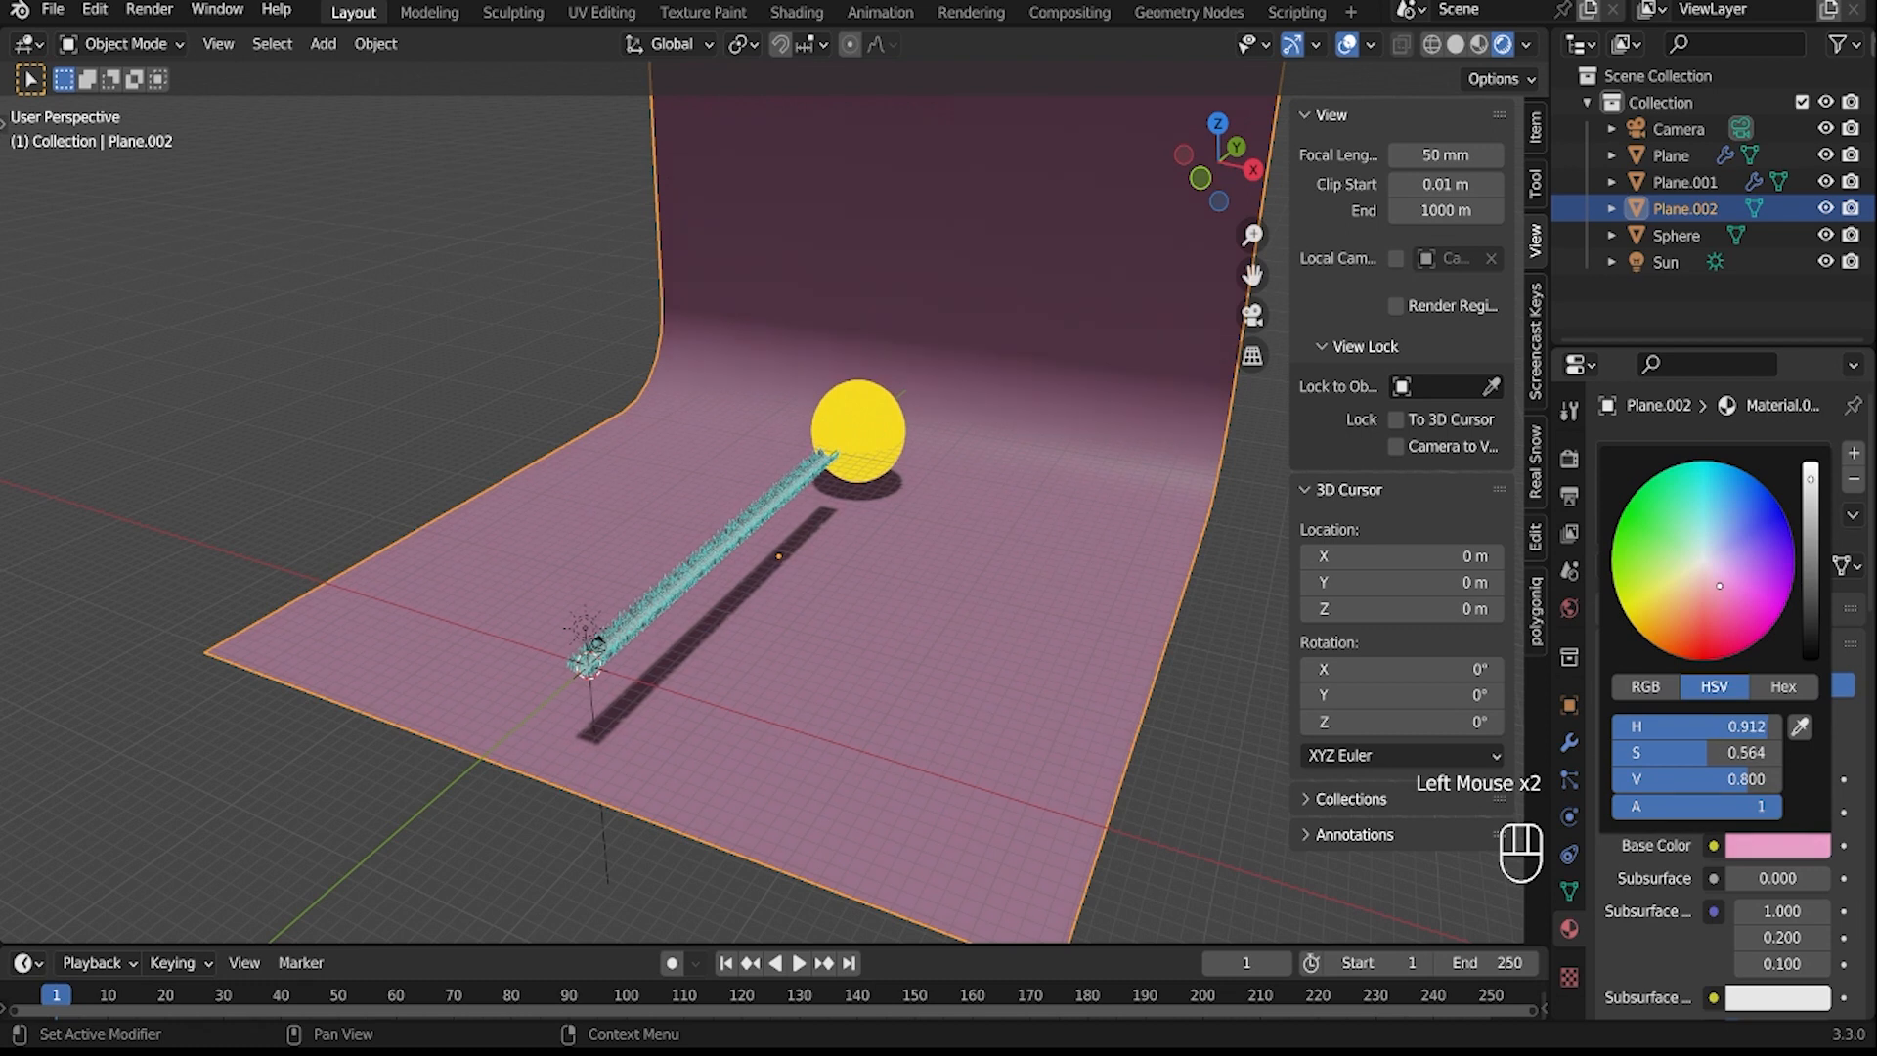
drag(1720, 586, 1714, 577)
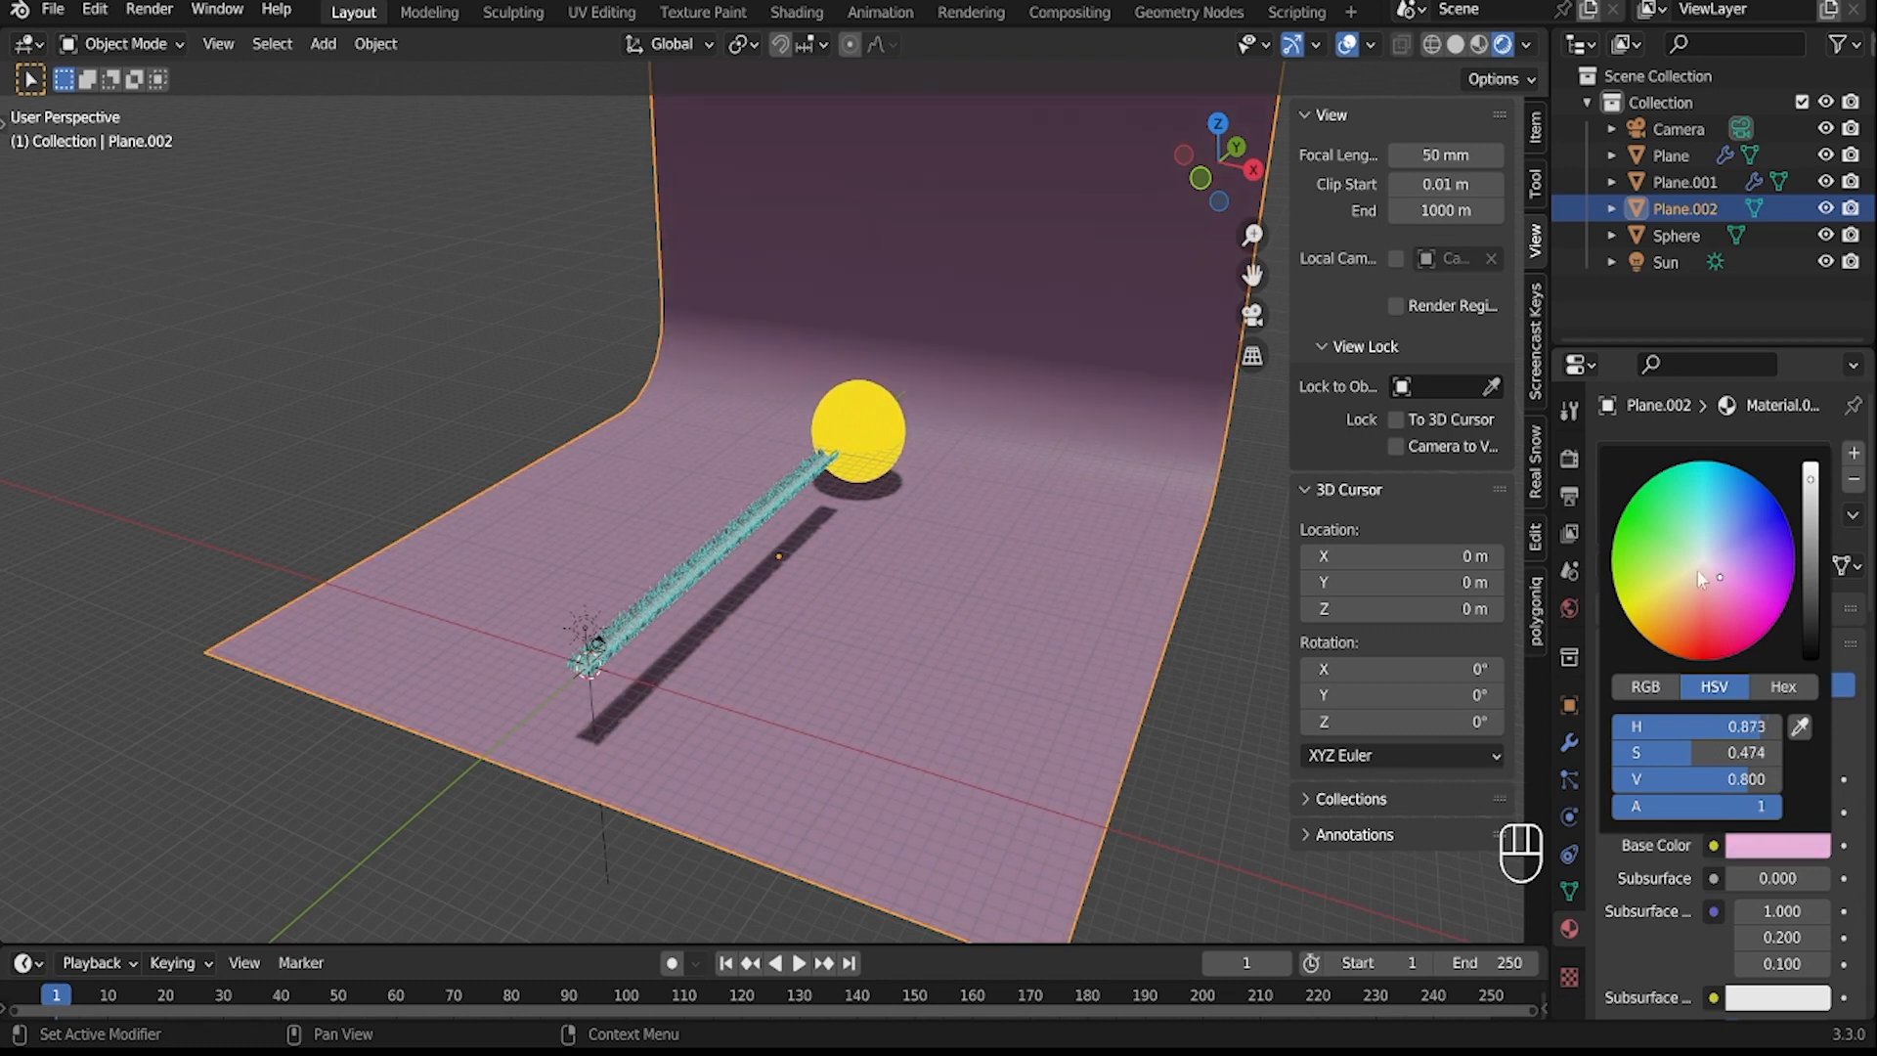
- Select the camera above the near end of the valley, hide the viewport sidebar and enlarge the timeline
scroll(672, 821, up, 6)
middle_drag(670, 817, 699, 550)
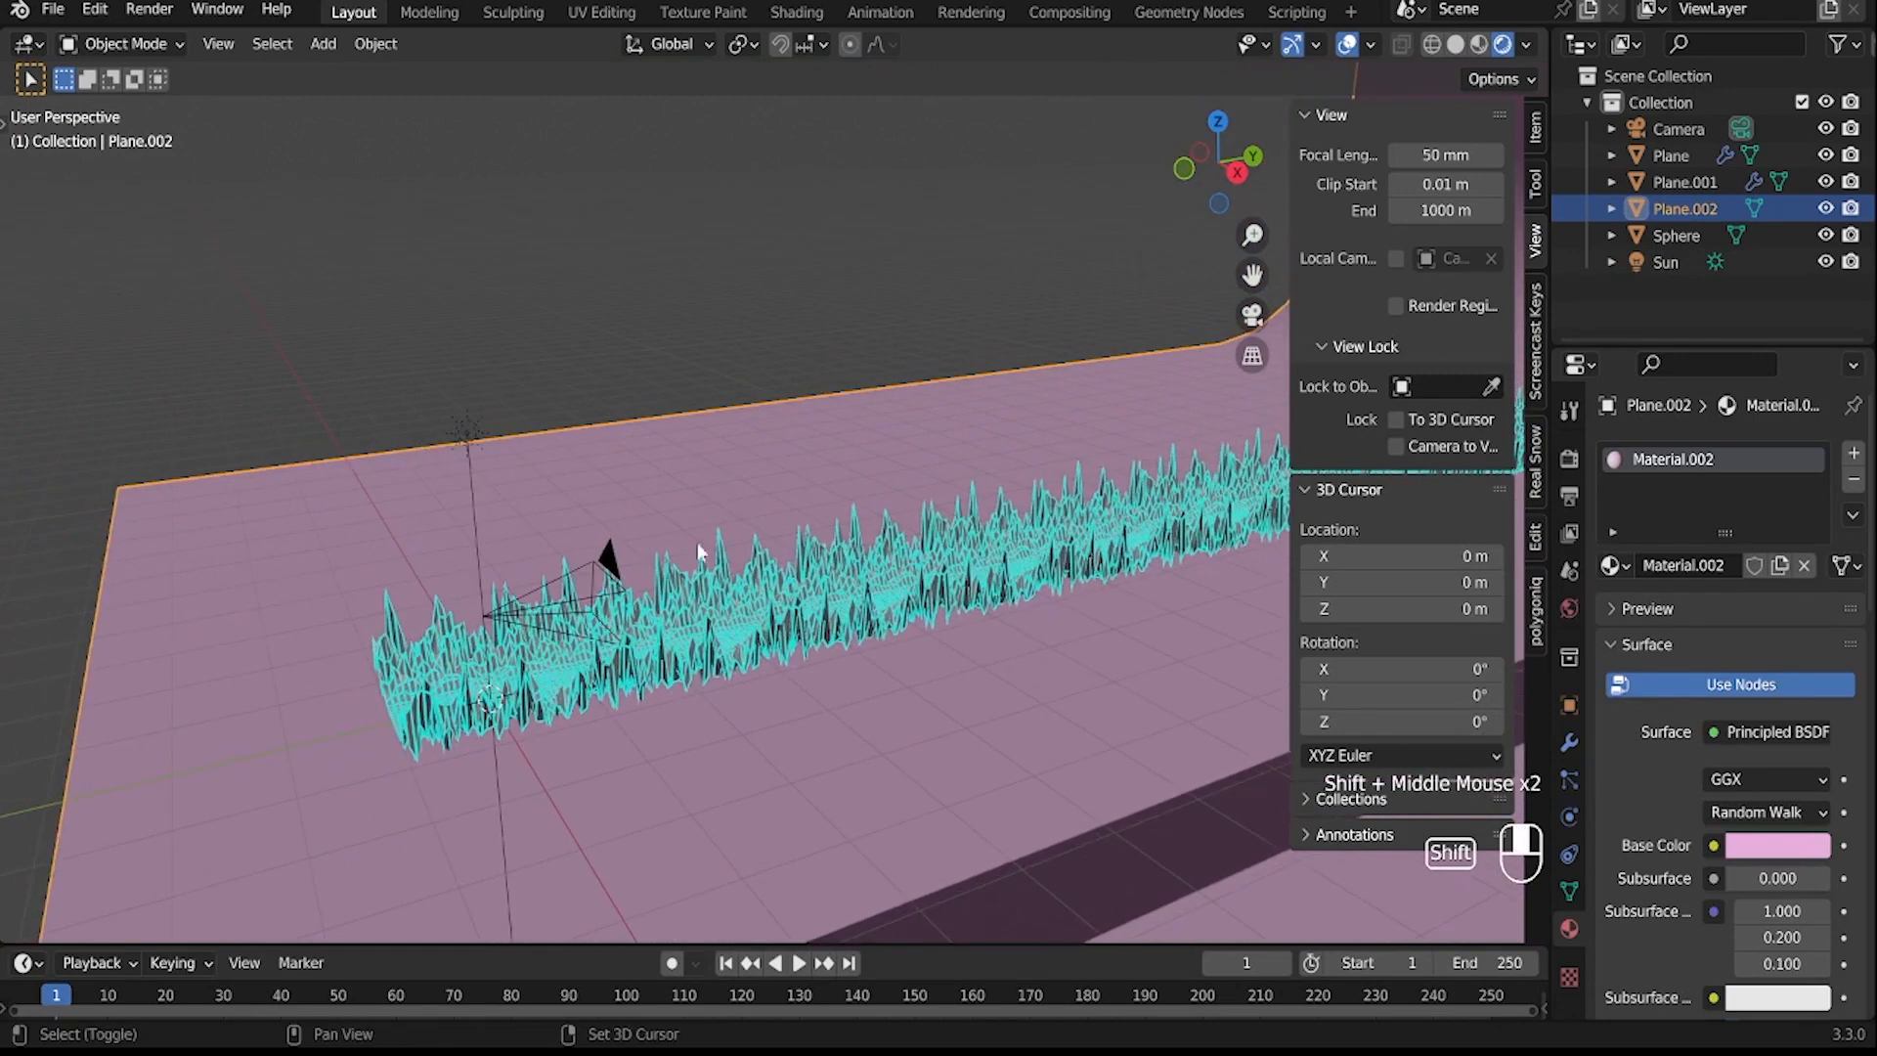
click(498, 629)
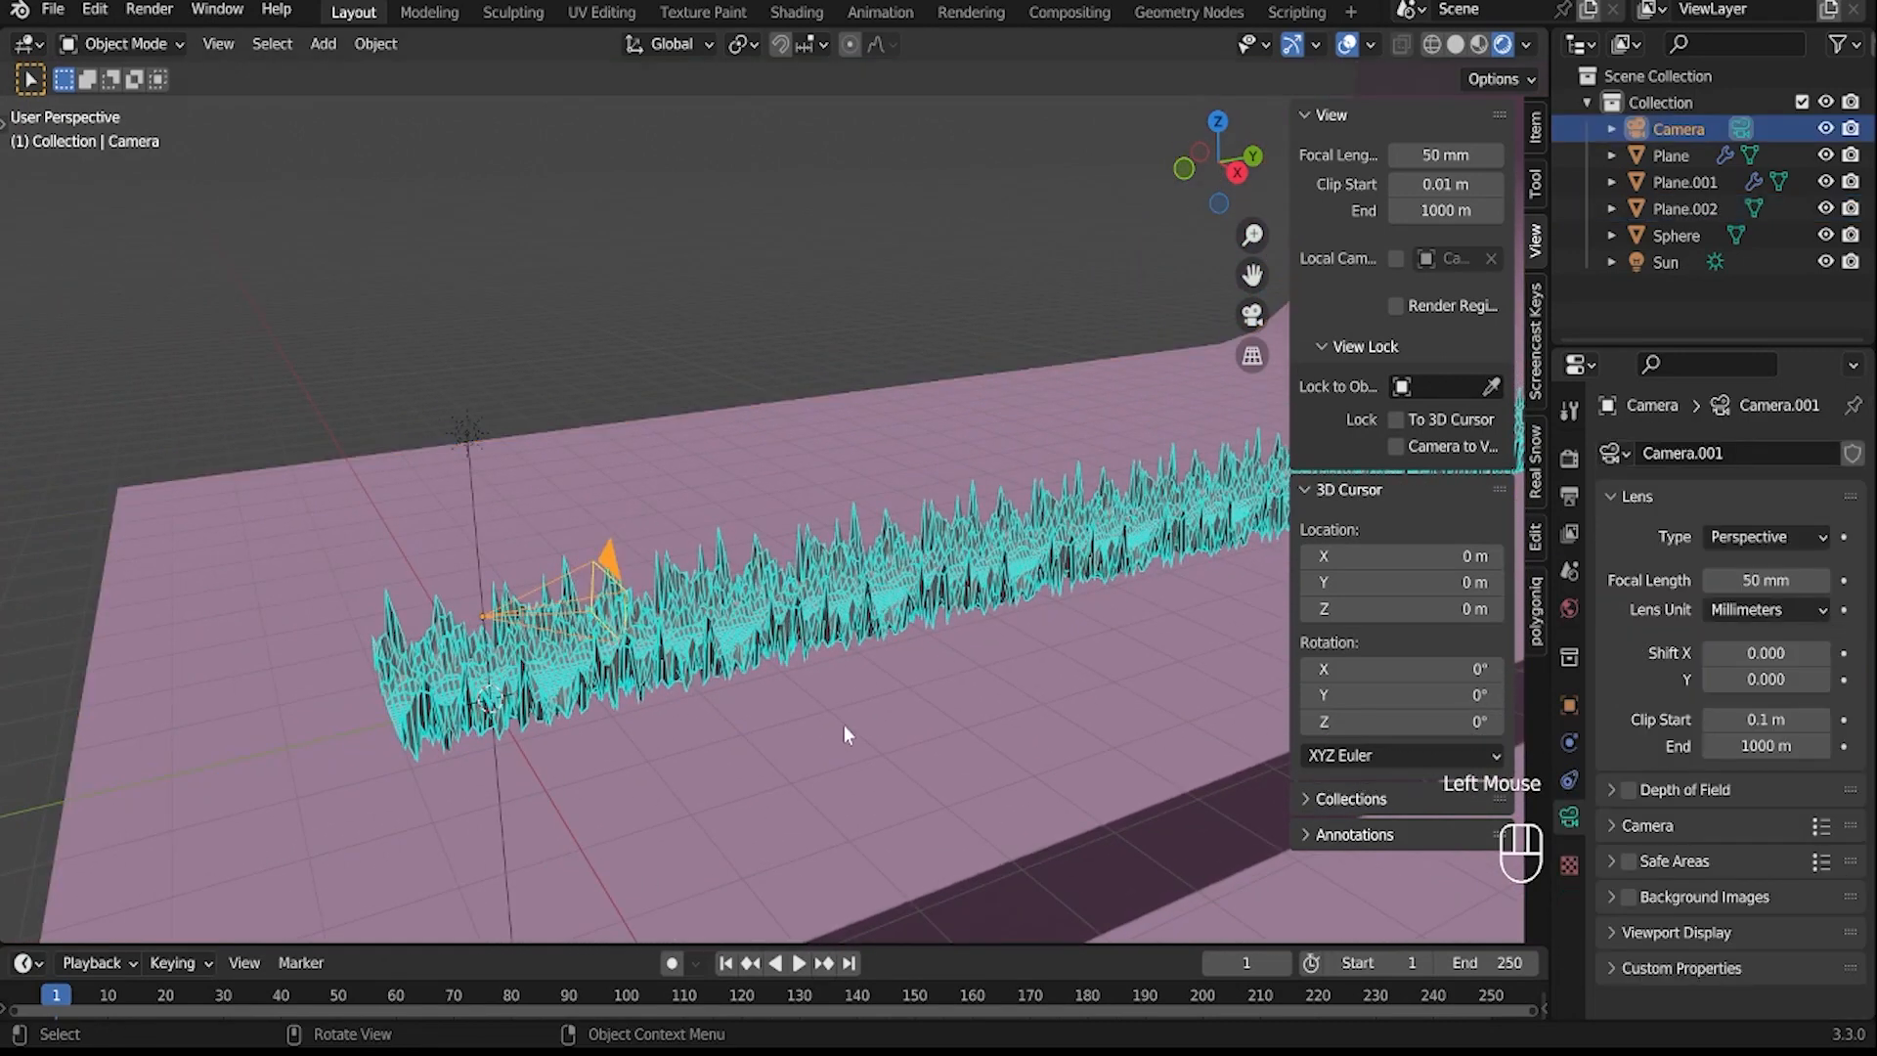
key(n)
drag(783, 942, 787, 693)
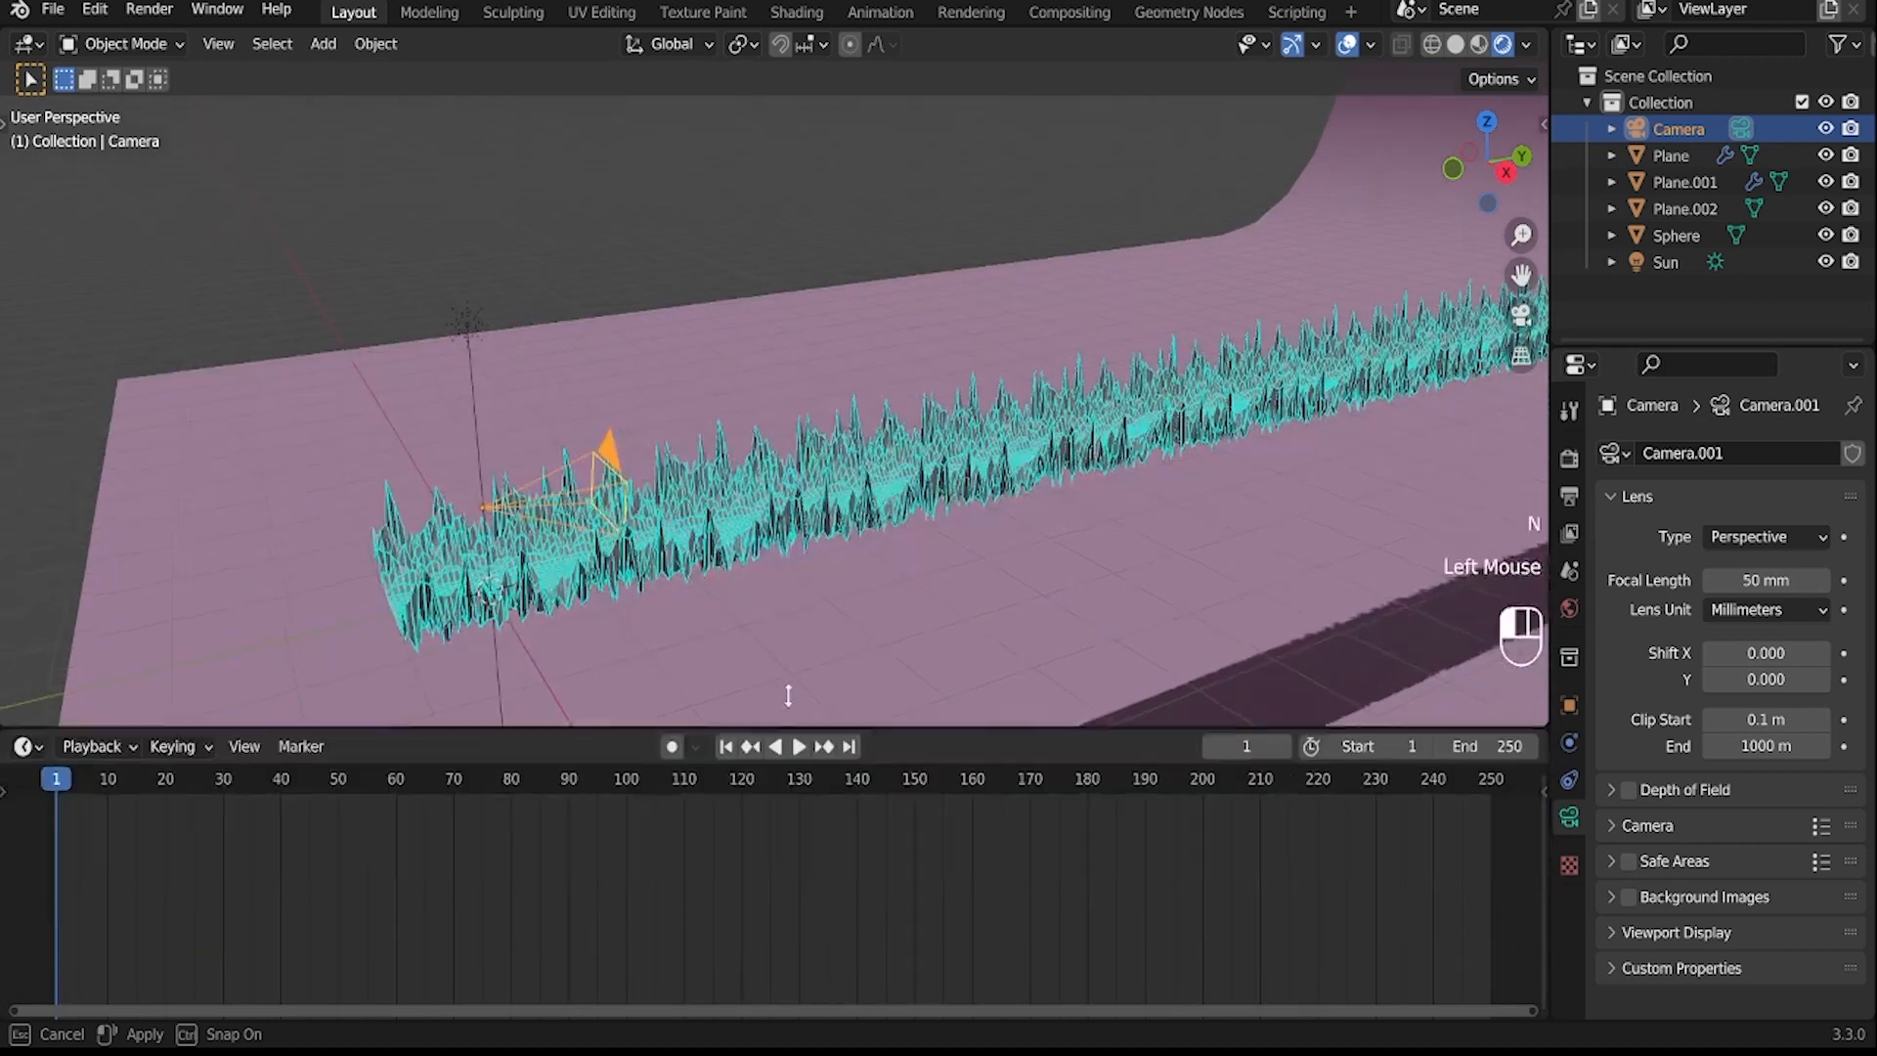
- Insert a location keyframe for the camera at frame 1
key(i)
click(843, 342)
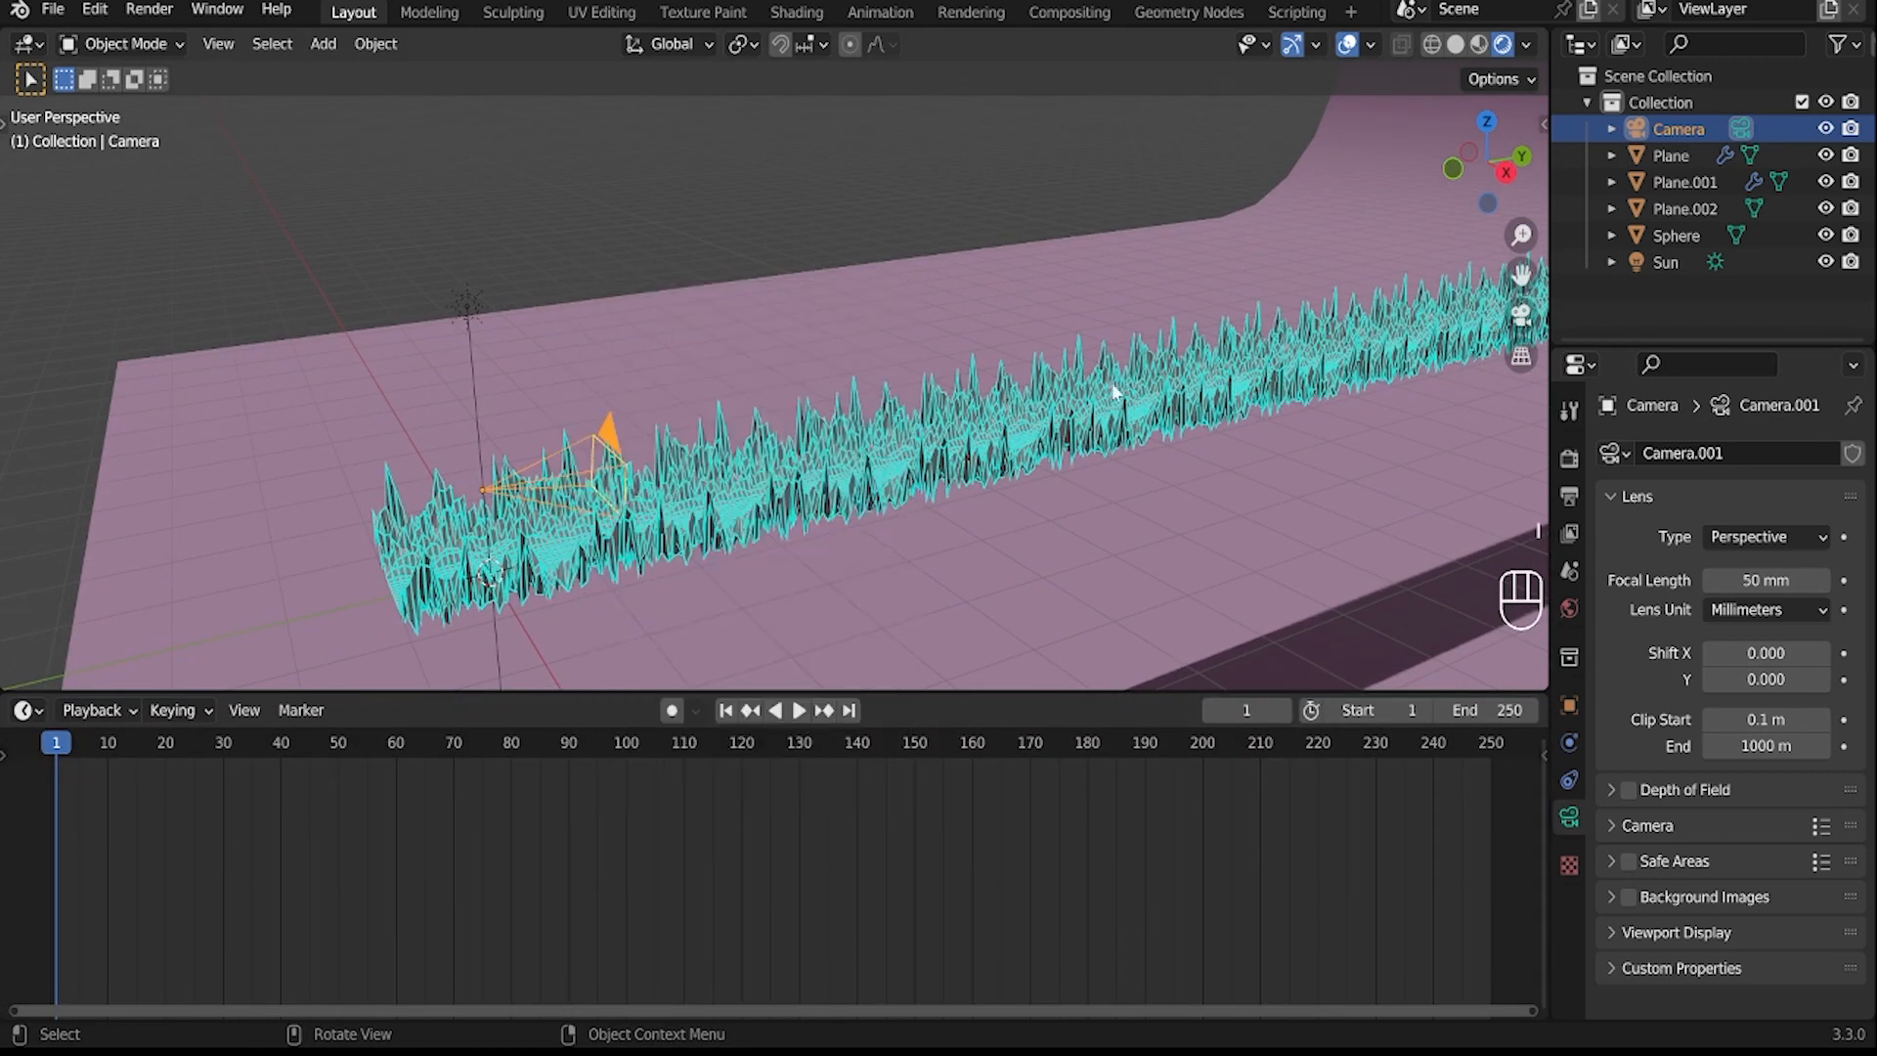
click(1680, 131)
key(i)
click(659, 476)
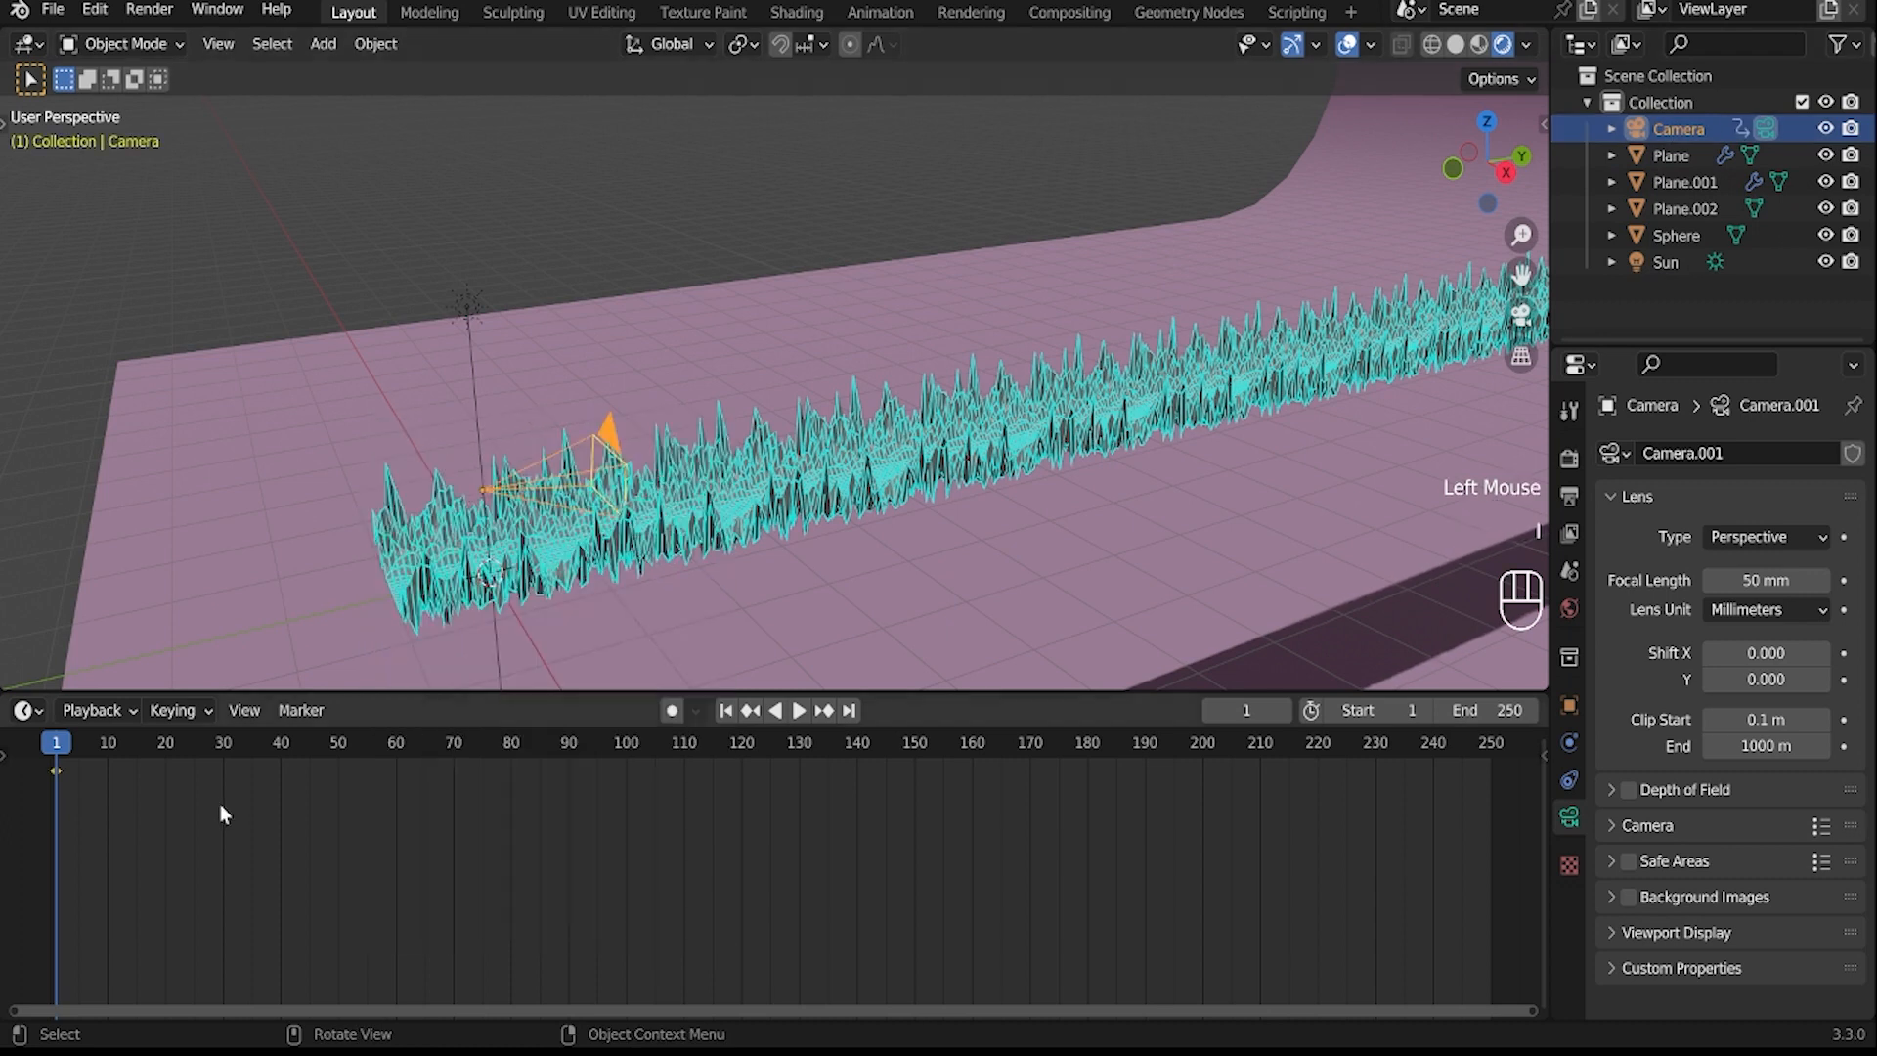
- At frame 250, move the camera about 6 m along Y down the valley and insert a location keyframe
click(330, 759)
key(space)
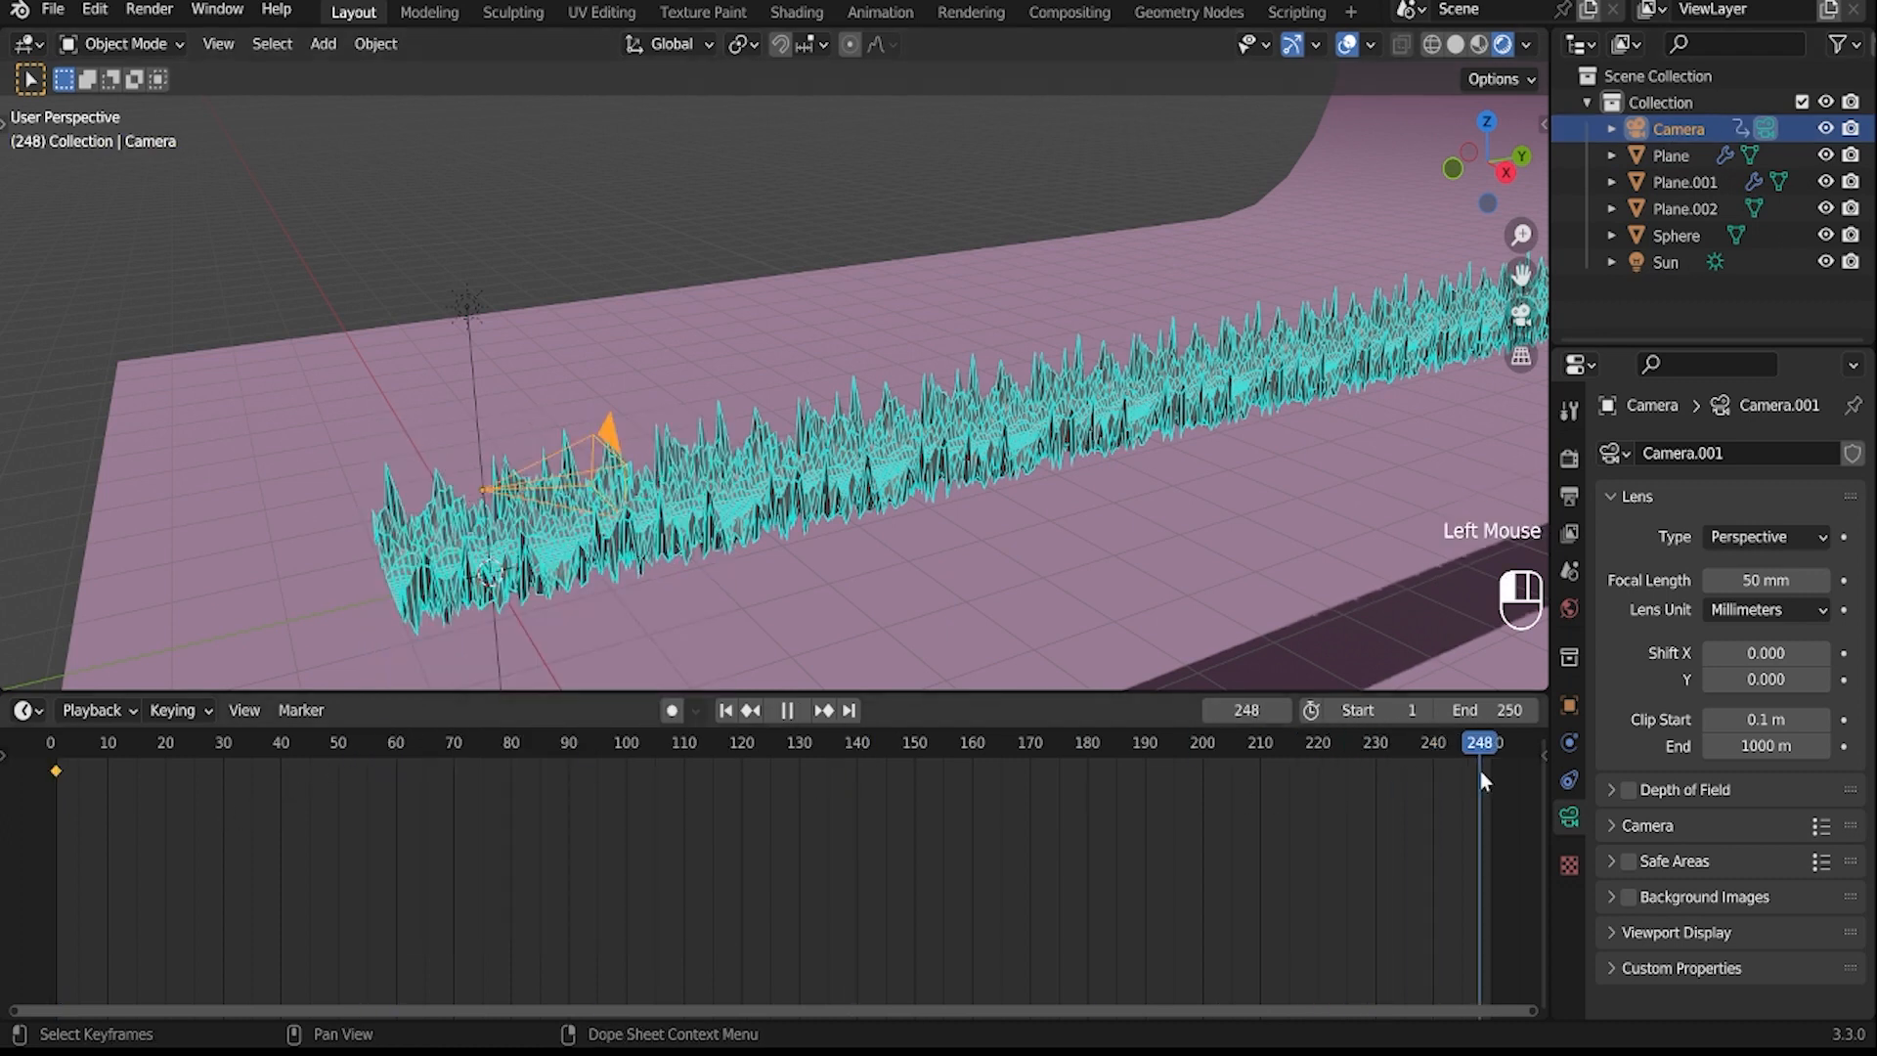
key(g)
key(y)
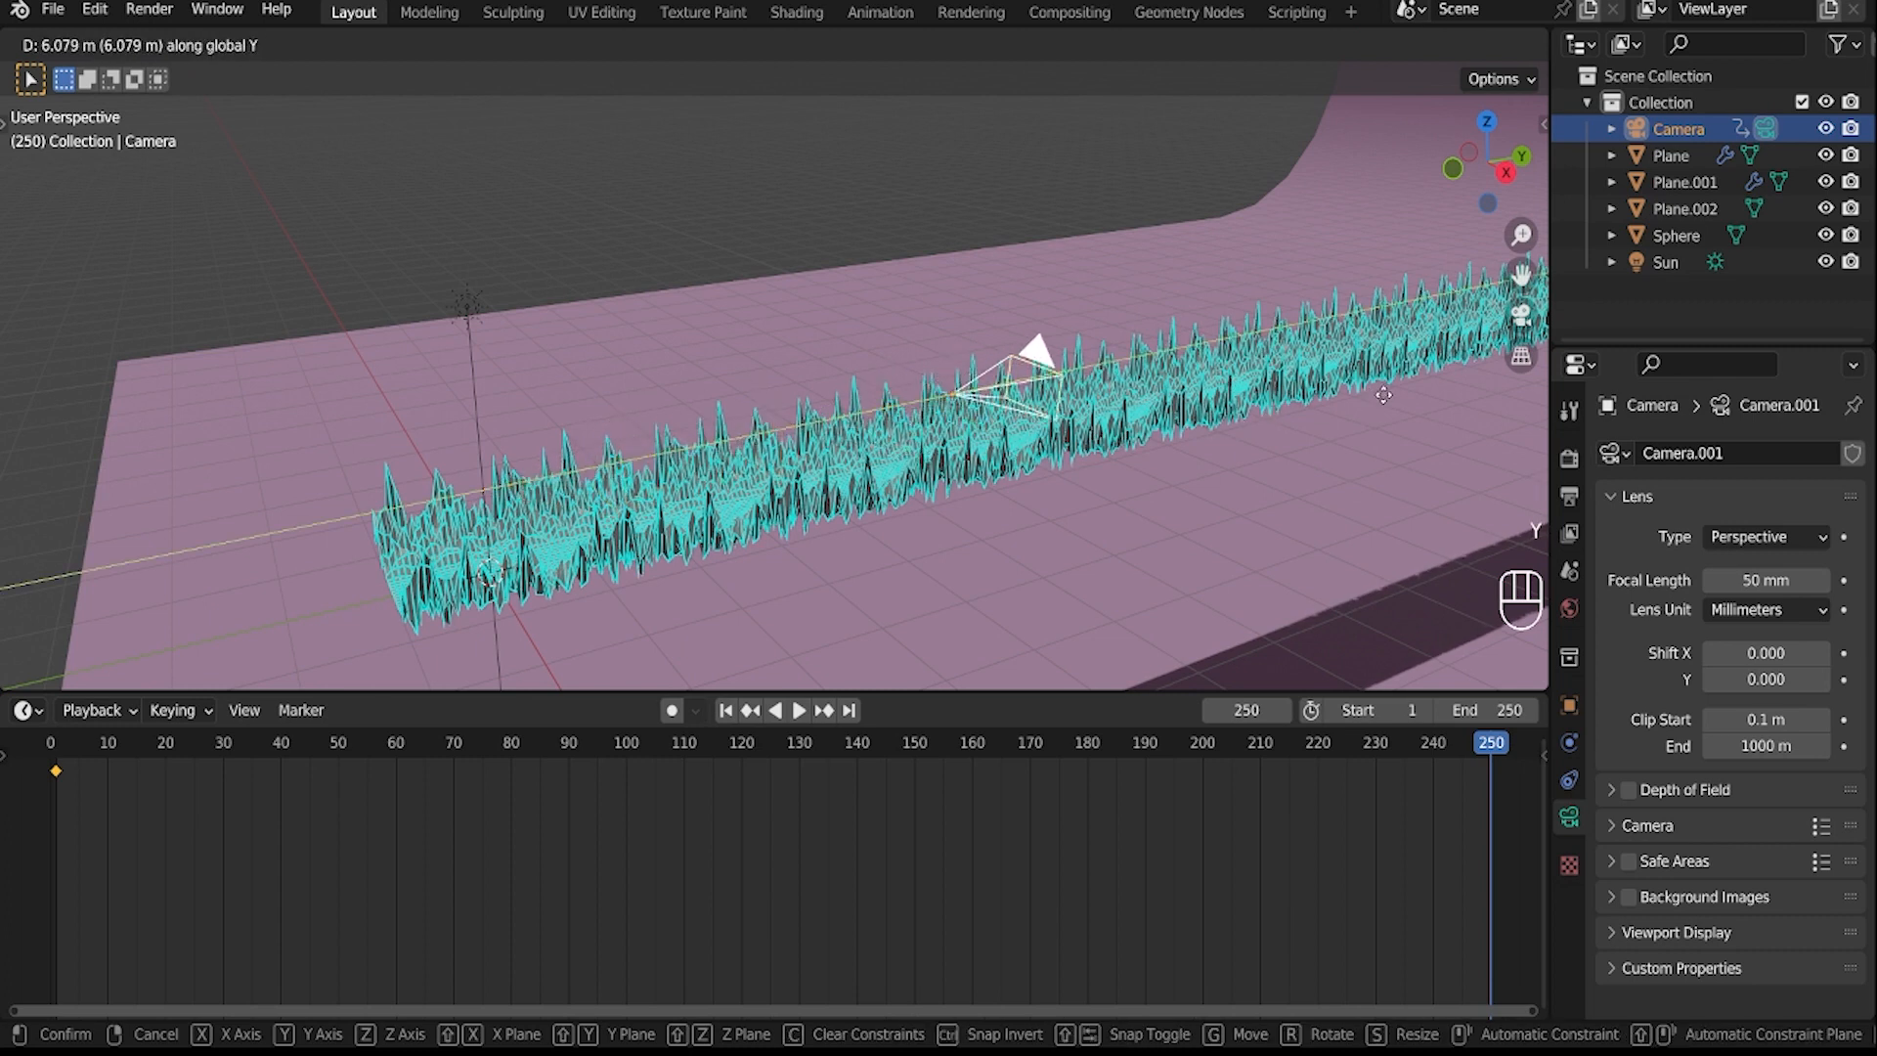
click(1379, 397)
key(i)
click(1121, 463)
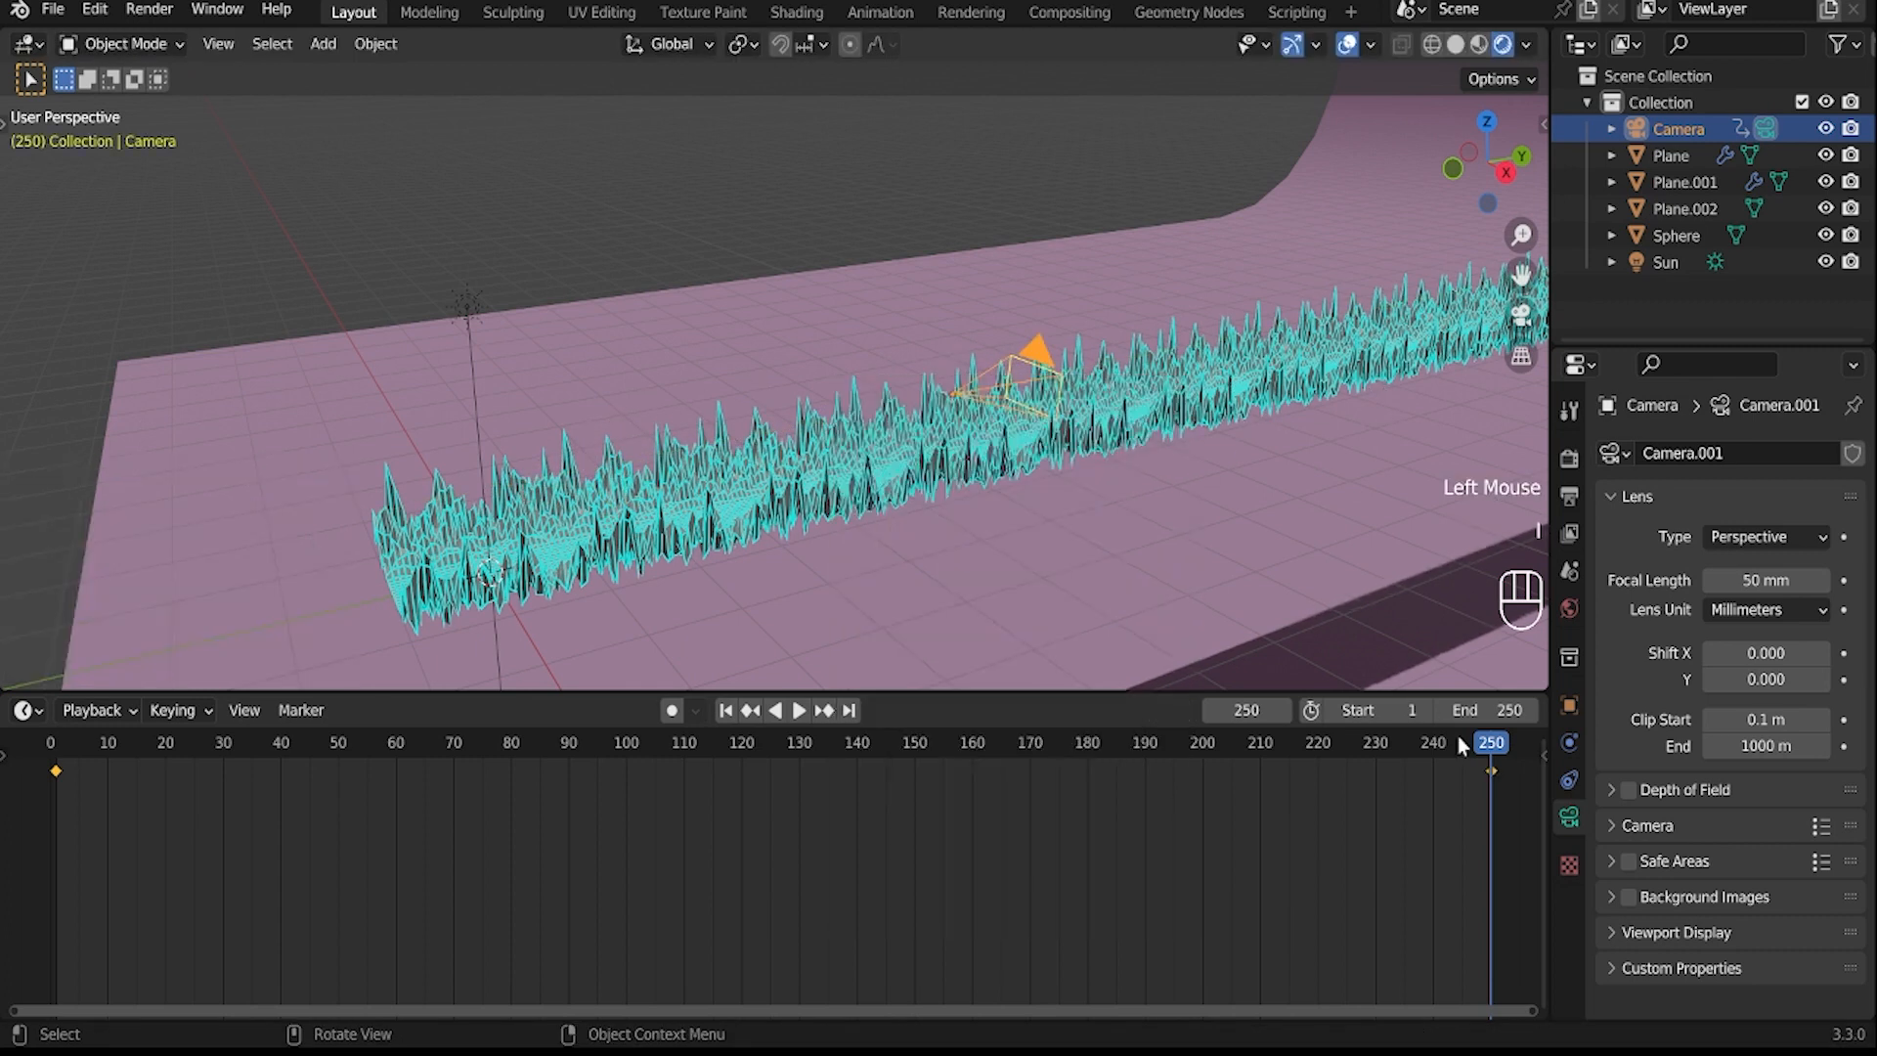
- Play the camera animation to check its speed and delete the camera's keyframe at frame 250
key(space)
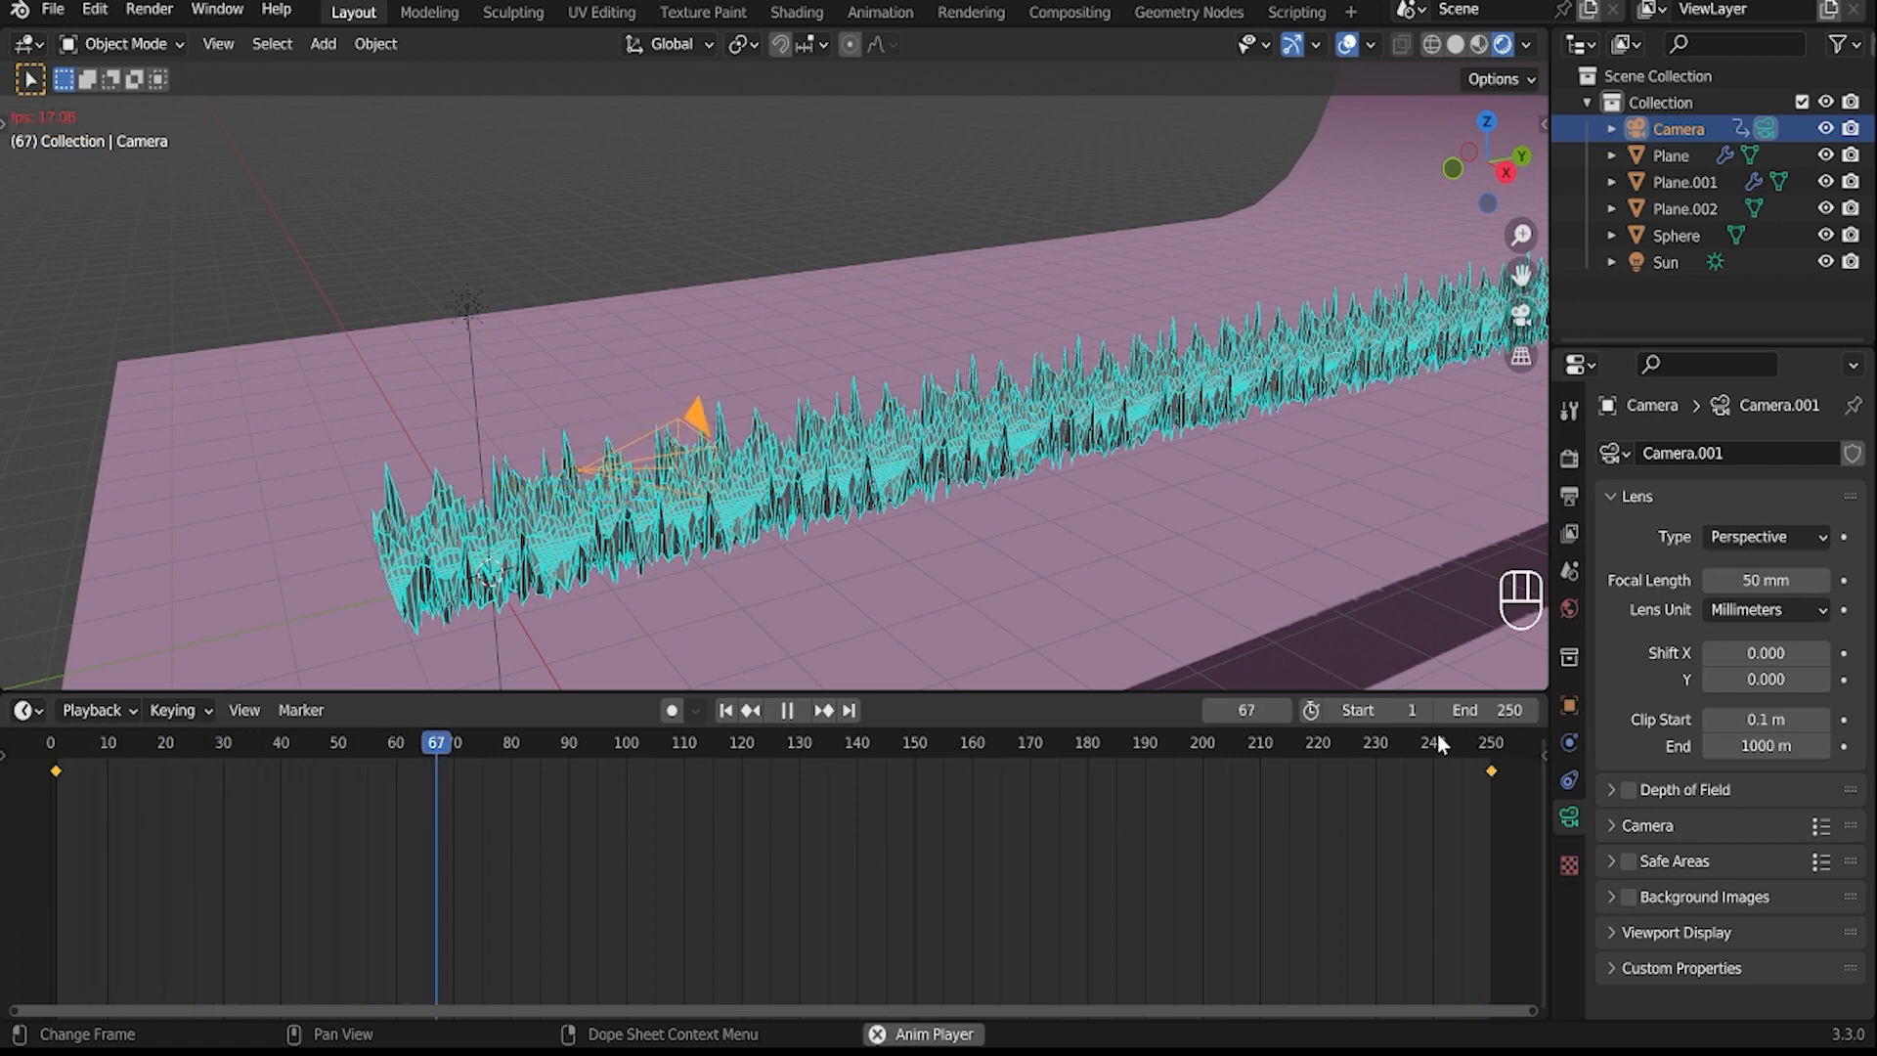
key(space)
click(1491, 772)
key(x)
click(1490, 772)
- At frame 250, move the camera about 11.6 m along Y down the valley and insert a location keyframe
drag(1435, 748, 1491, 755)
key(g)
key(y)
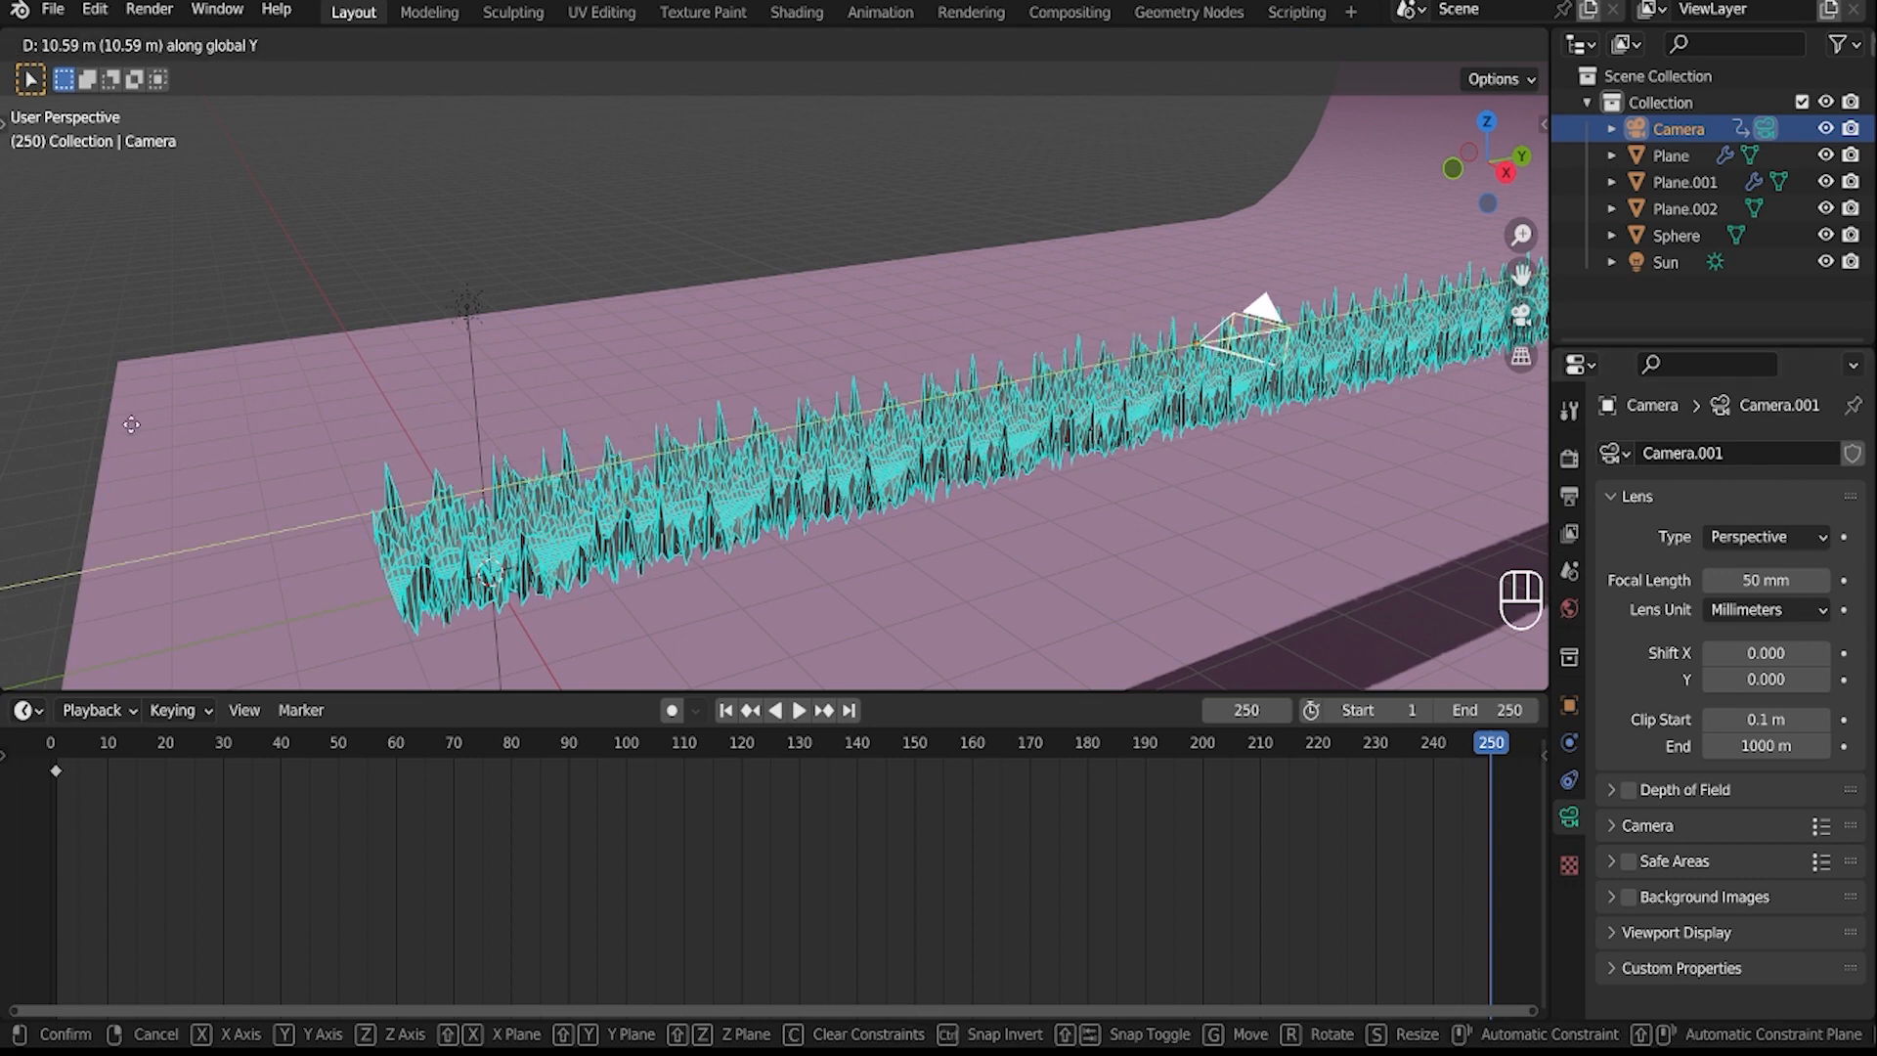
click(180, 425)
key(i)
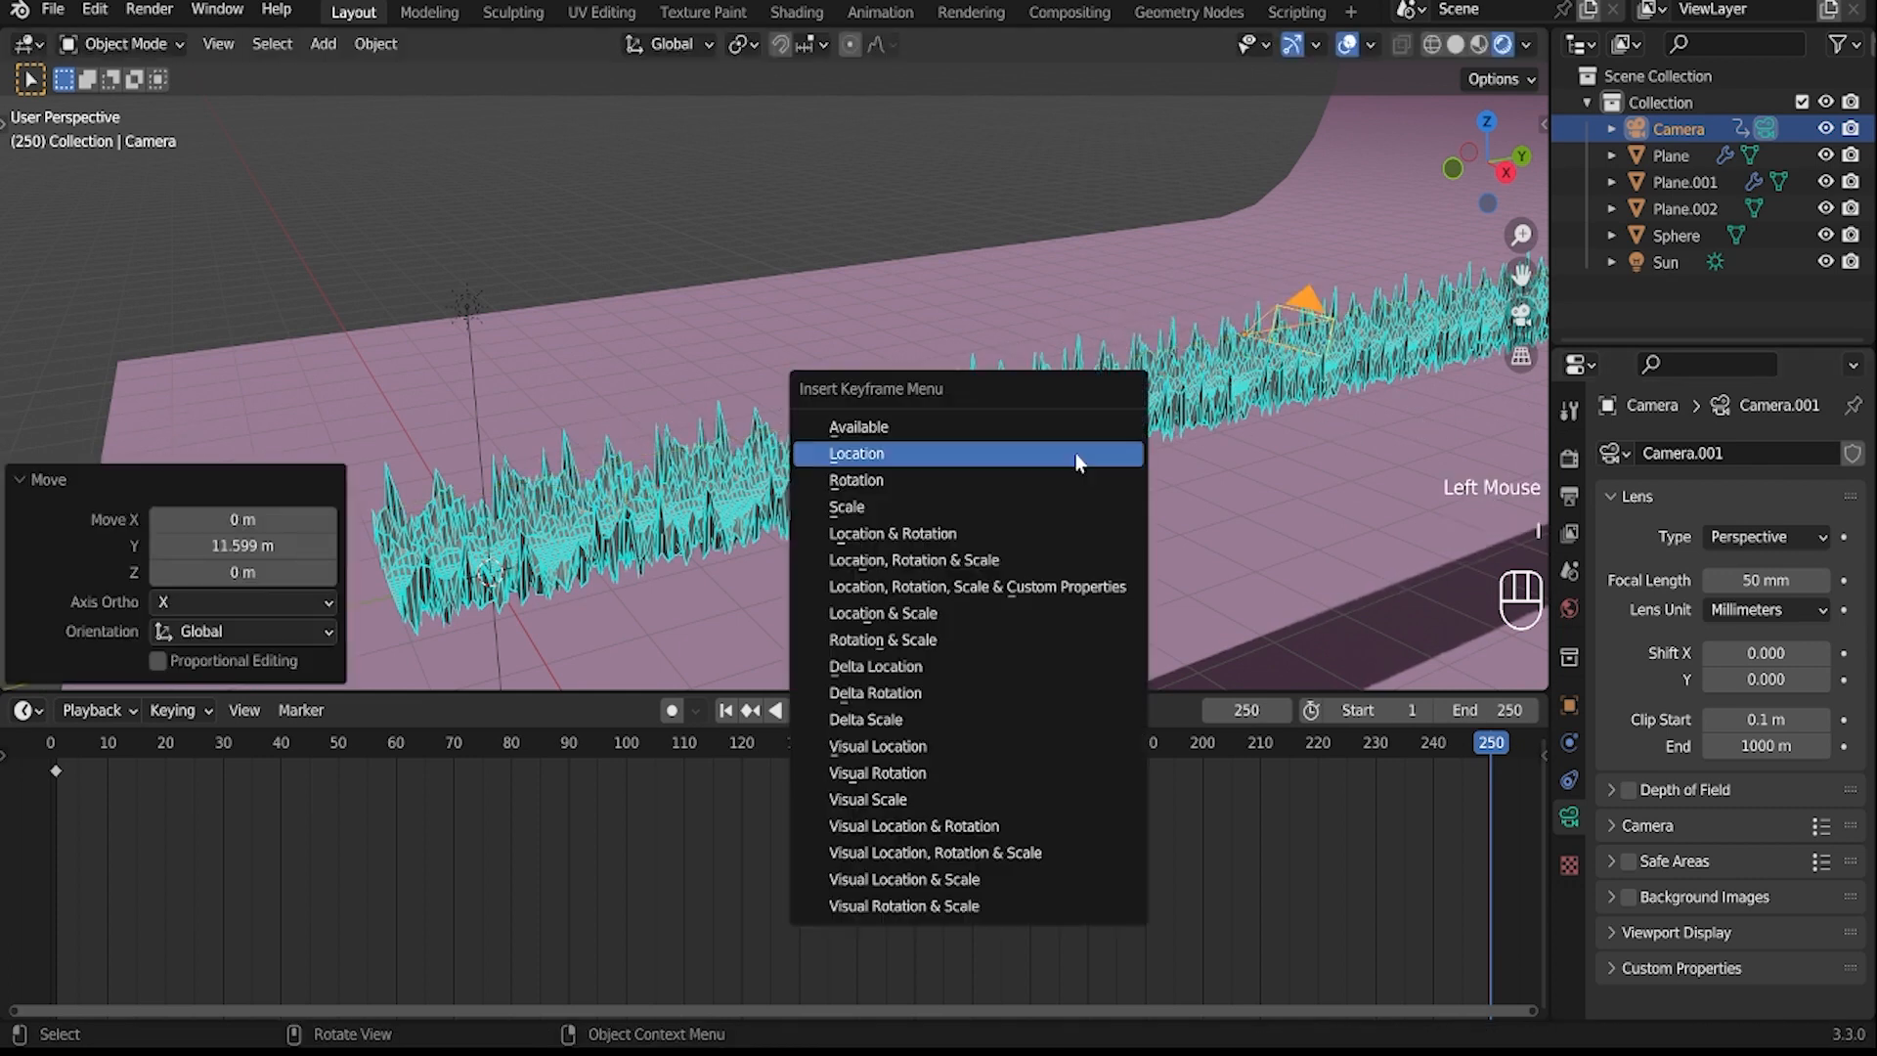
click(1076, 452)
- Set the selected camera as the scene camera to look through it, and shrink the timeline back down
scroll(1074, 455, down, 3)
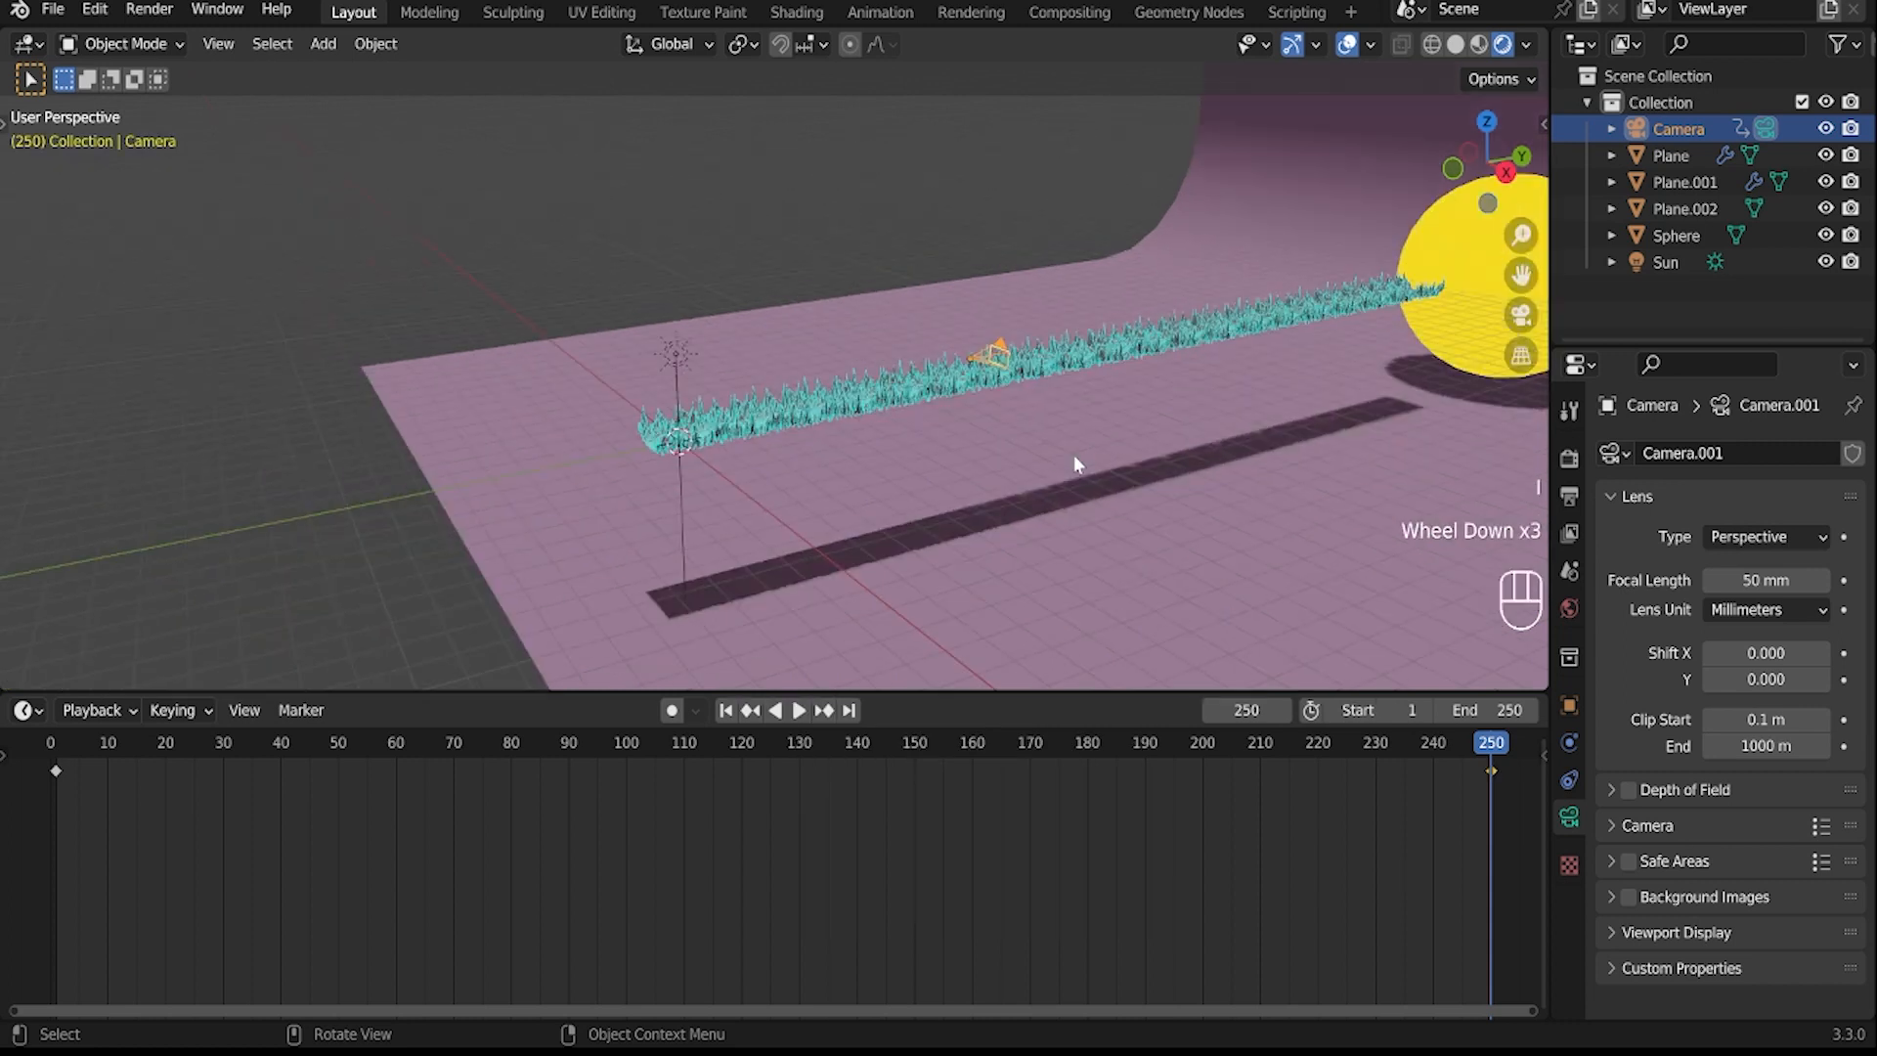
click(217, 44)
click(270, 45)
click(271, 45)
mouse_move(232, 46)
mouse_move(305, 315)
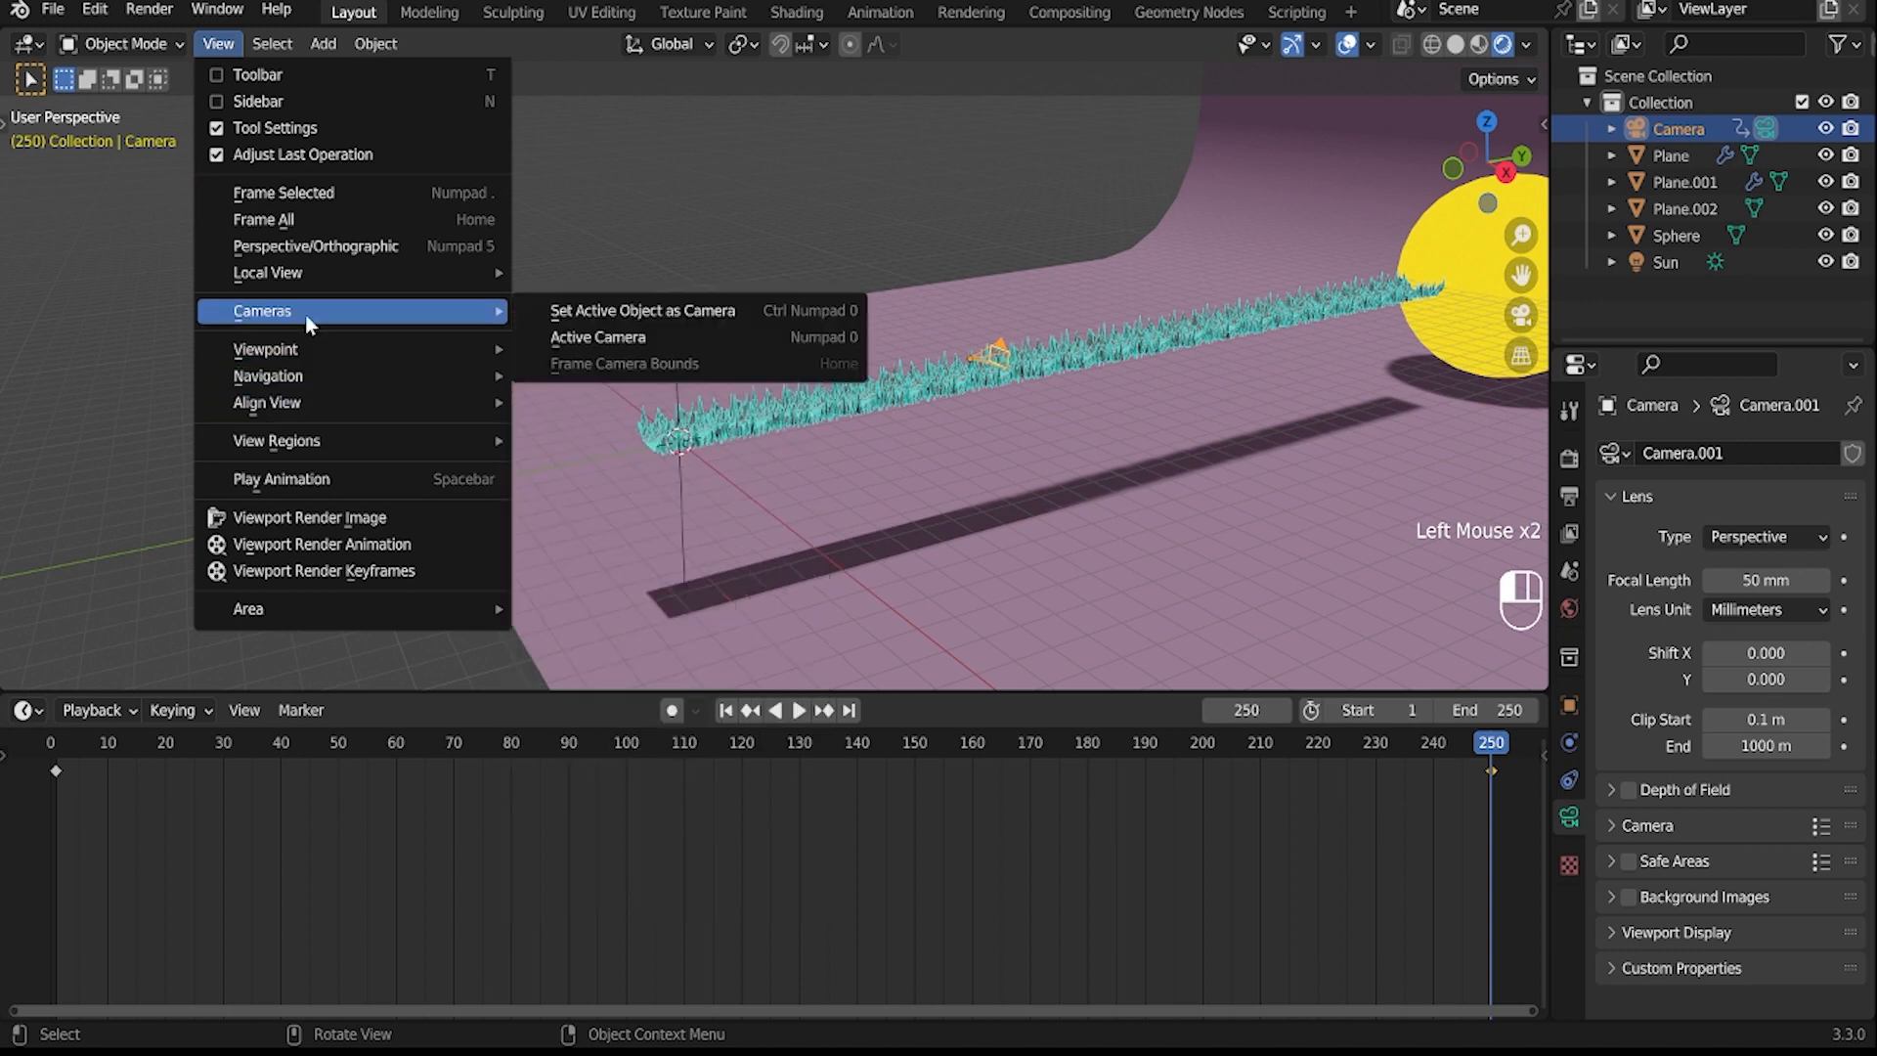
click(577, 310)
drag(953, 692, 959, 1007)
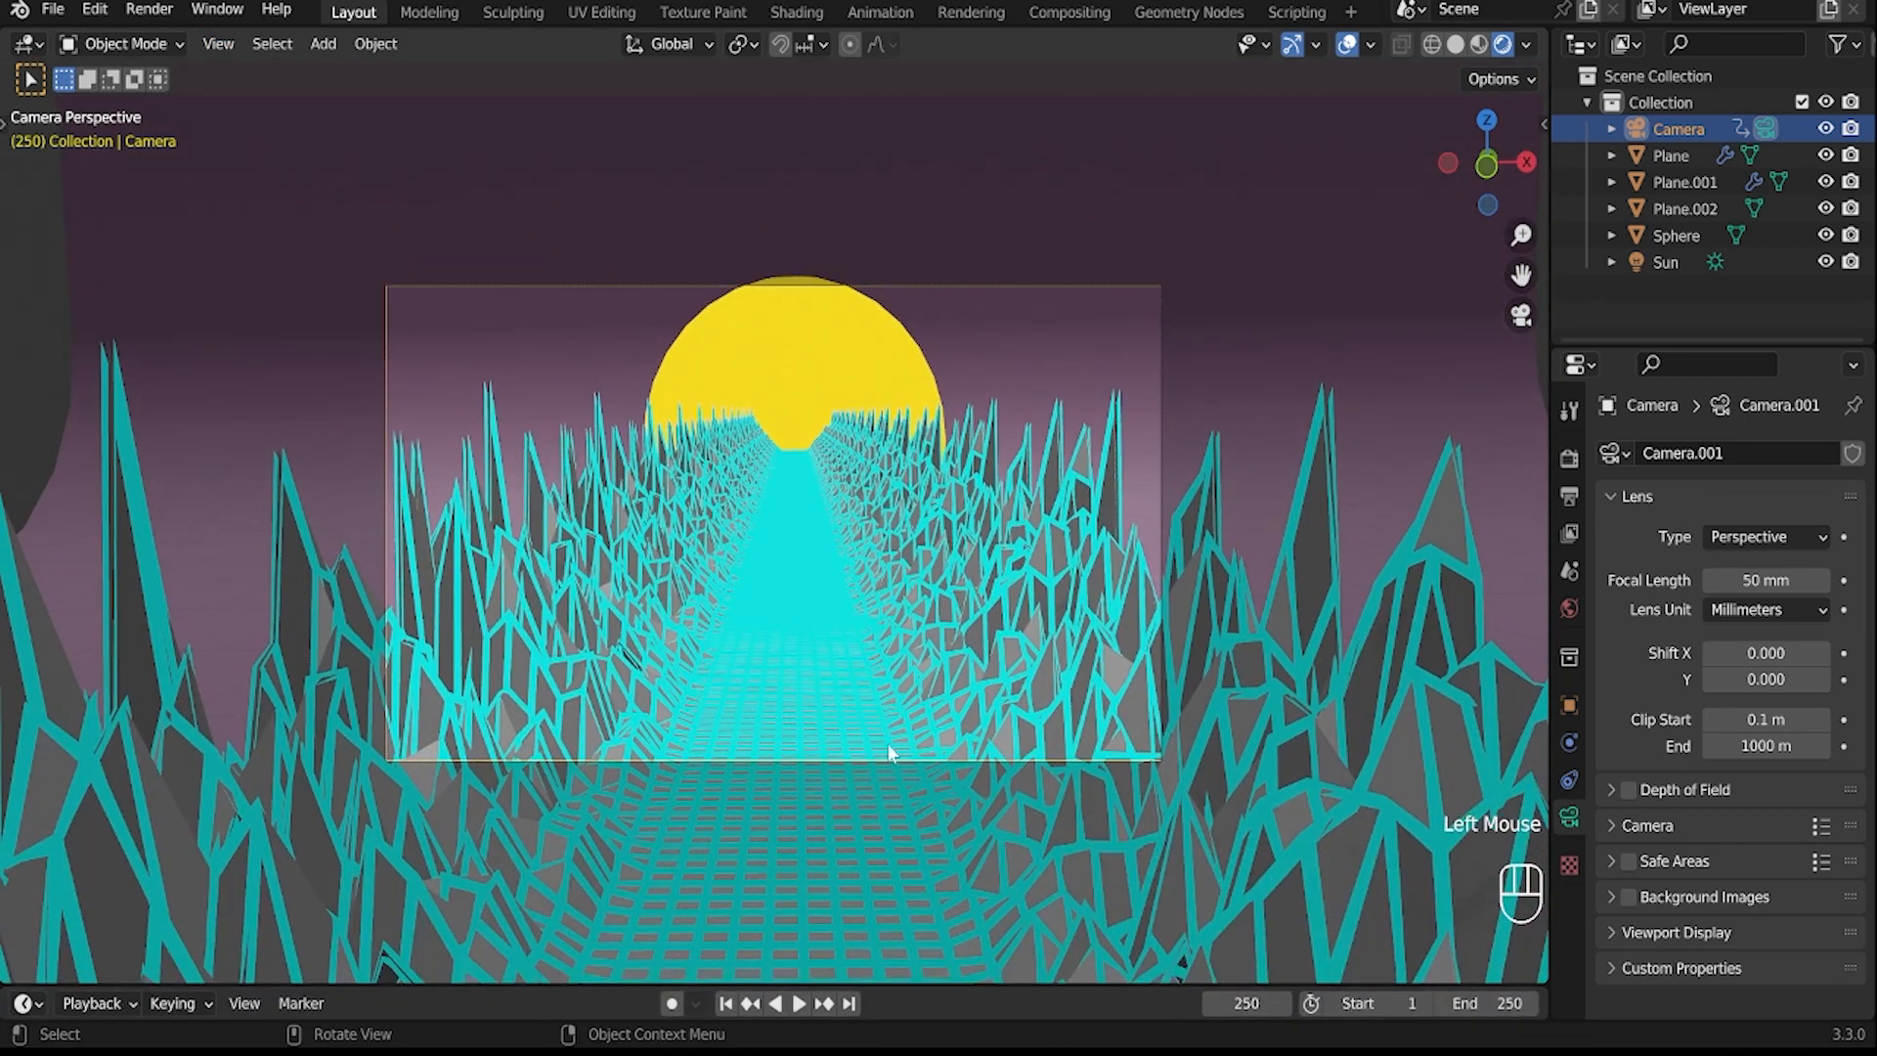